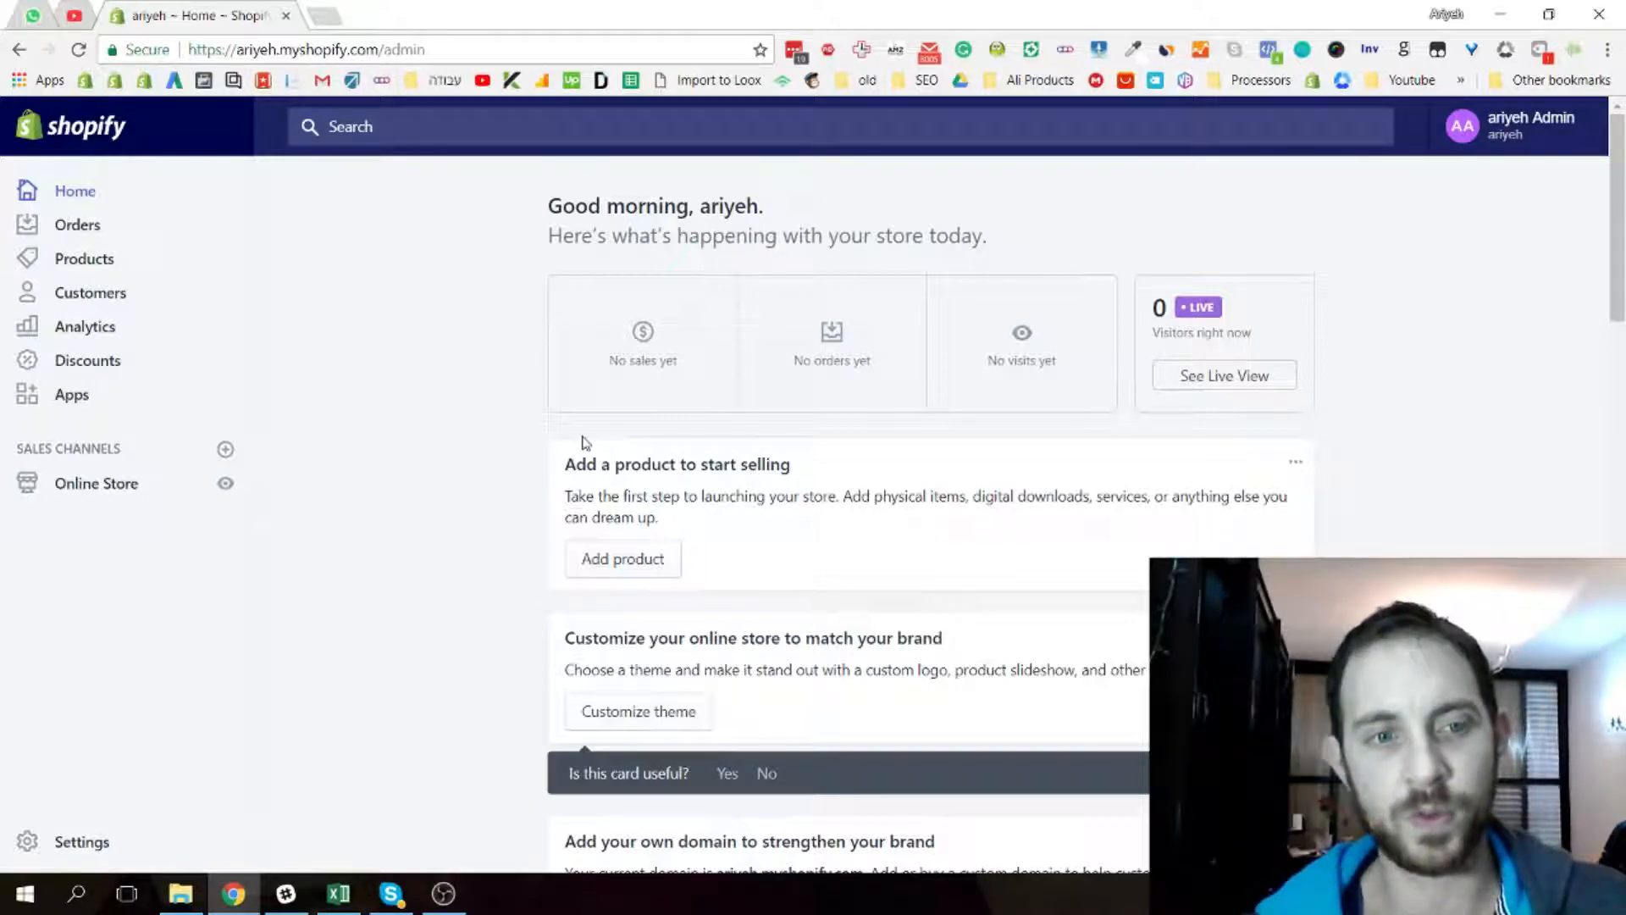
Open the general store settings and examine the store details, store address, and standards and formats
left_click(76, 844)
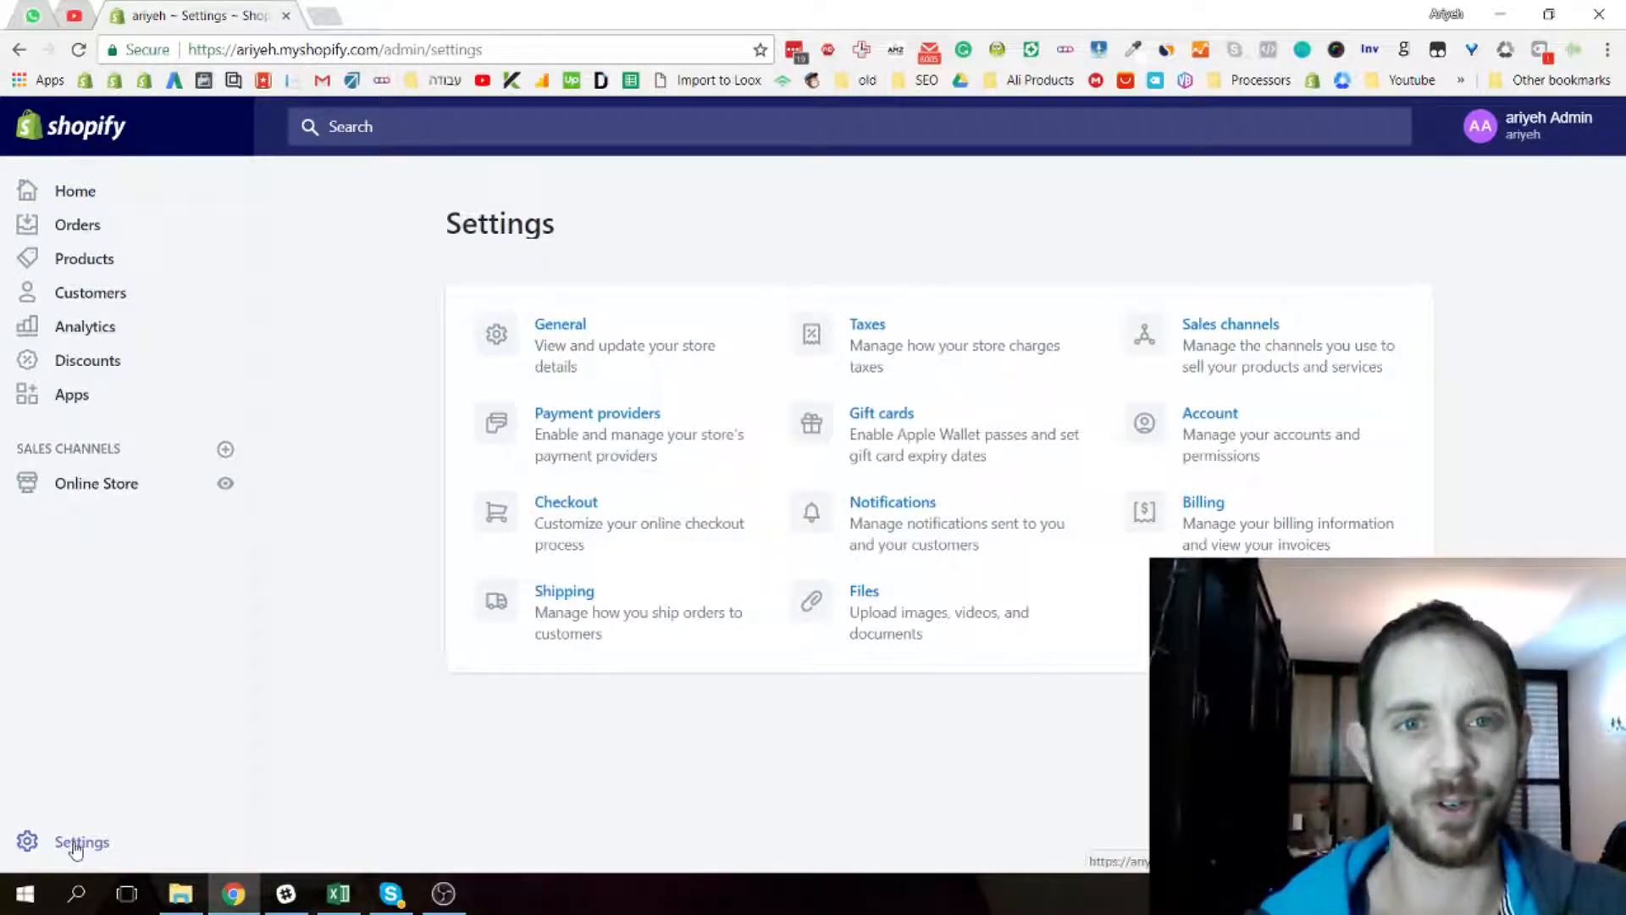
left_click(579, 336)
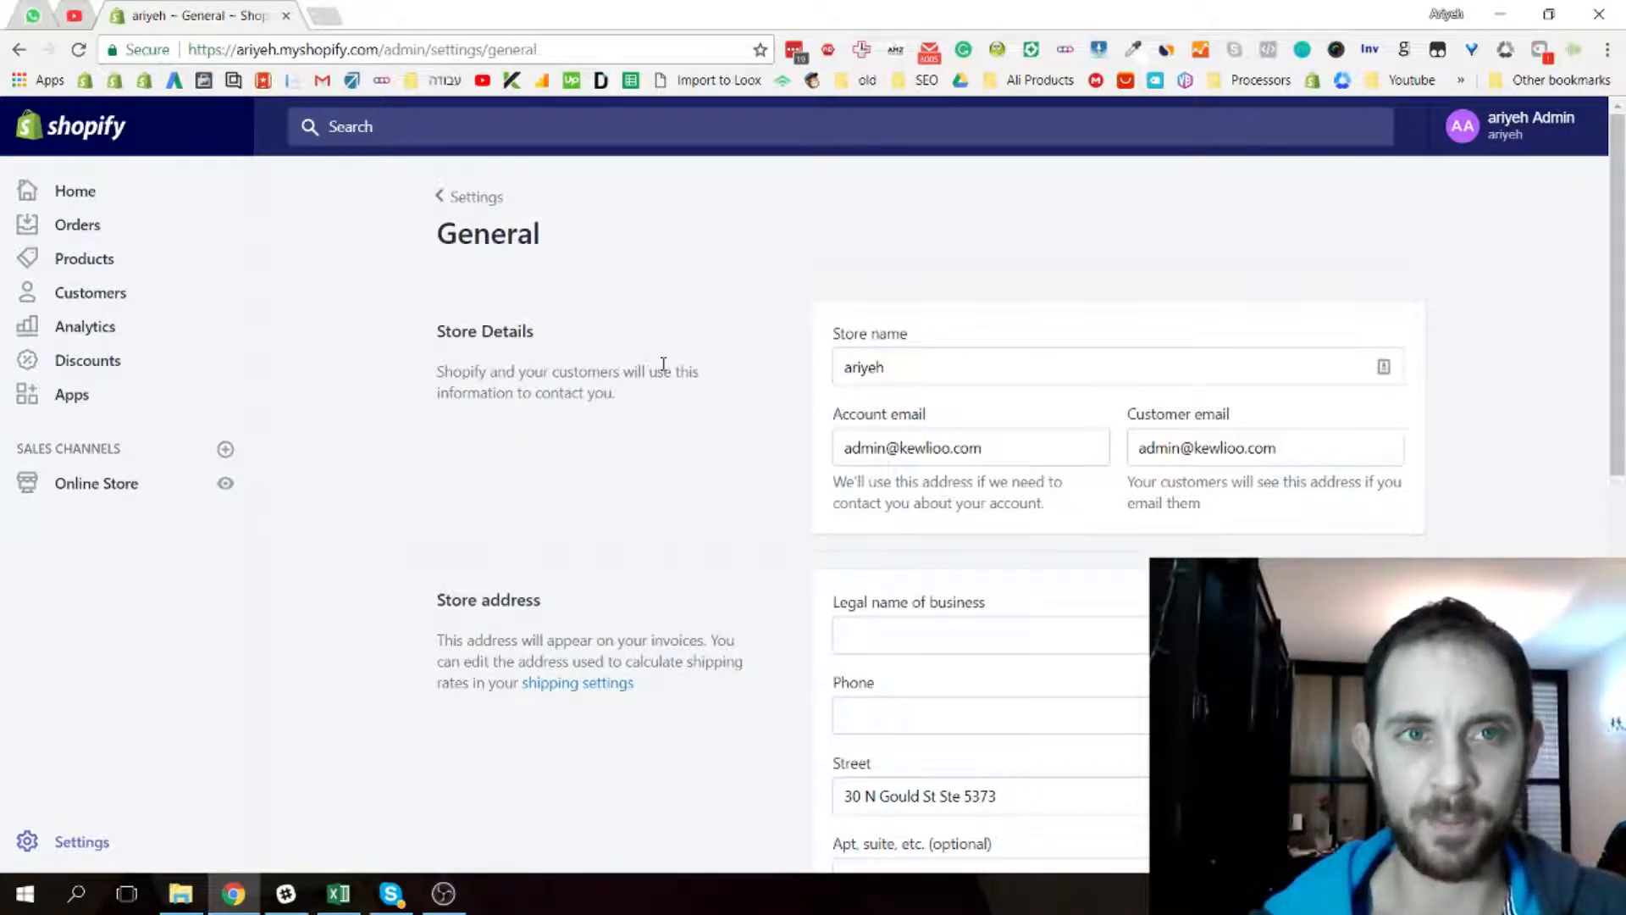
scroll(700, 389, "down", 1)
left_click_drag(884, 334, 744, 348)
left_click(747, 398)
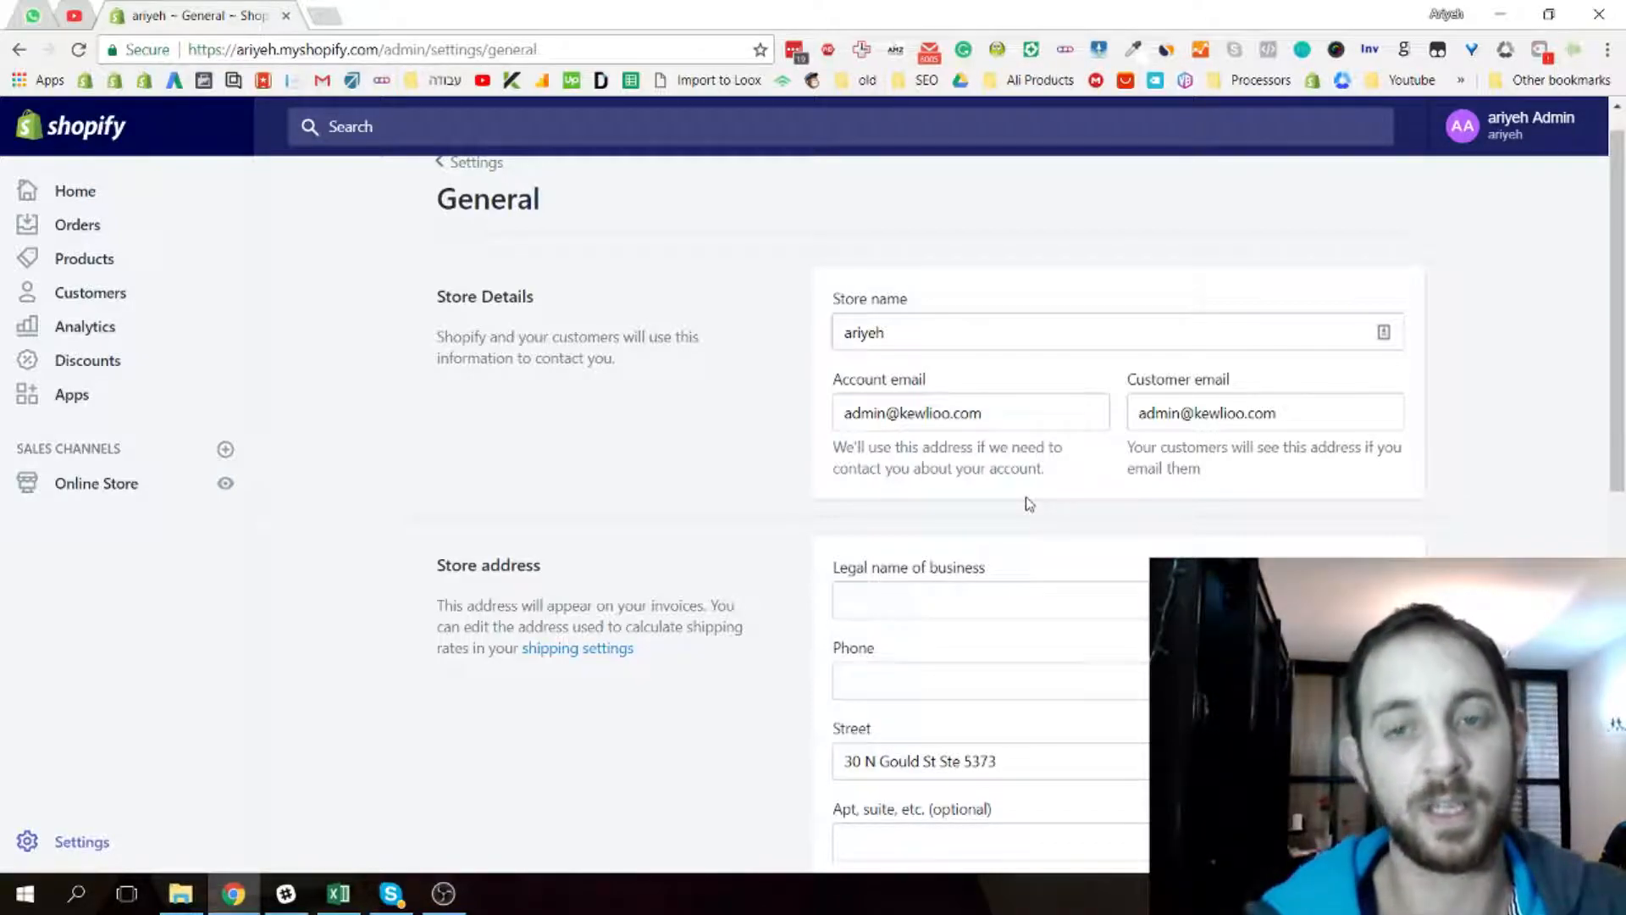
scroll(1029, 504, "down", 1)
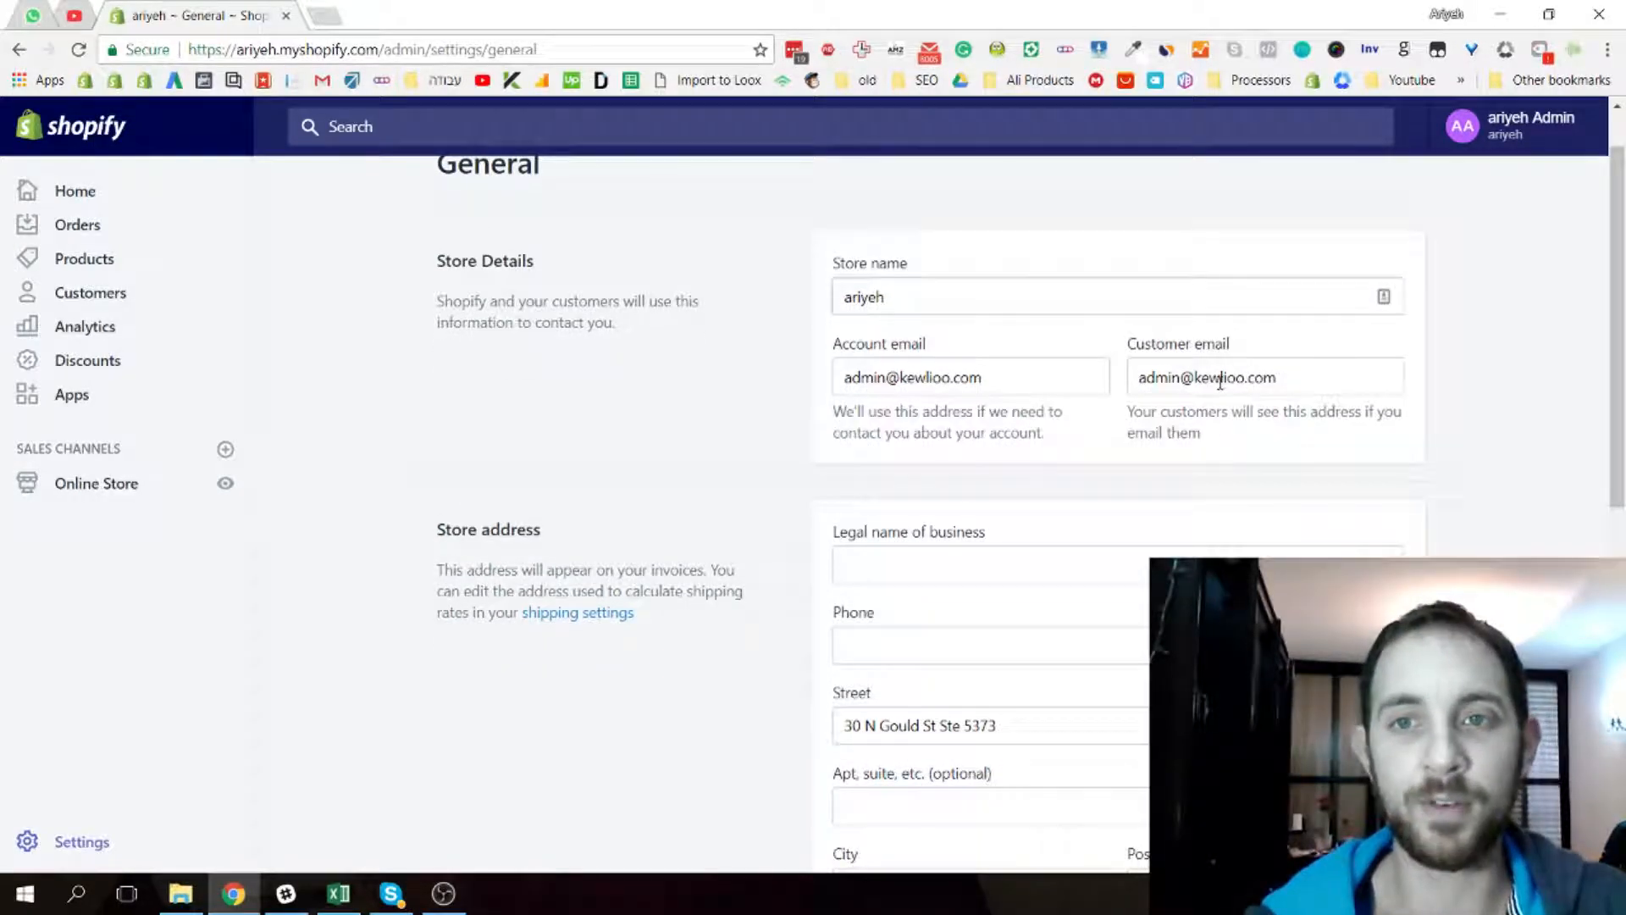
triple_click(1309, 369)
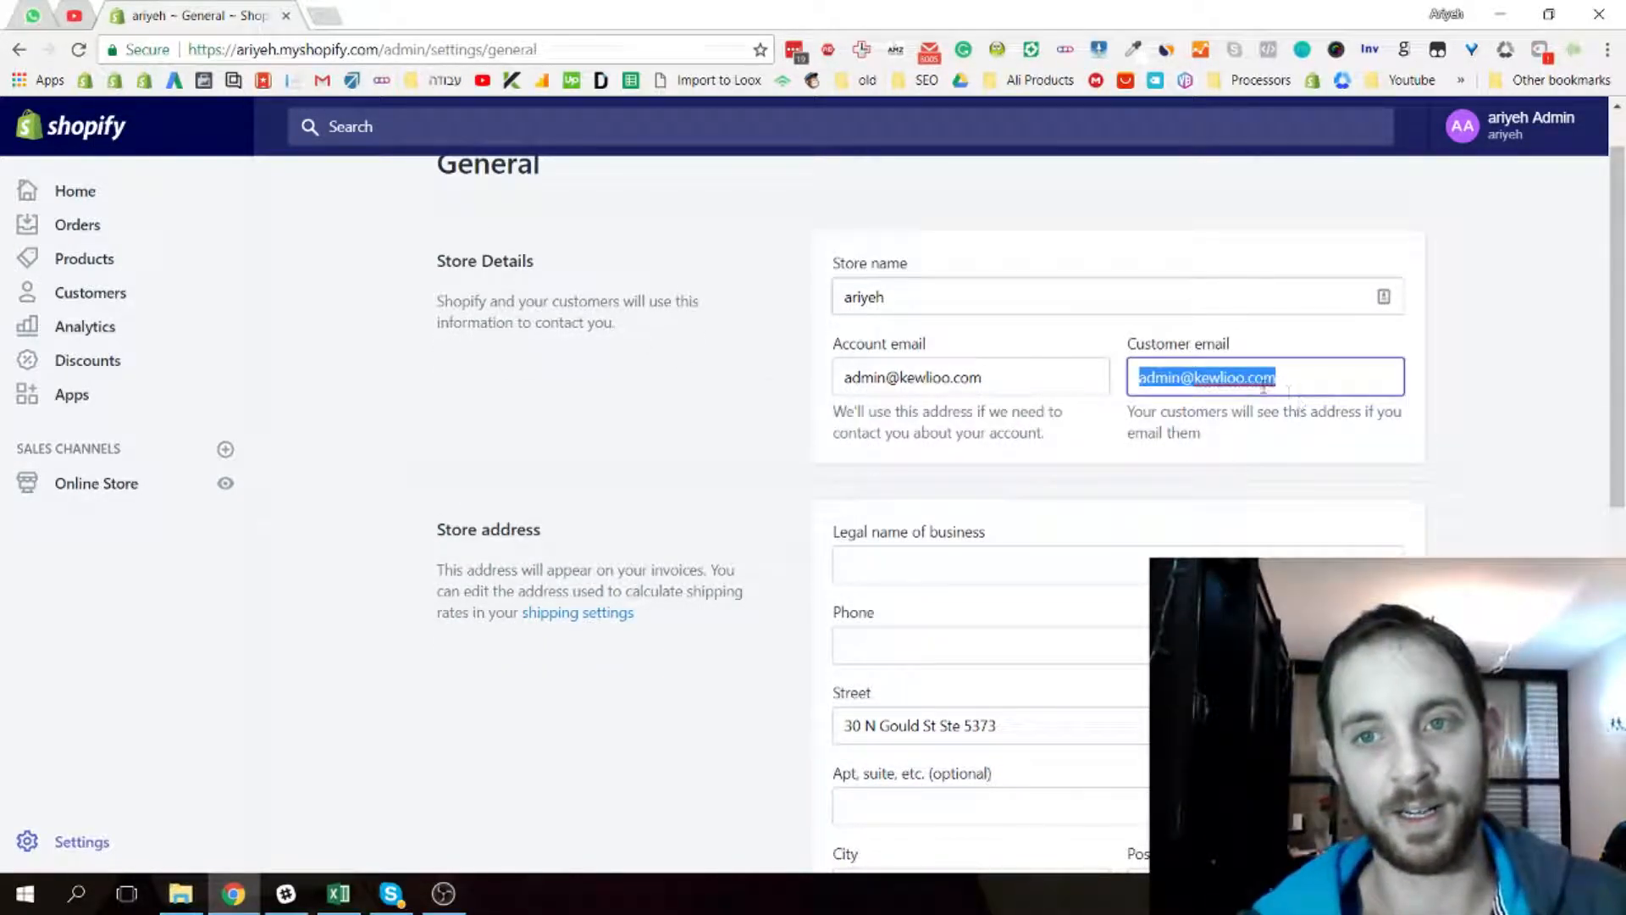
left_click(1438, 468)
scroll(1372, 483, "down", 2)
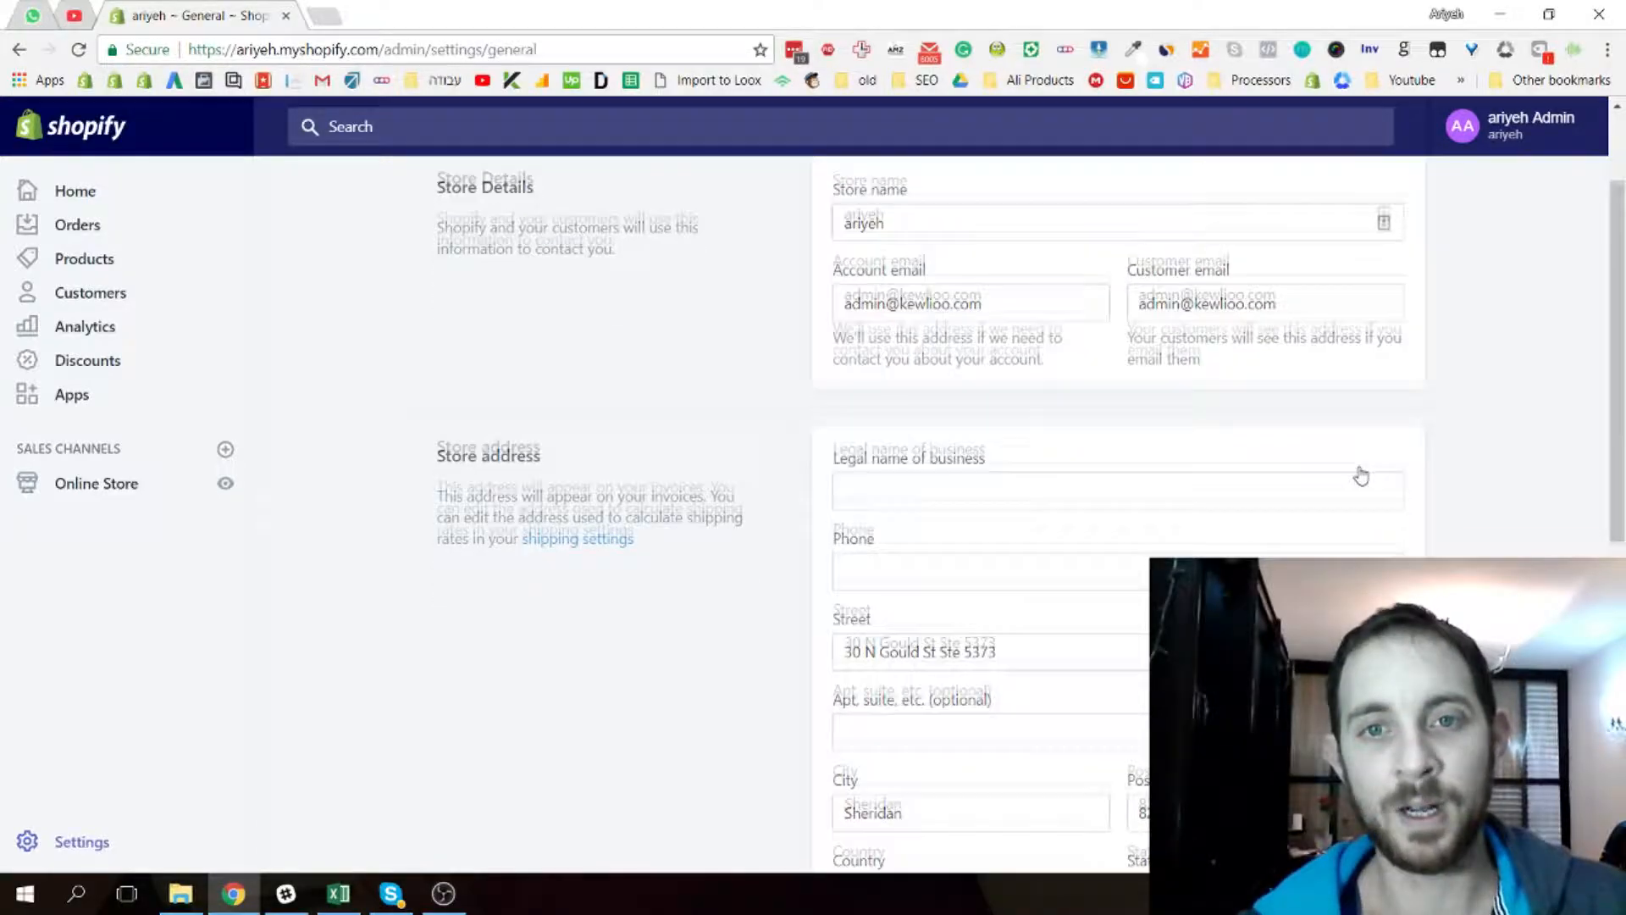
scroll(745, 408, "down", 3)
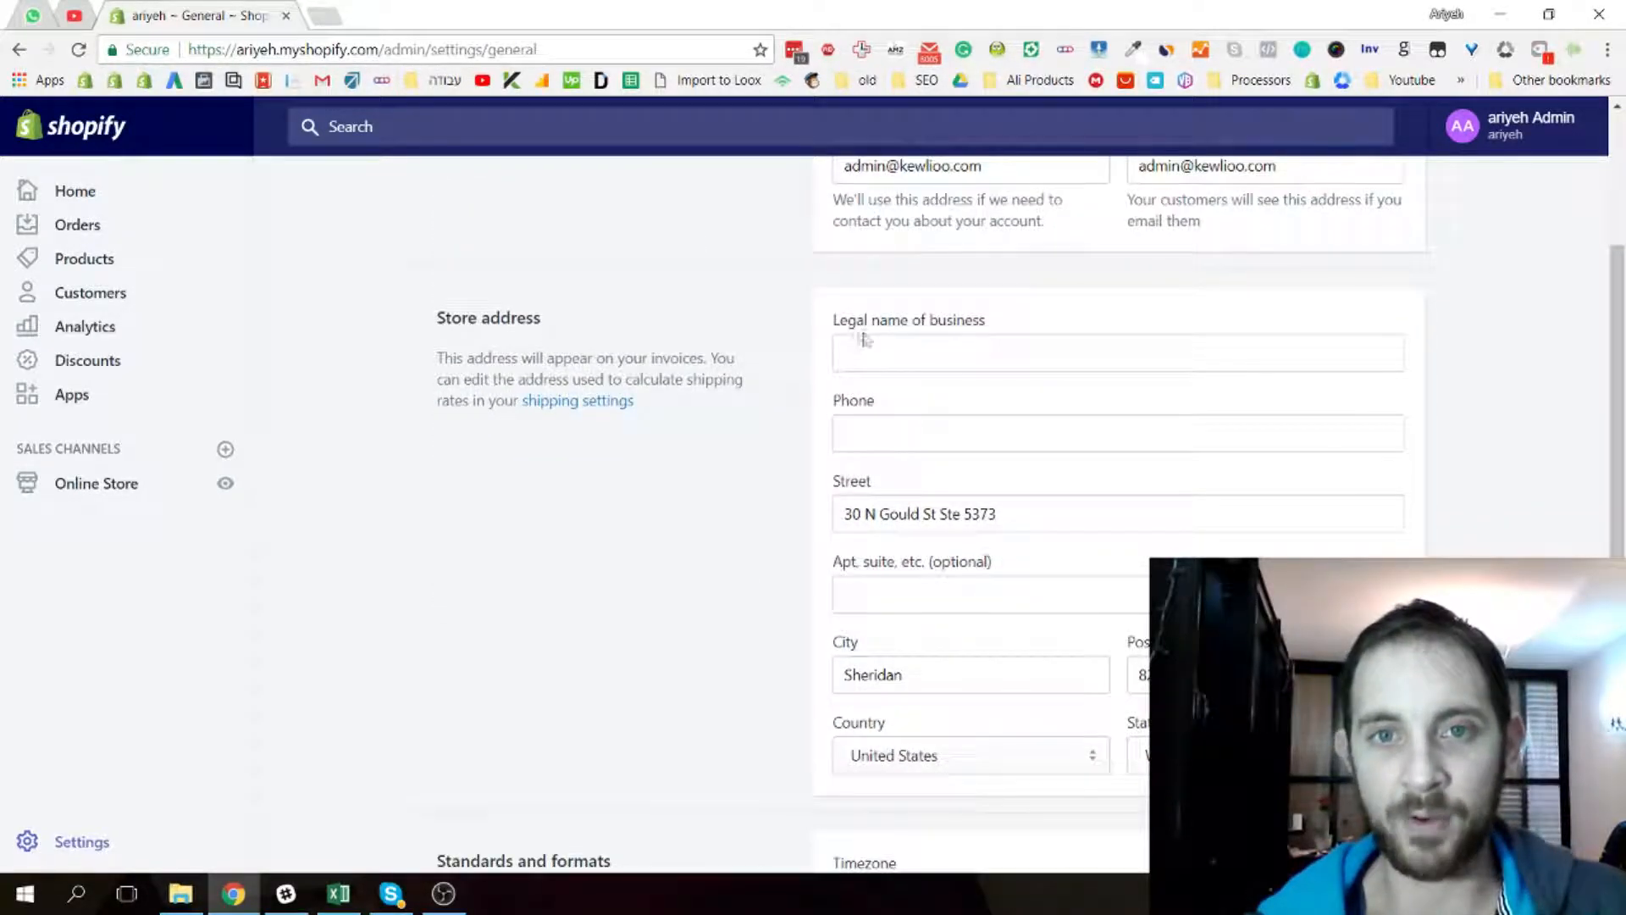
scroll(780, 433, "down", 2)
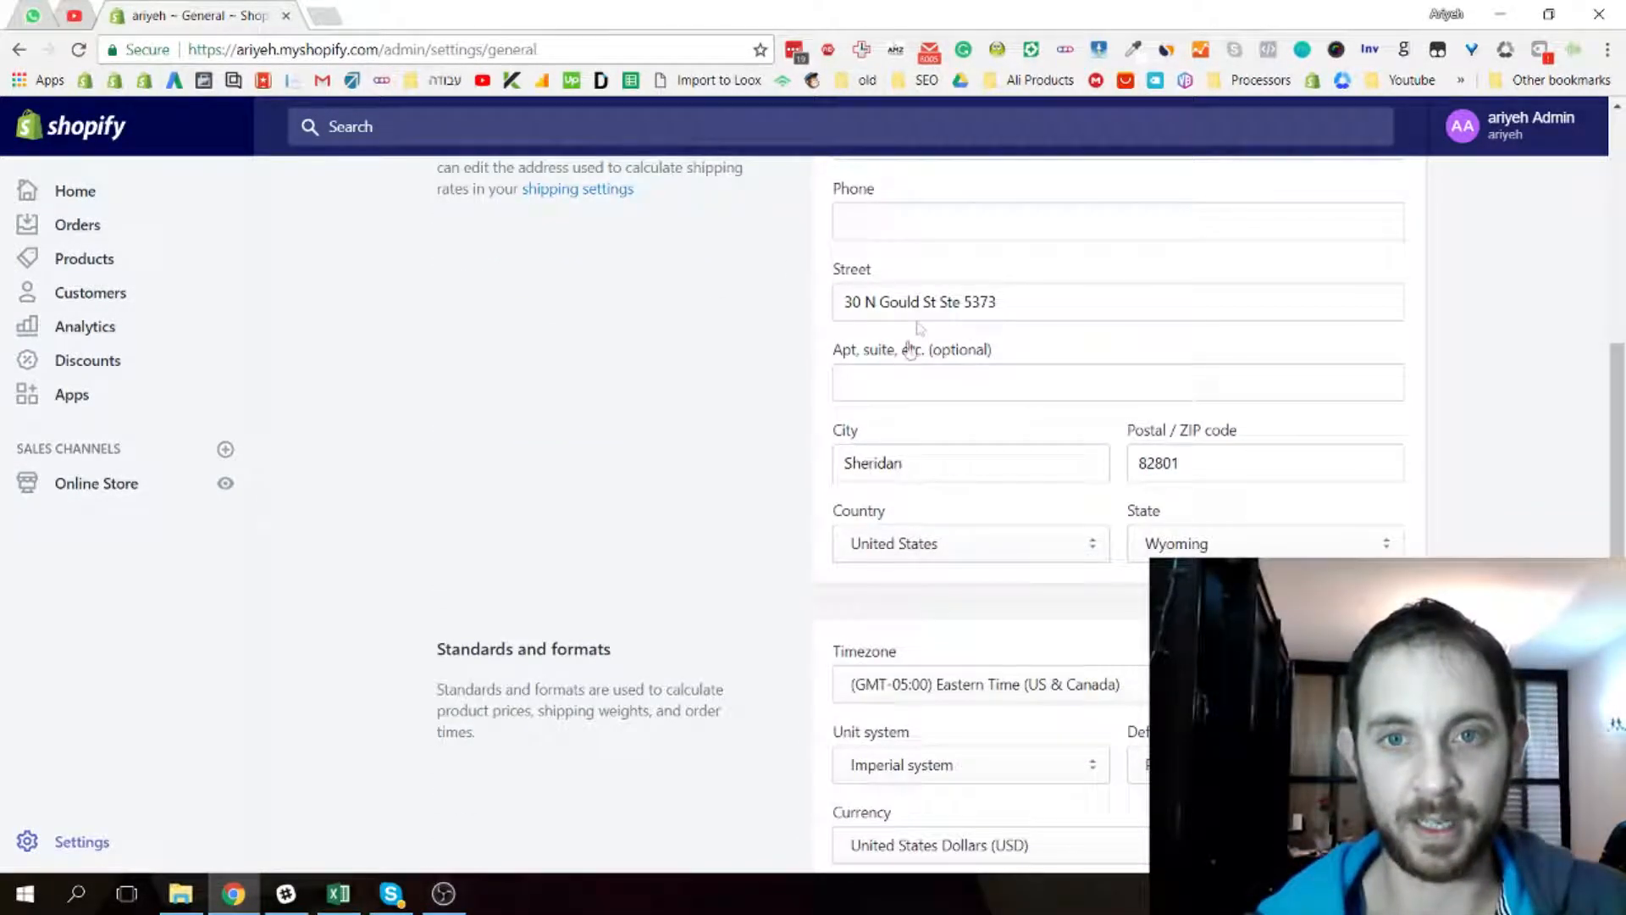
scroll(1014, 338, "down", 3)
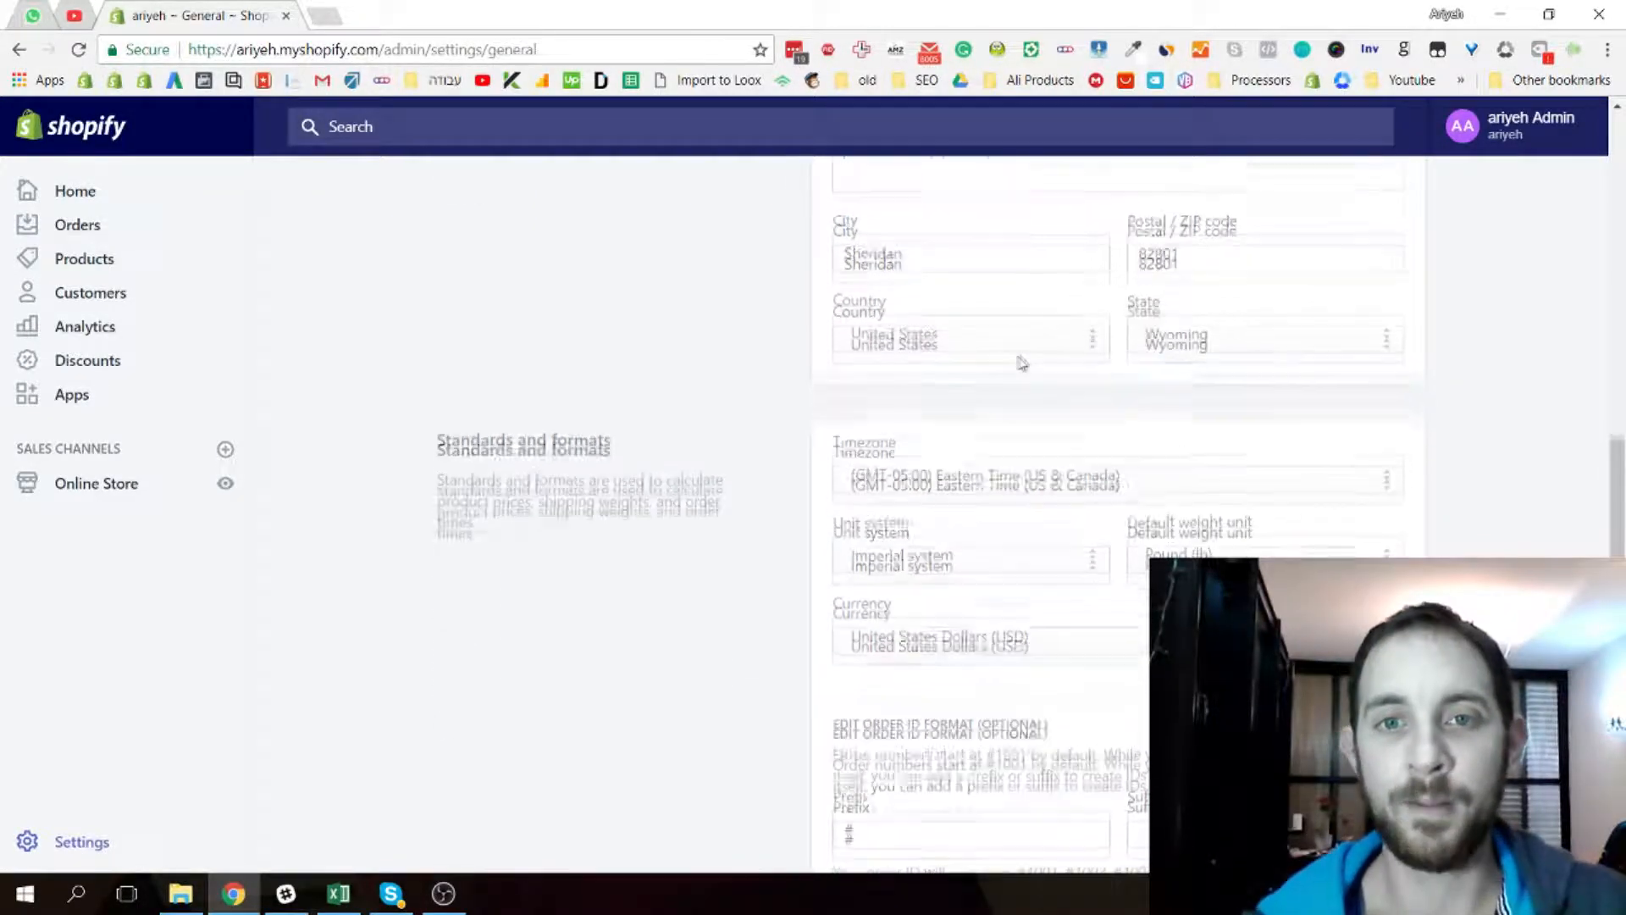
scroll(1270, 441, "down", 1)
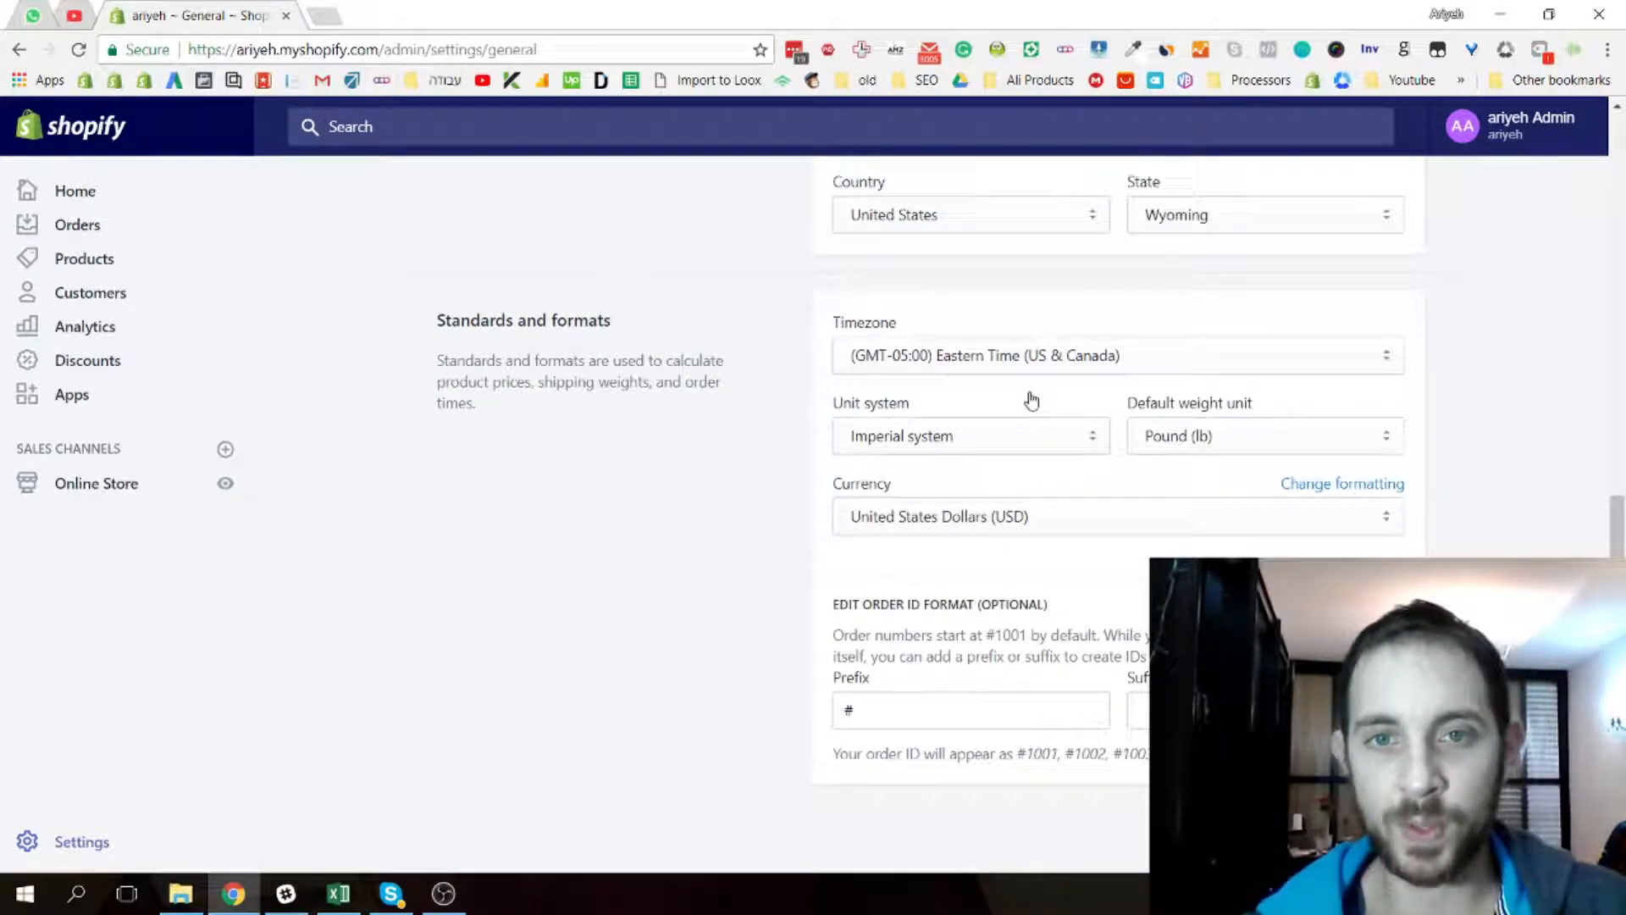
Try the Metric system with its kilogram weight unit, and return the unit system to Imperial
left_click(1027, 444)
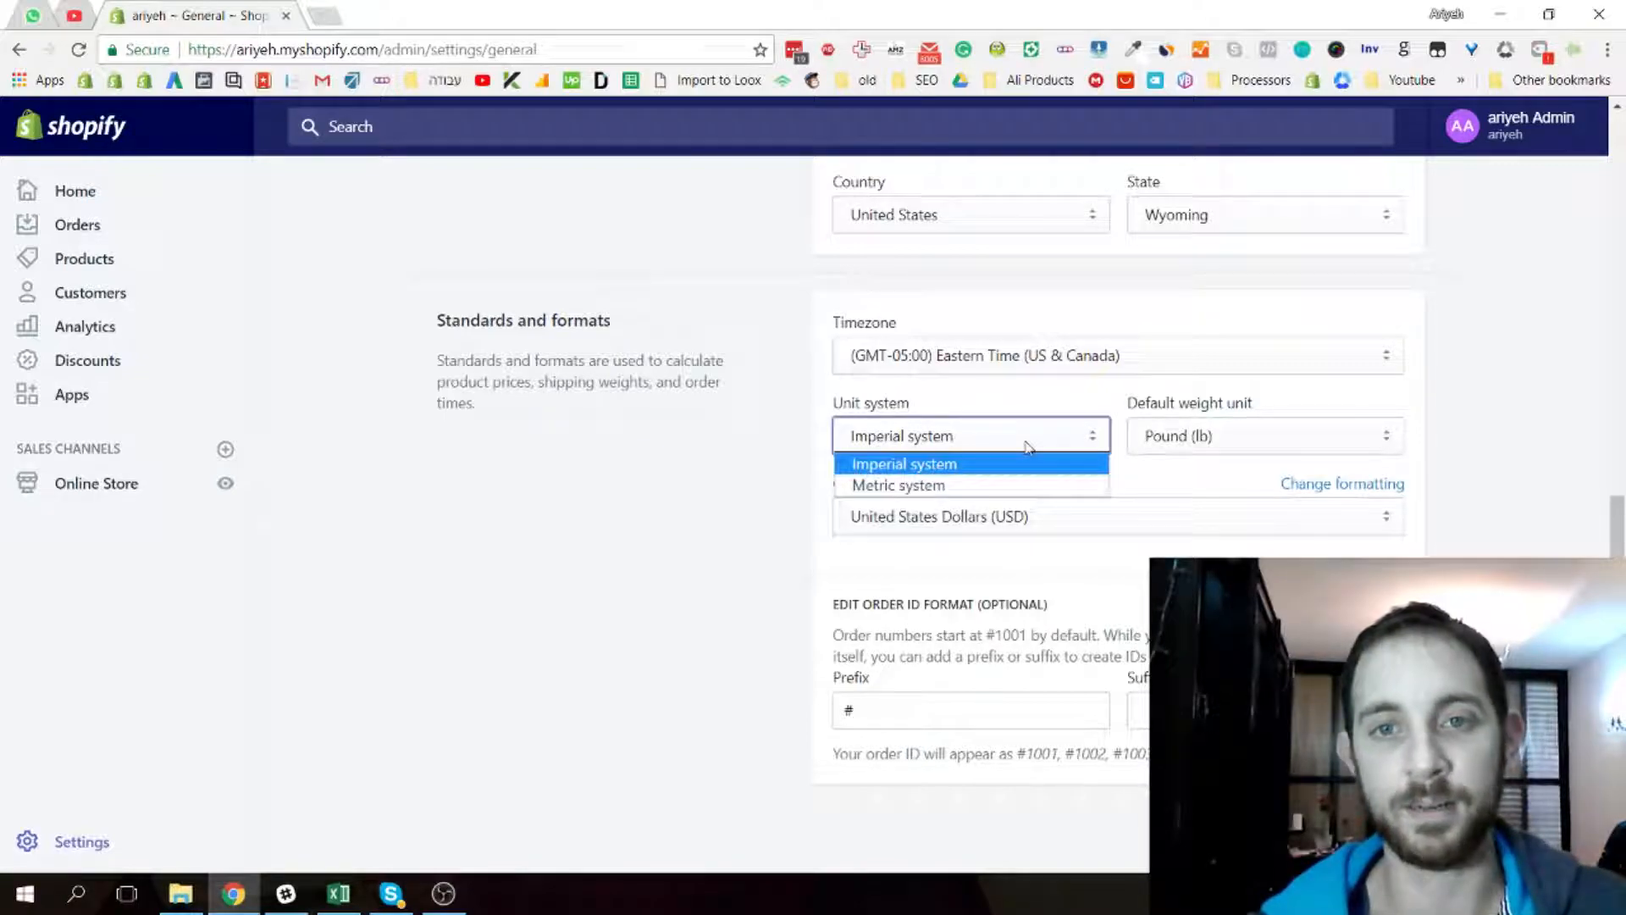
left_click(956, 485)
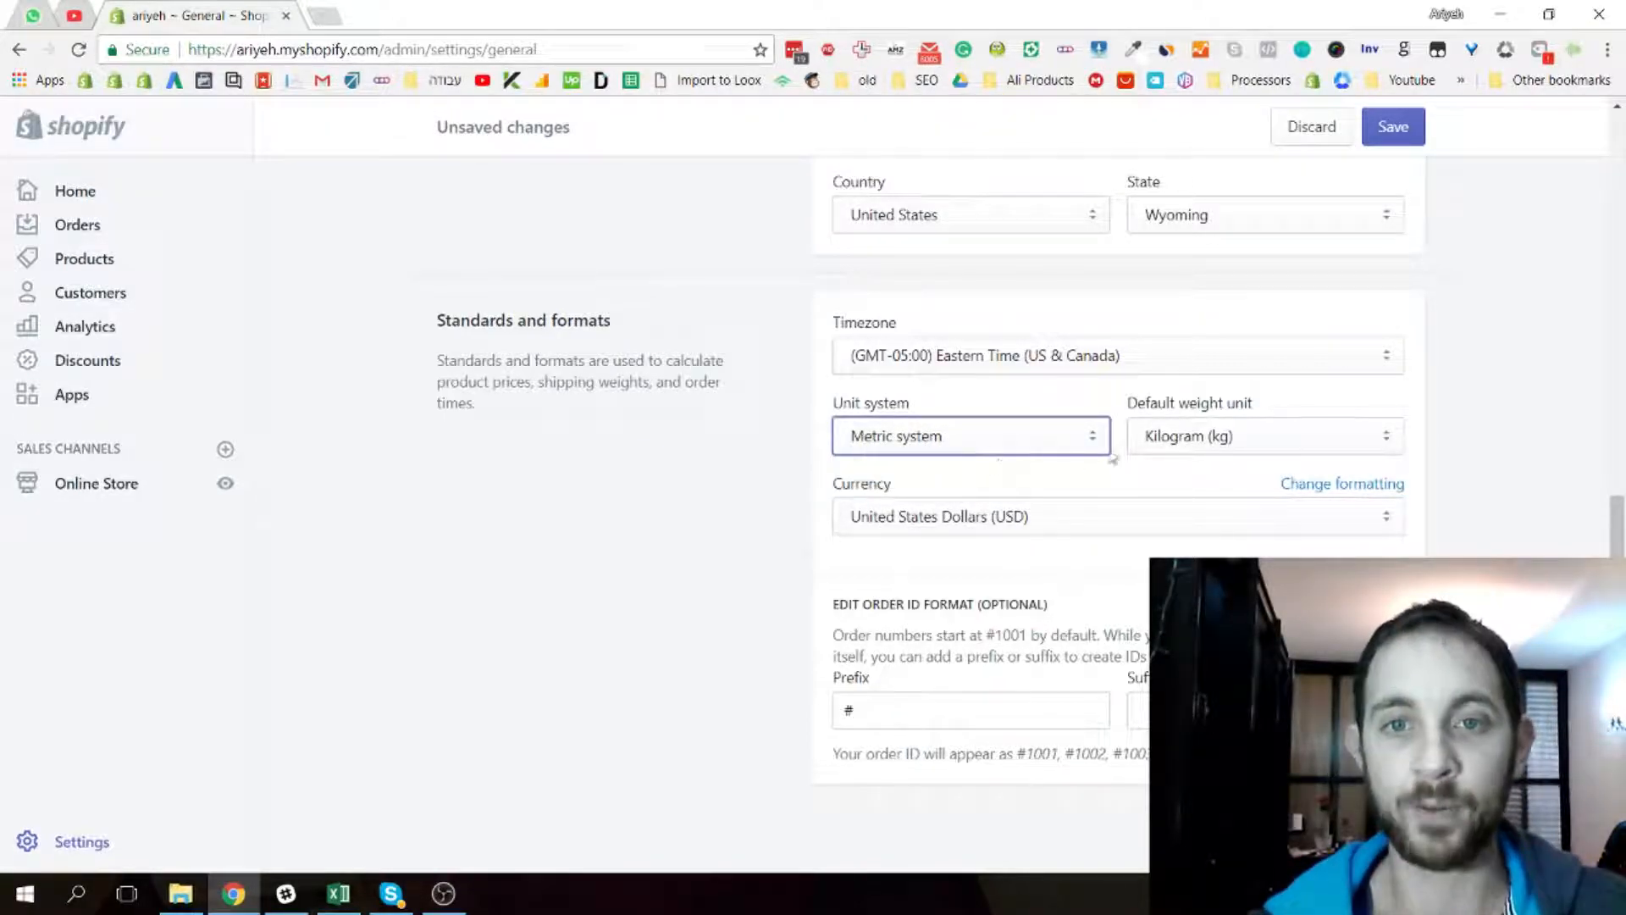
left_click(1218, 443)
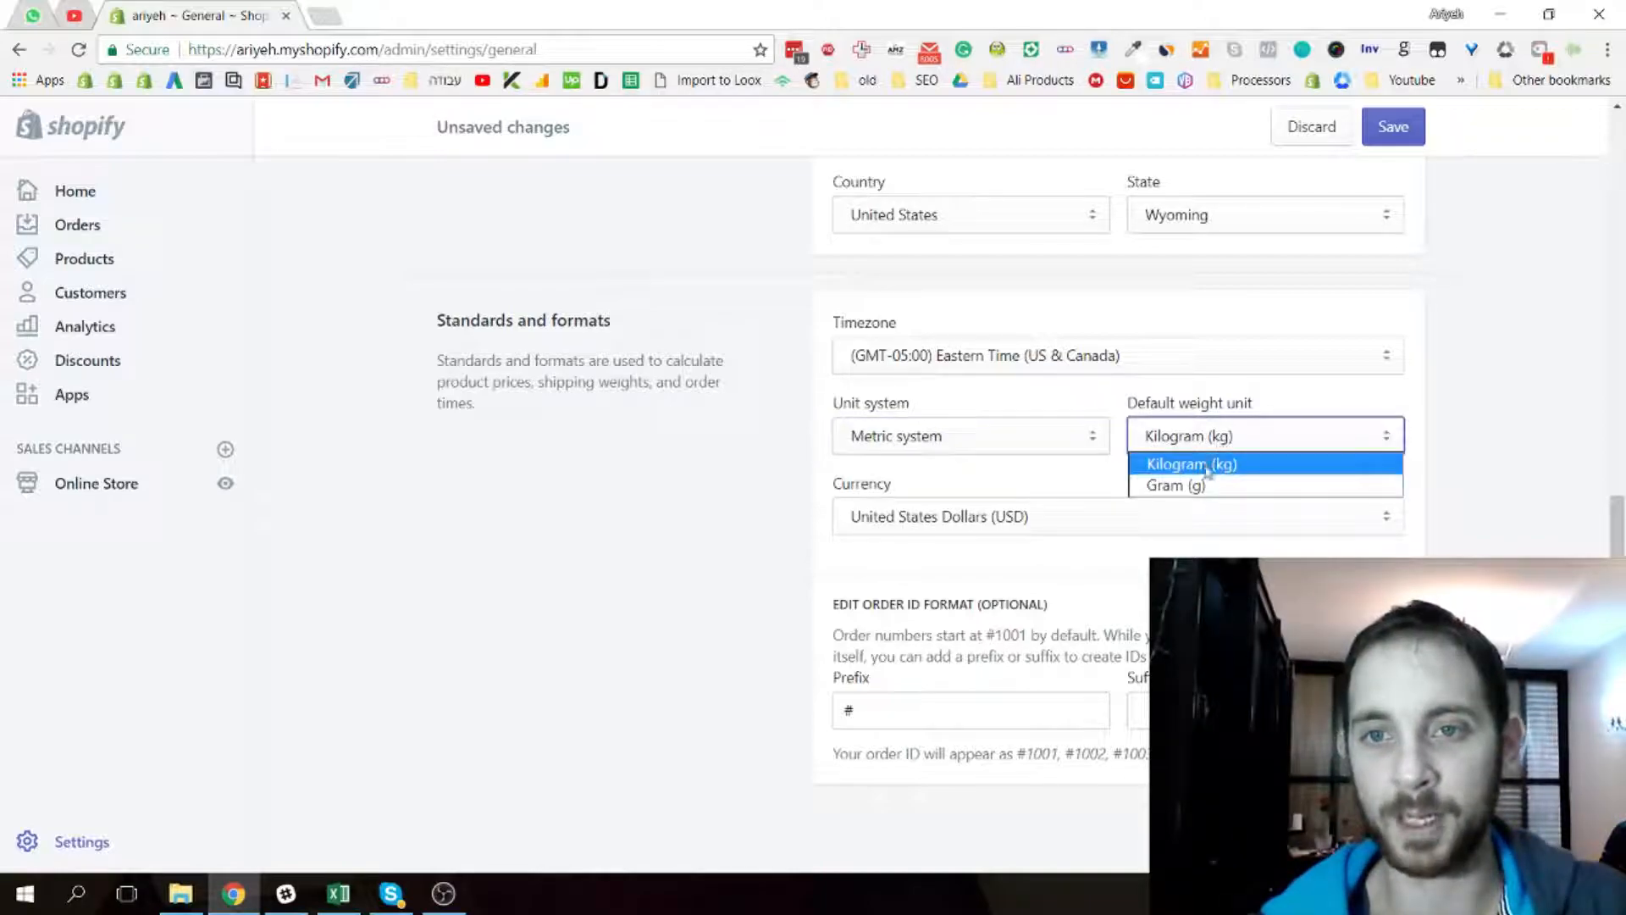
left_click(1006, 443)
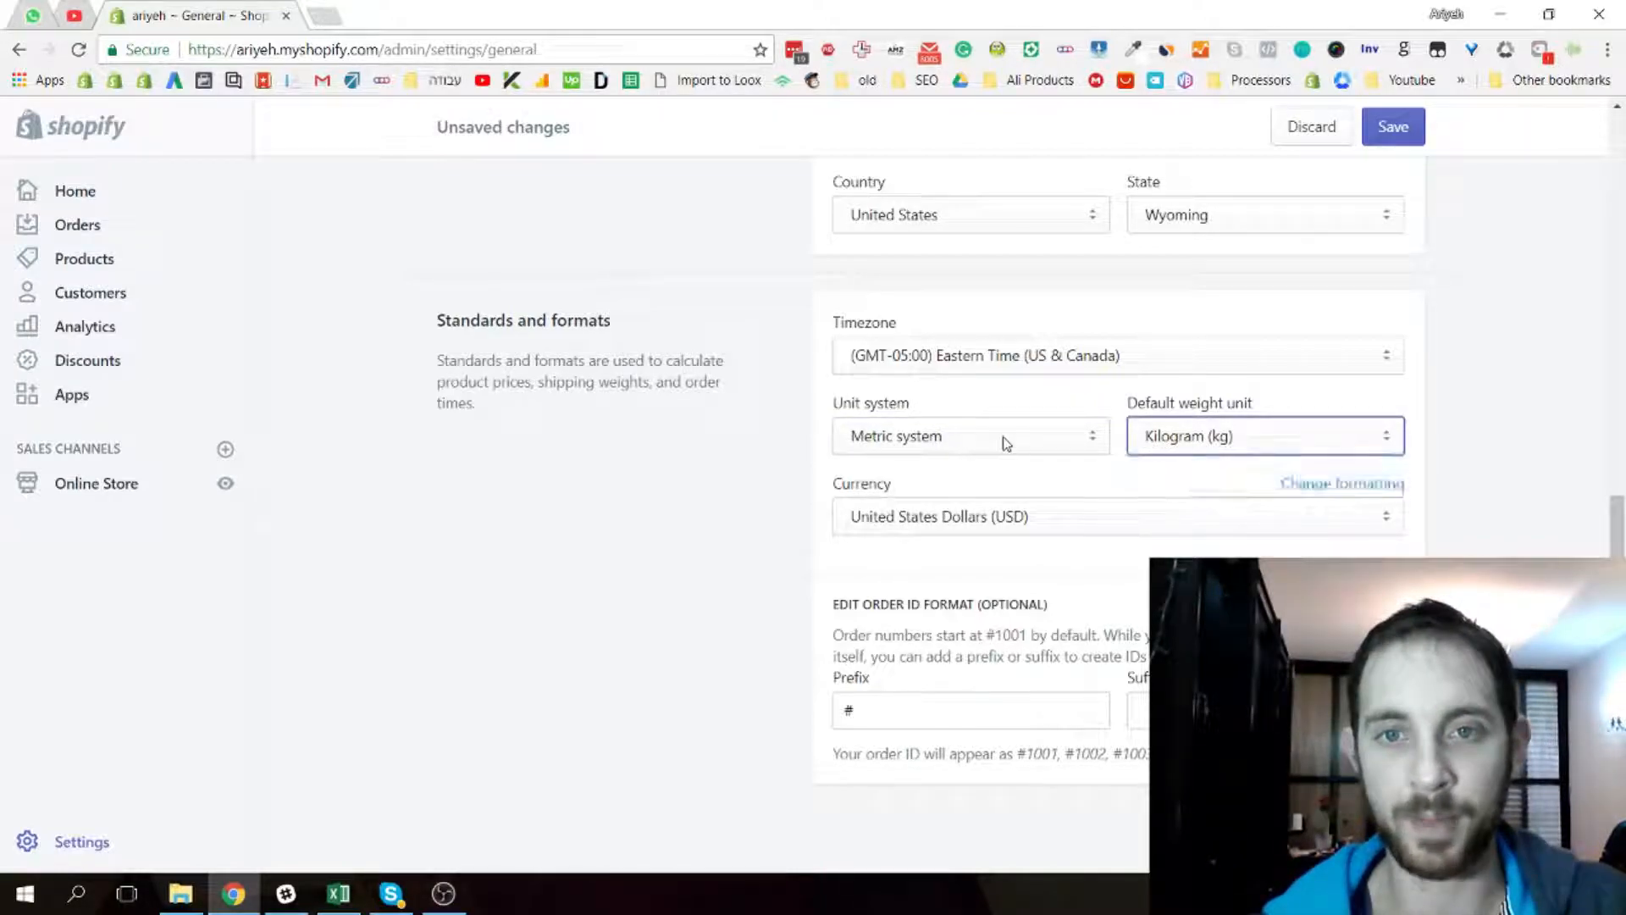
left_click(1006, 443)
left_click(974, 465)
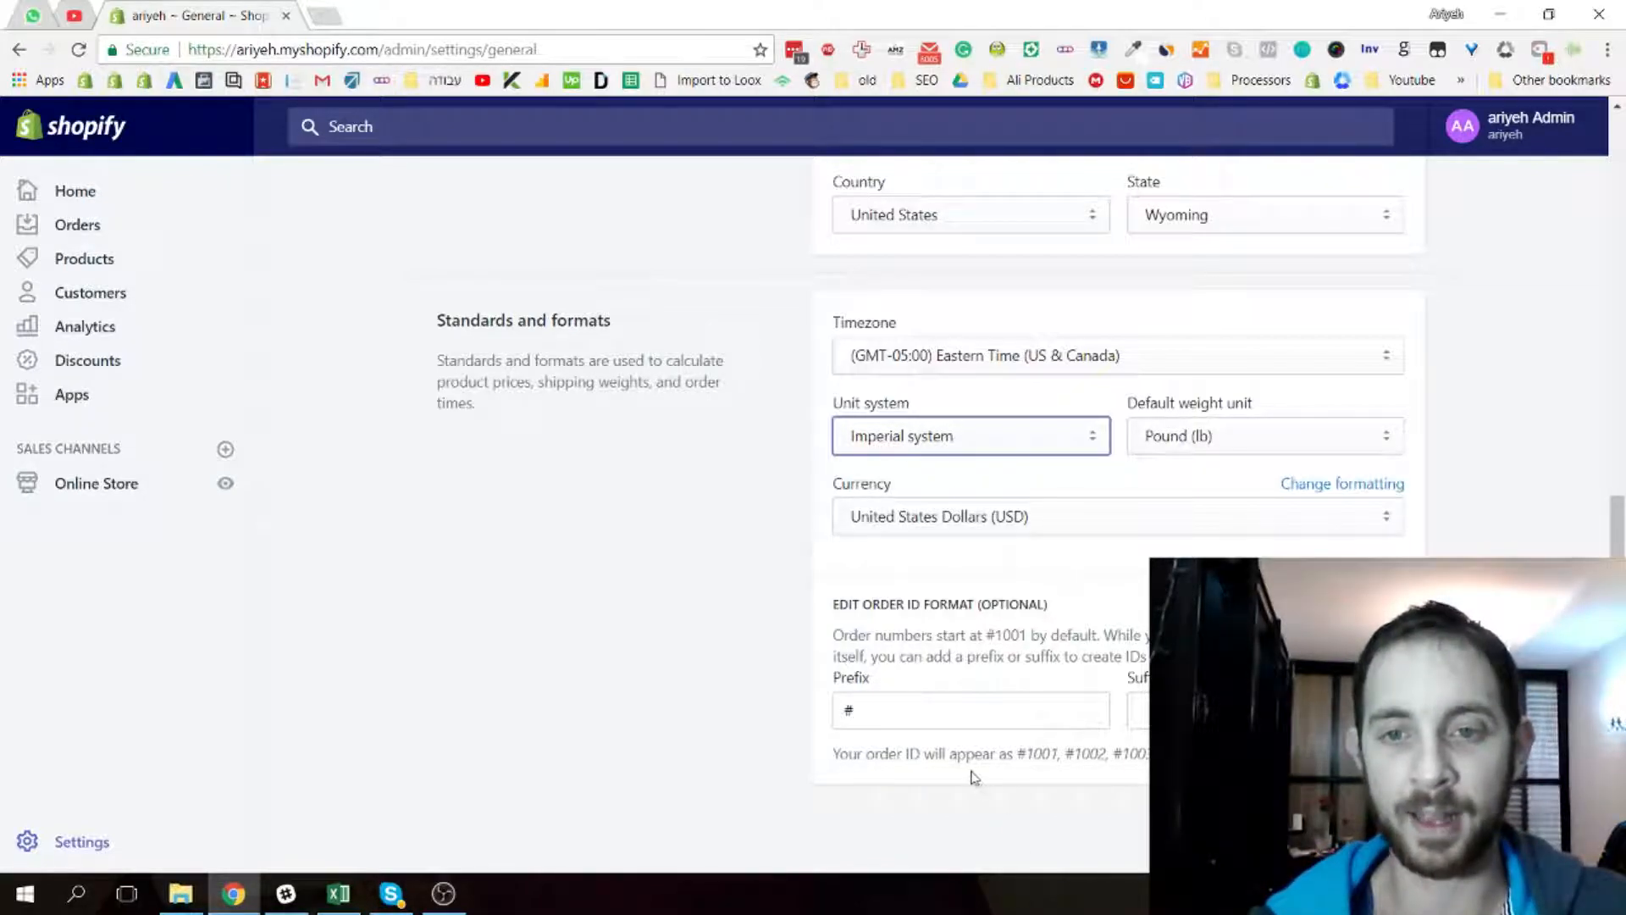
Replace the order ID prefix with the store's name
left_click_drag(918, 717, 703, 724)
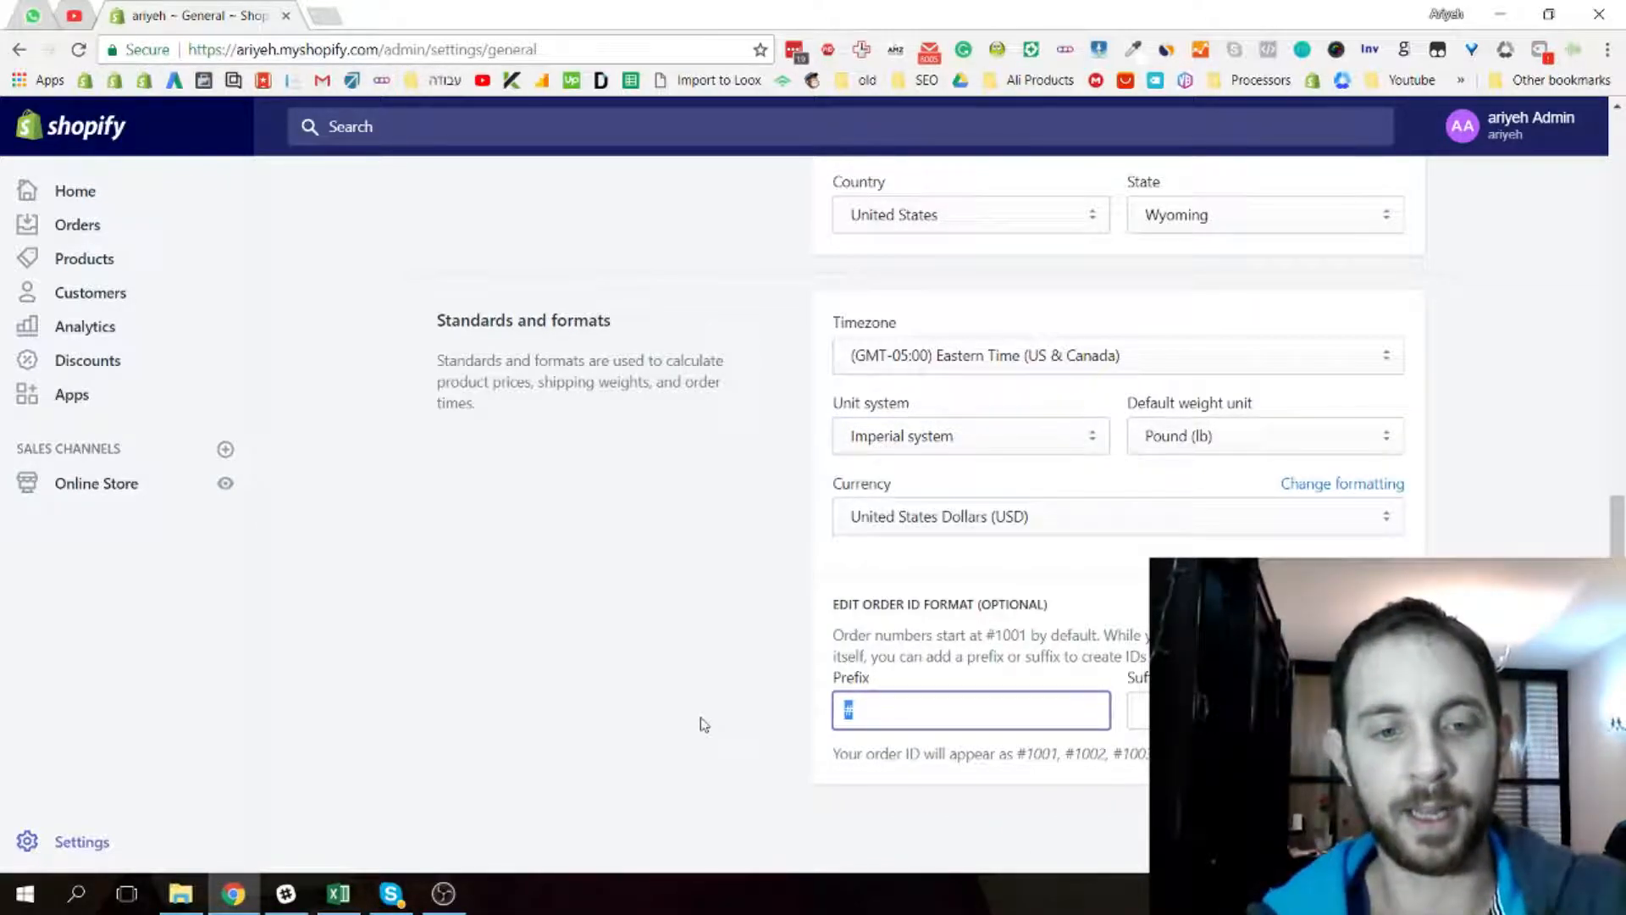
type("#")
key("BackSpace")
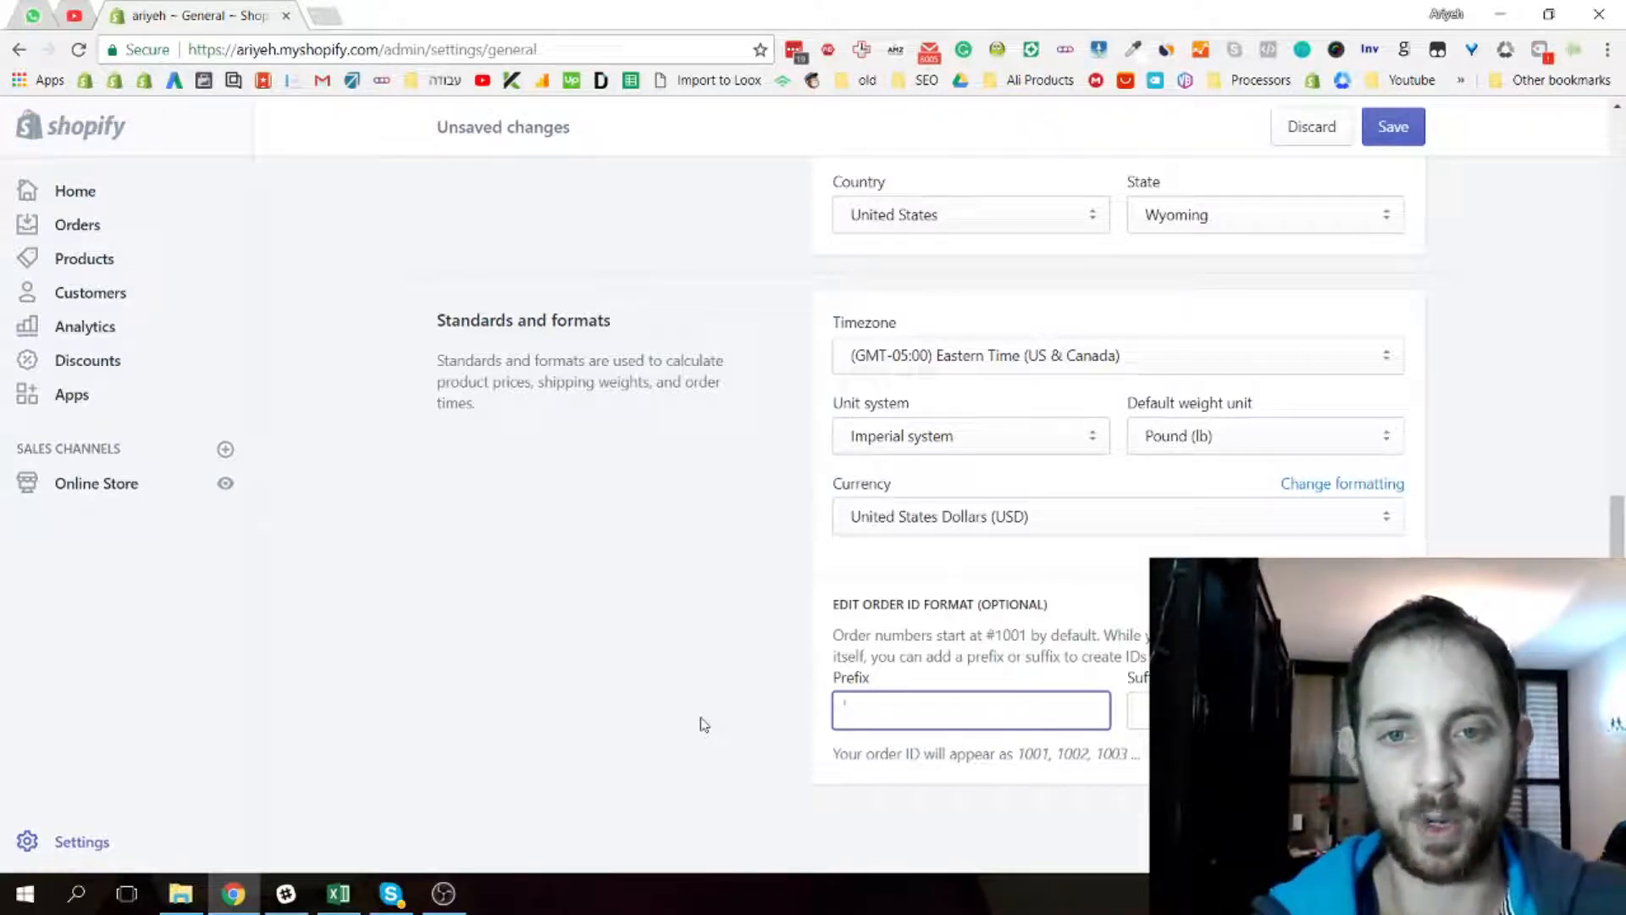
type("#")
key("BackSpace")
type("ariyeh")
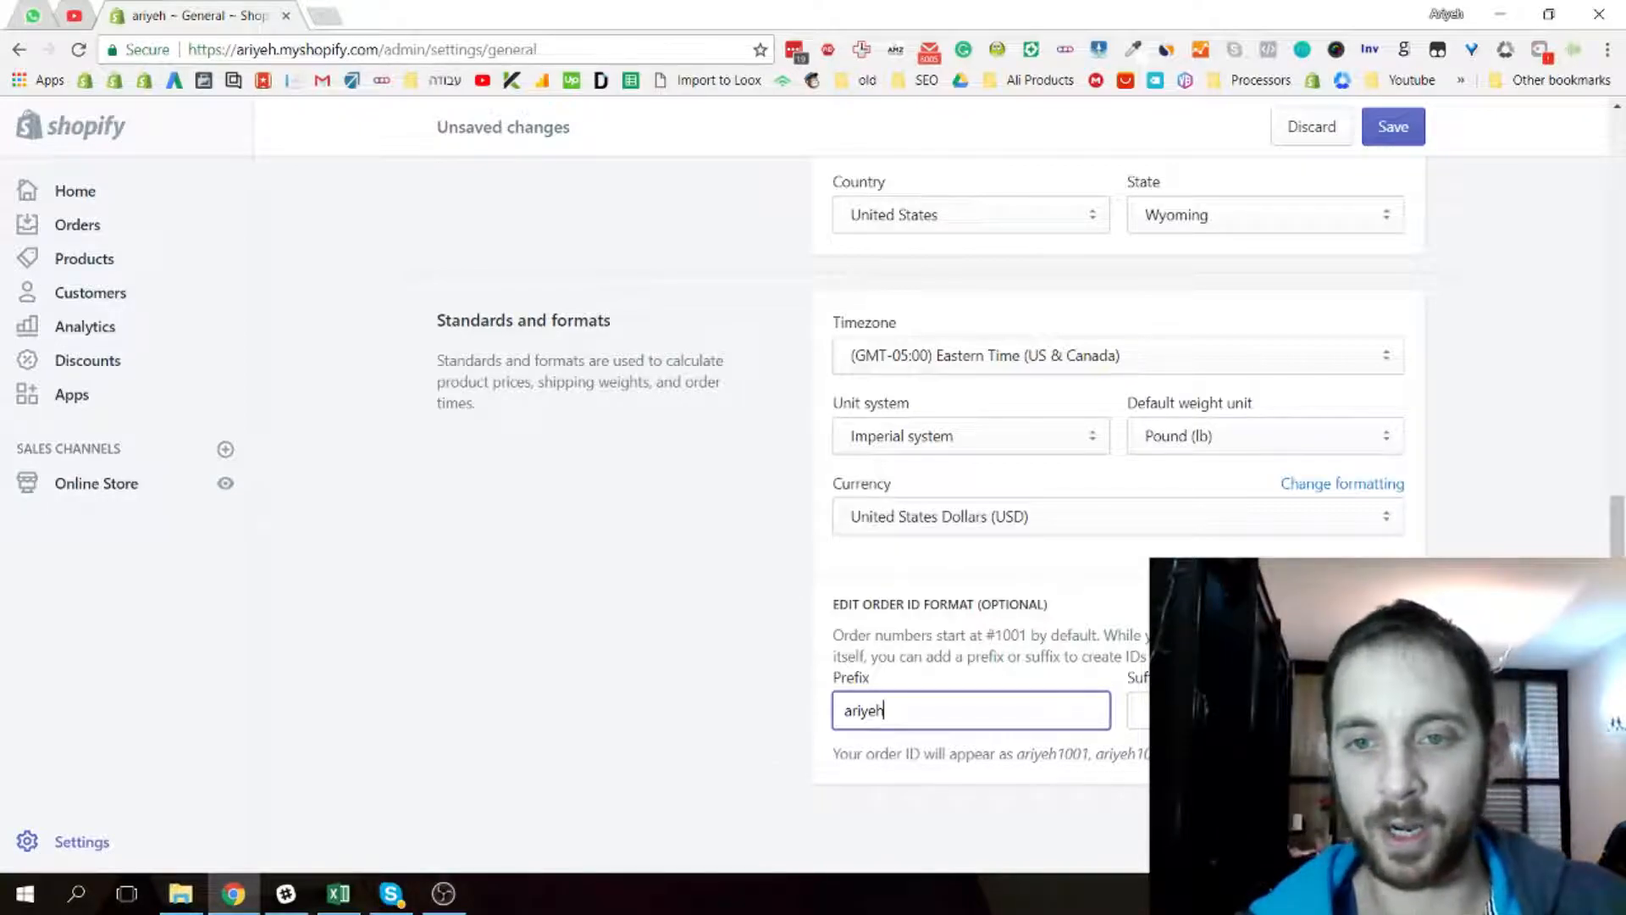
left_click_drag(910, 710, 544, 675)
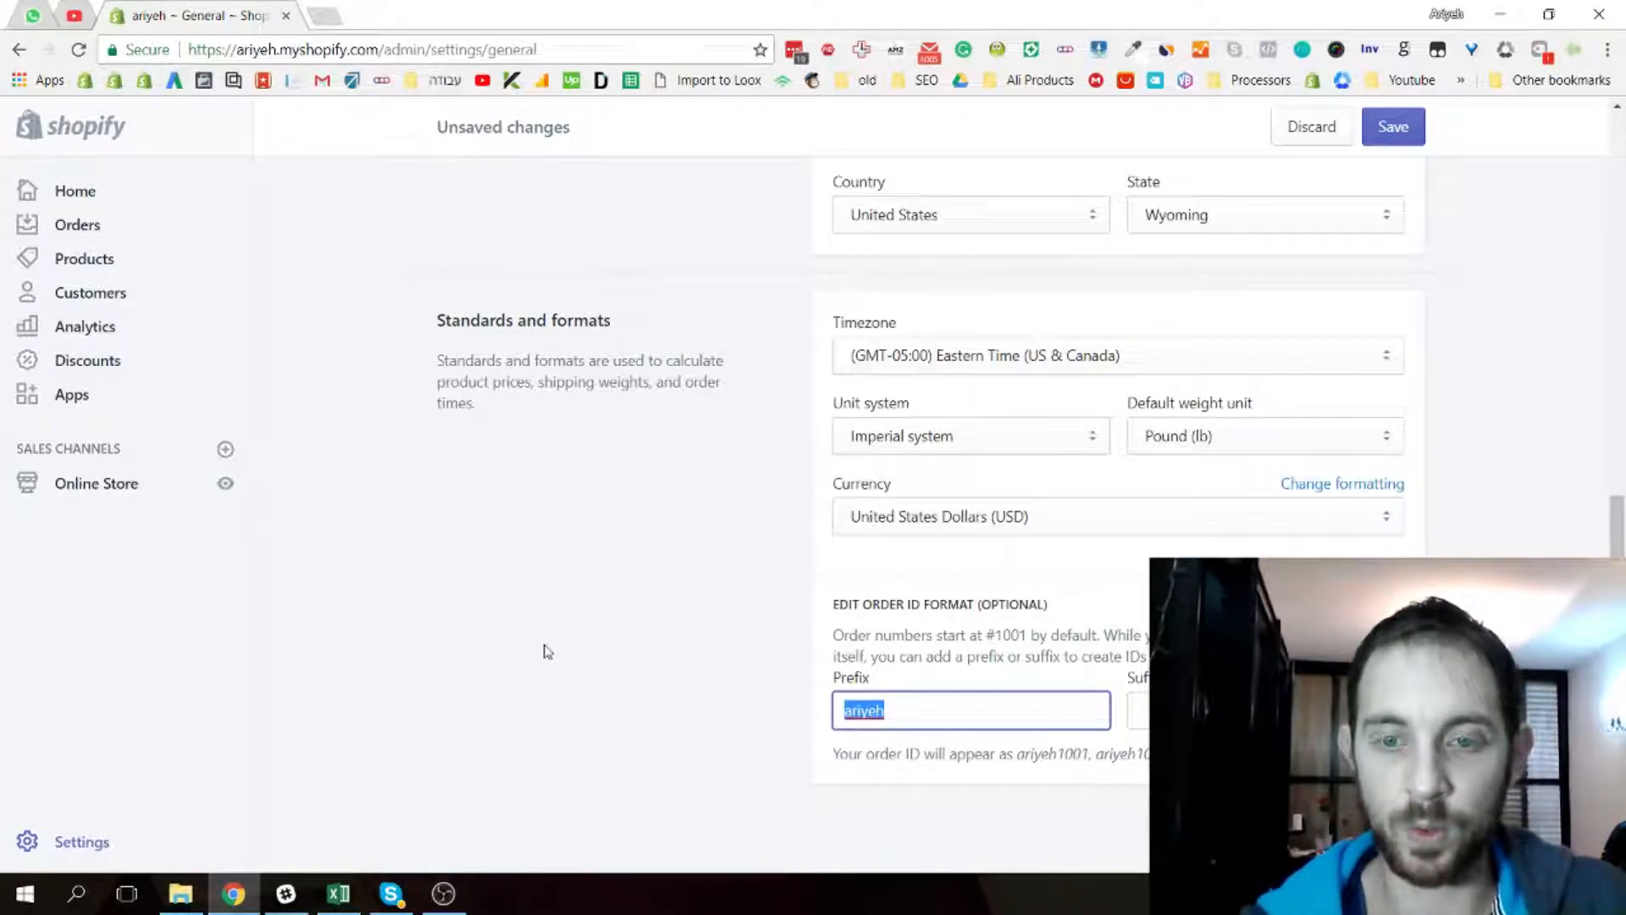
key("Left")
key("ctrl+a")
key("Right")
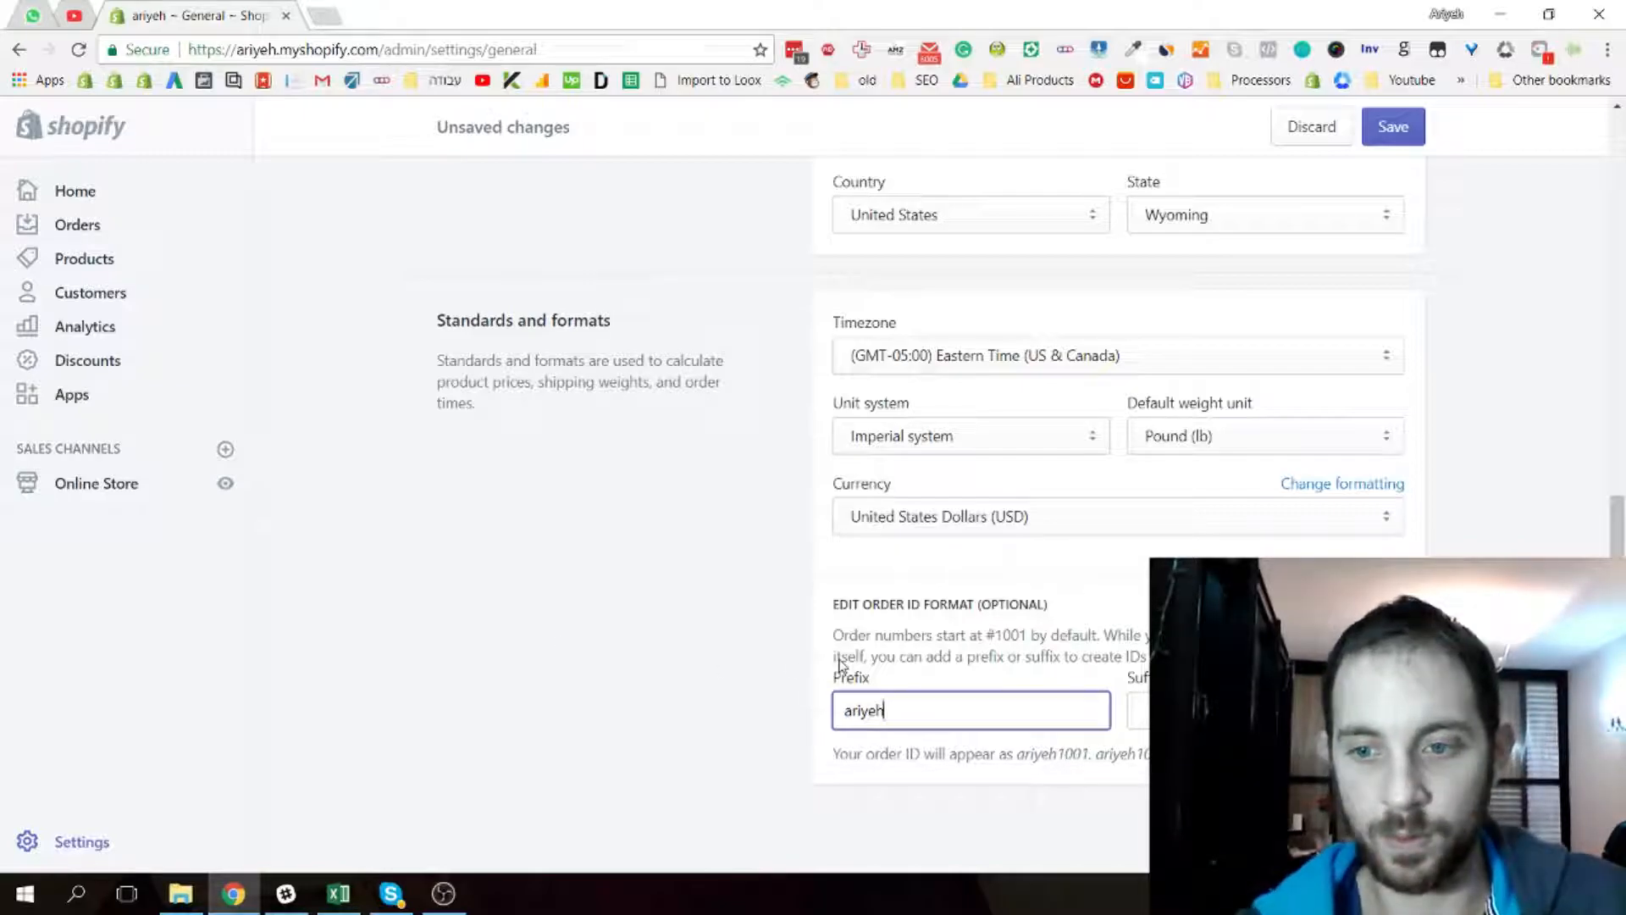
Set the order ID prefix to 56 and the suffix to 1
key("ctrl+a")
type("56")
key("Tab")
type("1")
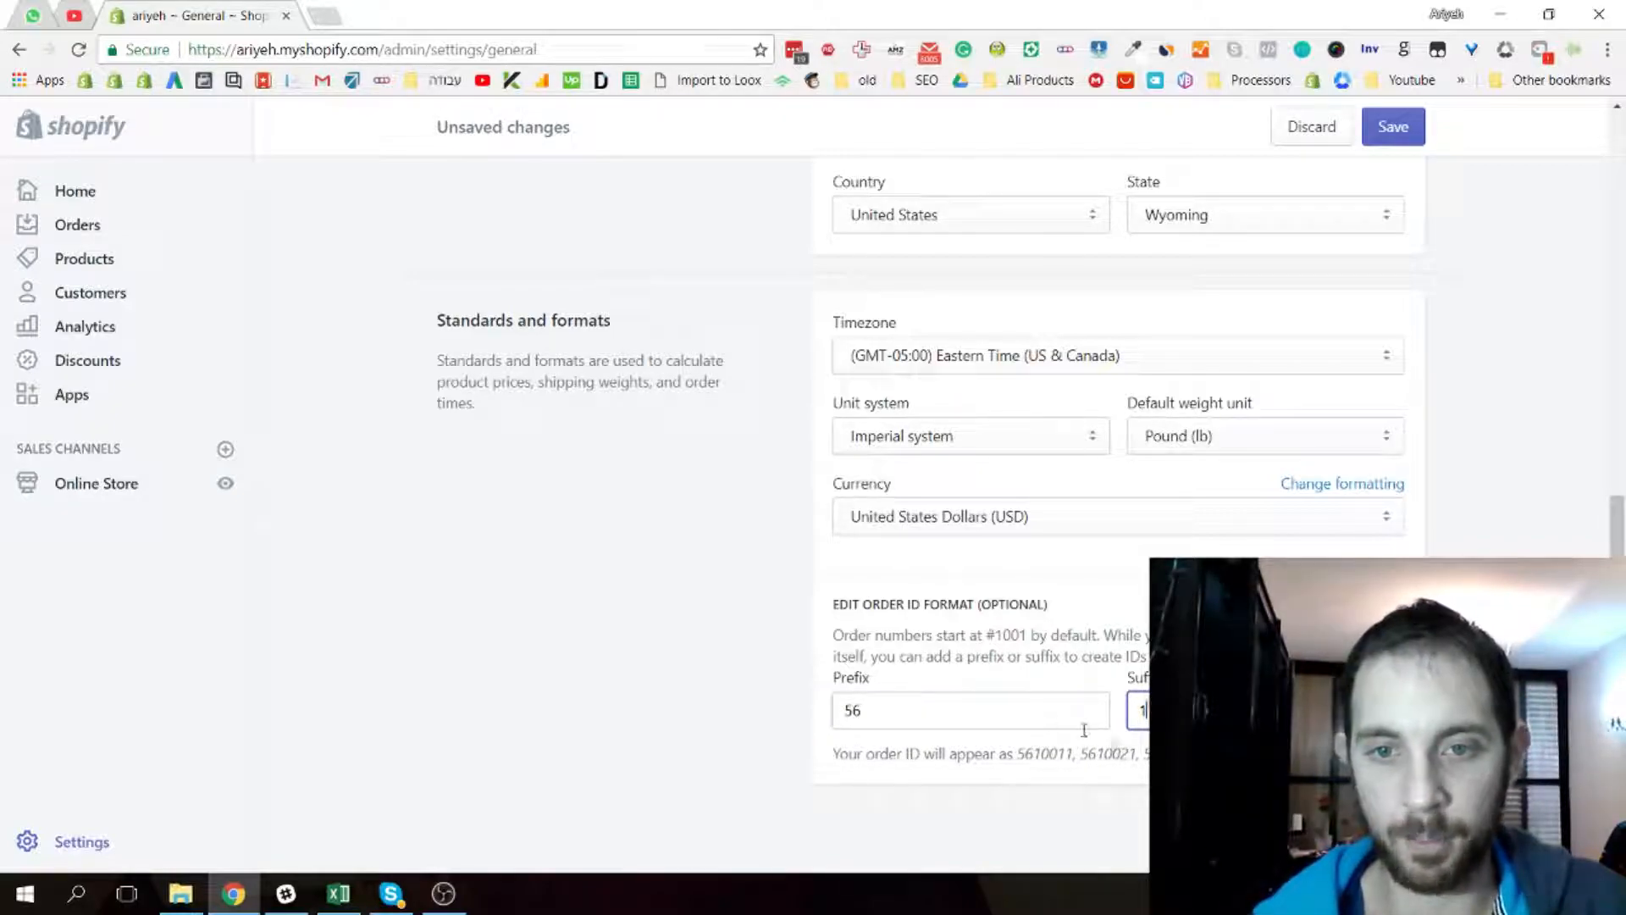
Clear the order ID prefix and suffix, and try to save the general settings
double_click(974, 720)
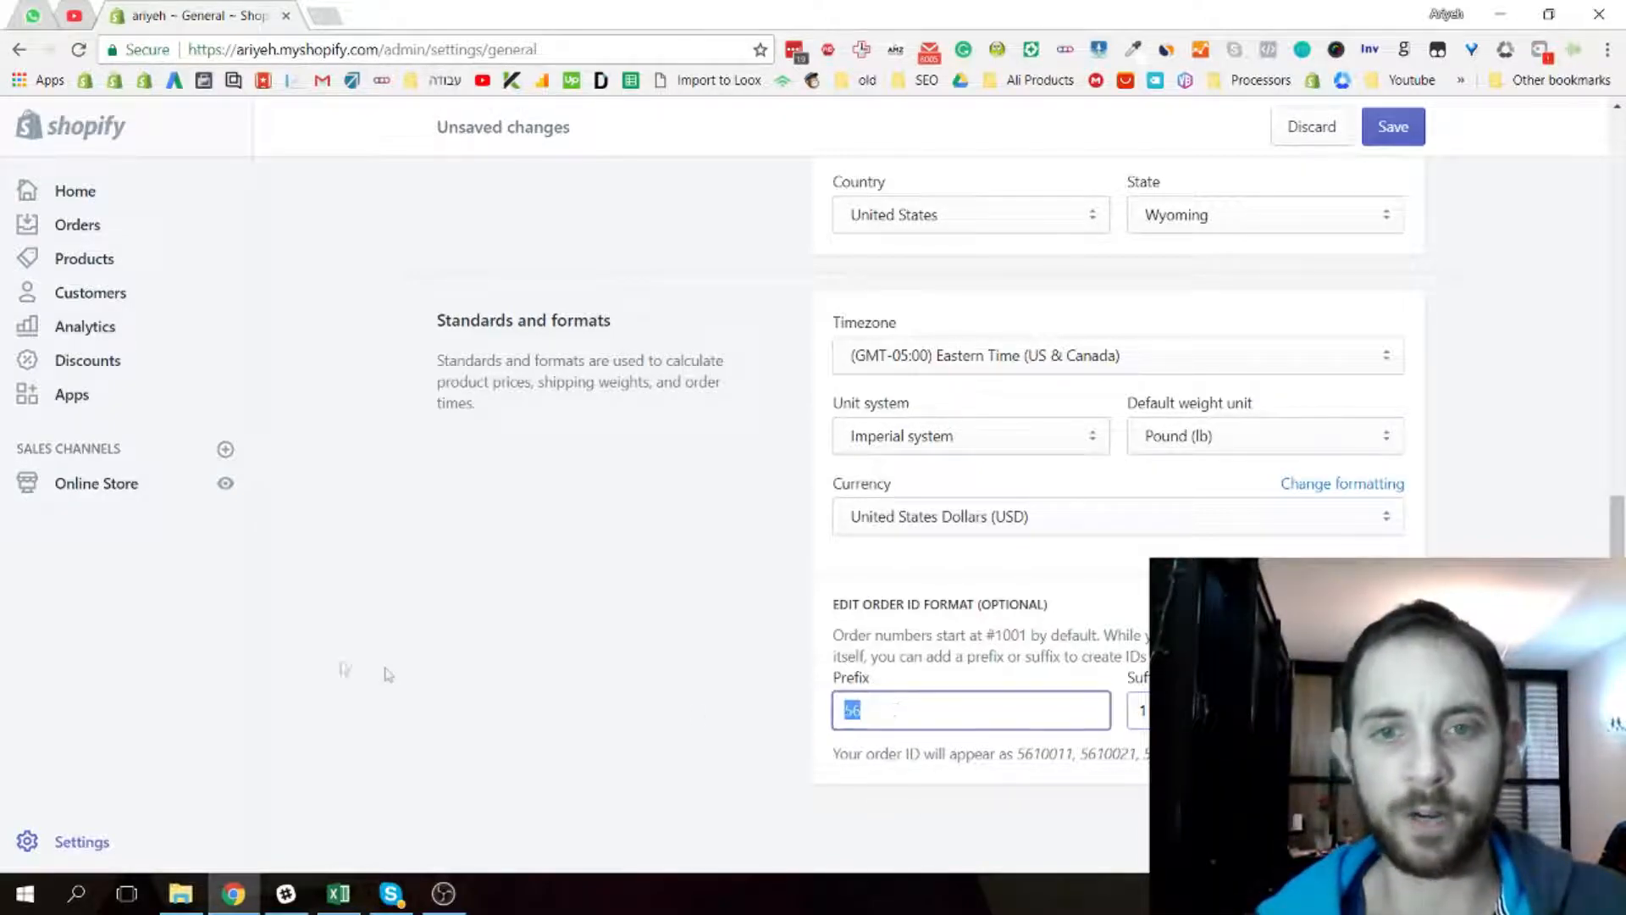
key("BackSpace")
double_click(1143, 709)
key("BackSpace")
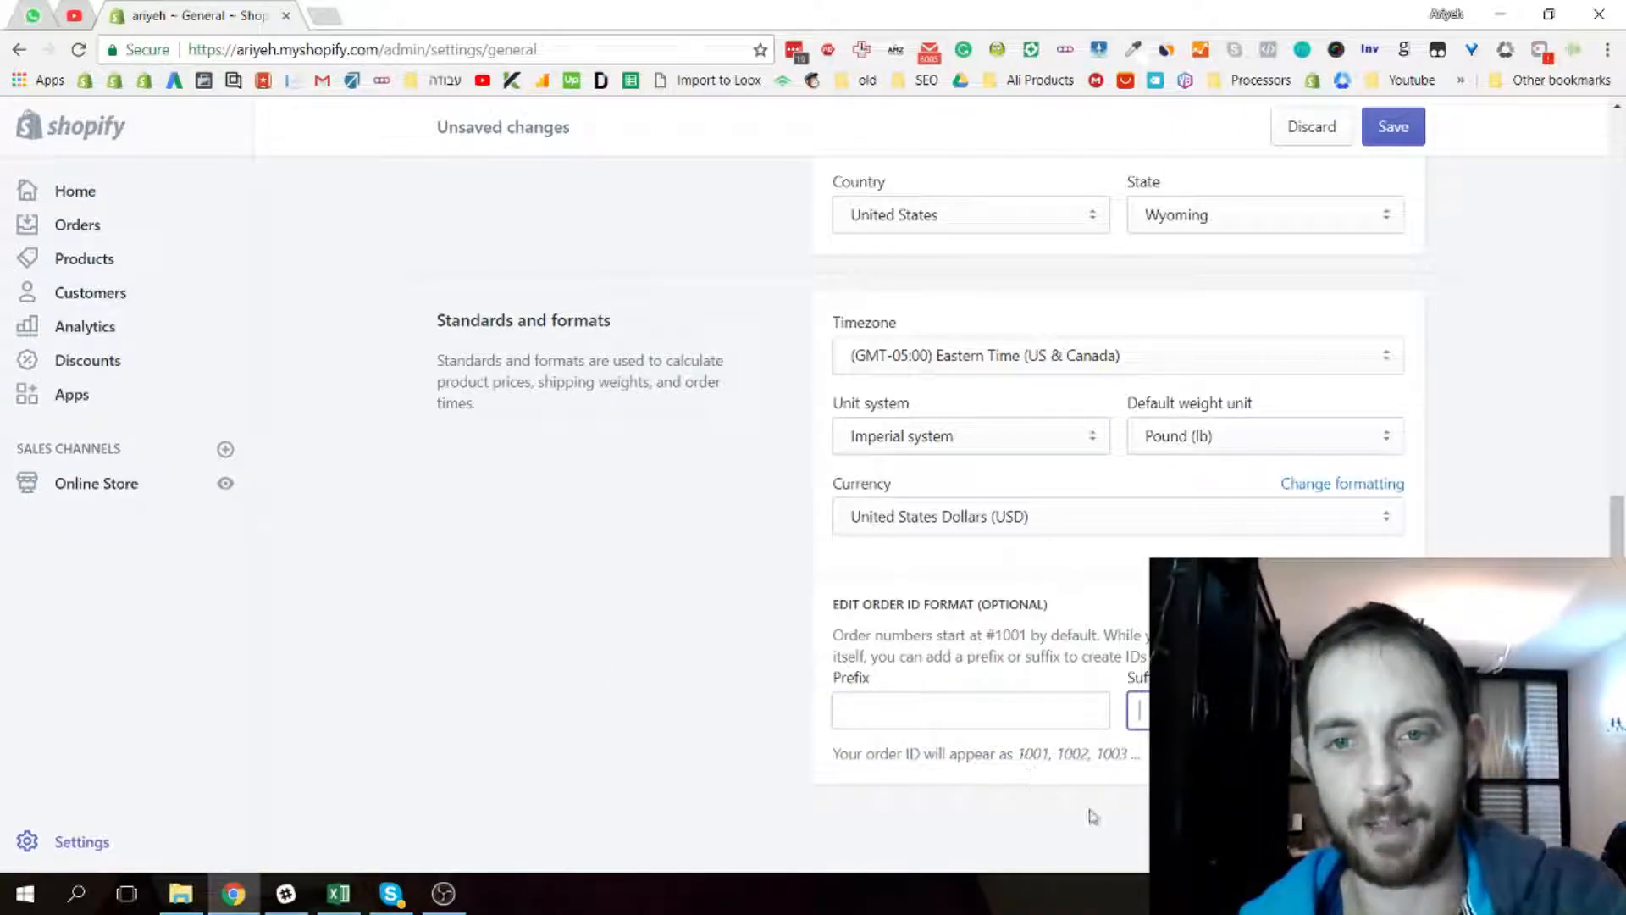
left_click(1393, 140)
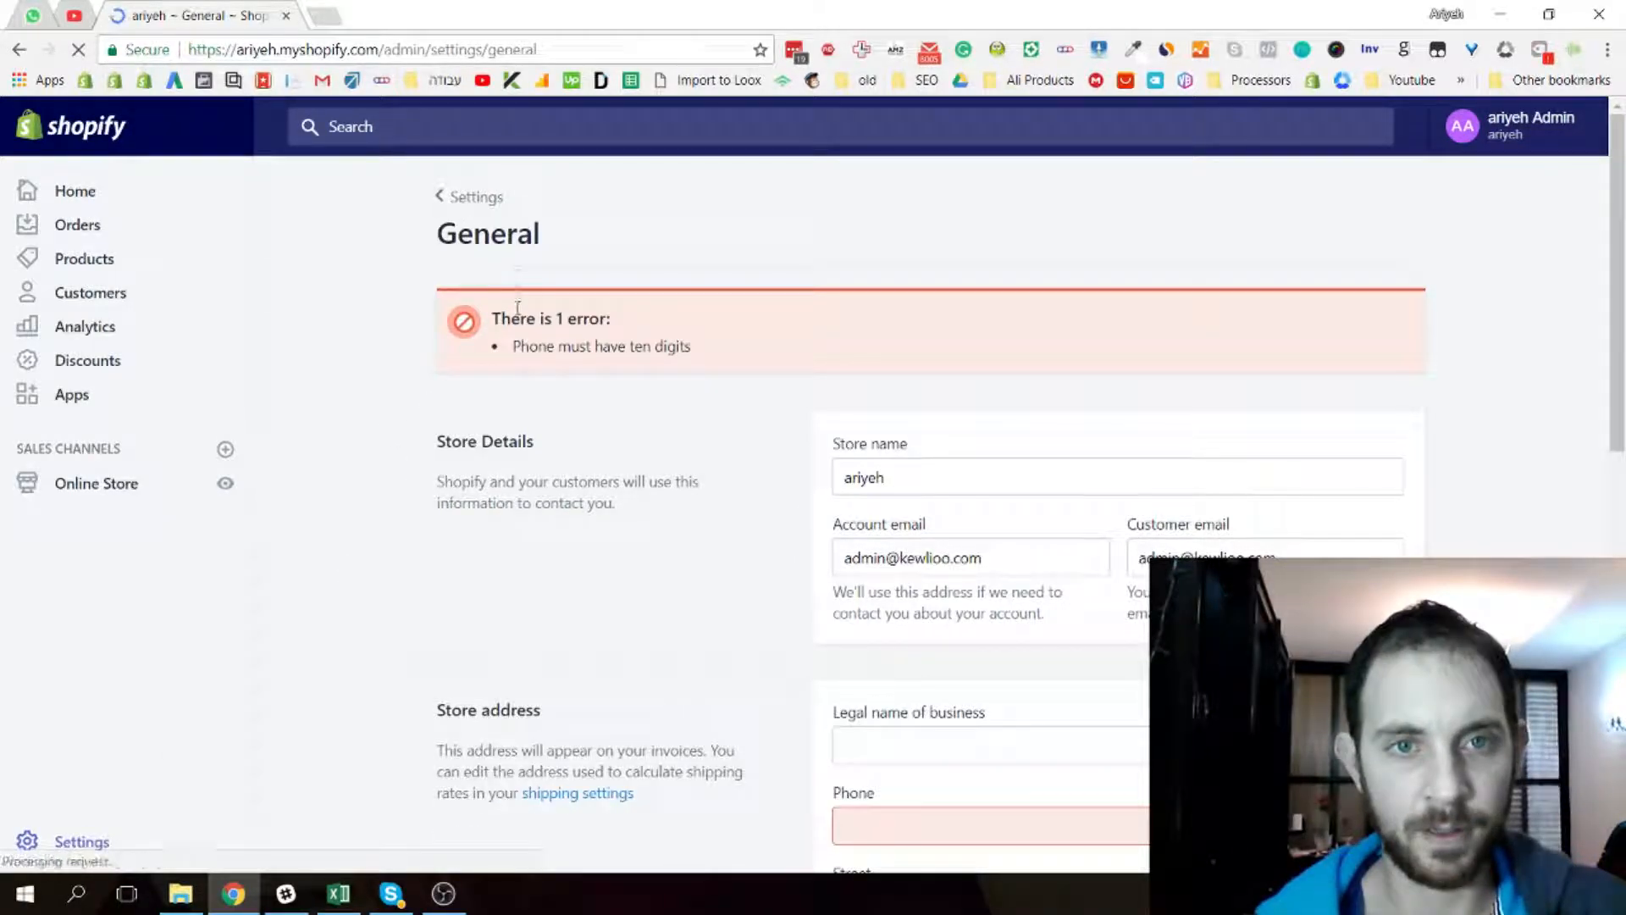
scroll(707, 385, "down", 2)
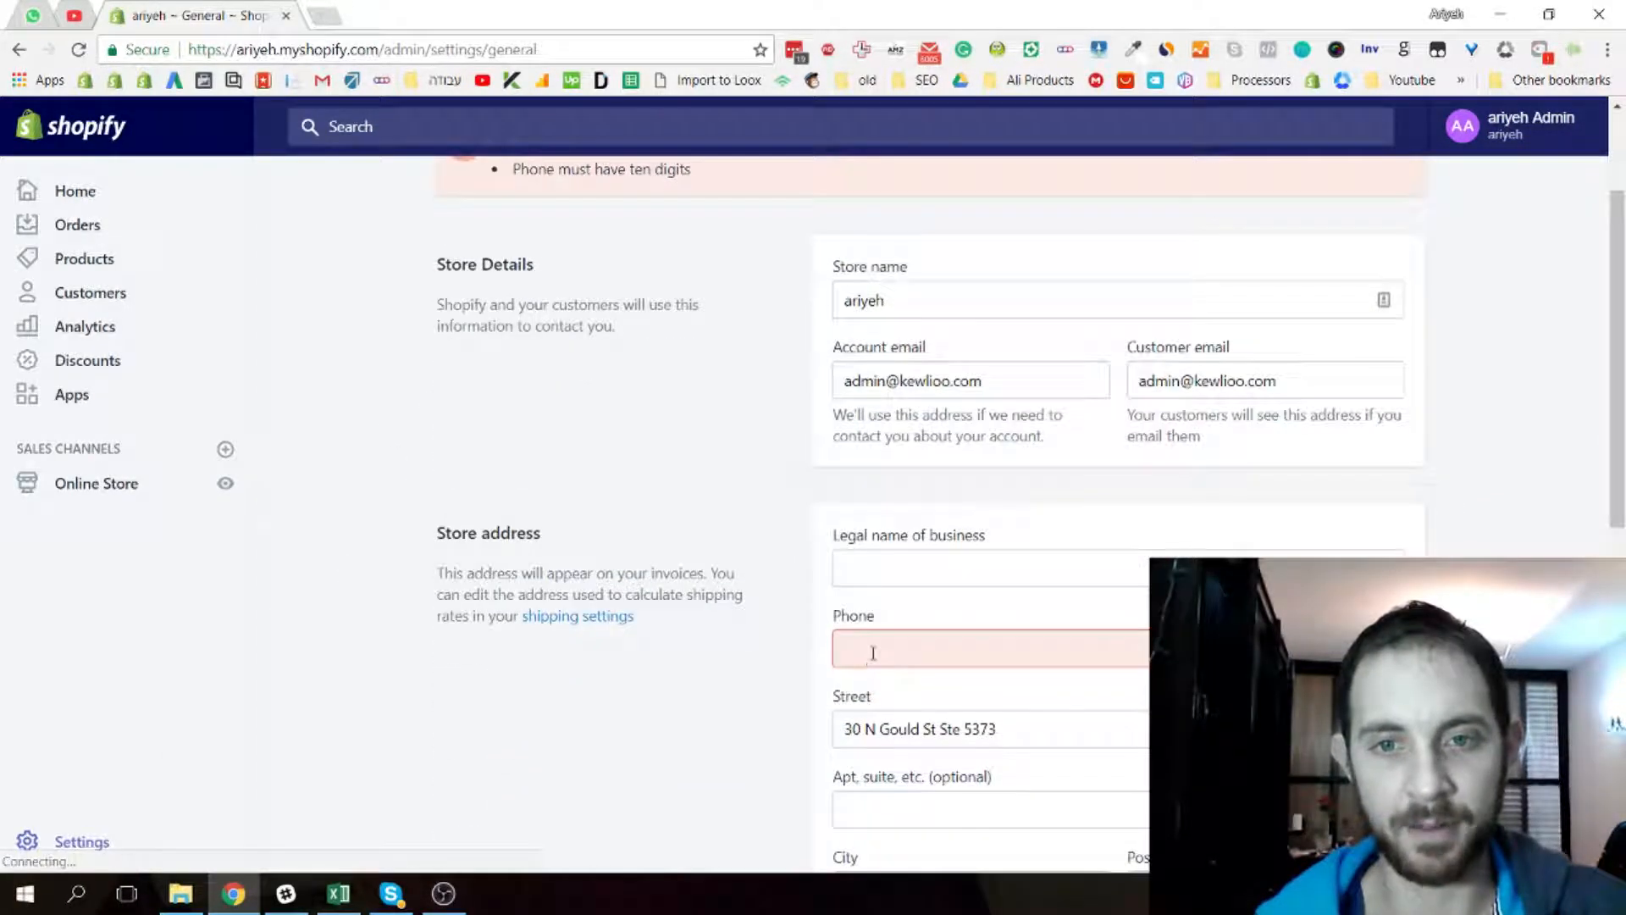
scroll(348, 175, "up", 2)
In the payment provider settings, set payment authorization to automatically capture payment for orders and save
left_click(457, 201)
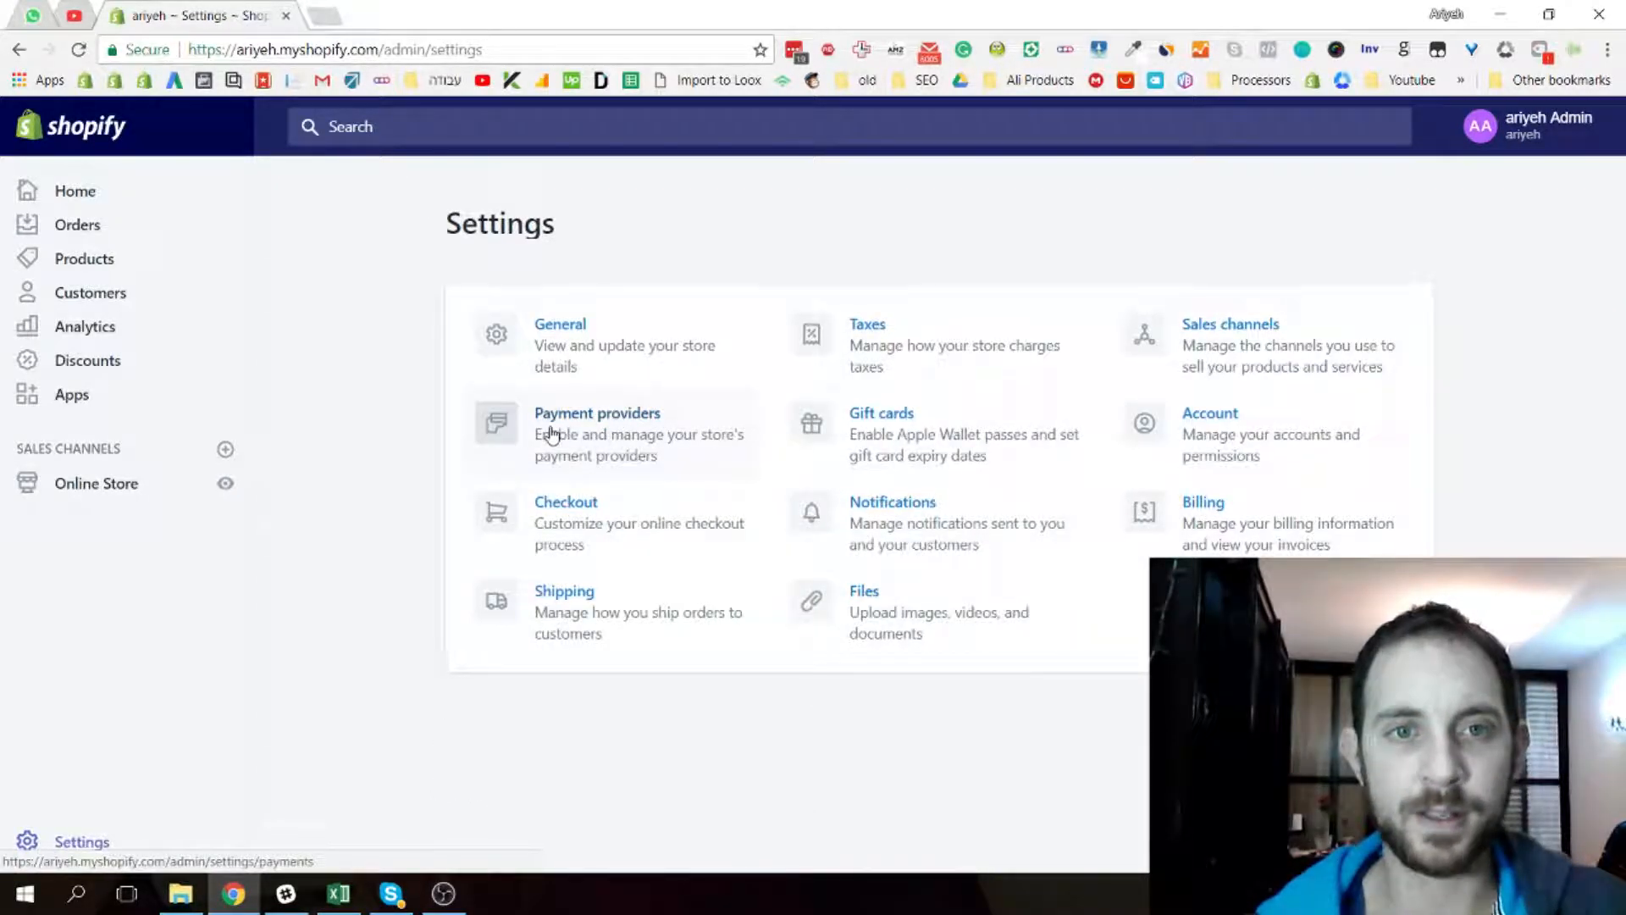
left_click(585, 434)
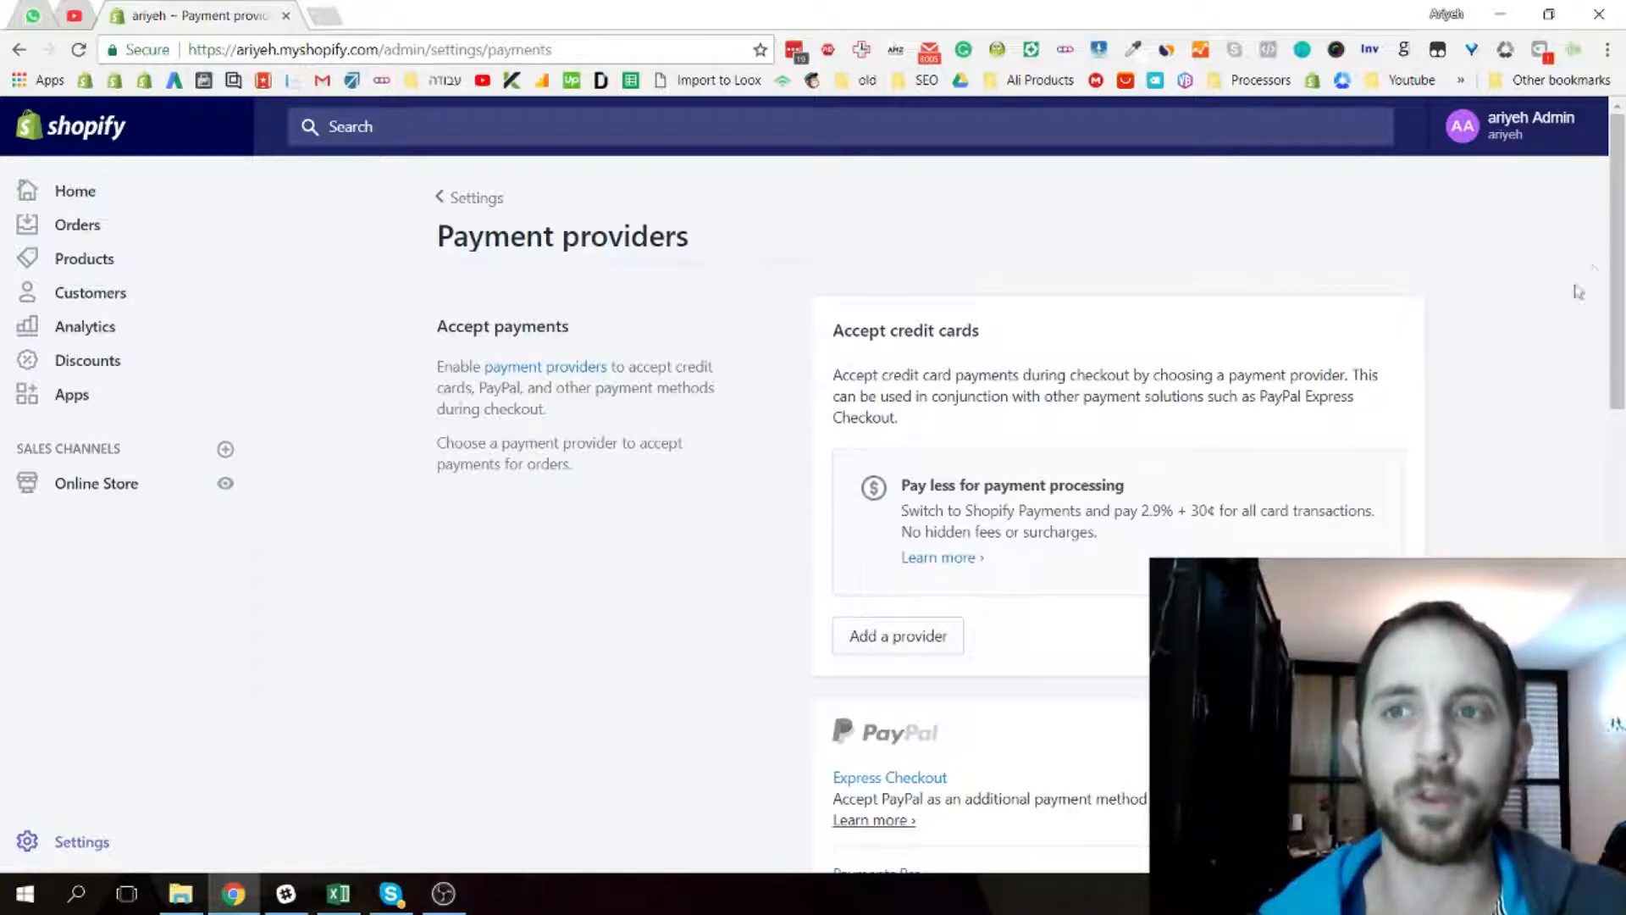
left_click_drag(1623, 200, 1620, 631)
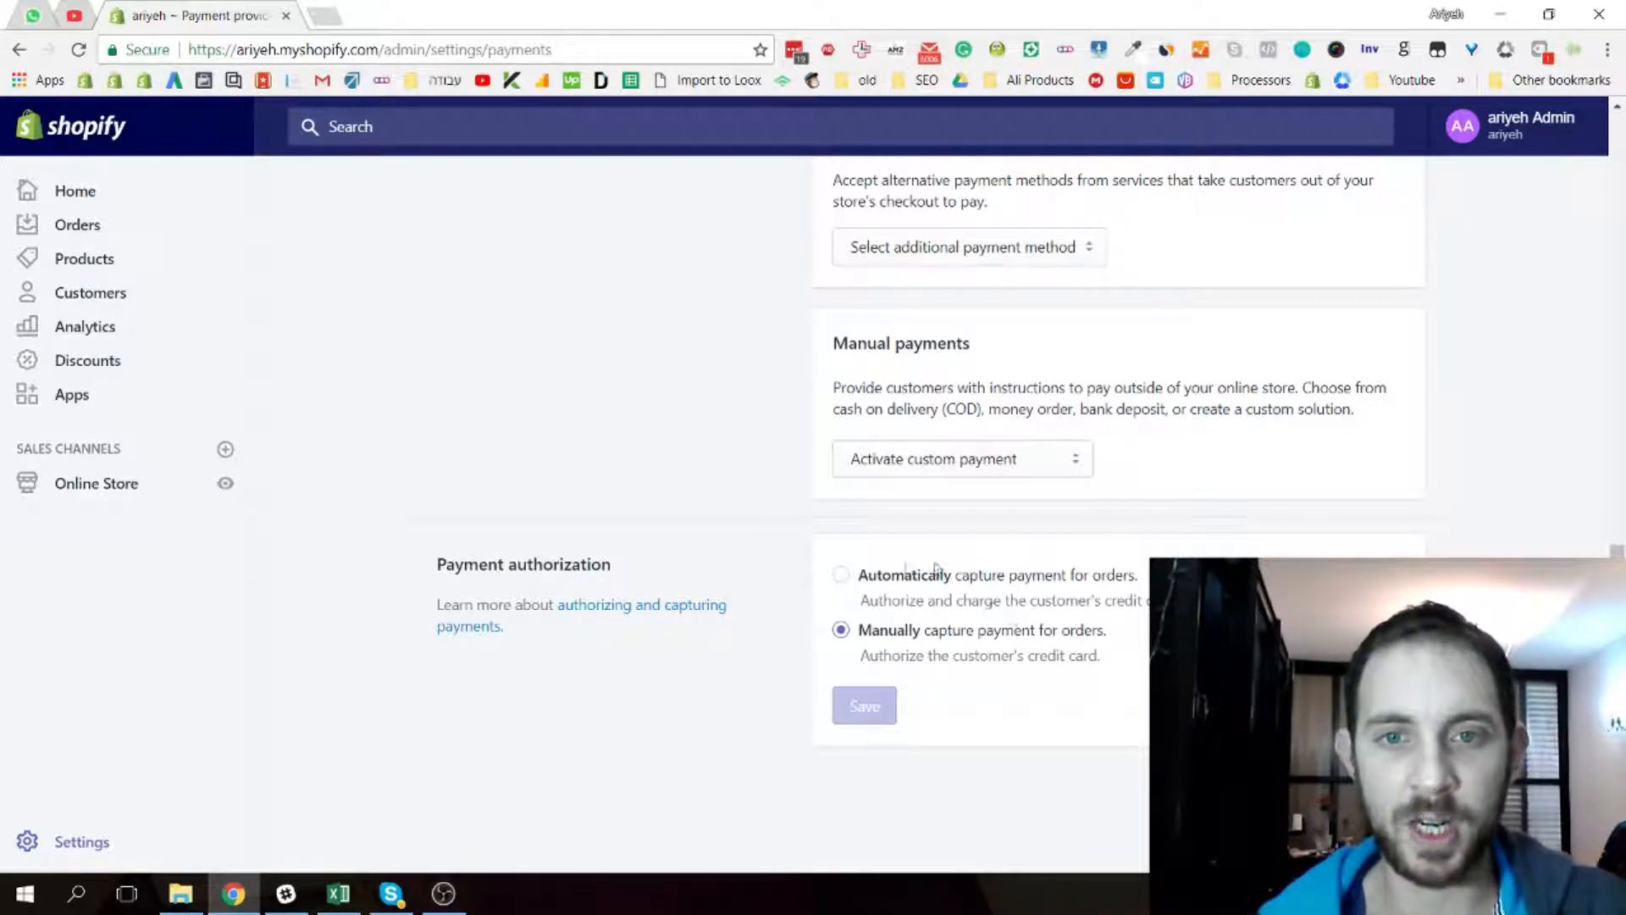
left_click(841, 575)
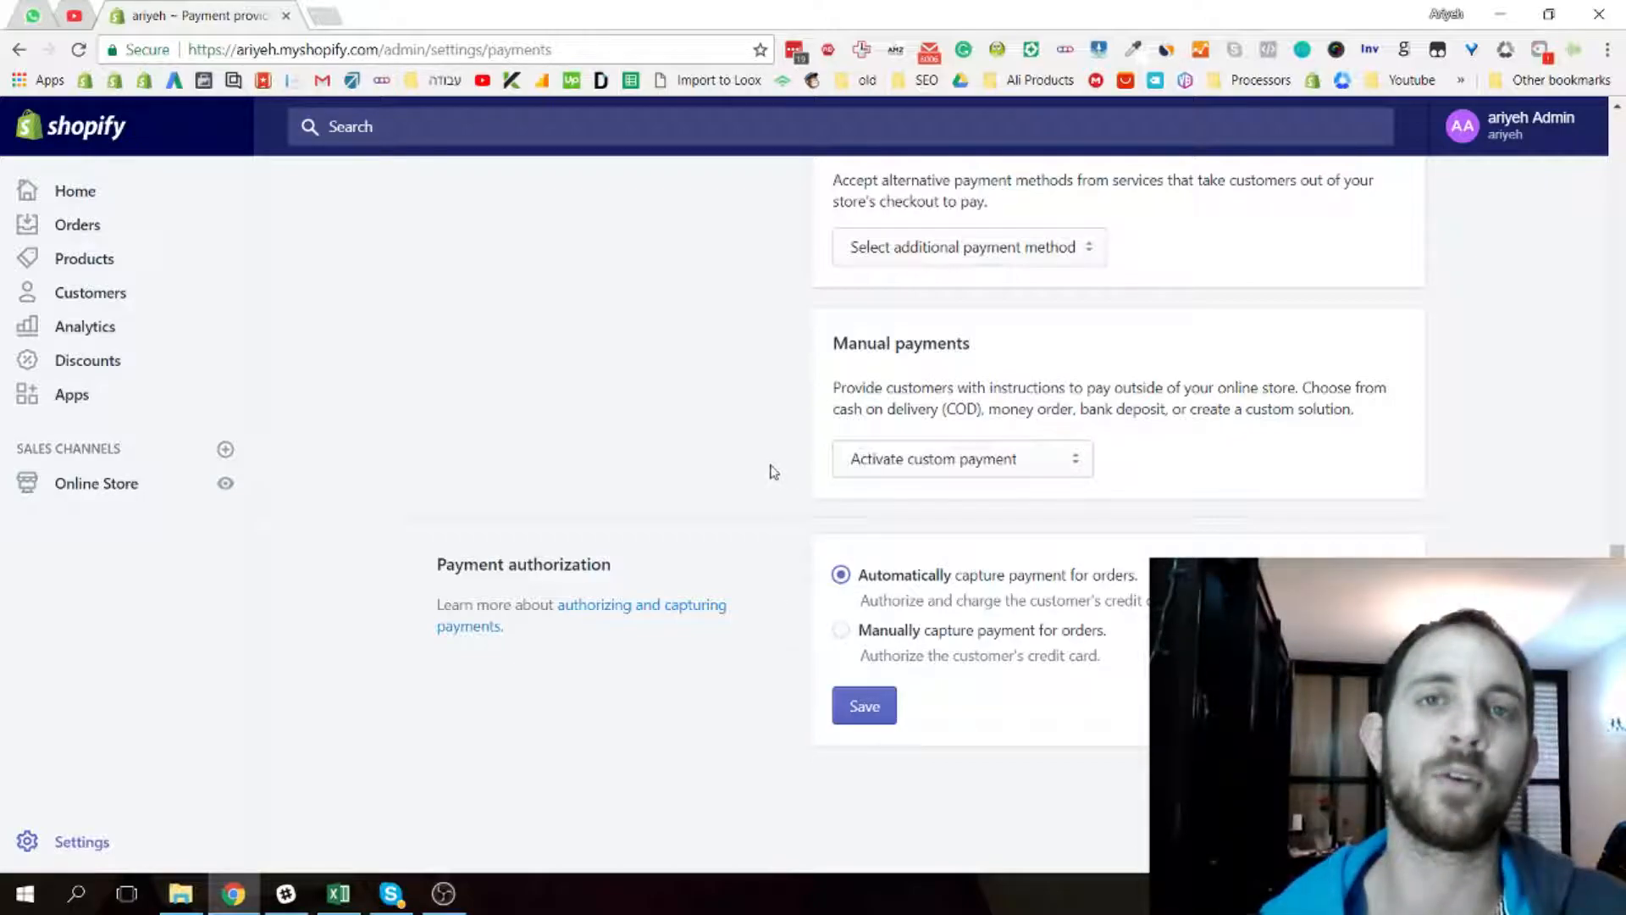
left_click(865, 699)
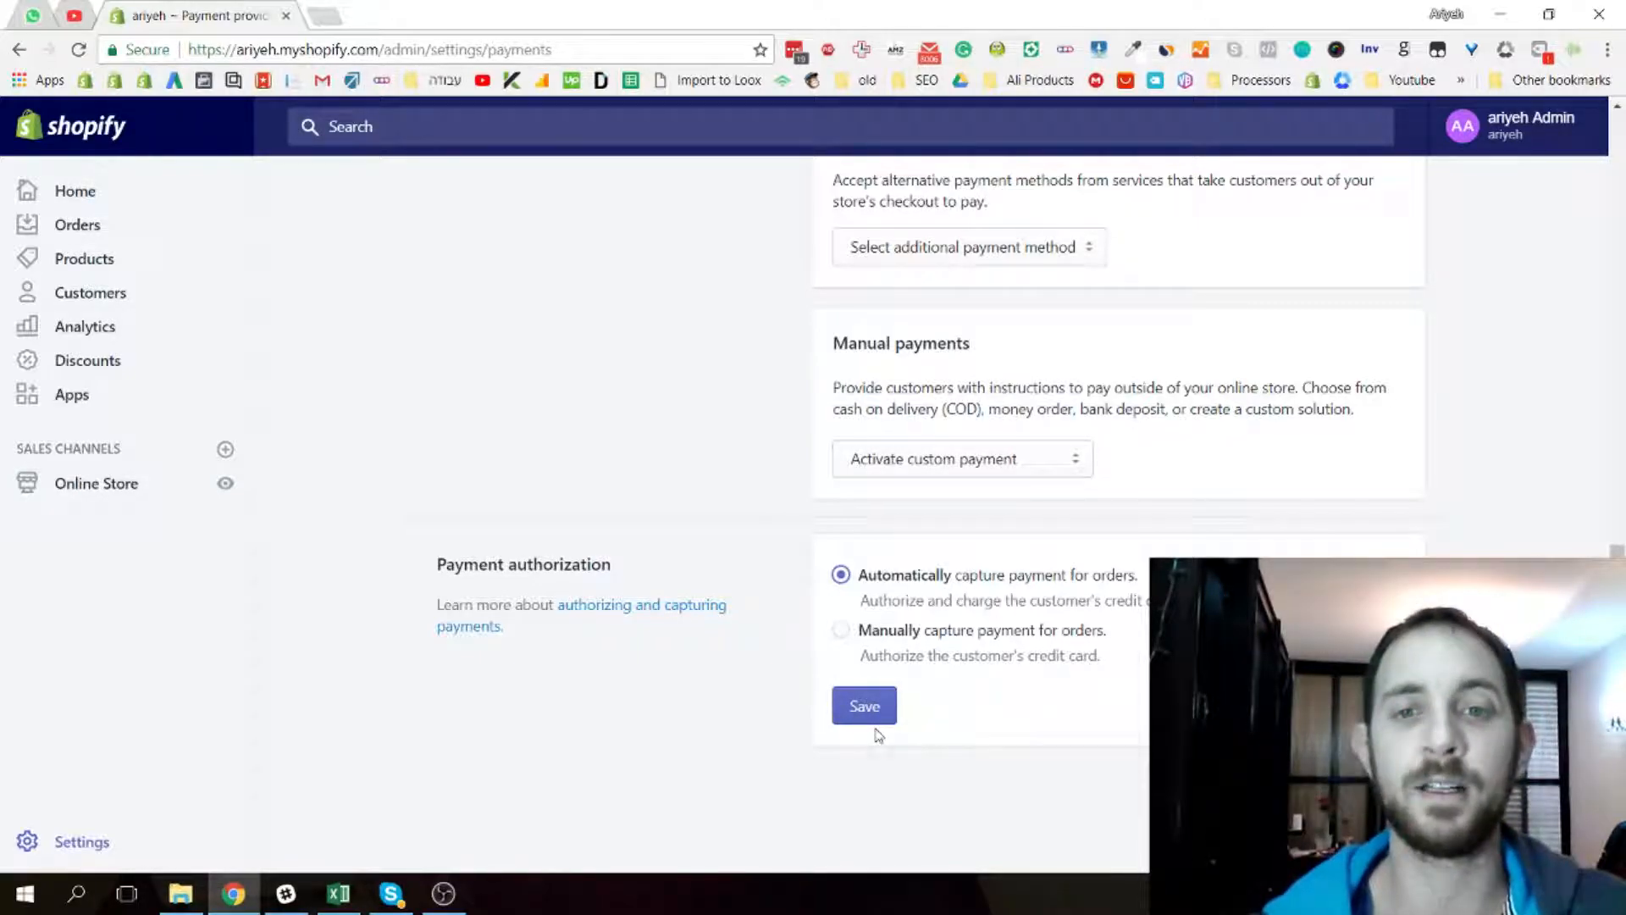
left_click(841, 699)
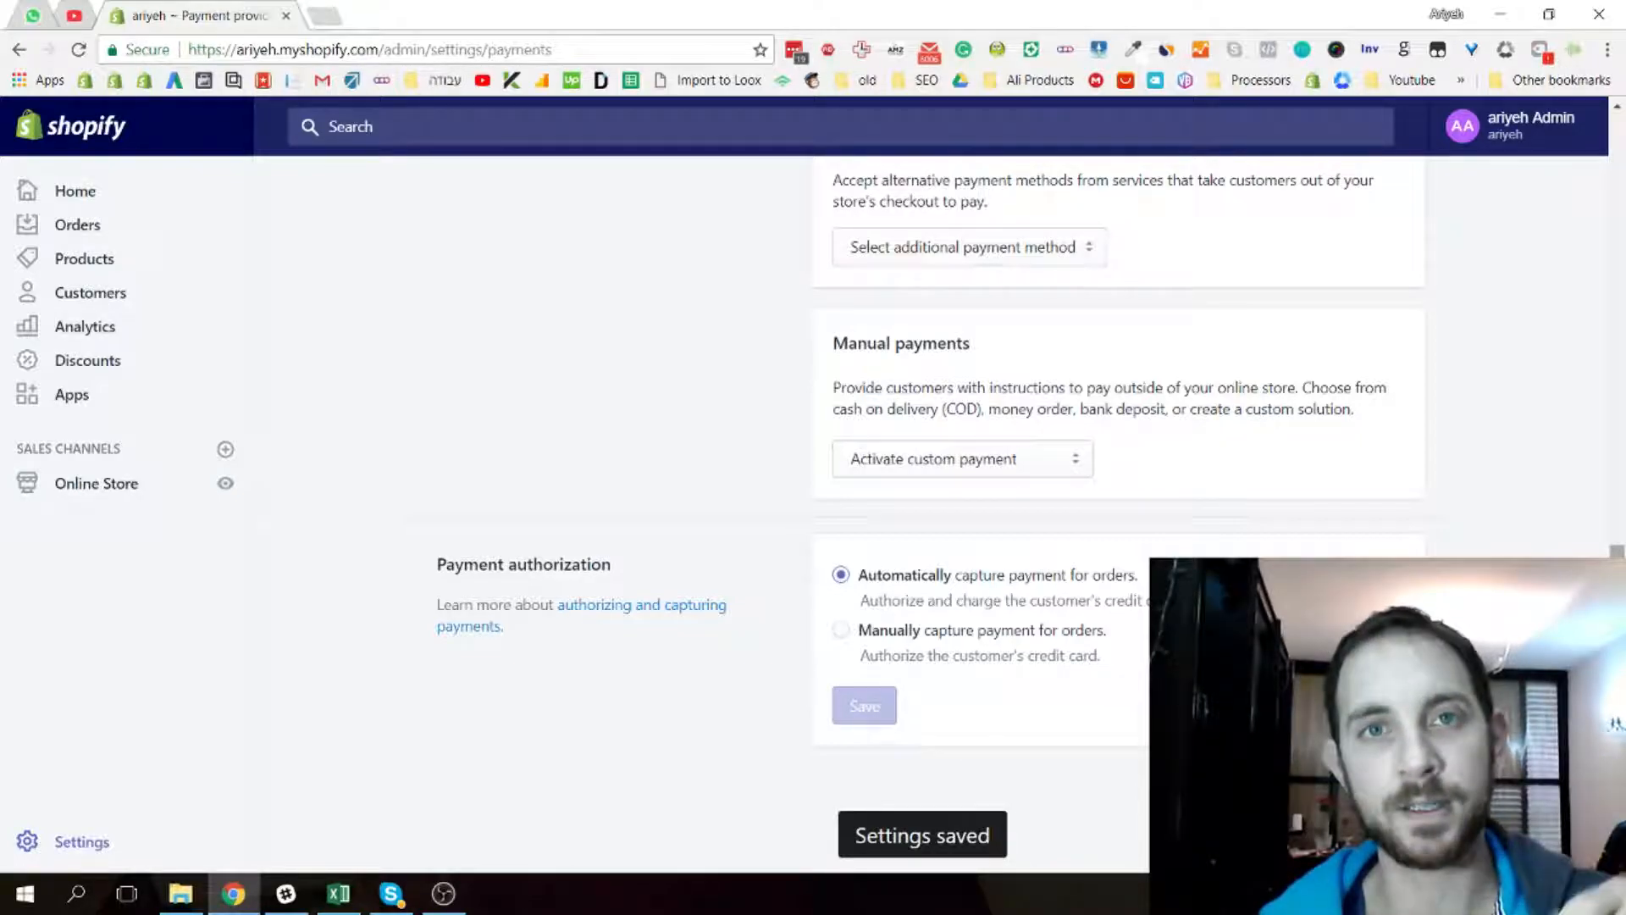
Open the checkout settings and make customer accounts optional
left_click_drag(1619, 603, 1625, 174)
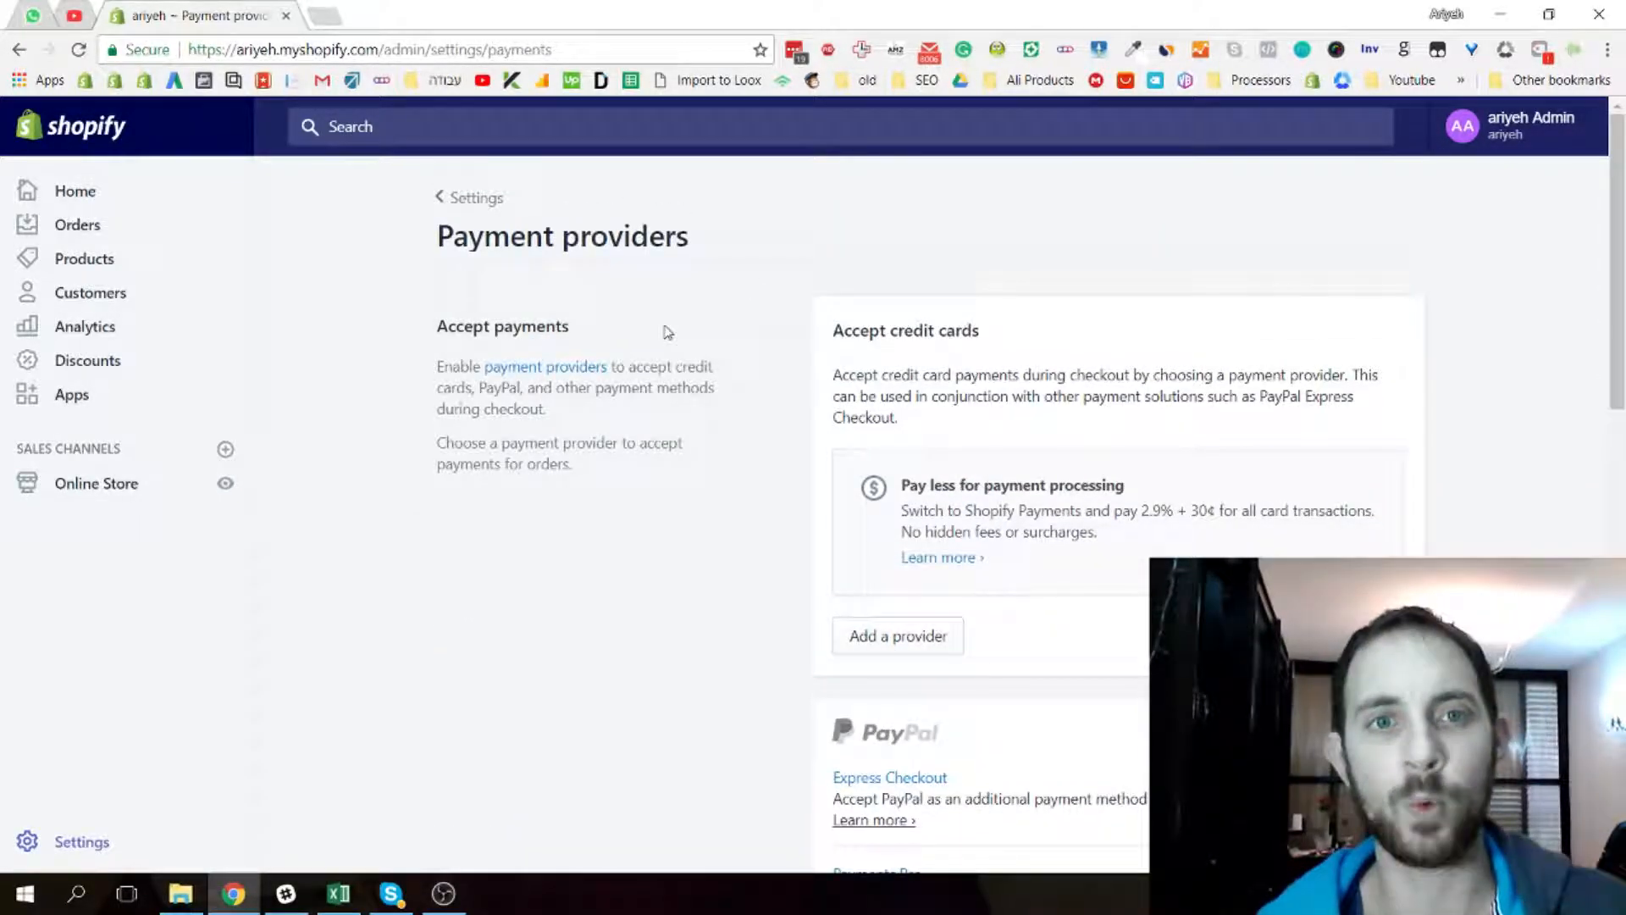
left_click(458, 203)
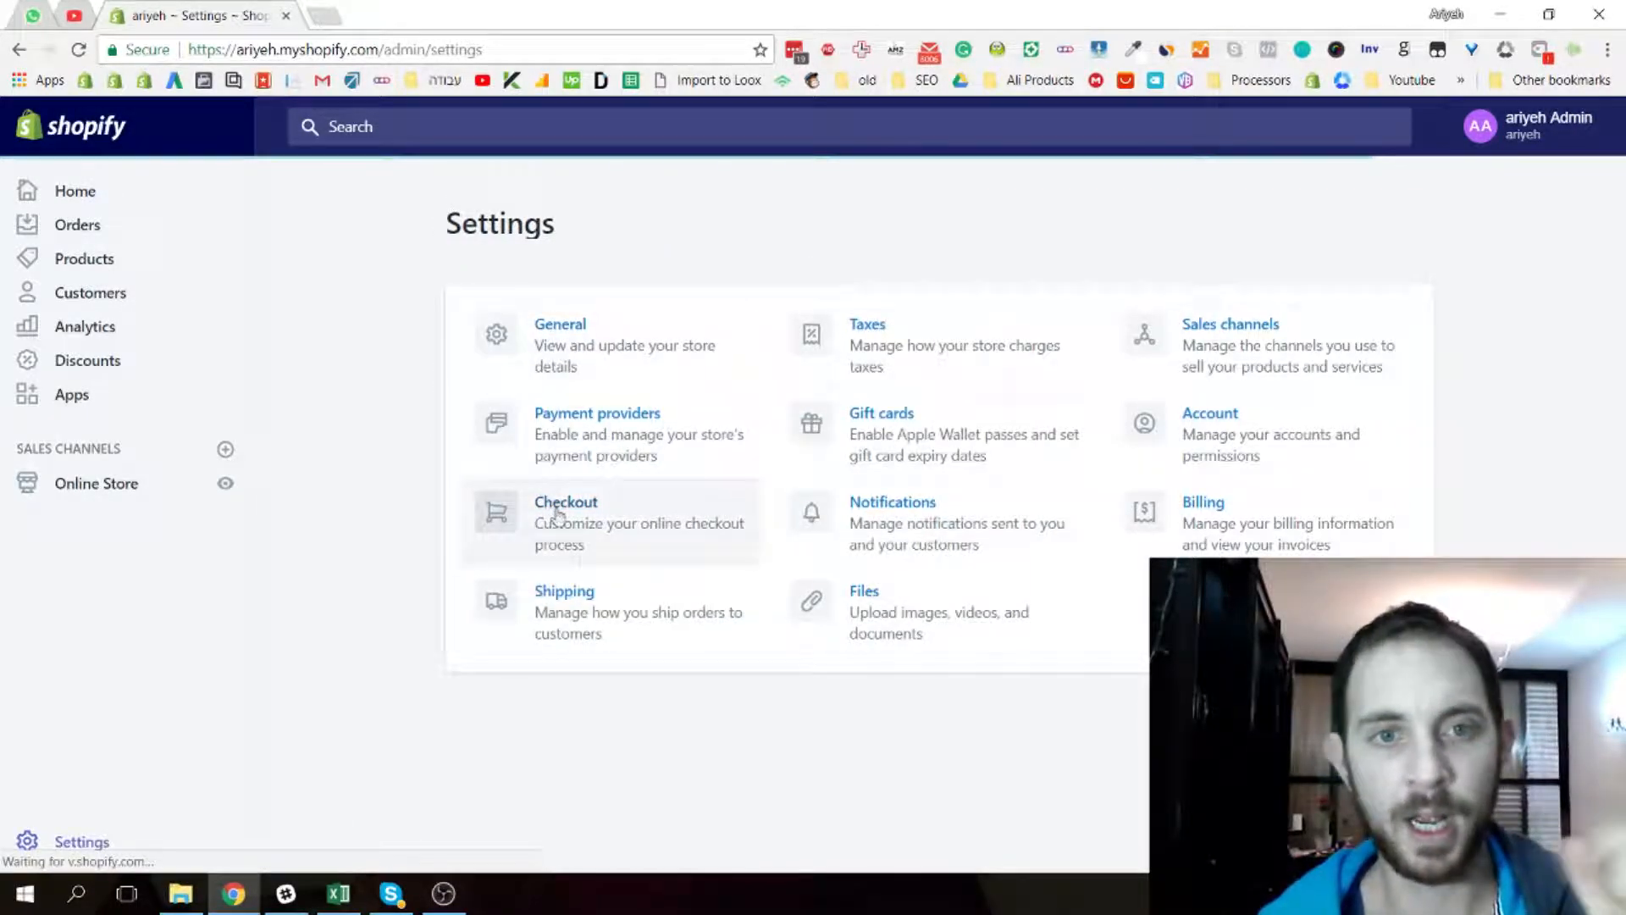
left_click(537, 500)
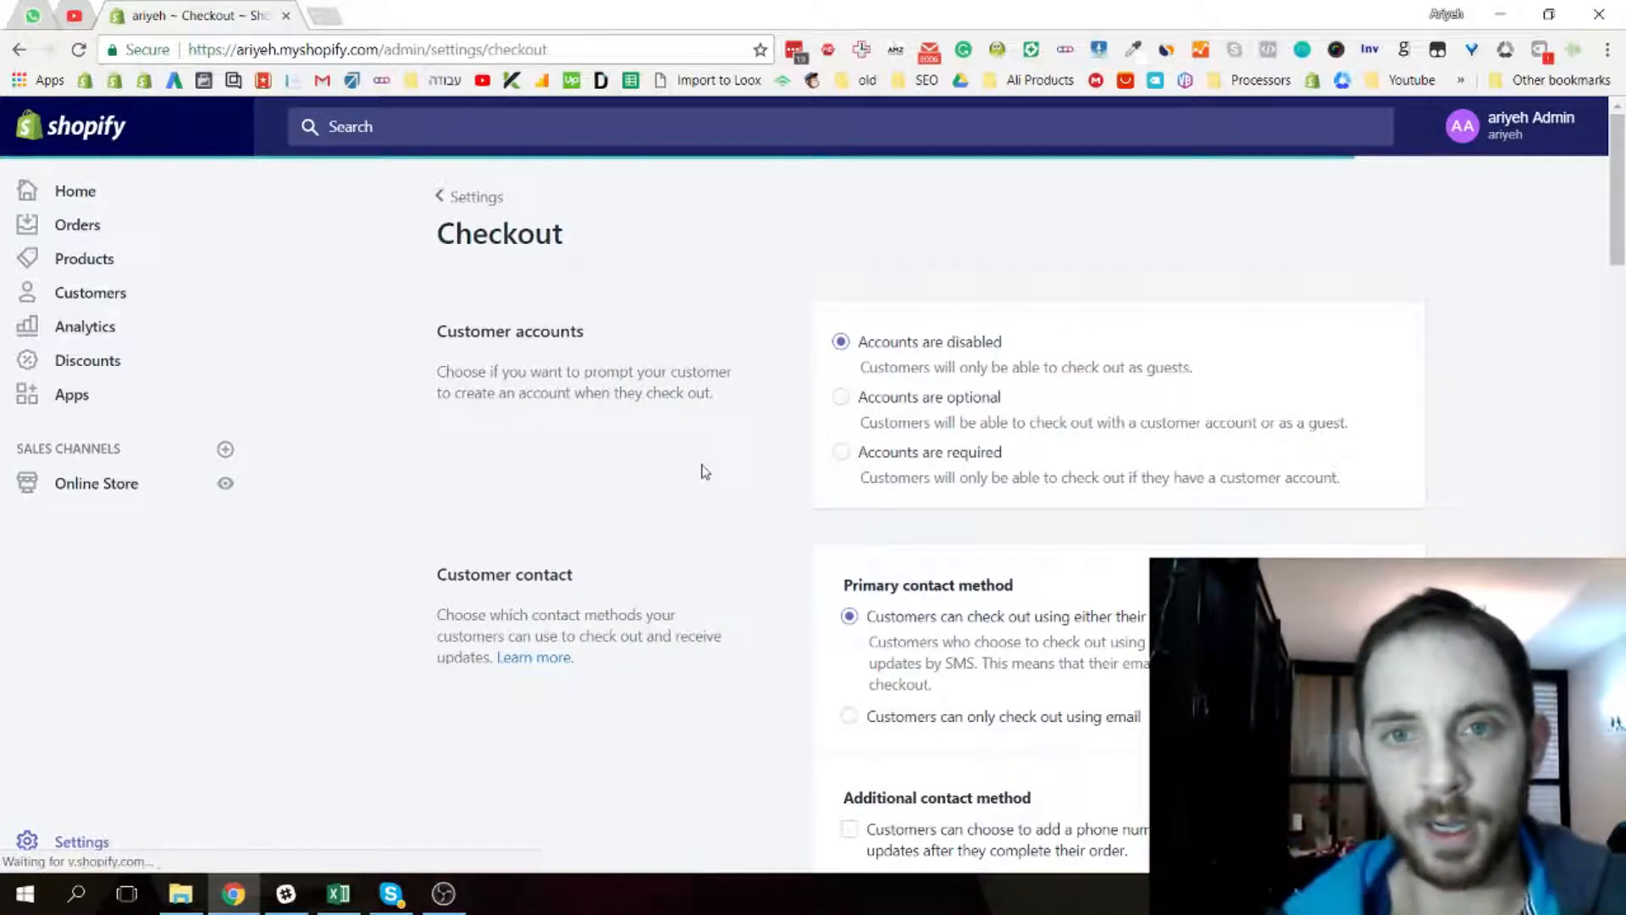
left_click(840, 399)
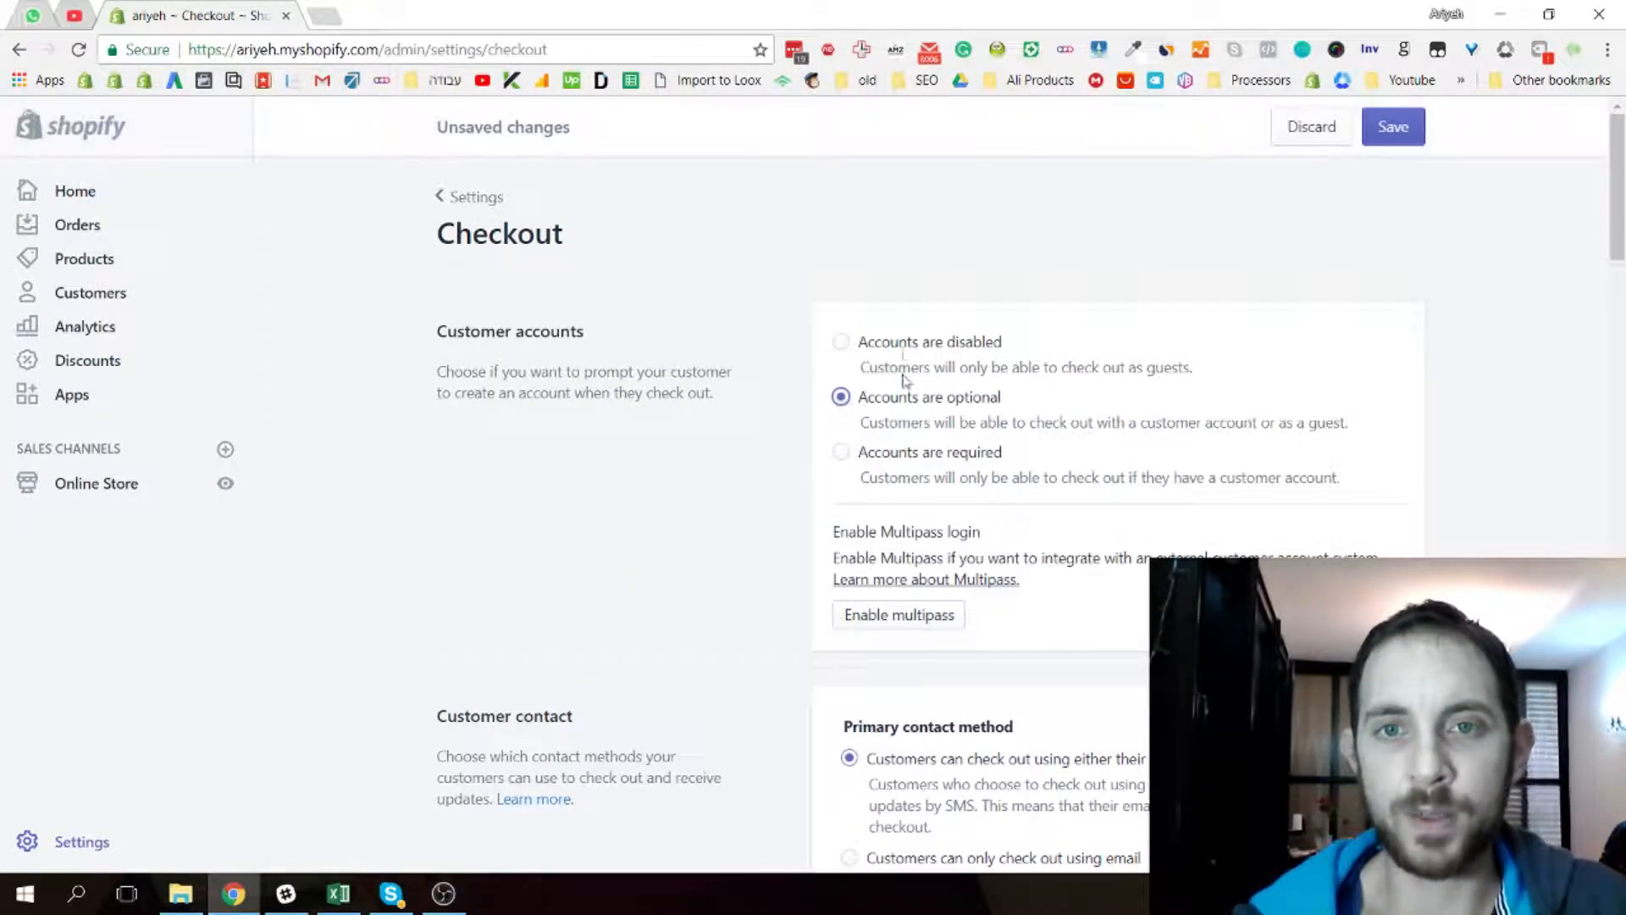
In the checkout form options, make the company name field optional
scroll(983, 339, "down", 1)
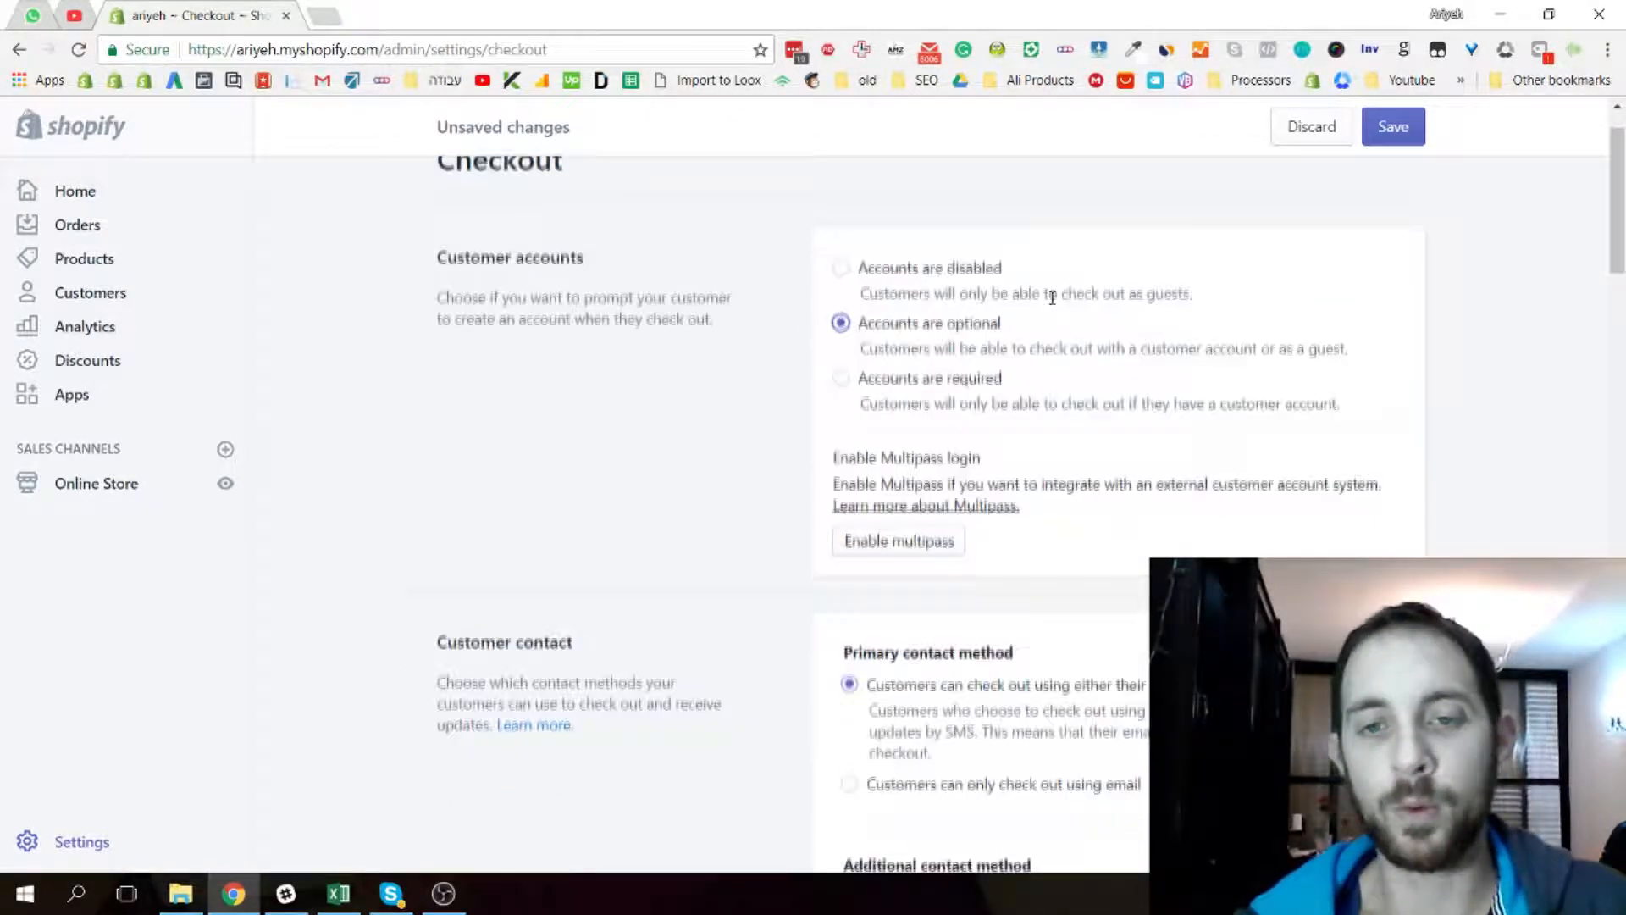
scroll(1055, 306, "down", 1)
scroll(1061, 303, "down", 1)
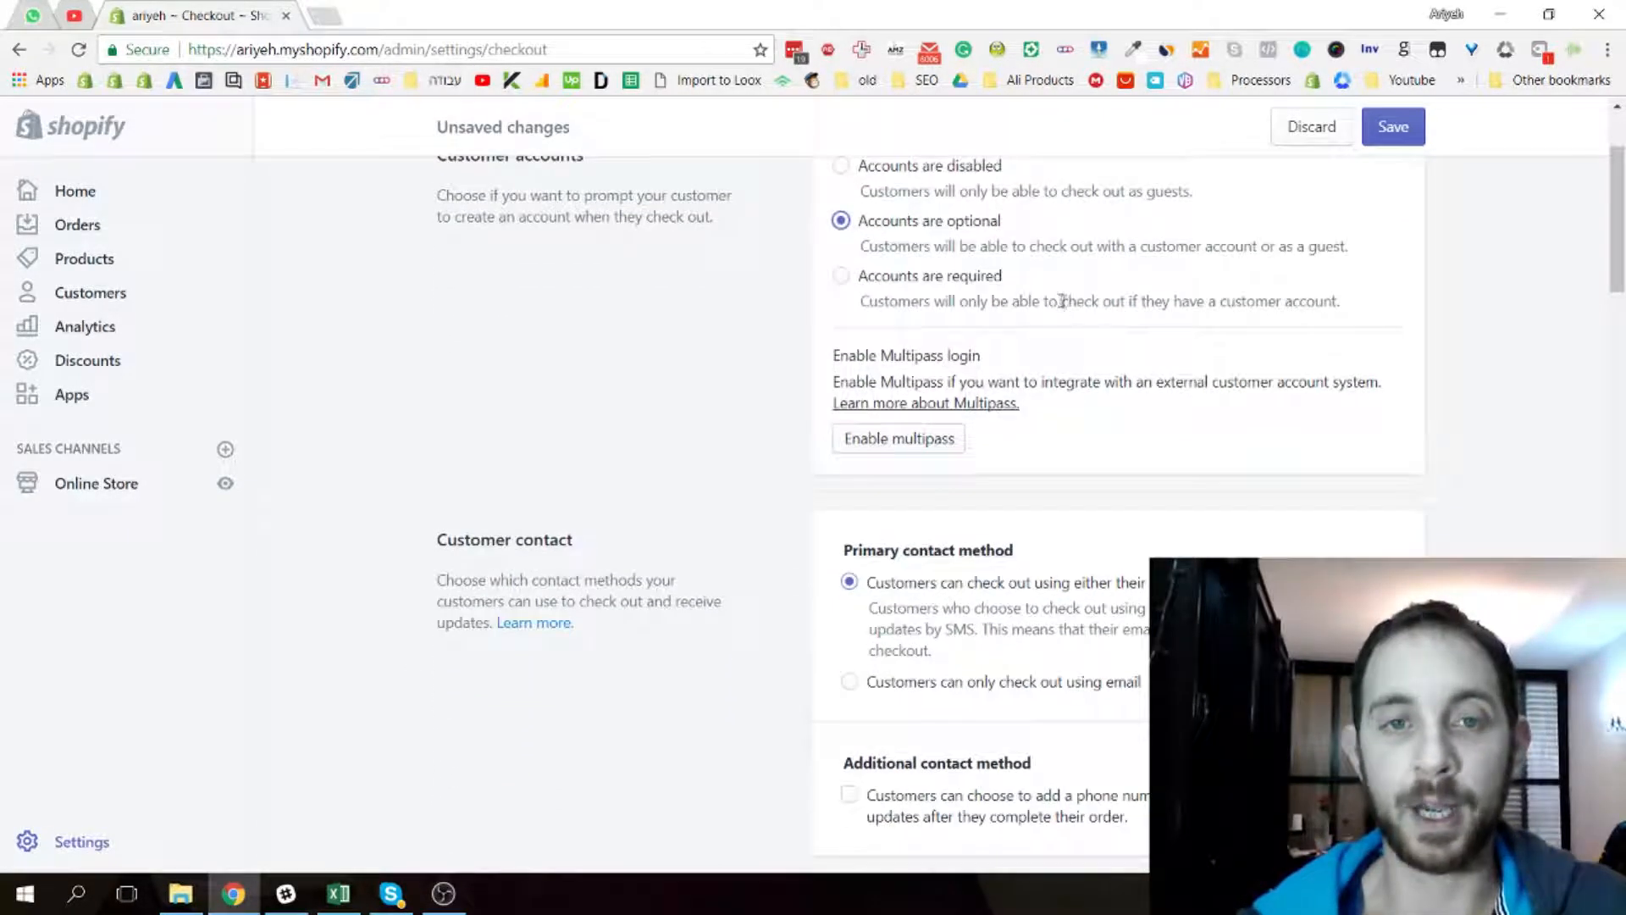
scroll(1321, 377, "down", 1)
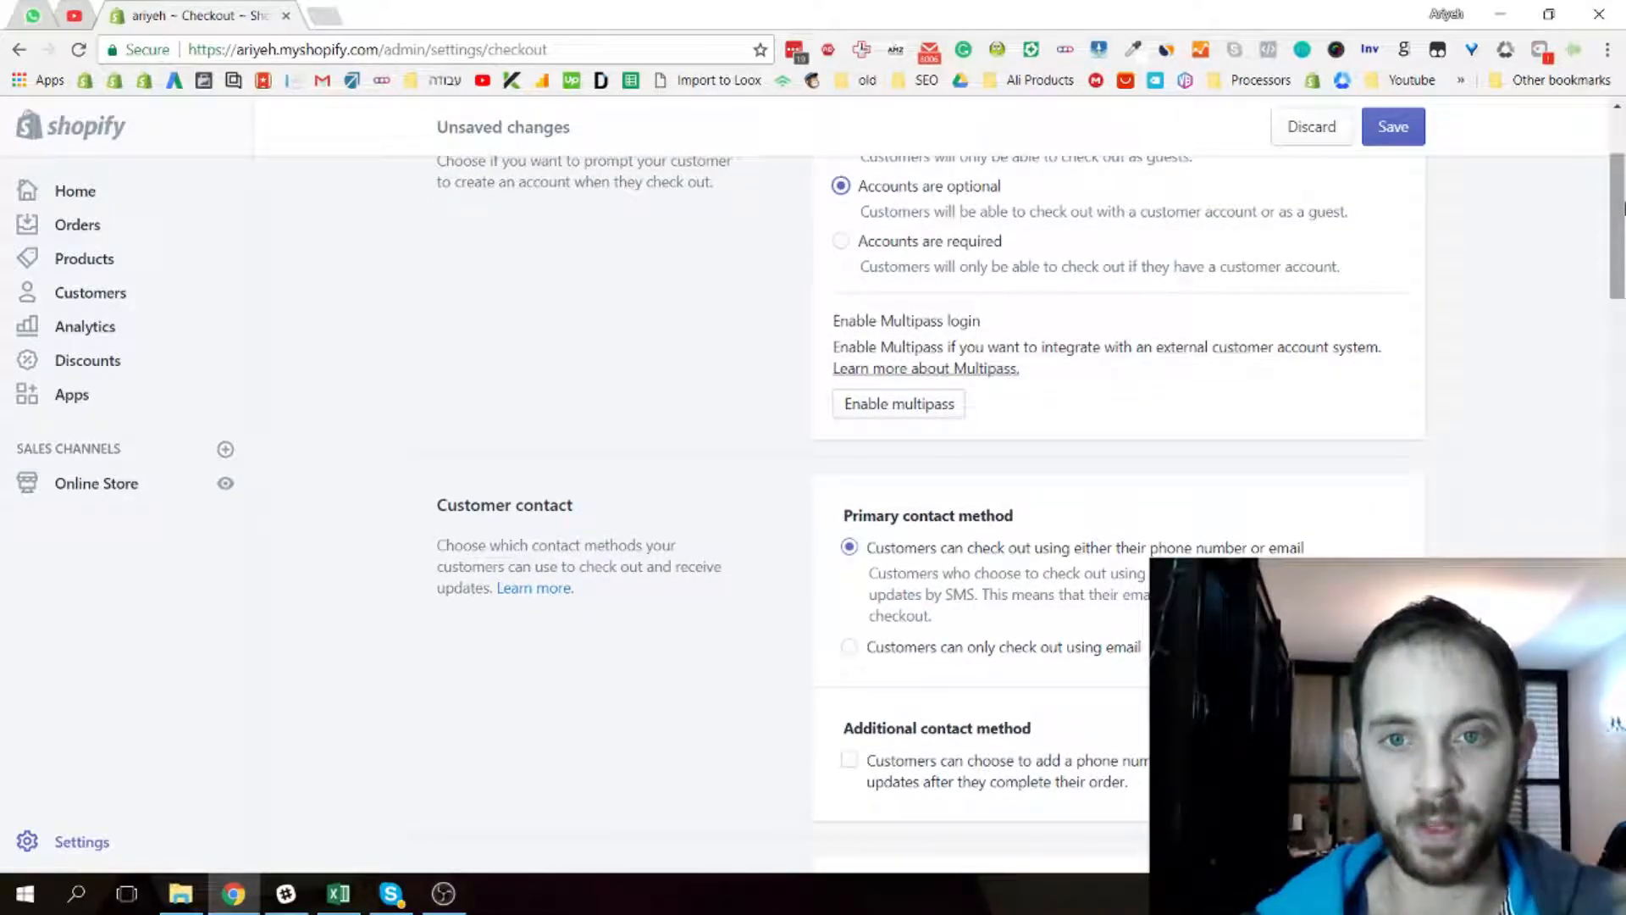
scroll(1105, 362, "down", 3)
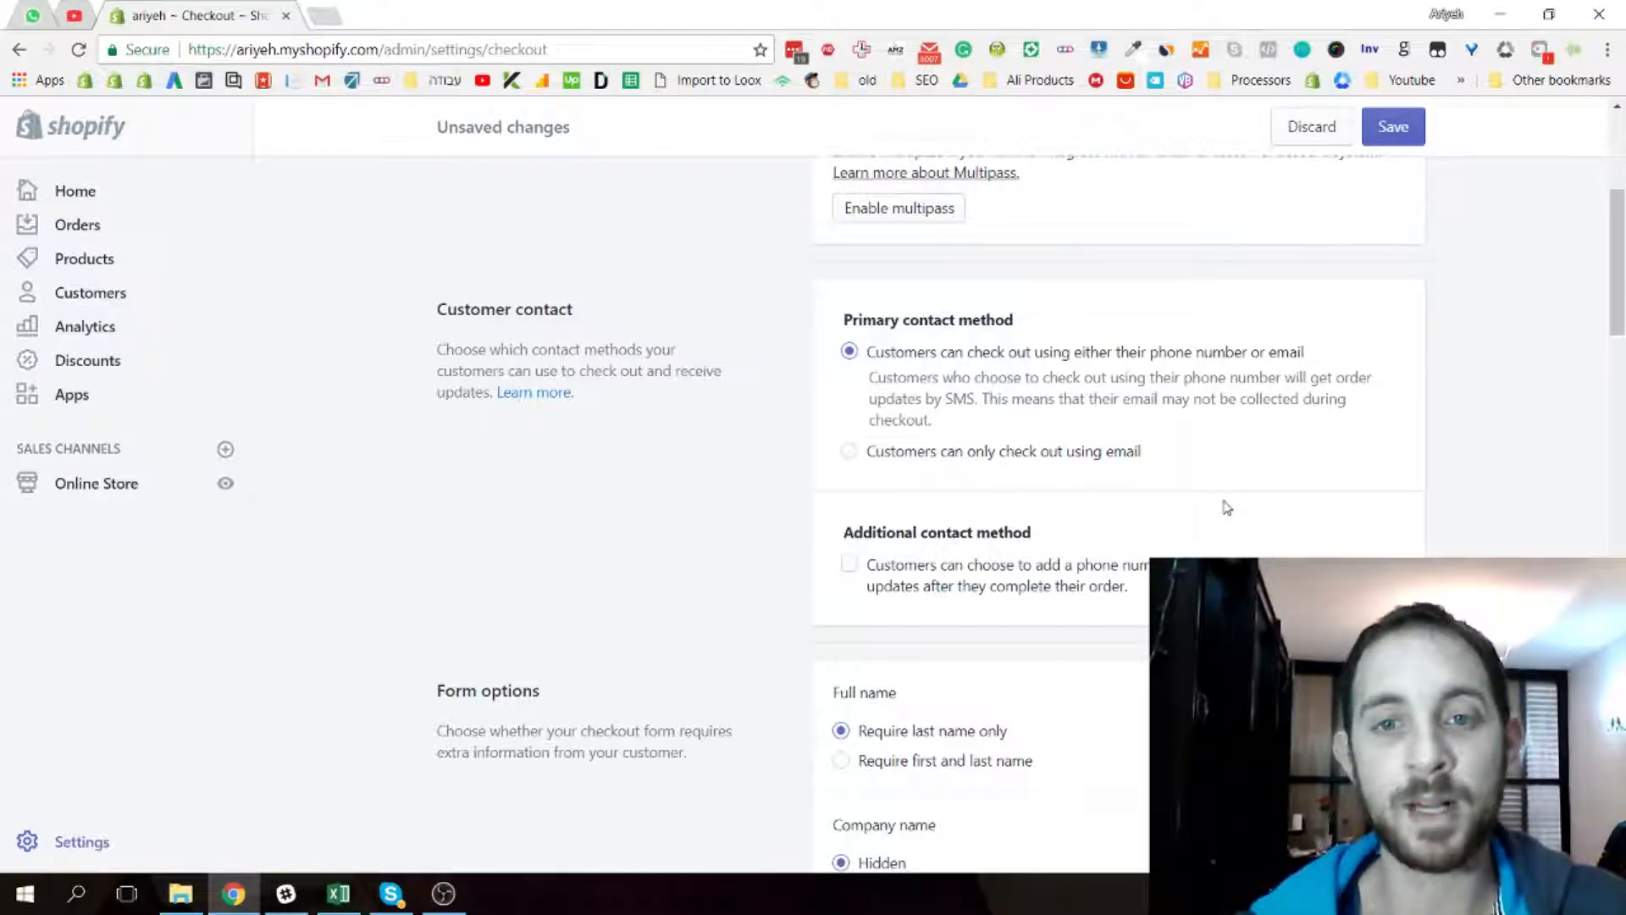
scroll(1224, 505, "down", 1)
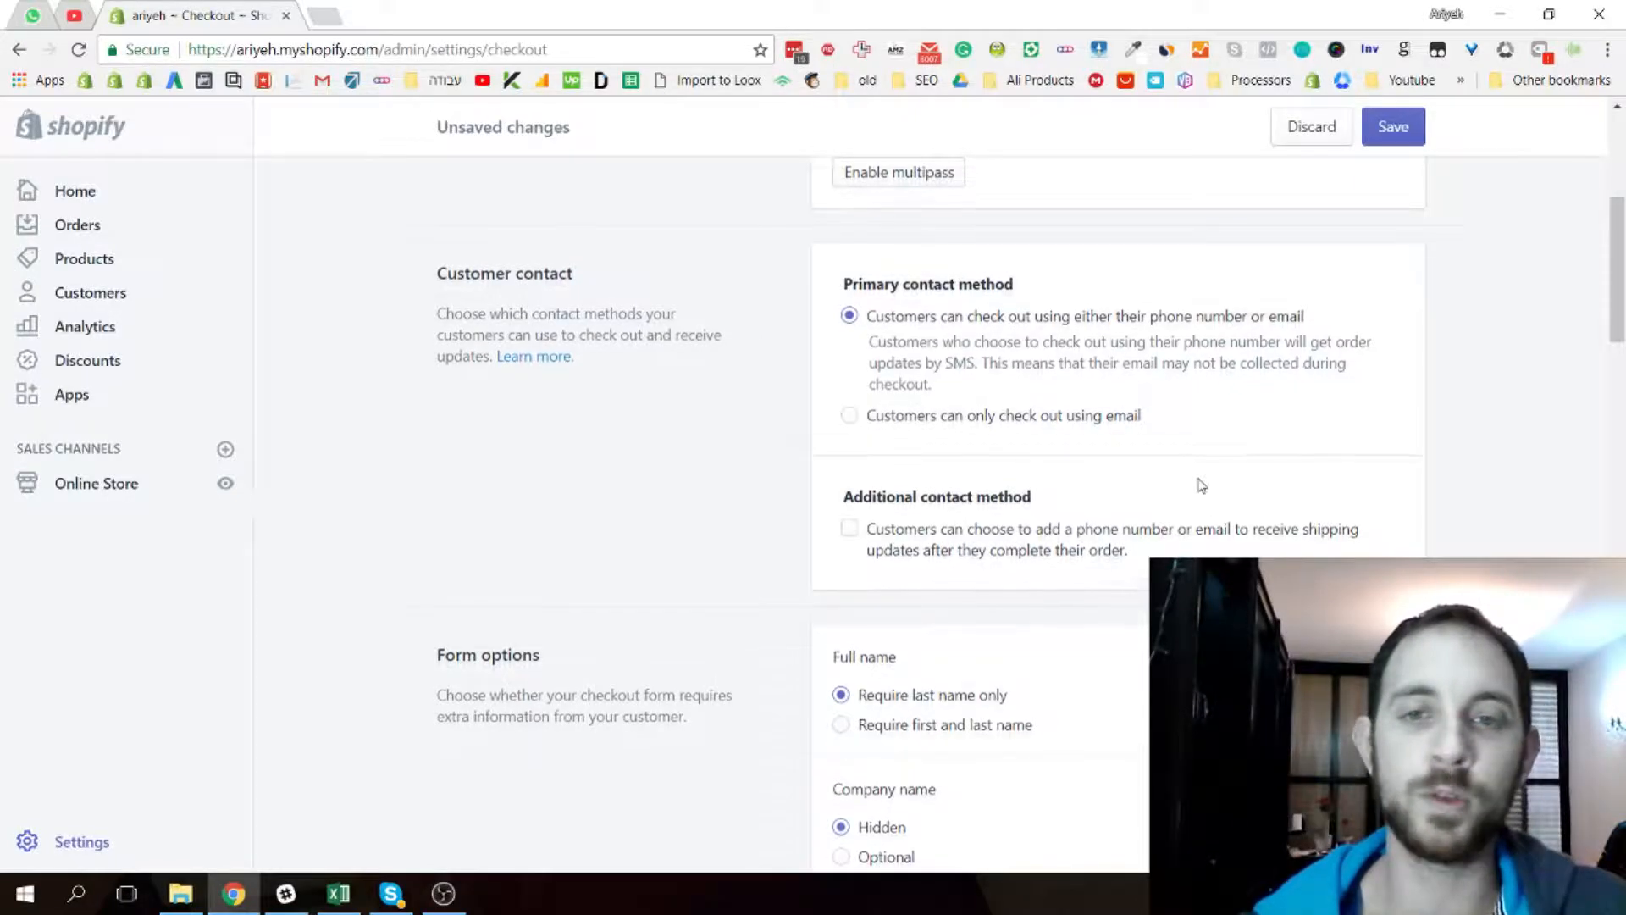
scroll(1200, 479, "down", 3)
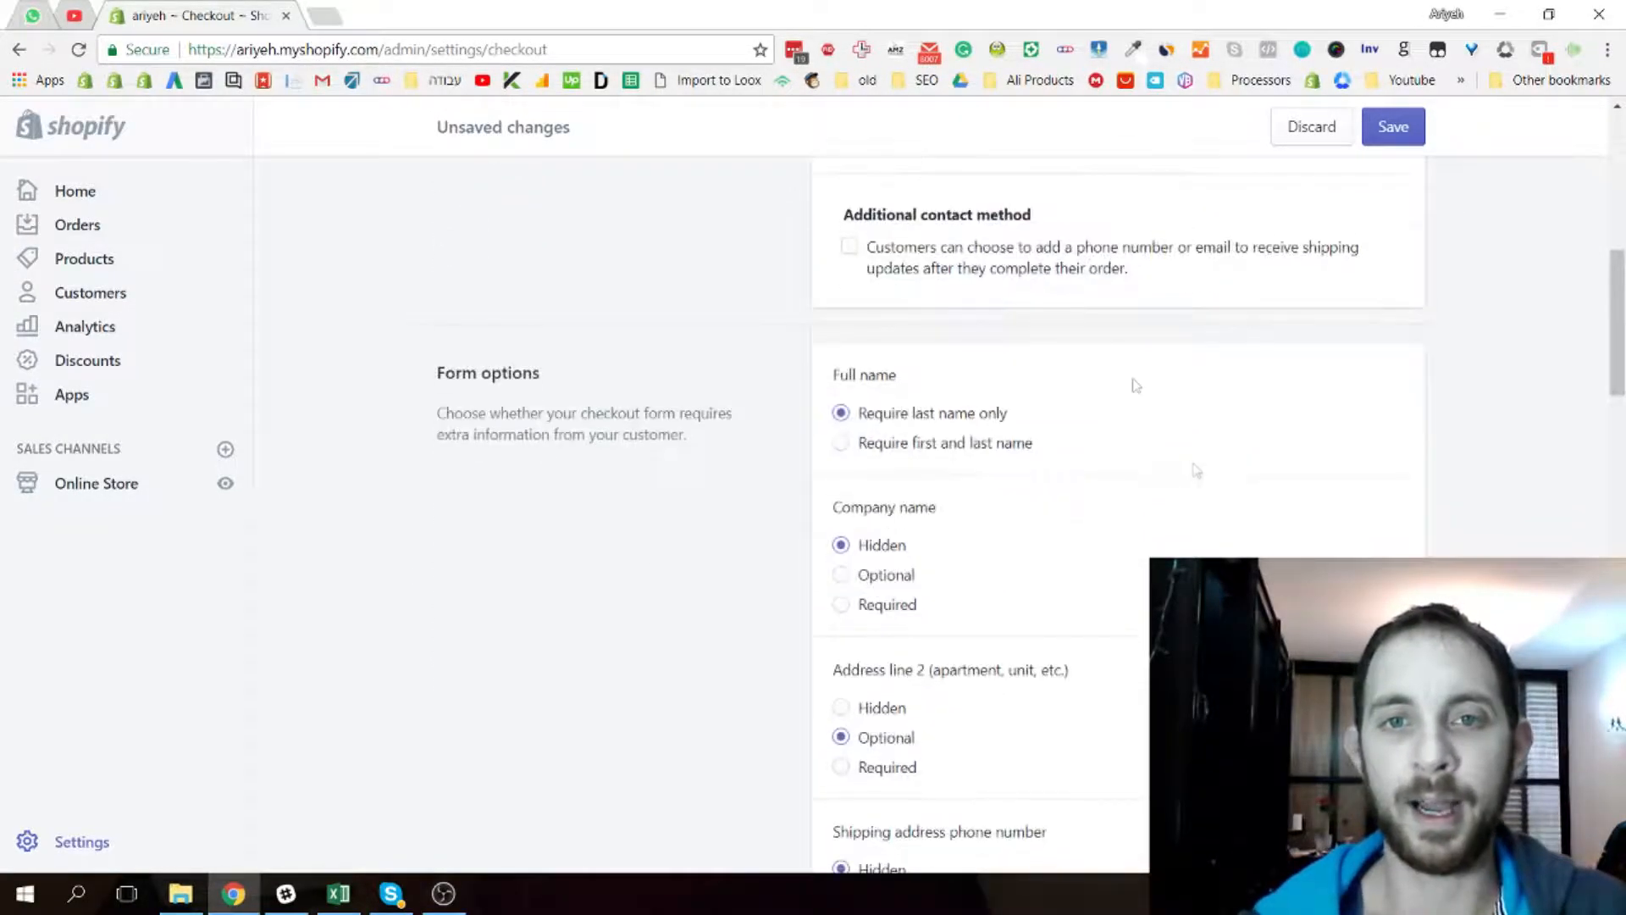
scroll(1044, 361, "down", 1)
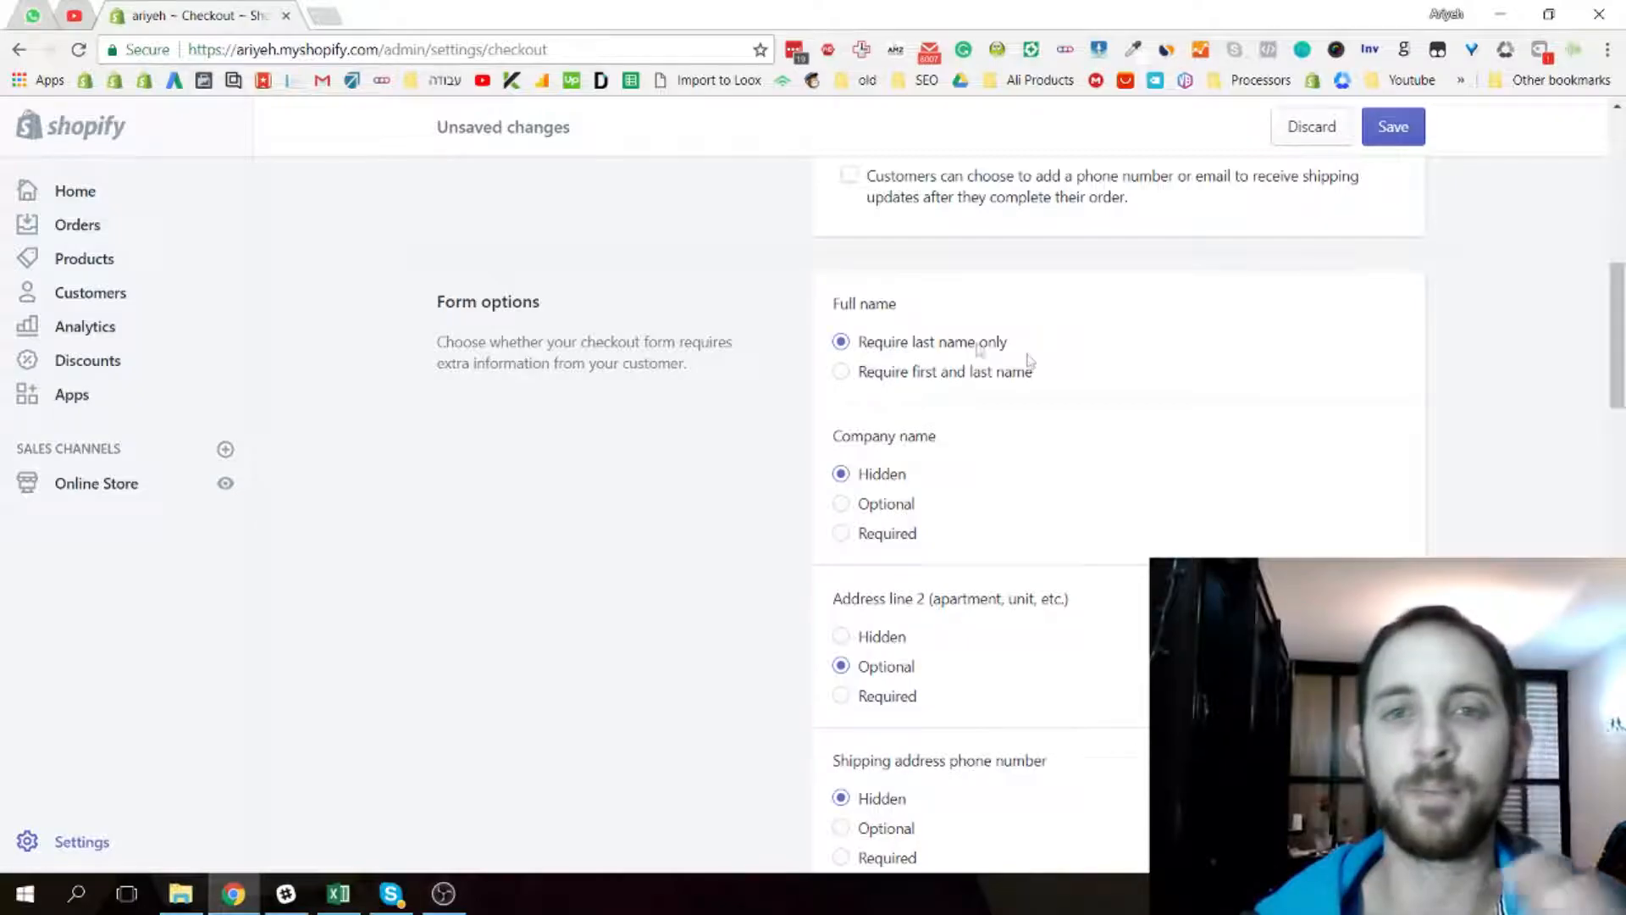
scroll(1030, 361, "down", 1)
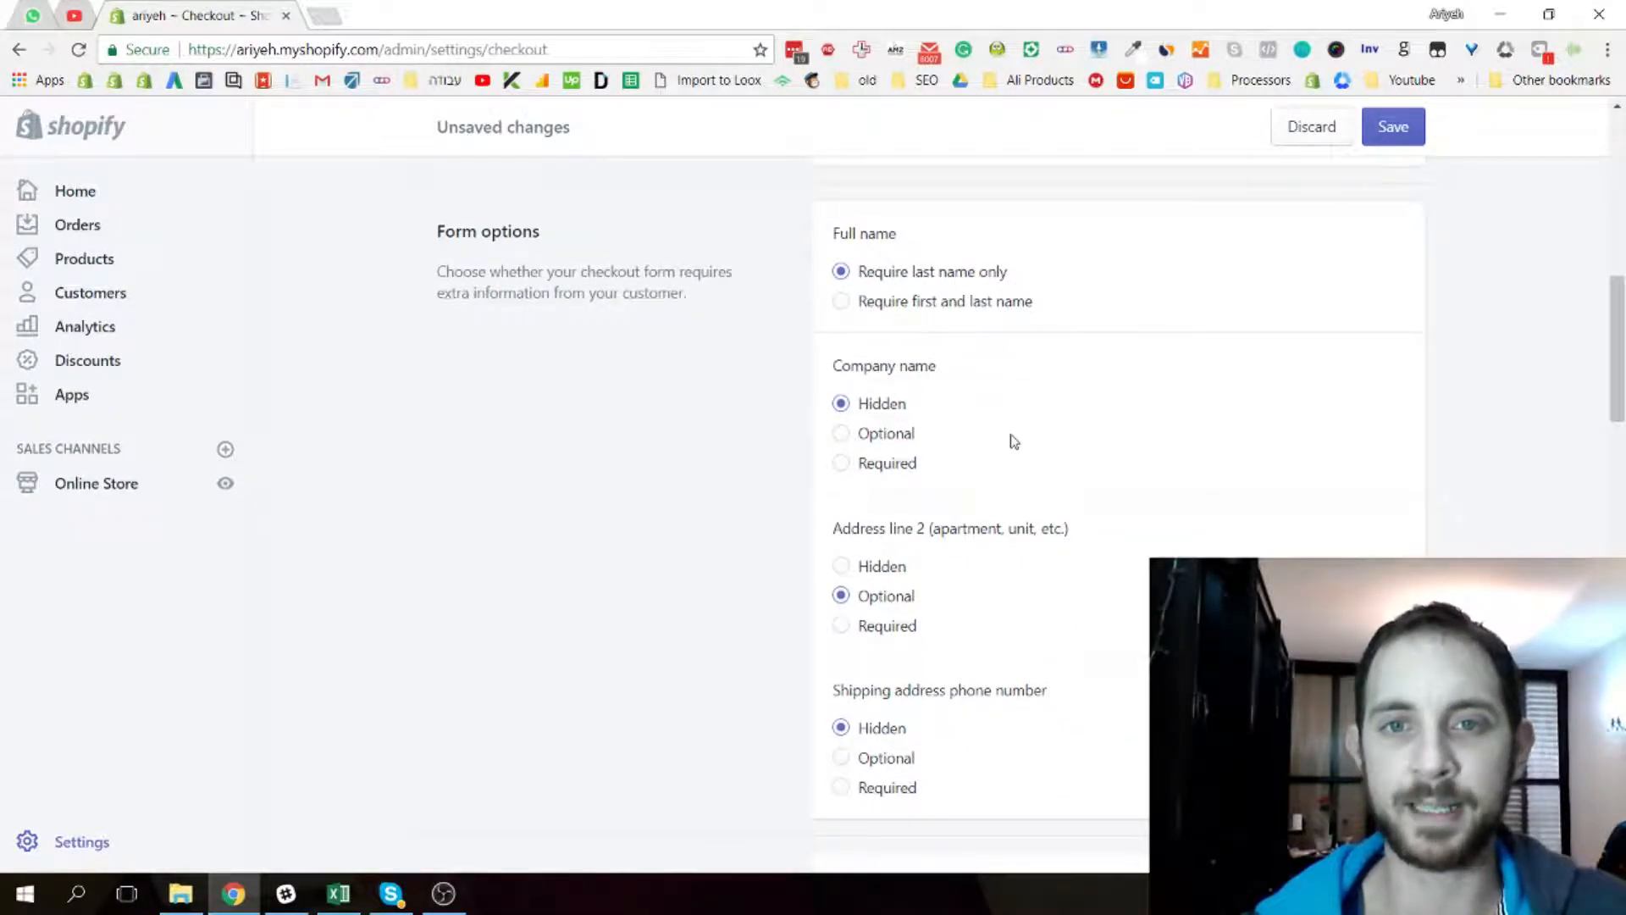
left_click(842, 433)
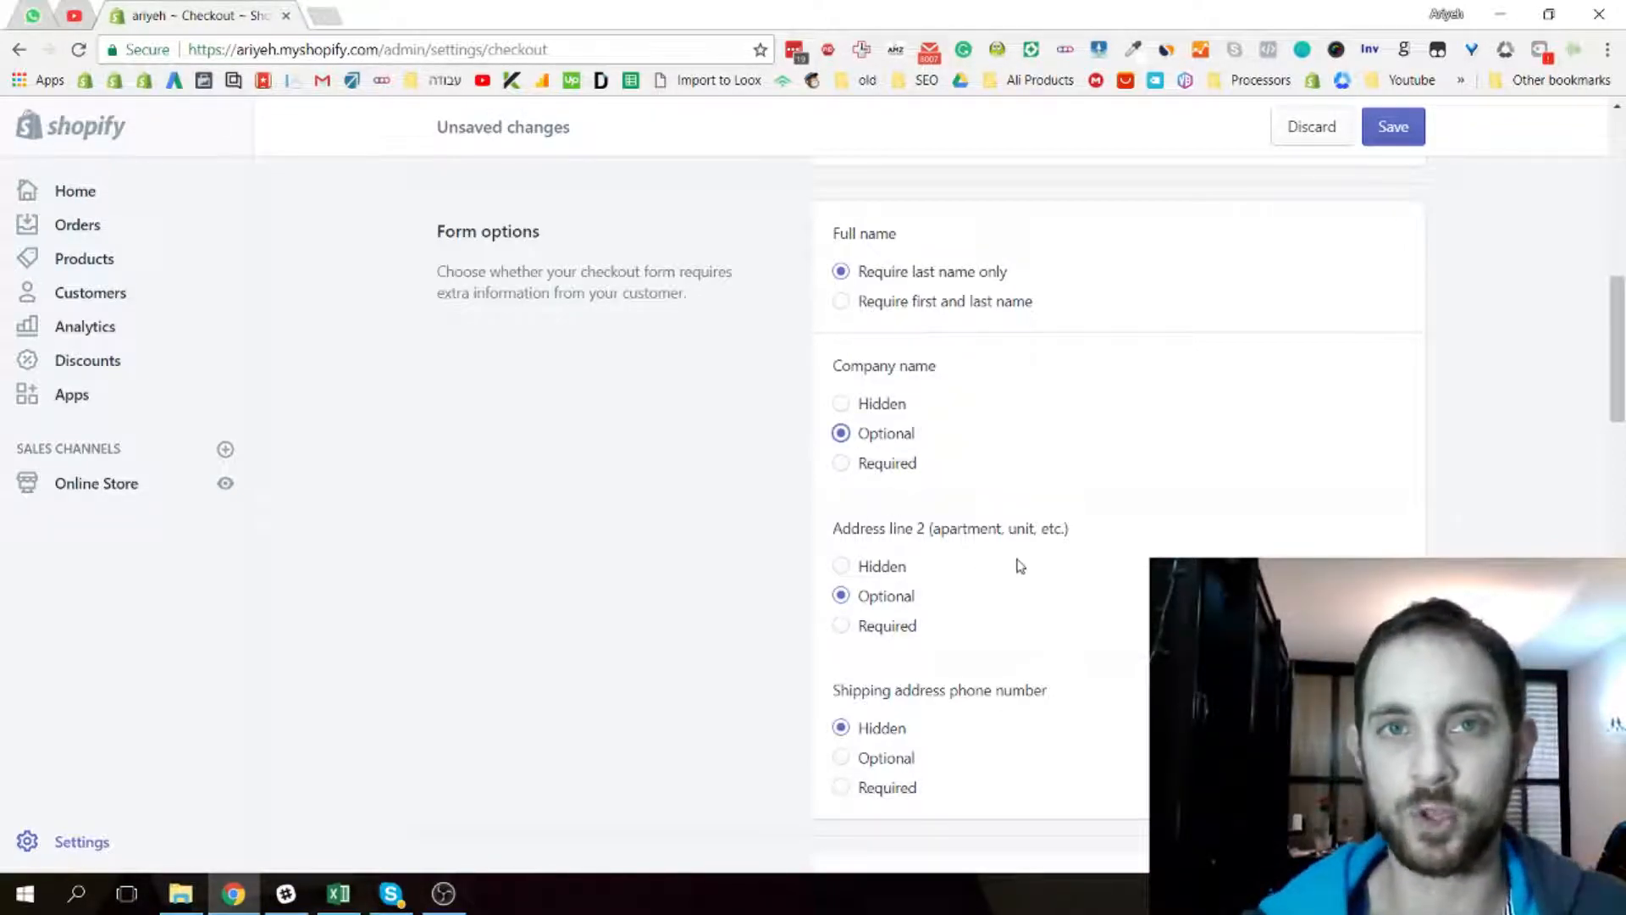
In order processing, set the abandoned checkout email reminder to be sent 1 hour later (recommended)
scroll(1067, 551, "down", 2)
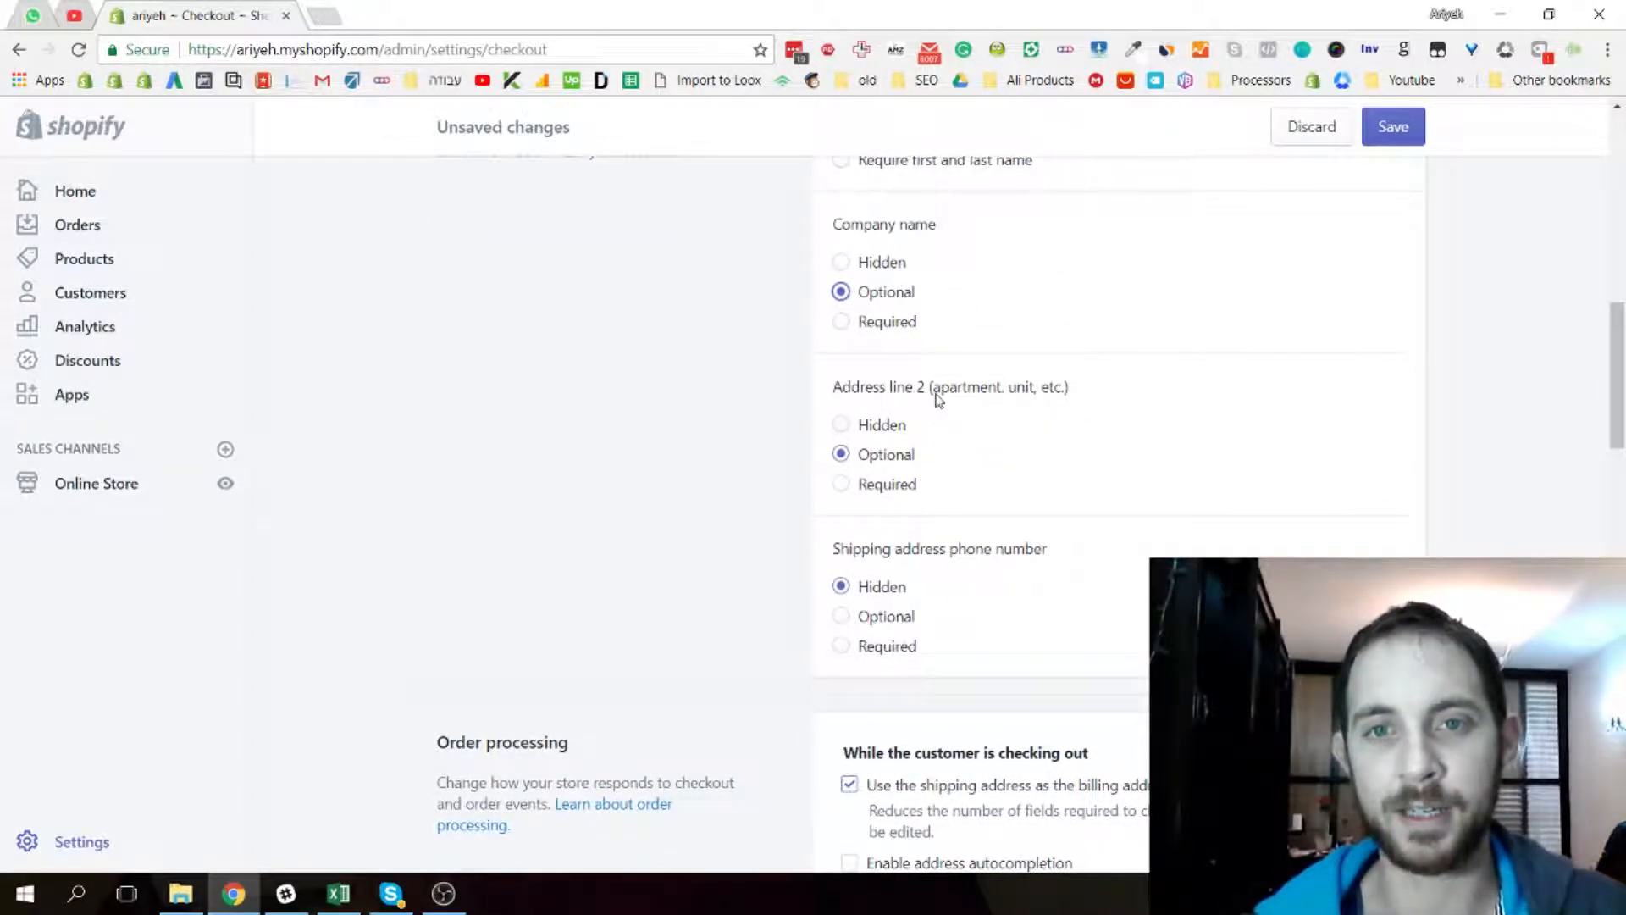
scroll(870, 468, "down", 2)
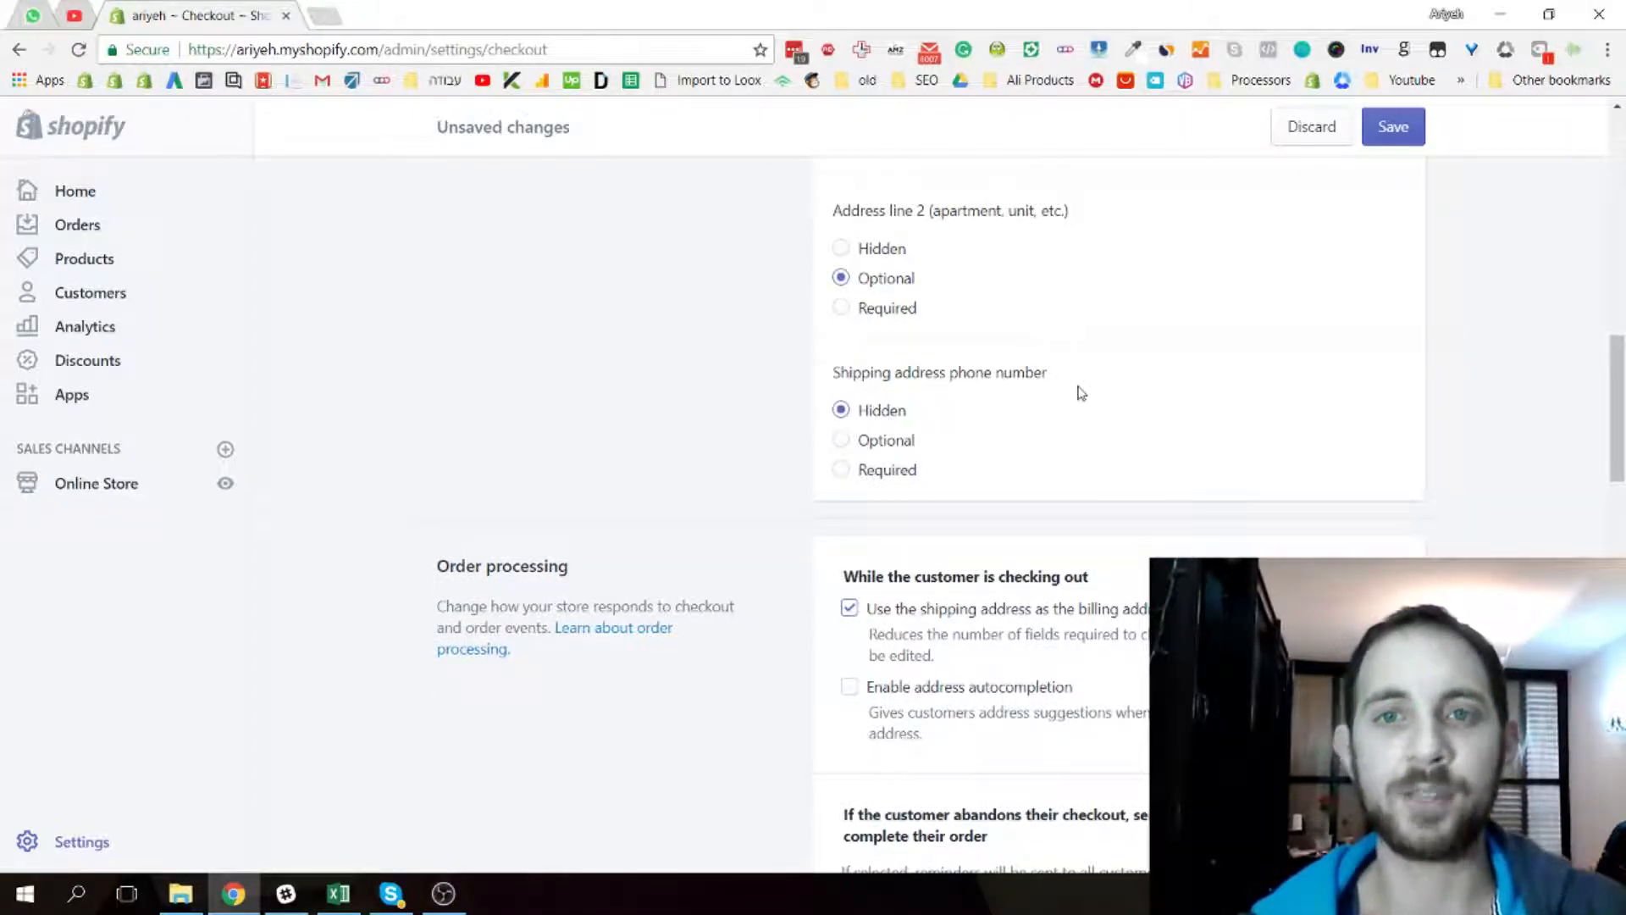
scroll(915, 390, "down", 1)
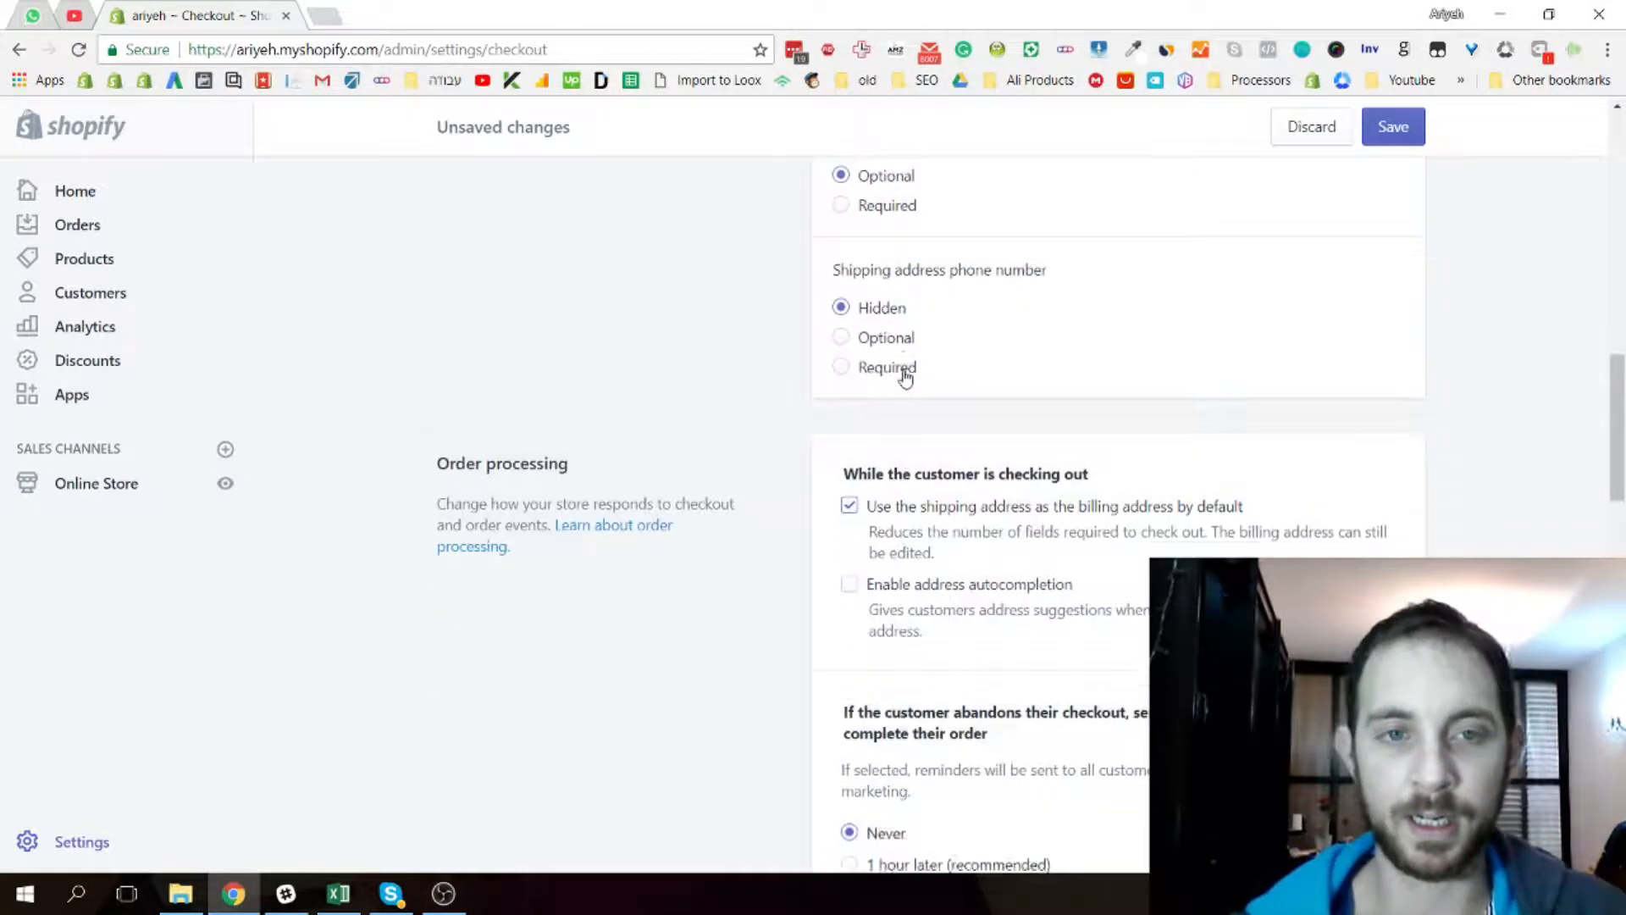
scroll(1162, 423, "down", 1)
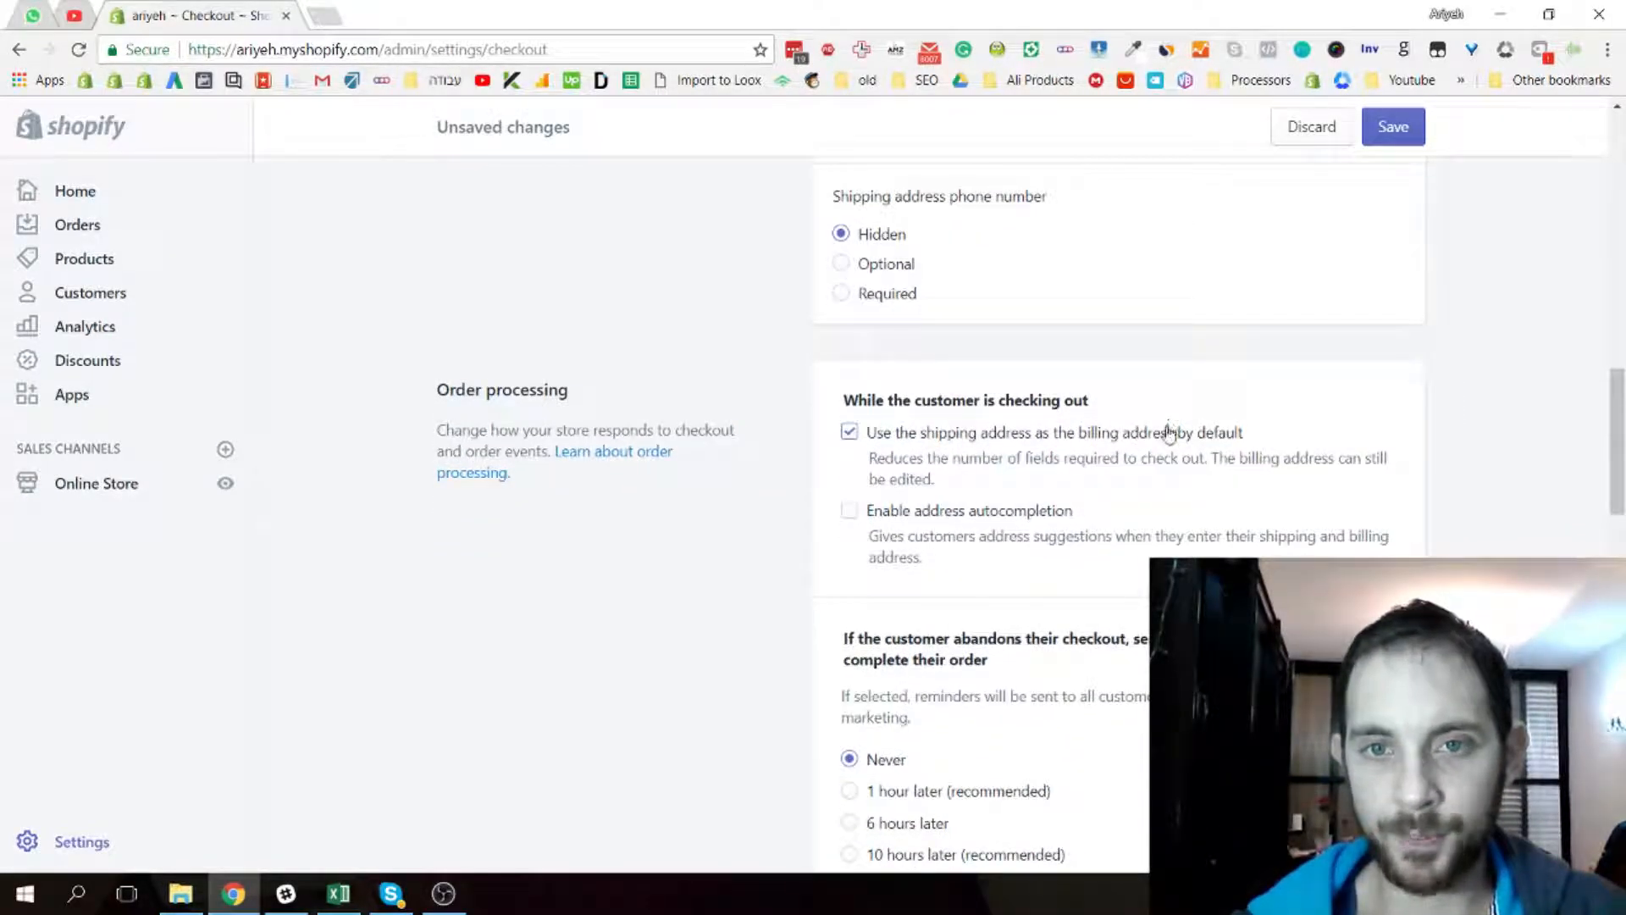
scroll(1106, 458, "down", 1)
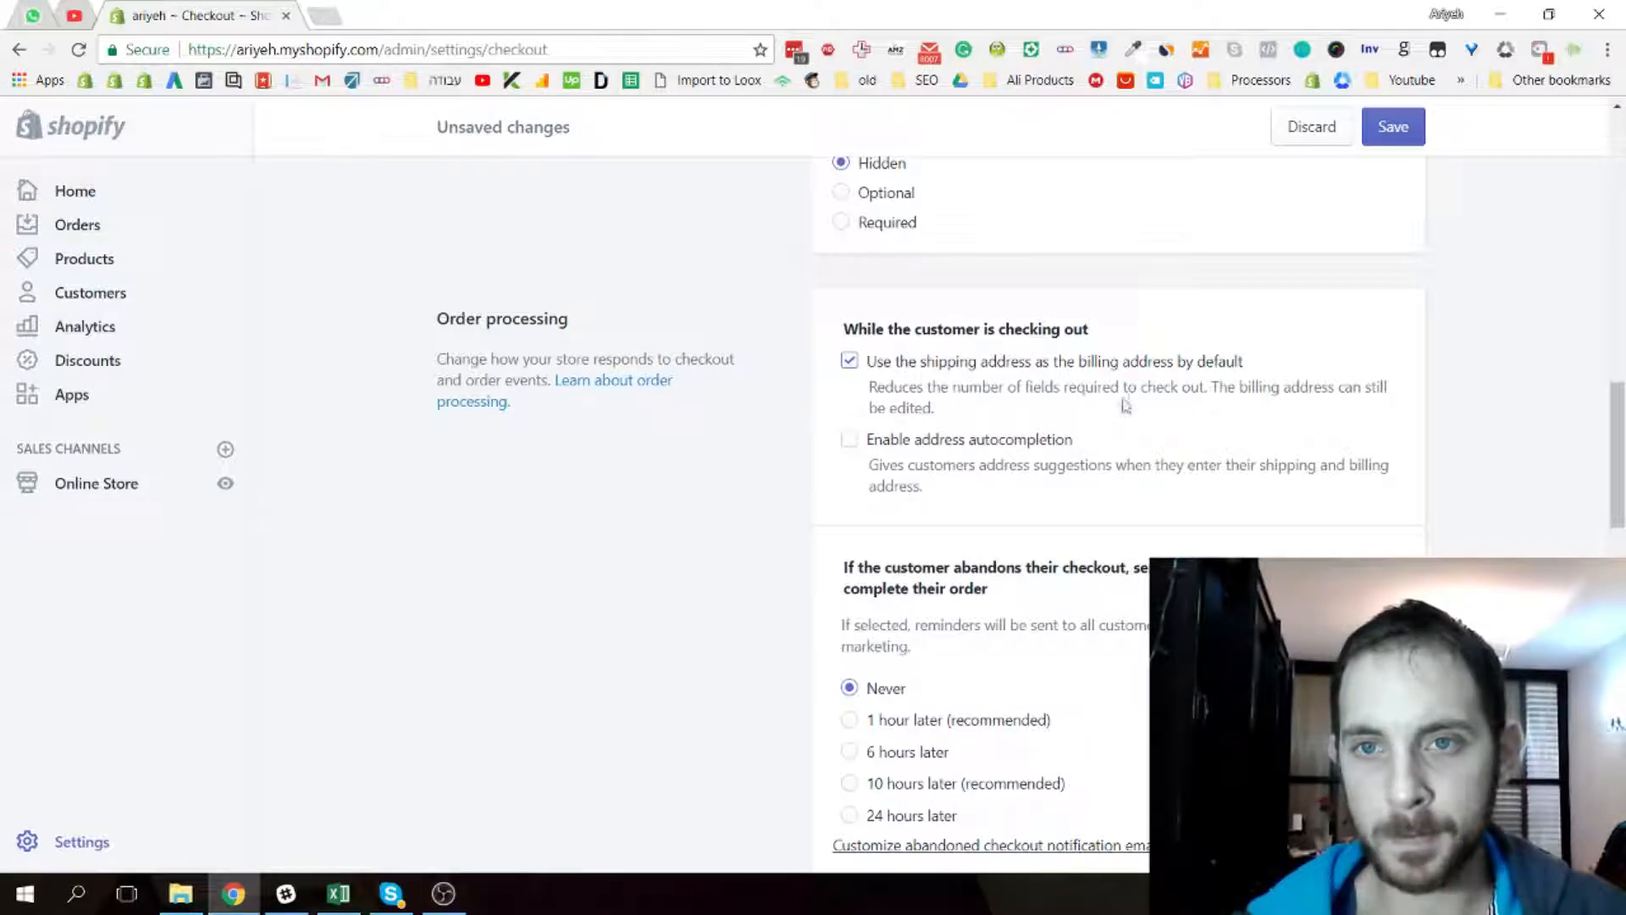
scroll(972, 359, "down", 1)
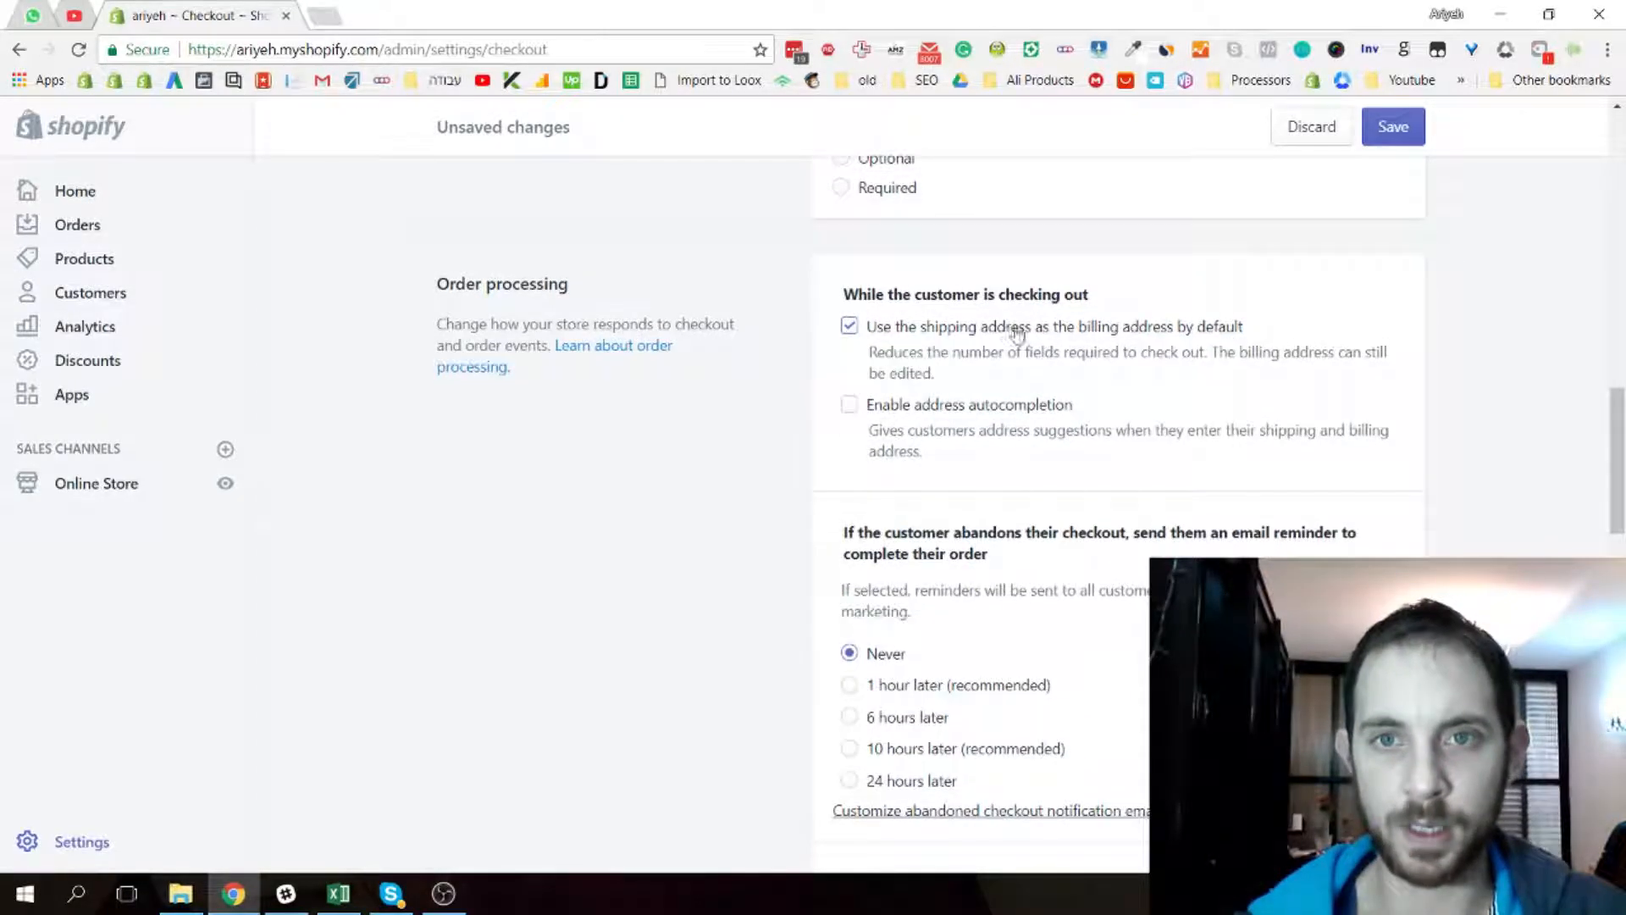
scroll(1076, 303, "down", 2)
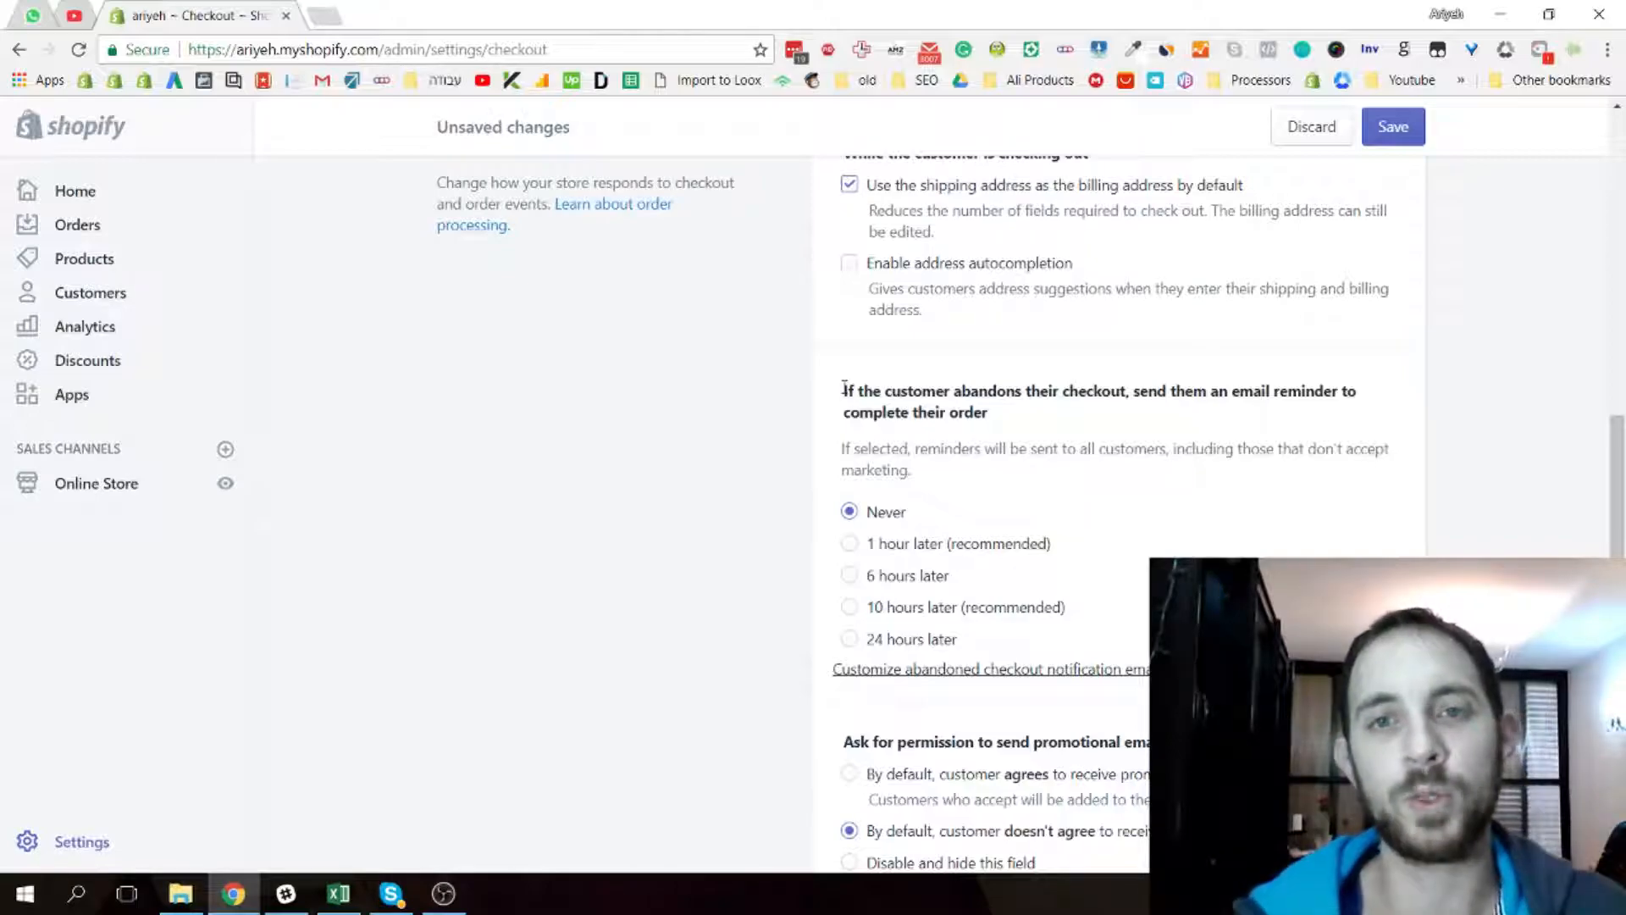
left_click(849, 543)
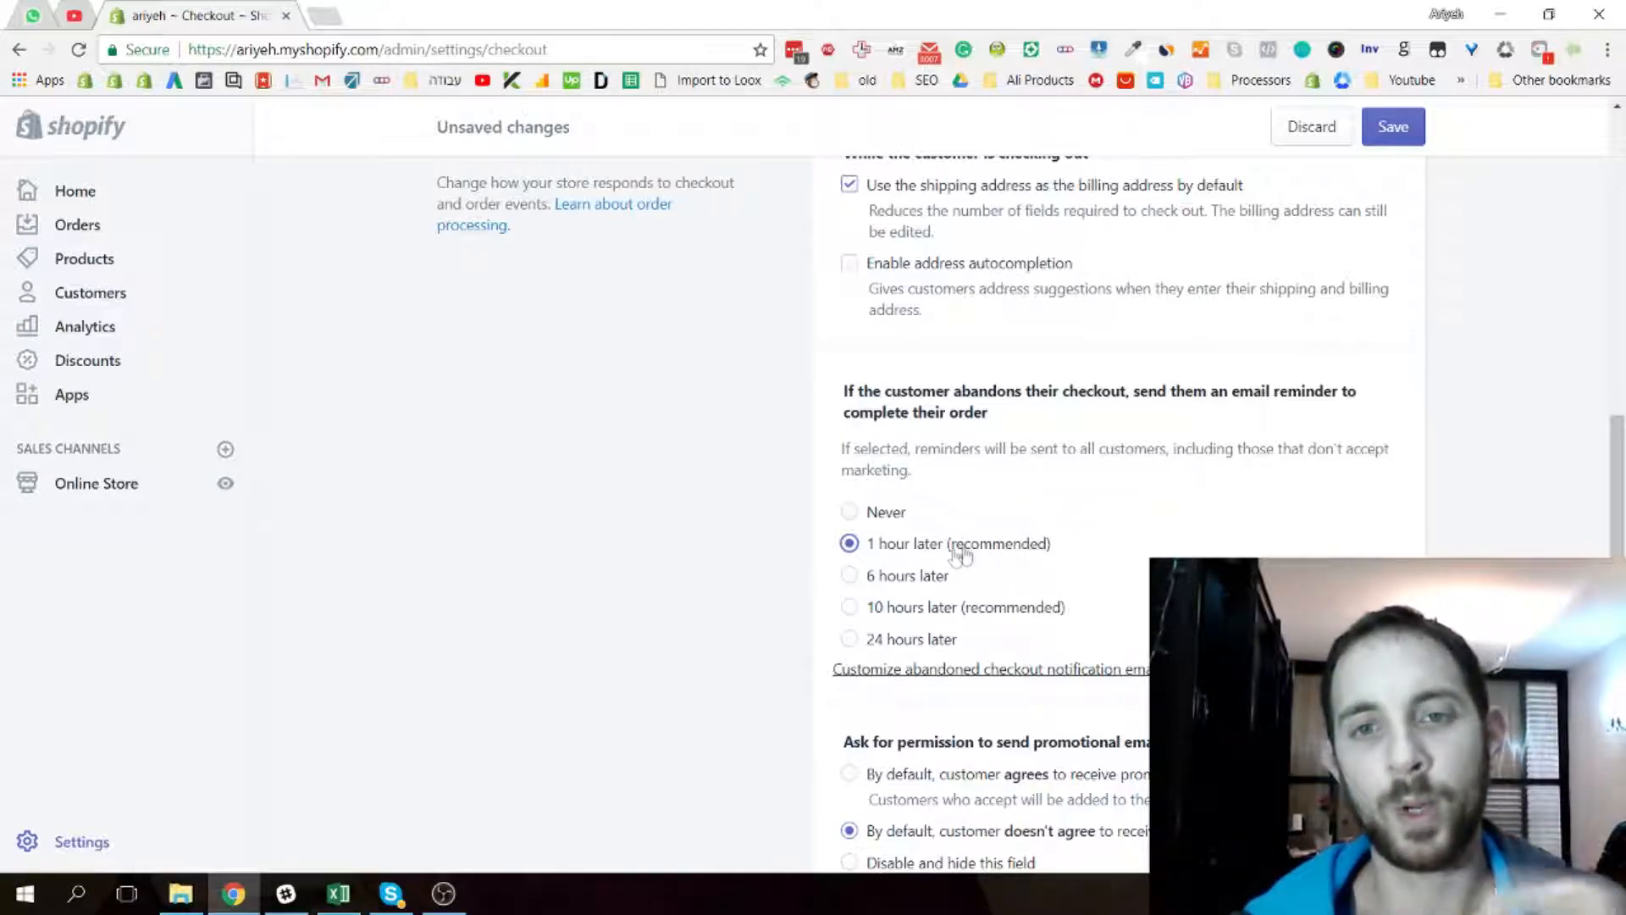
left_click(850, 513)
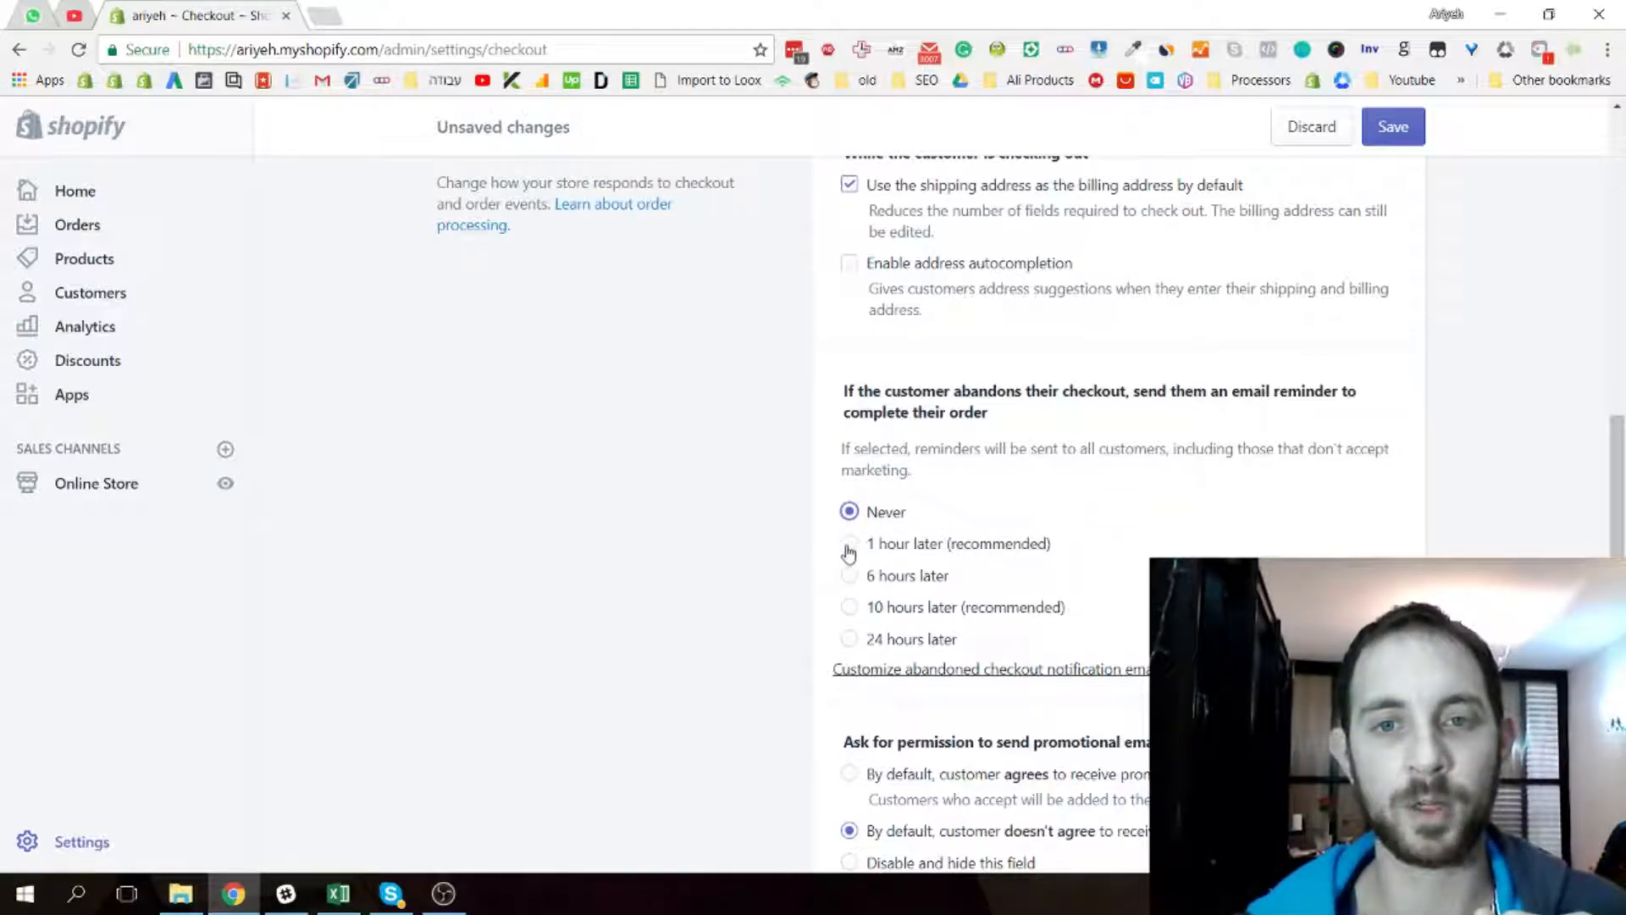
left_click(850, 544)
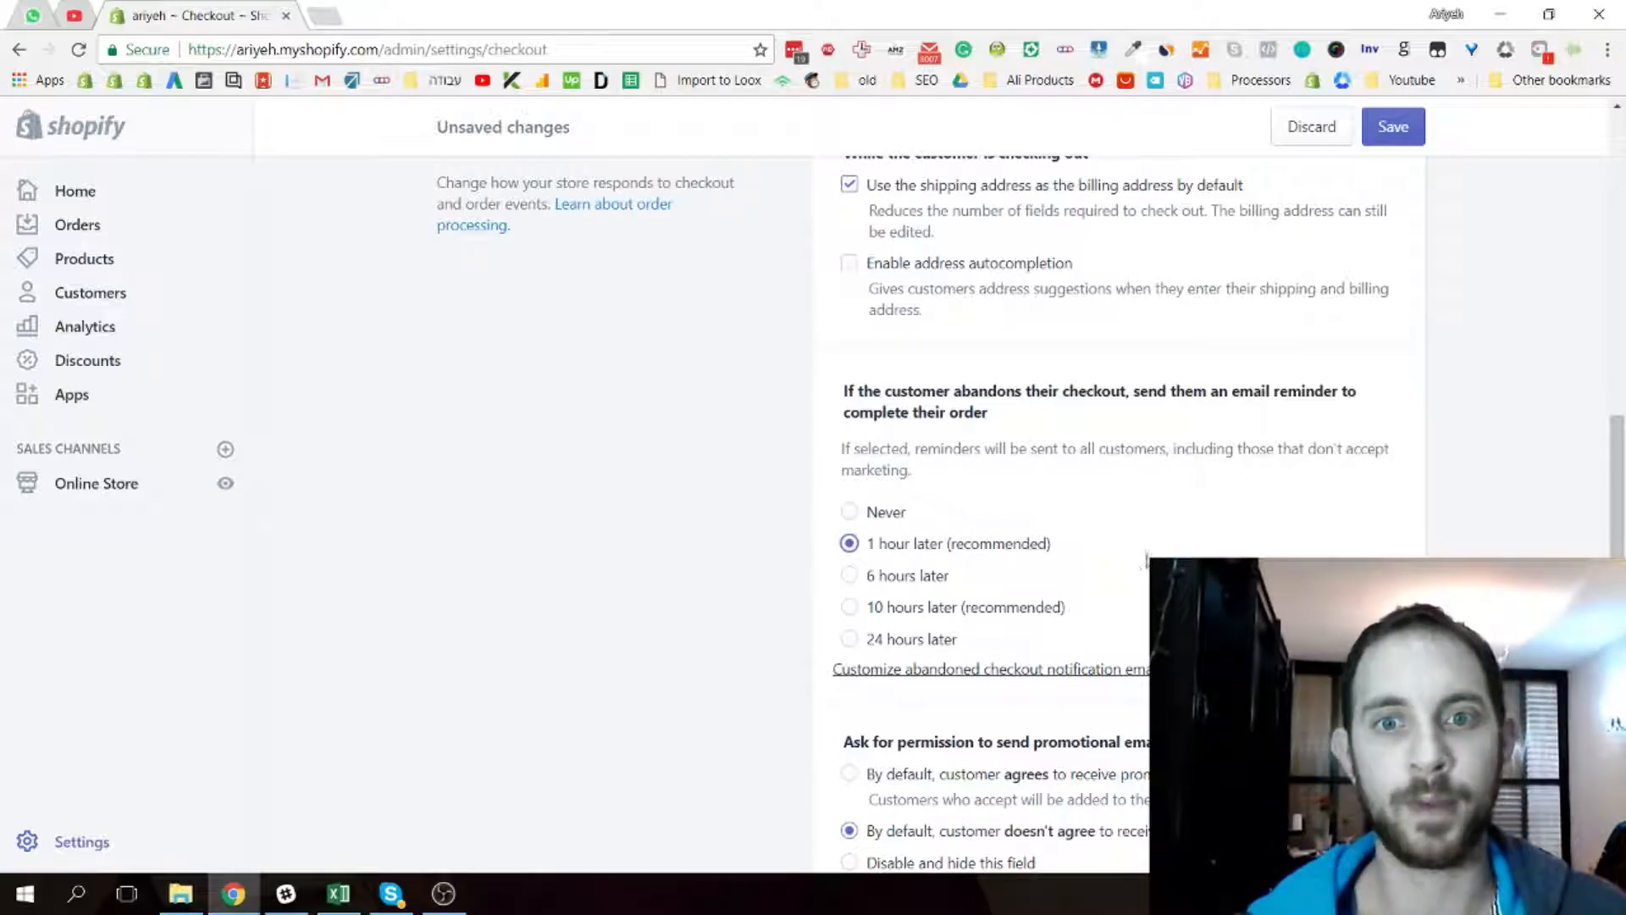
Make customers agree to promotional emails by default, and automatically fulfill only the gift cards after an order has been paid
scroll(991, 319, "down", 3)
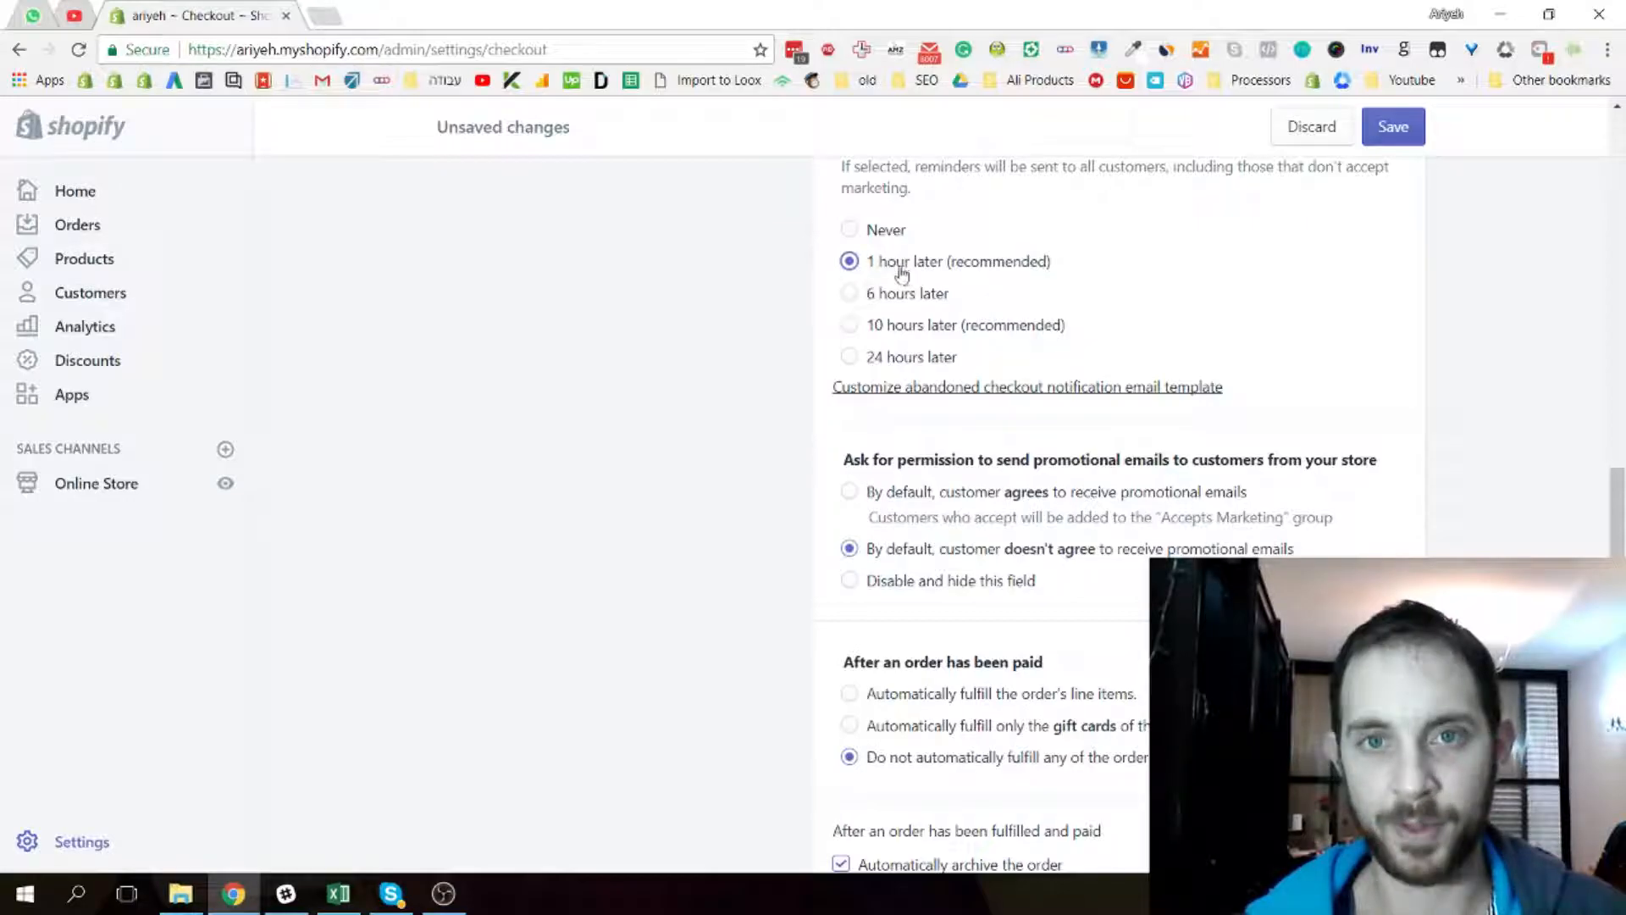
scroll(1085, 262, "down", 1)
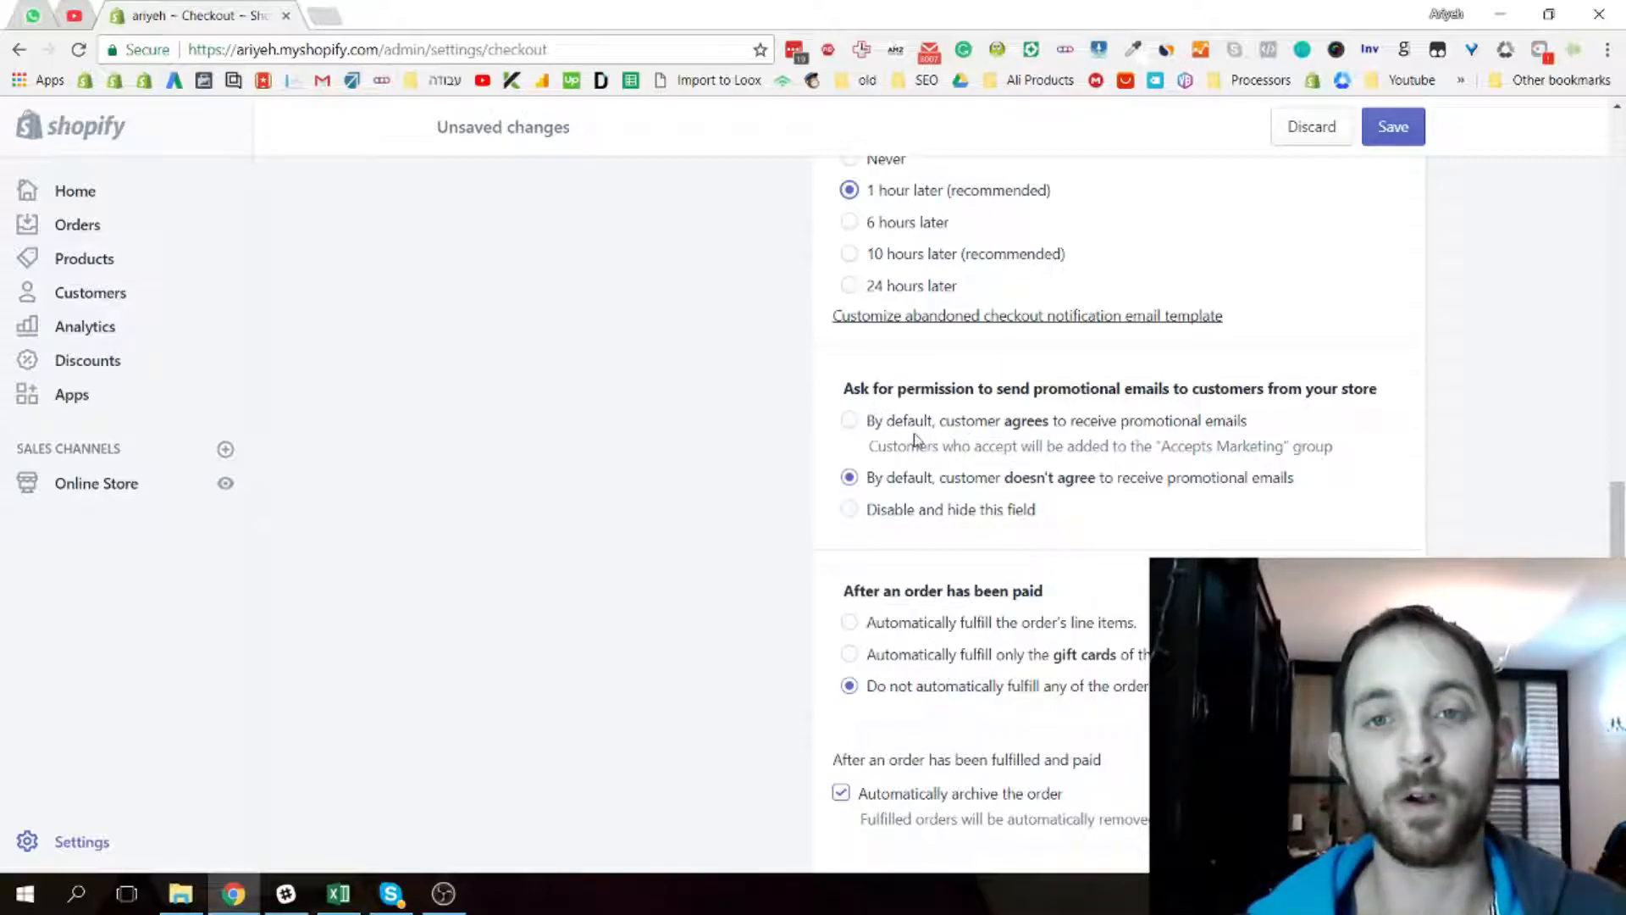
left_click(848, 423)
left_click_drag(855, 381, 1363, 447)
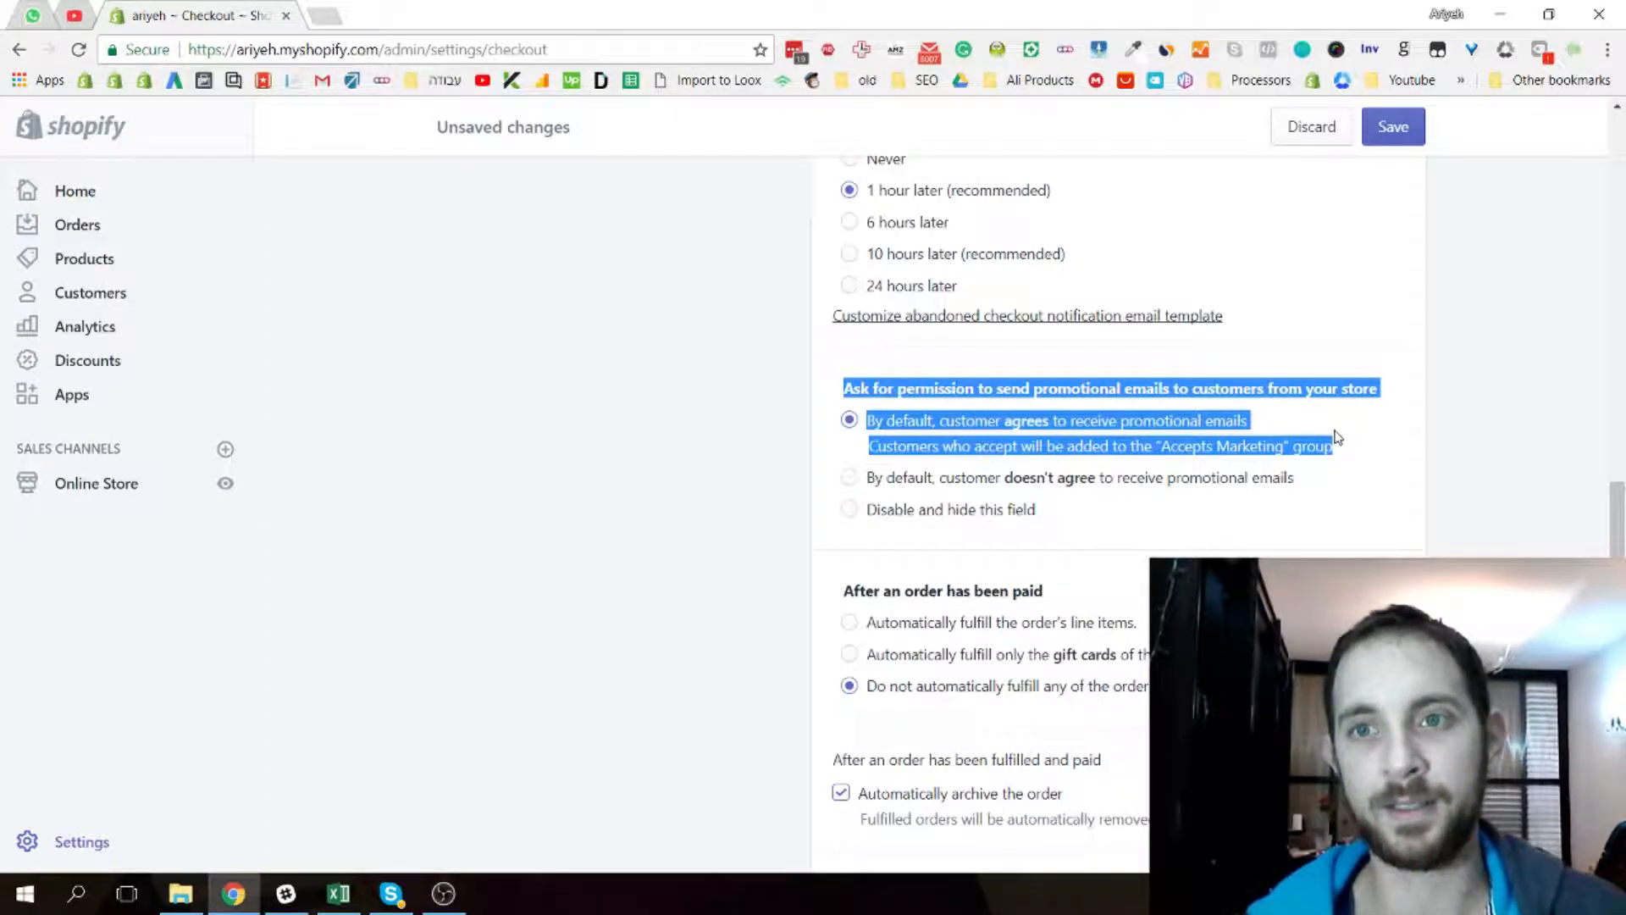
left_click(1337, 438)
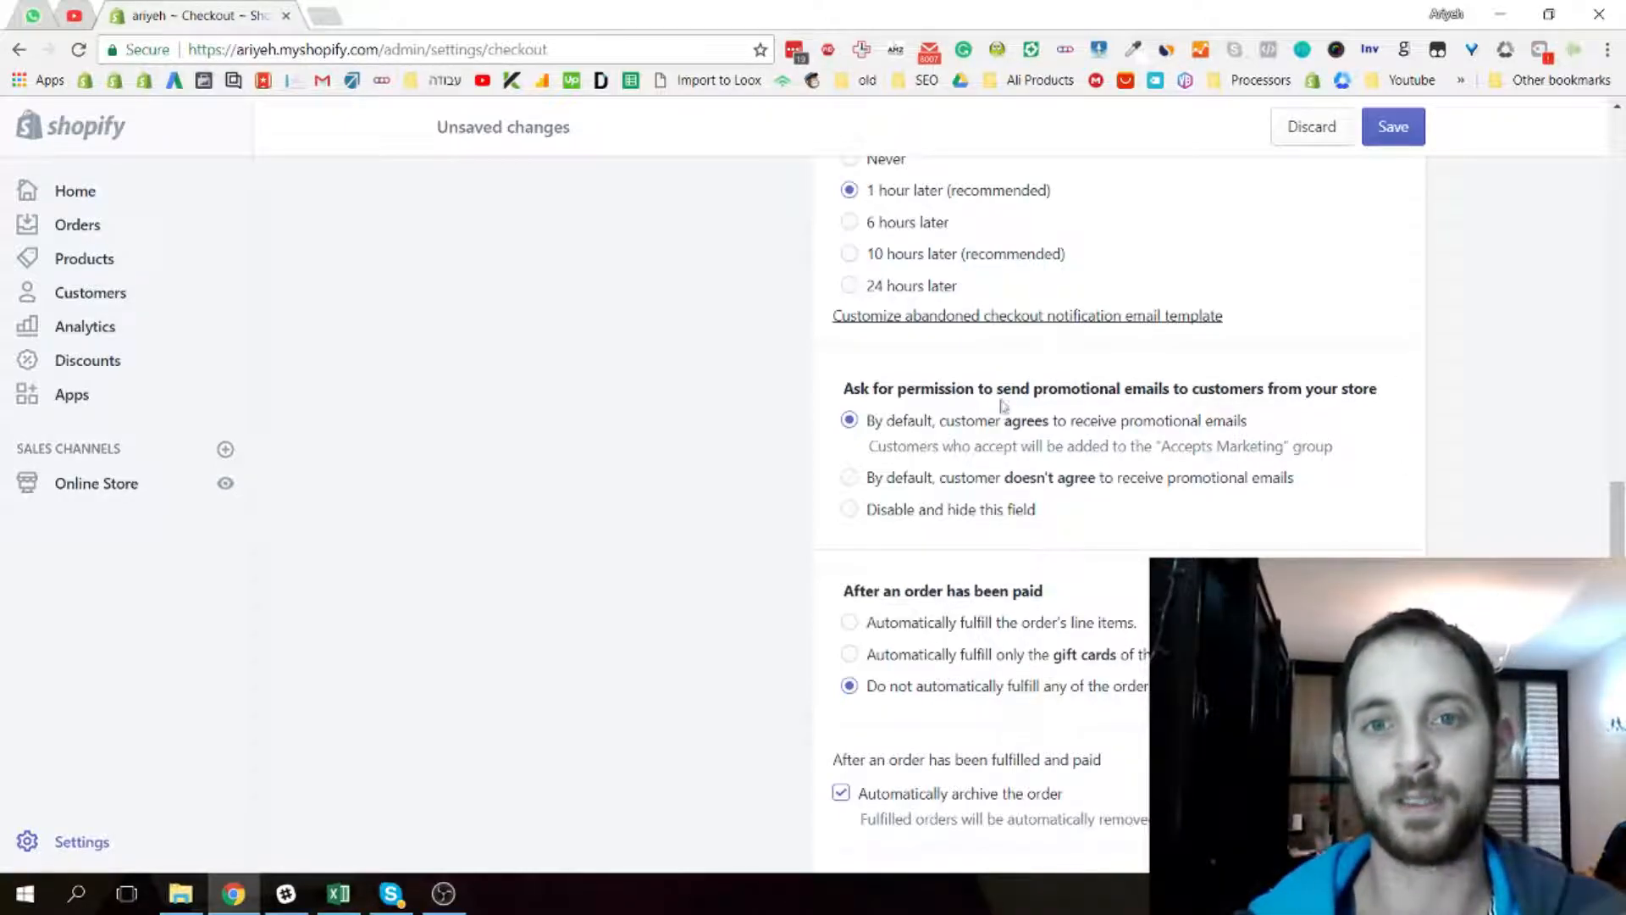
left_click_drag(844, 396, 908, 434)
scroll(909, 434, "down", 2)
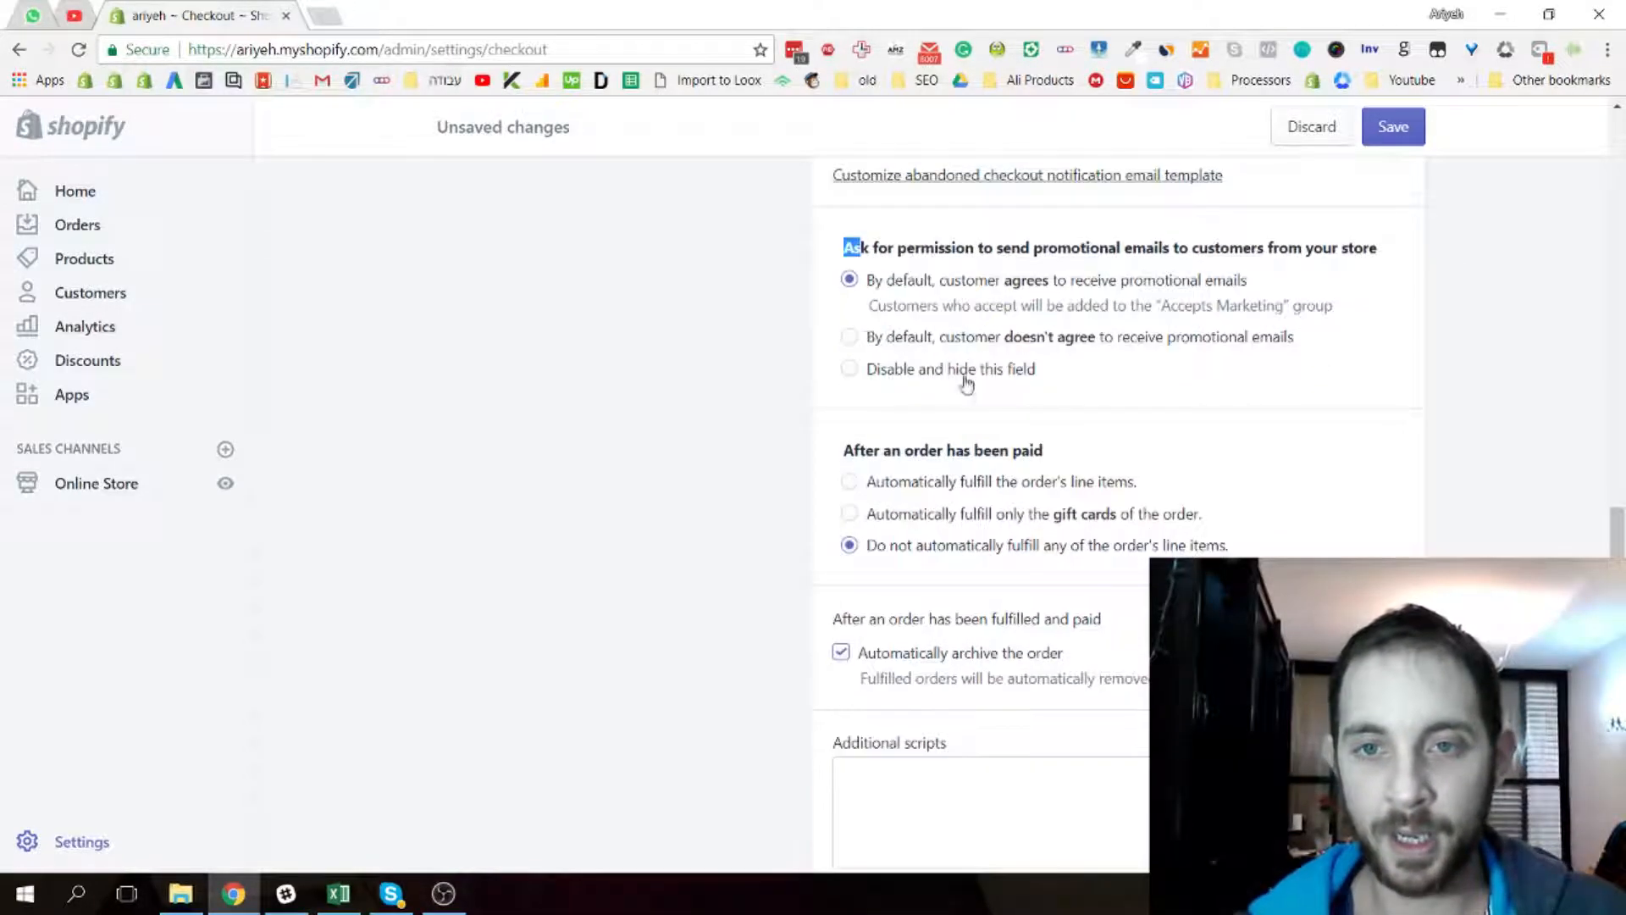
left_click(878, 482)
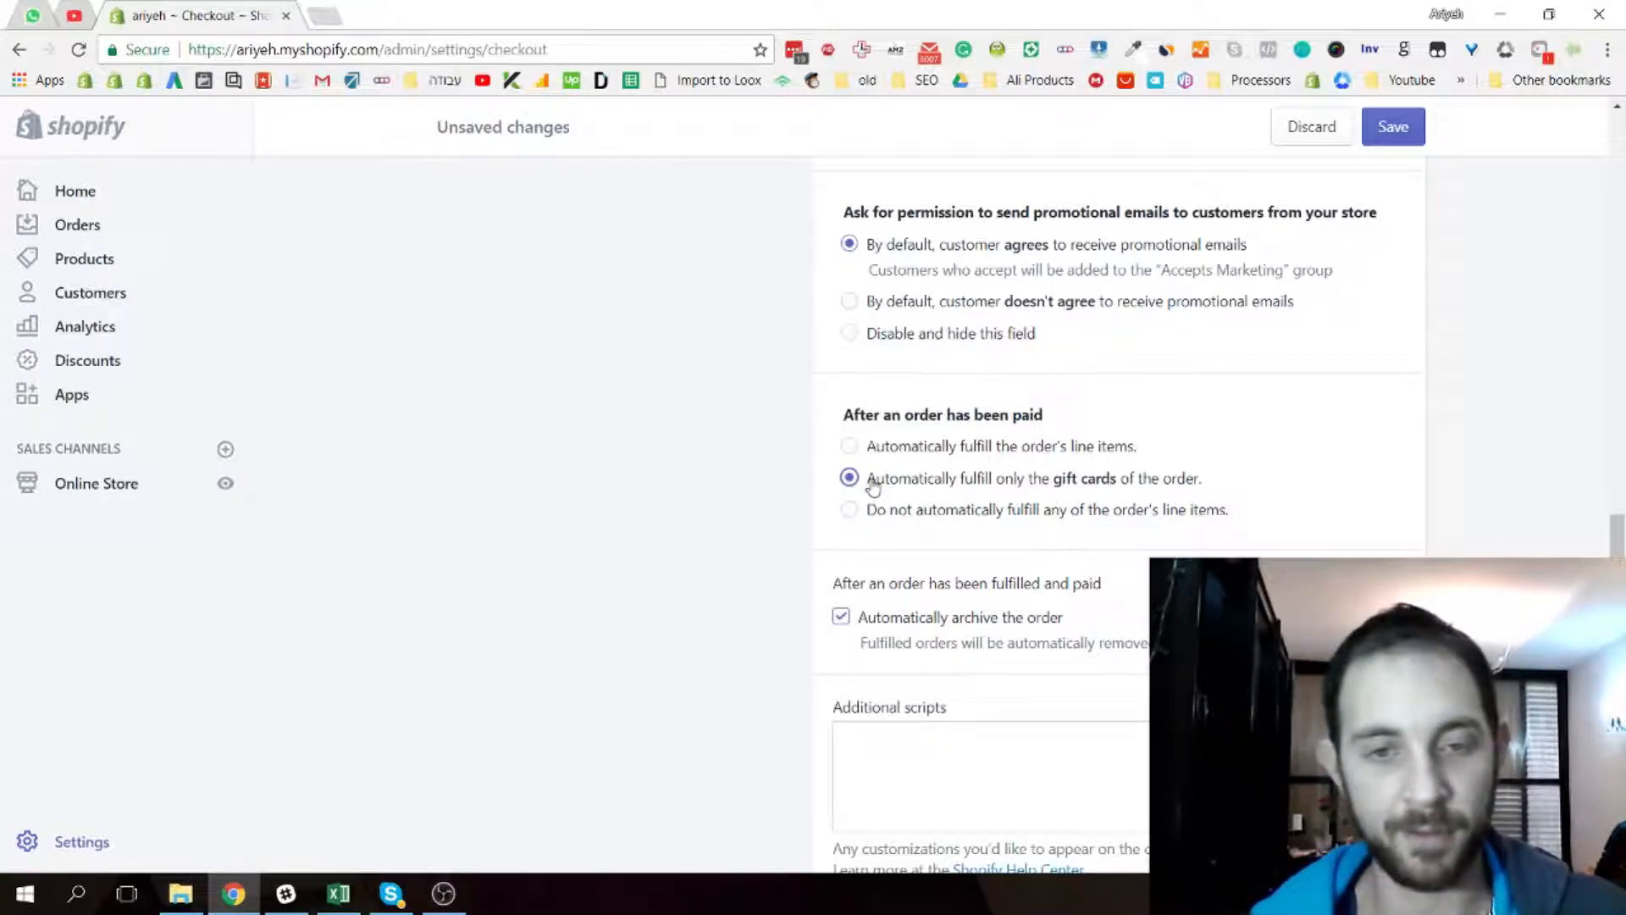
Review the automatic order archiving option and place the cursor in the empty additional scripts field
scroll(919, 457, "down", 1)
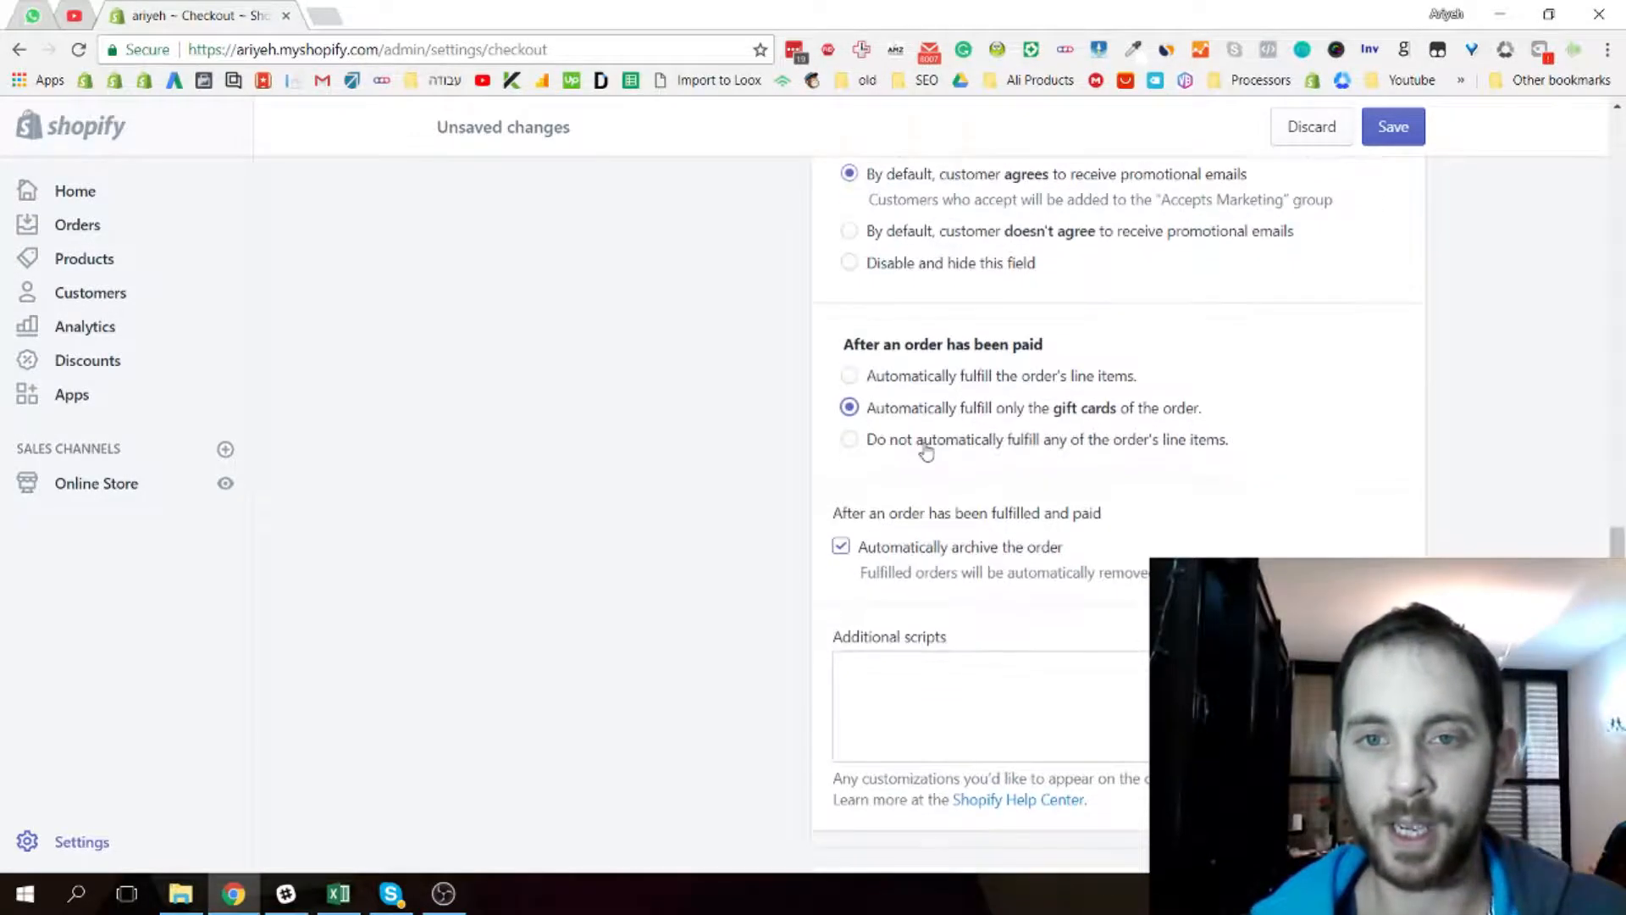
scroll(926, 452, "down", 1)
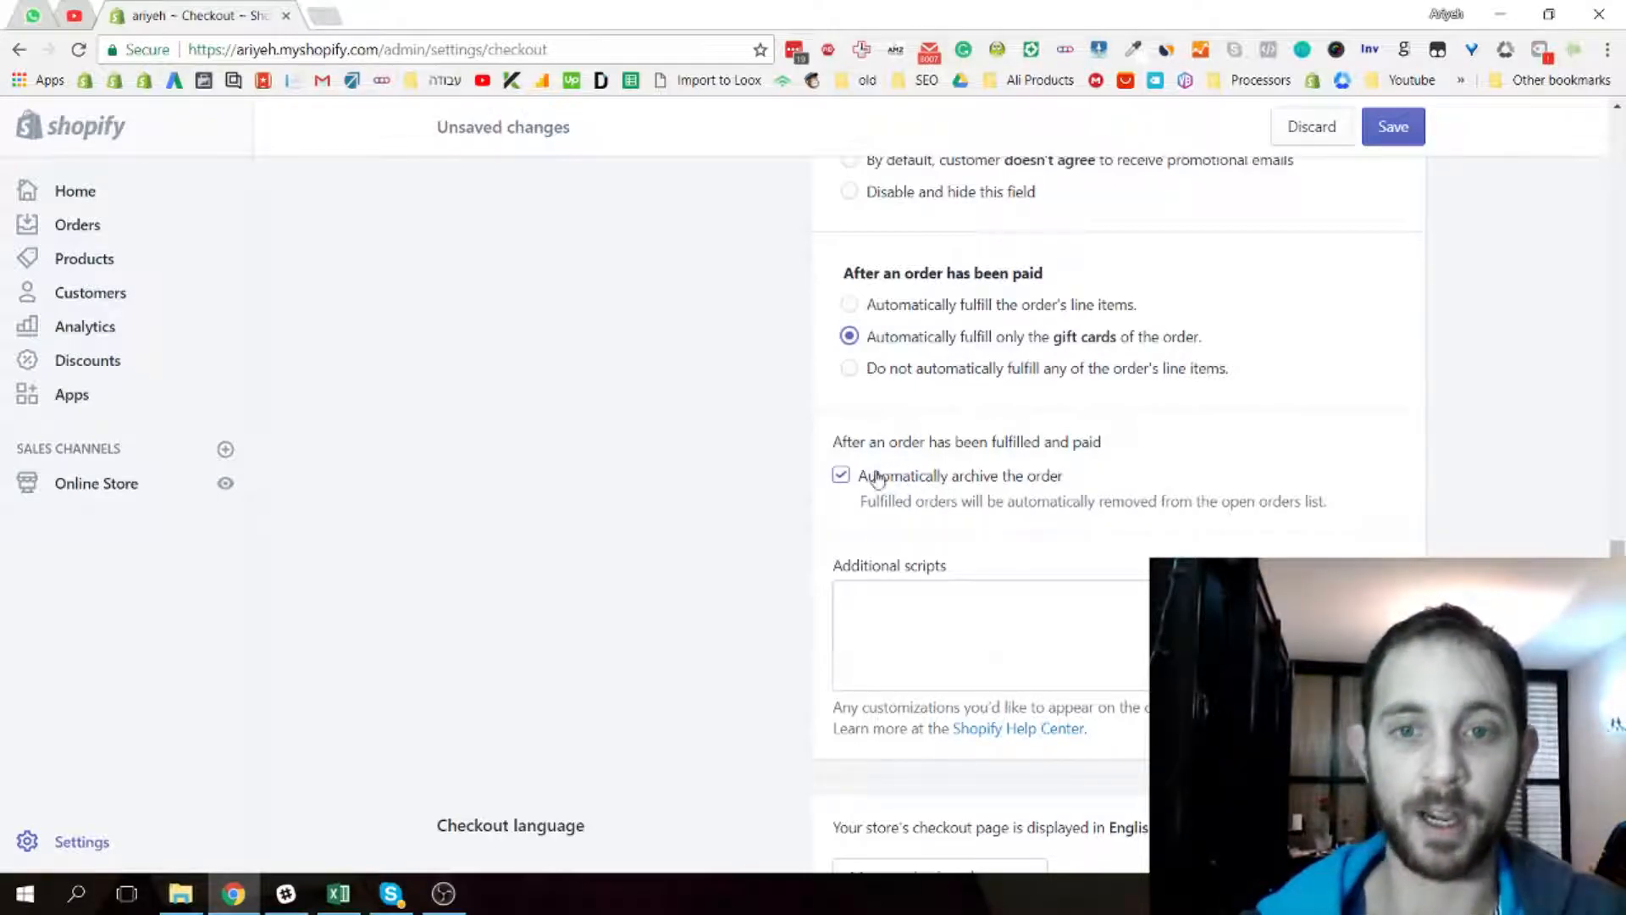
scroll(932, 470, "down", 2)
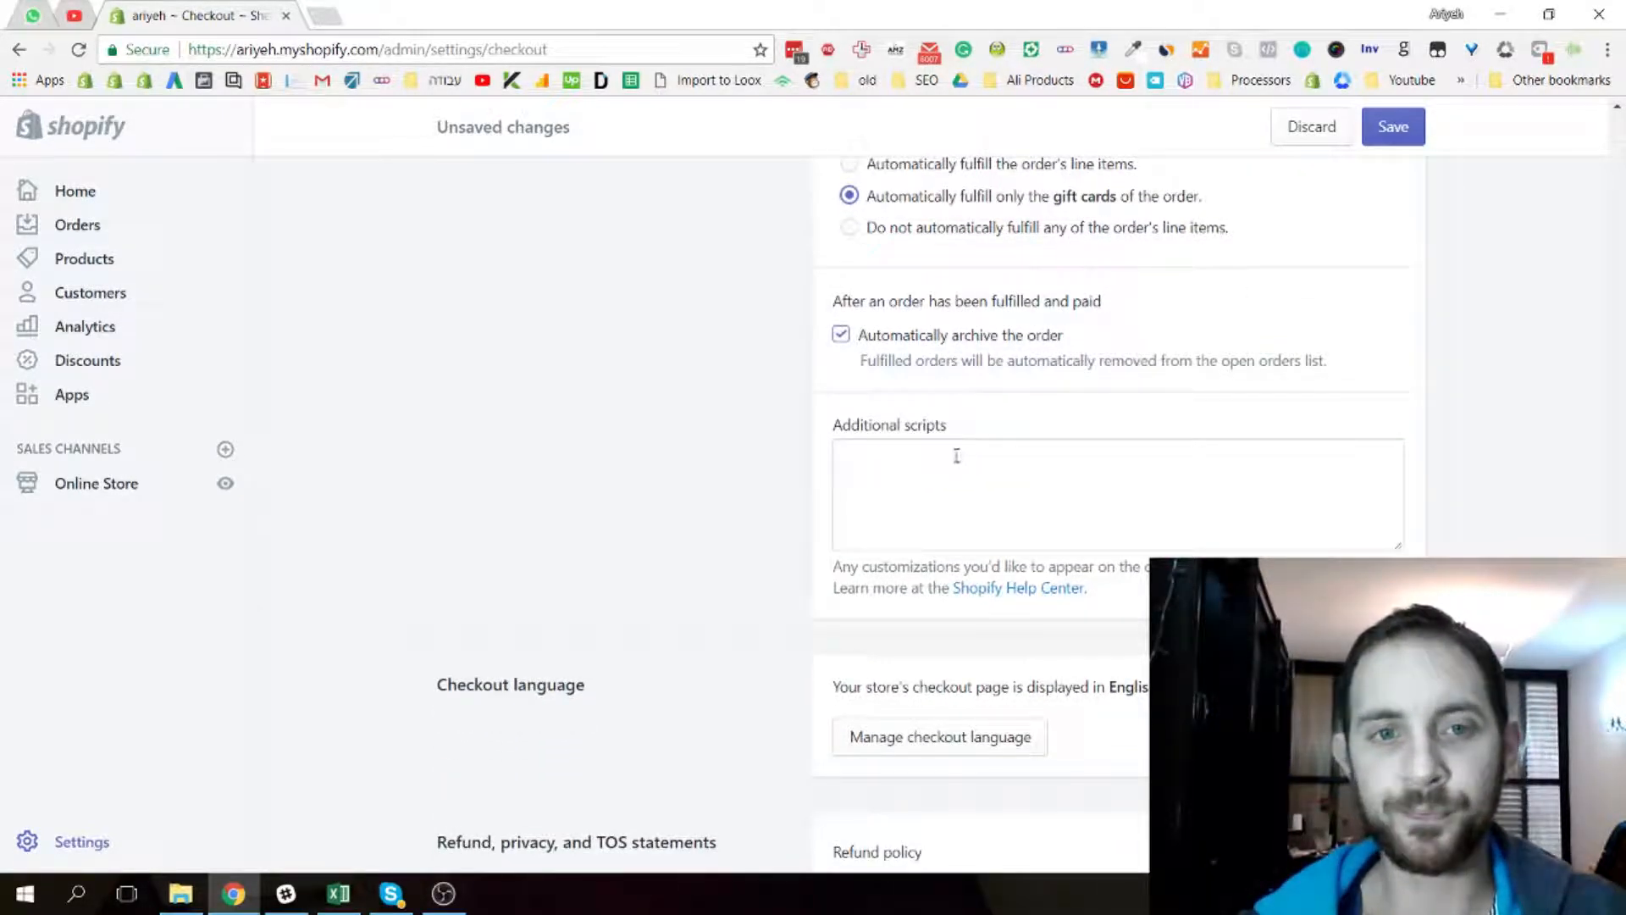
scroll(1000, 492, "down", 1)
left_click(912, 407)
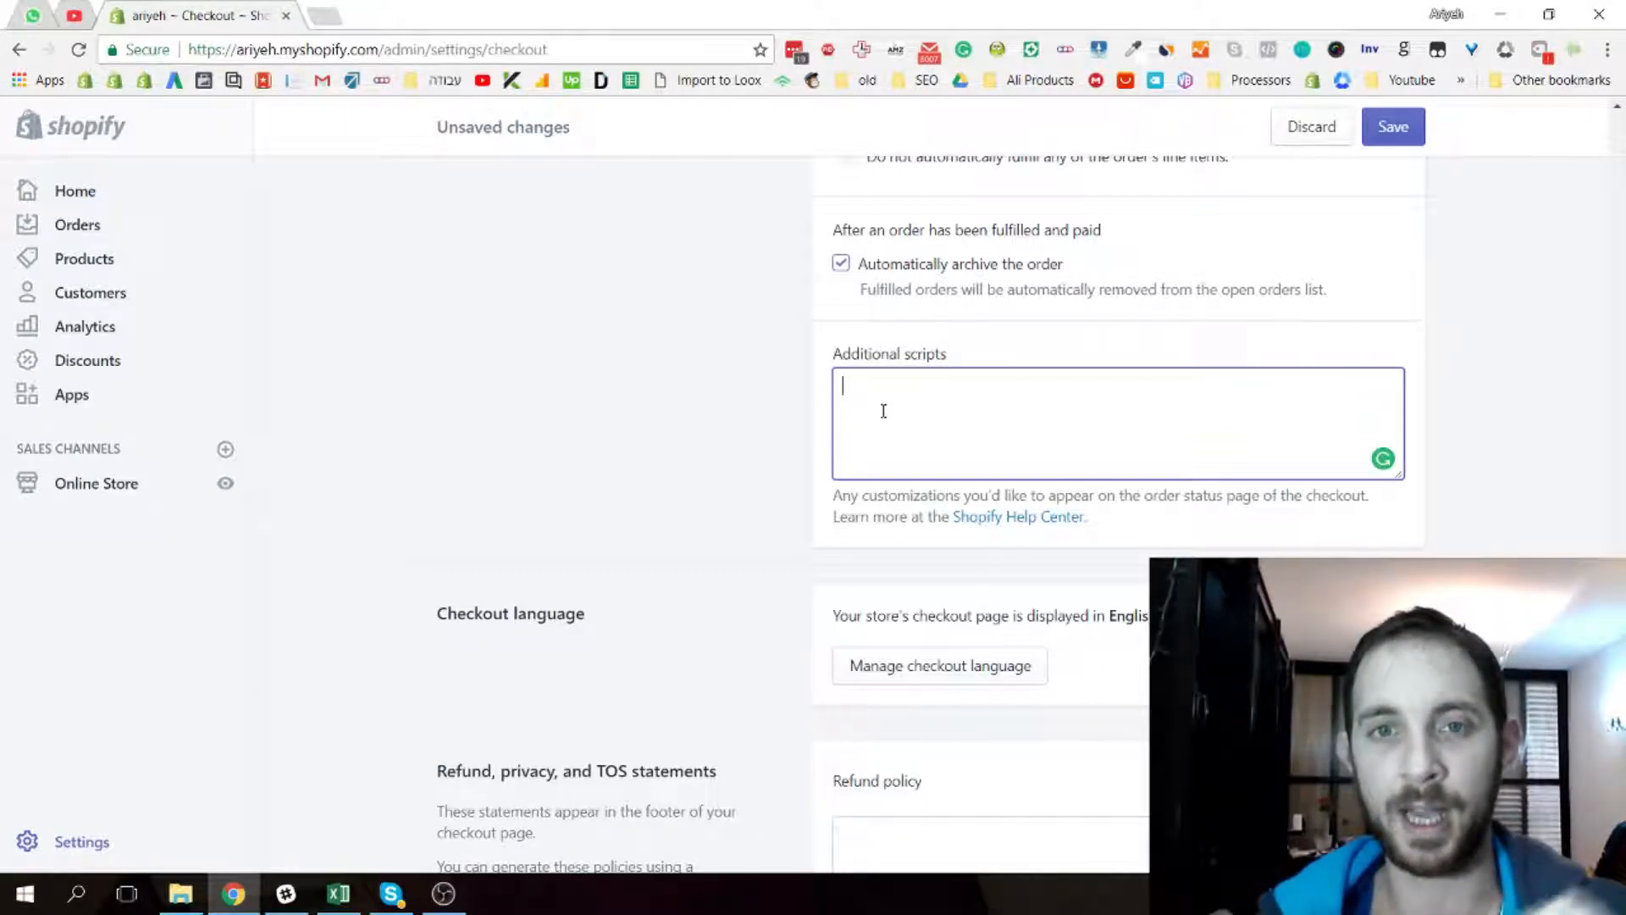
Check the checkout language, open its management page in a new tab, and look through the checkout and system translations
scroll(883, 411, "down", 2)
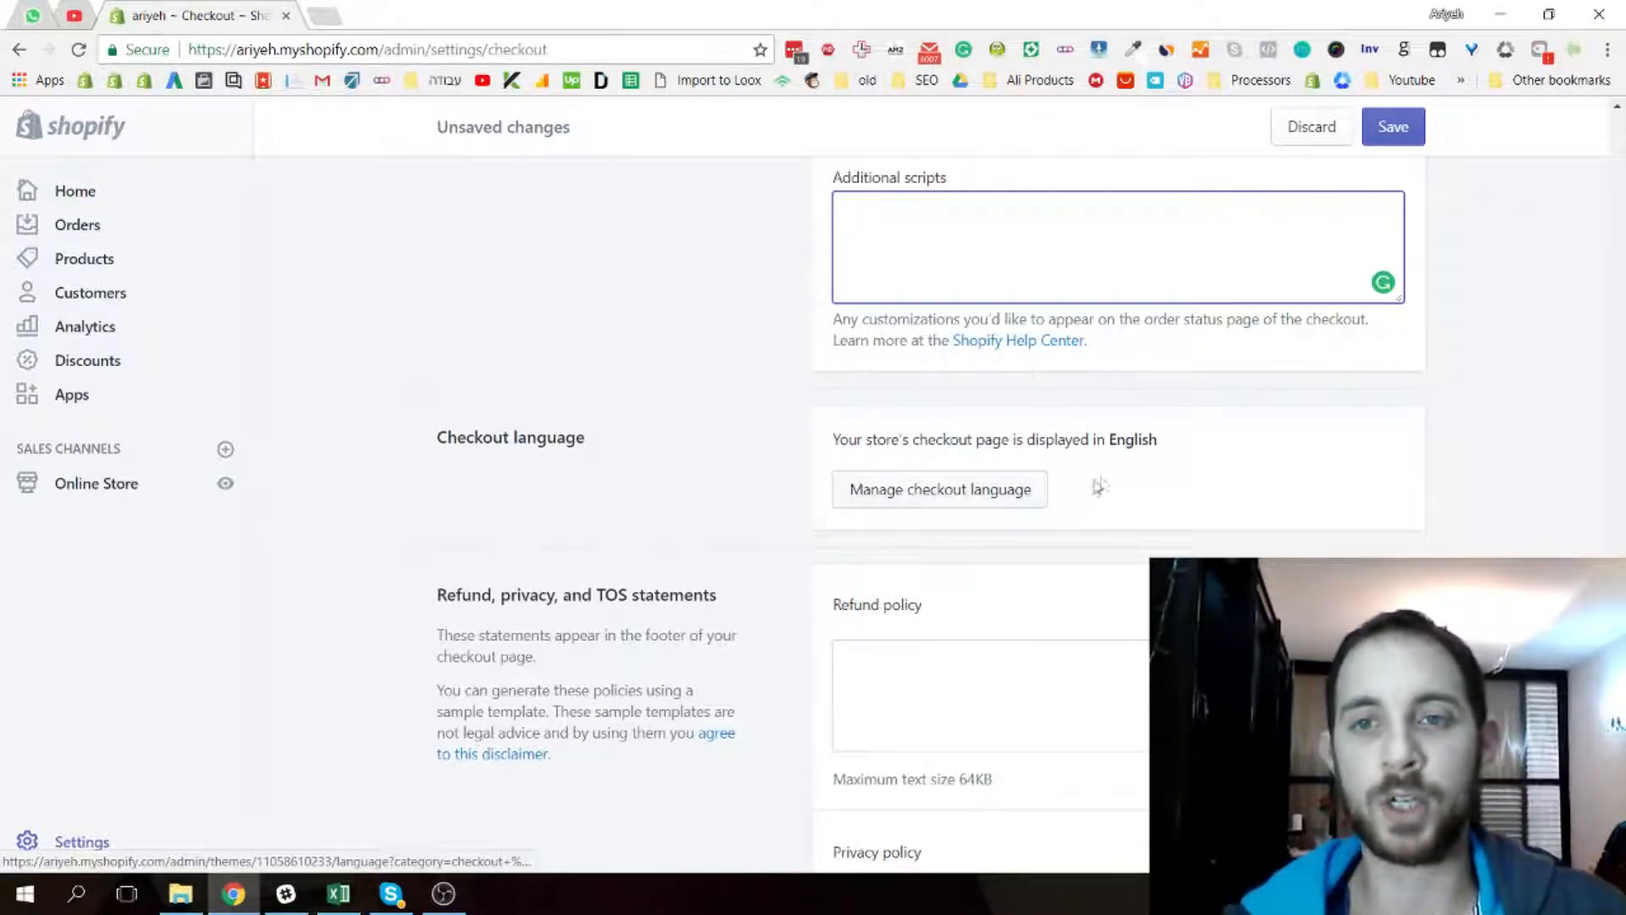
double_click(1135, 436)
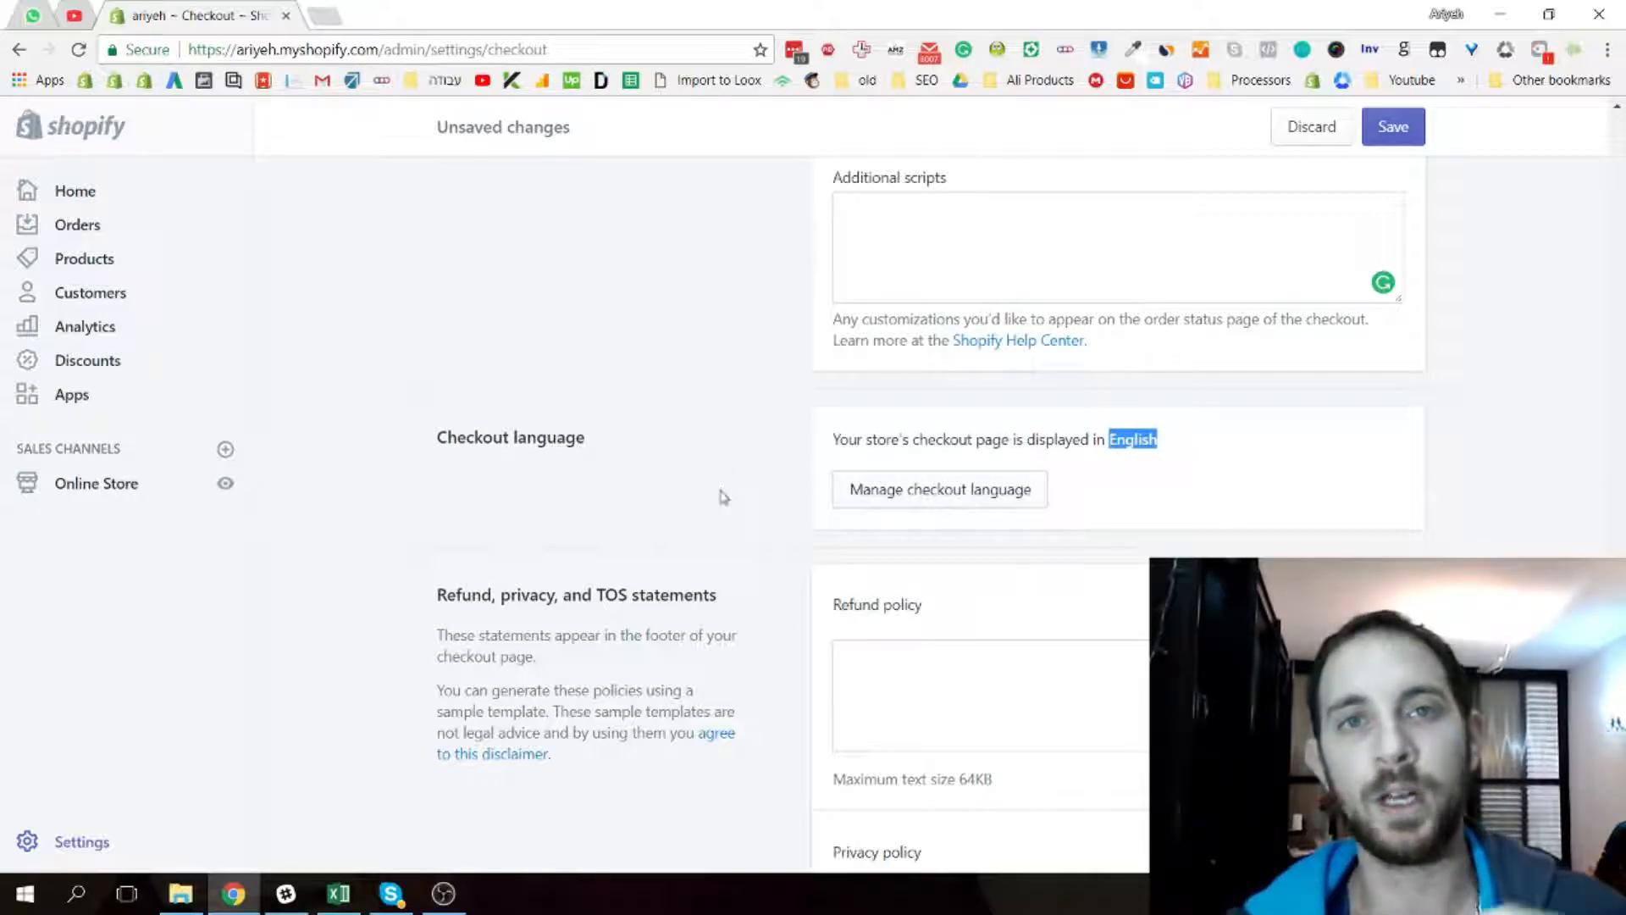
scroll(733, 471, "down", 1)
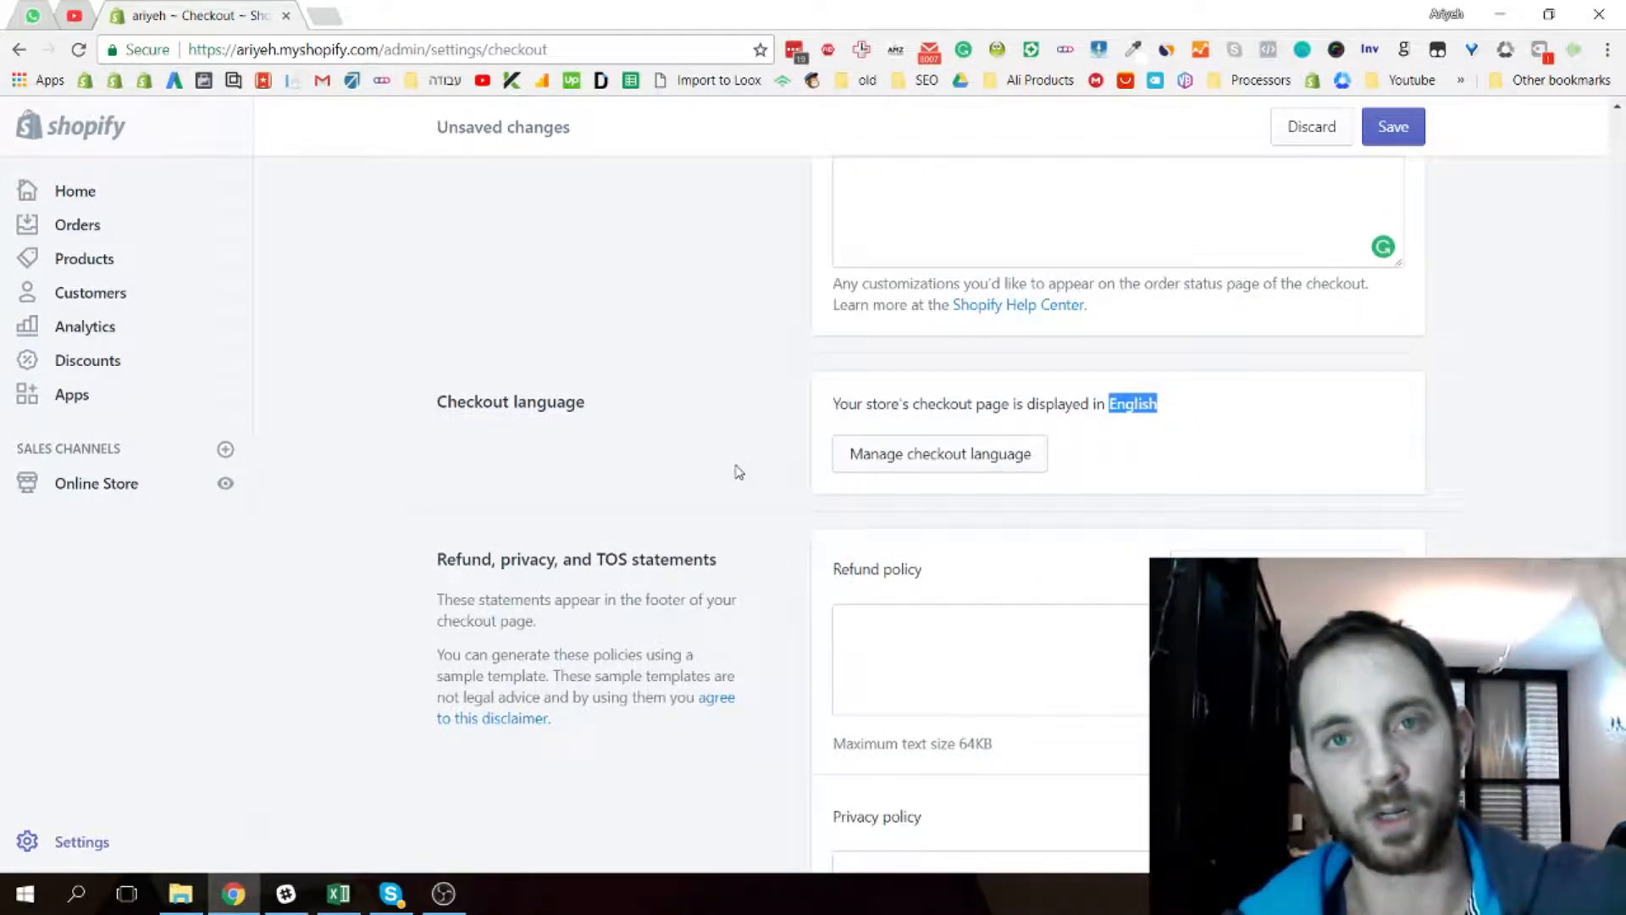
middle_click(889, 454)
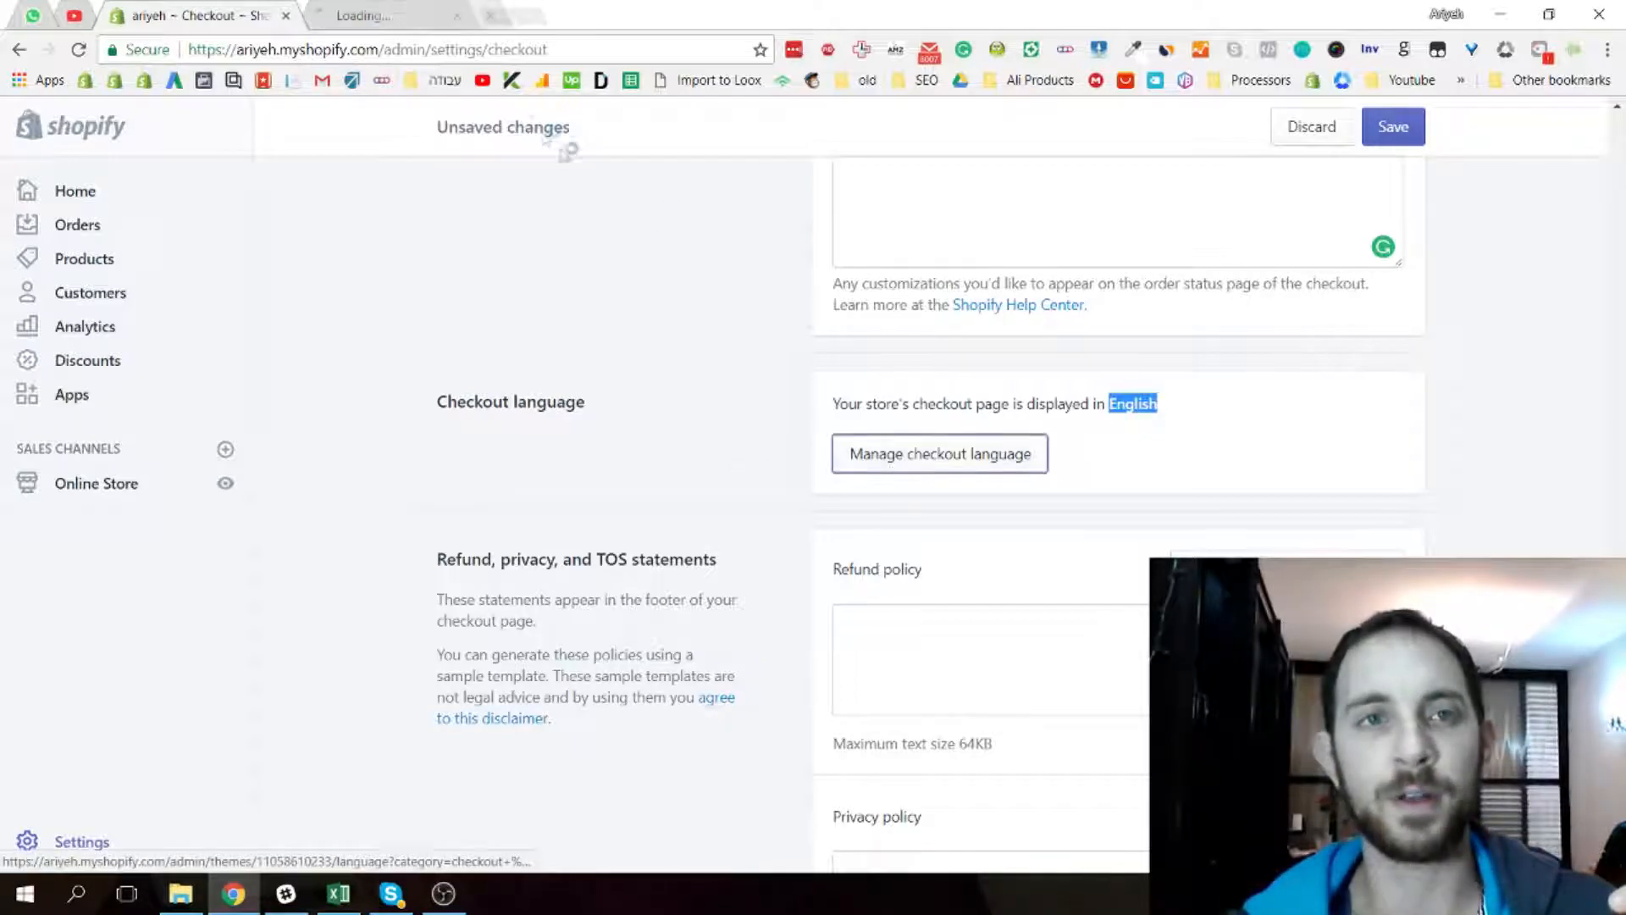
left_click(385, 17)
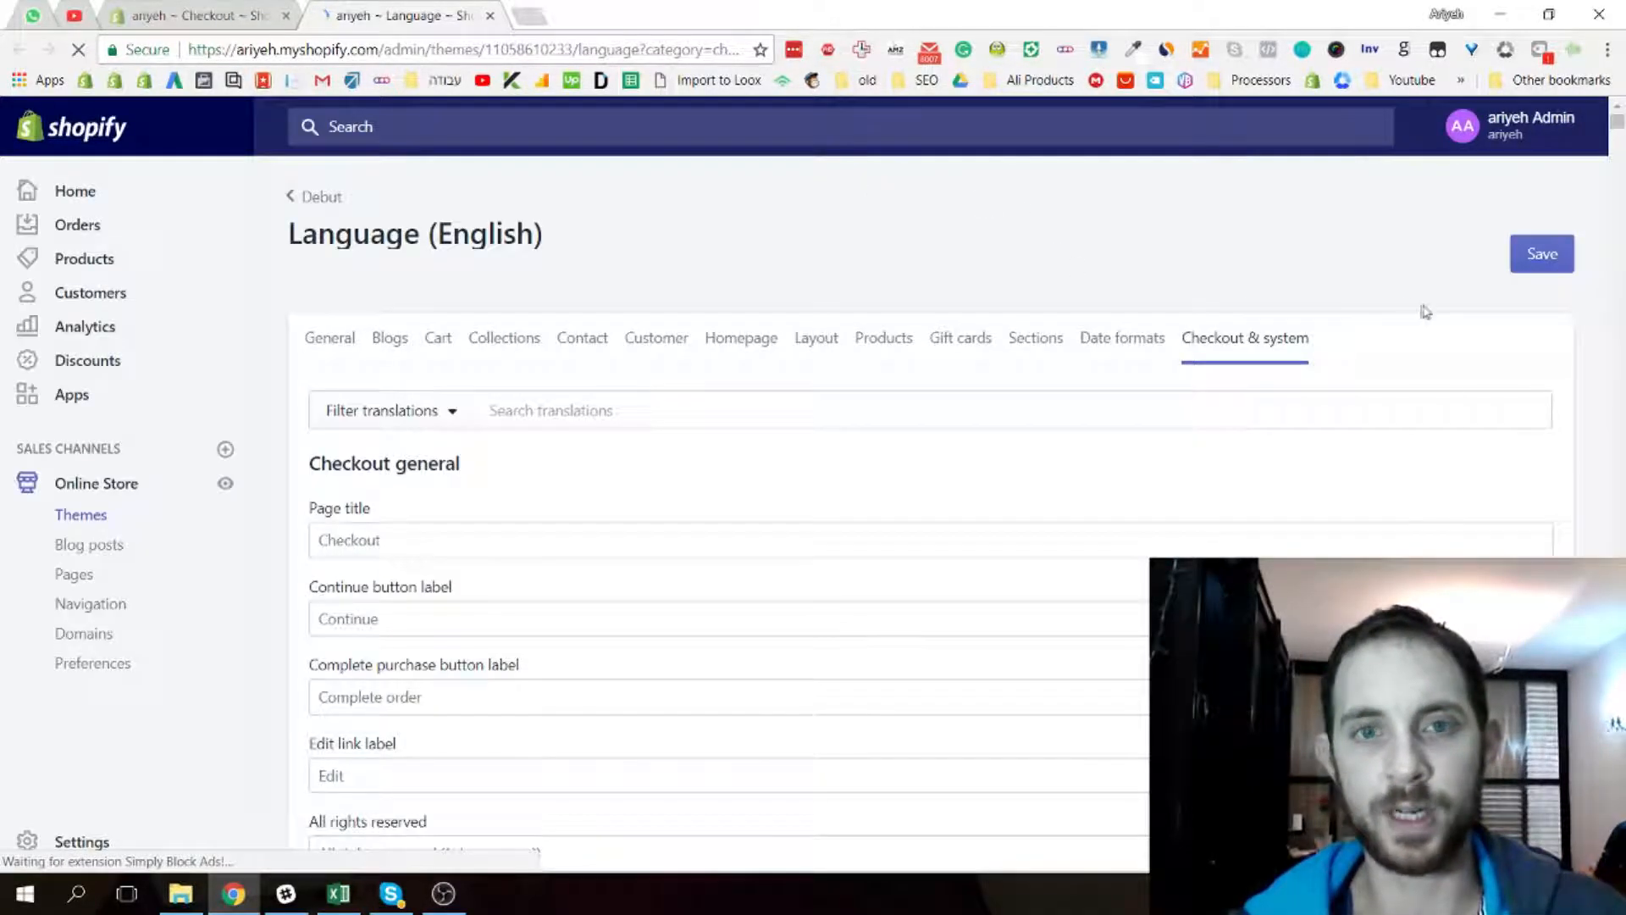
left_click_drag(1621, 129, 1624, 350)
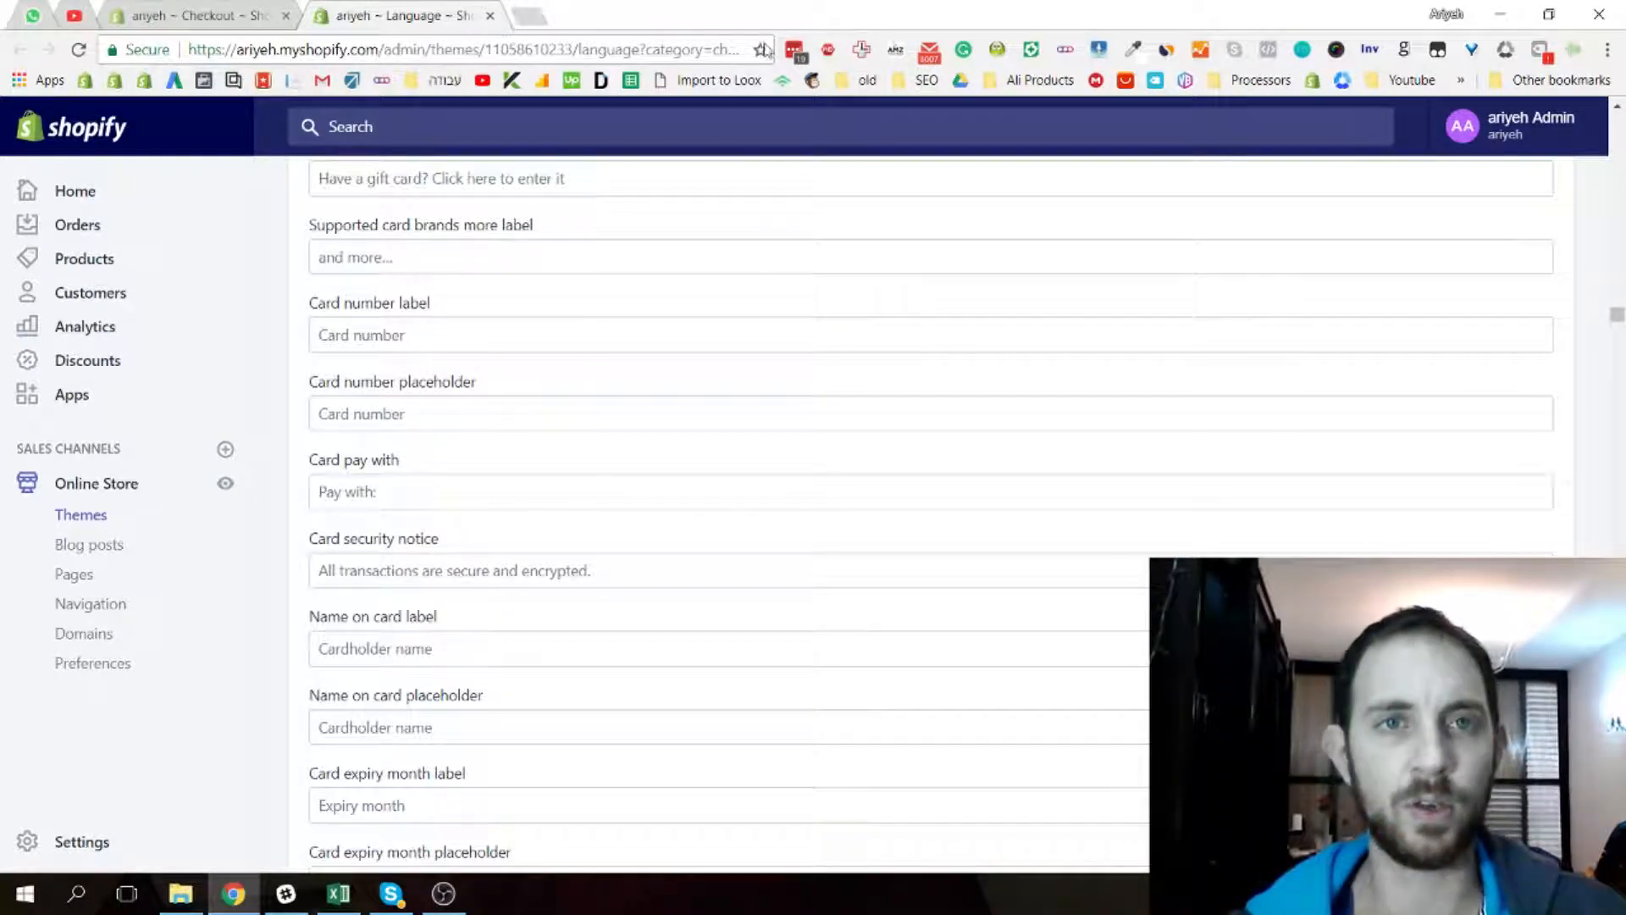
Close the language page and generate the sample refund policy, privacy policy and terms of service in the checkout settings
left_click(489, 15)
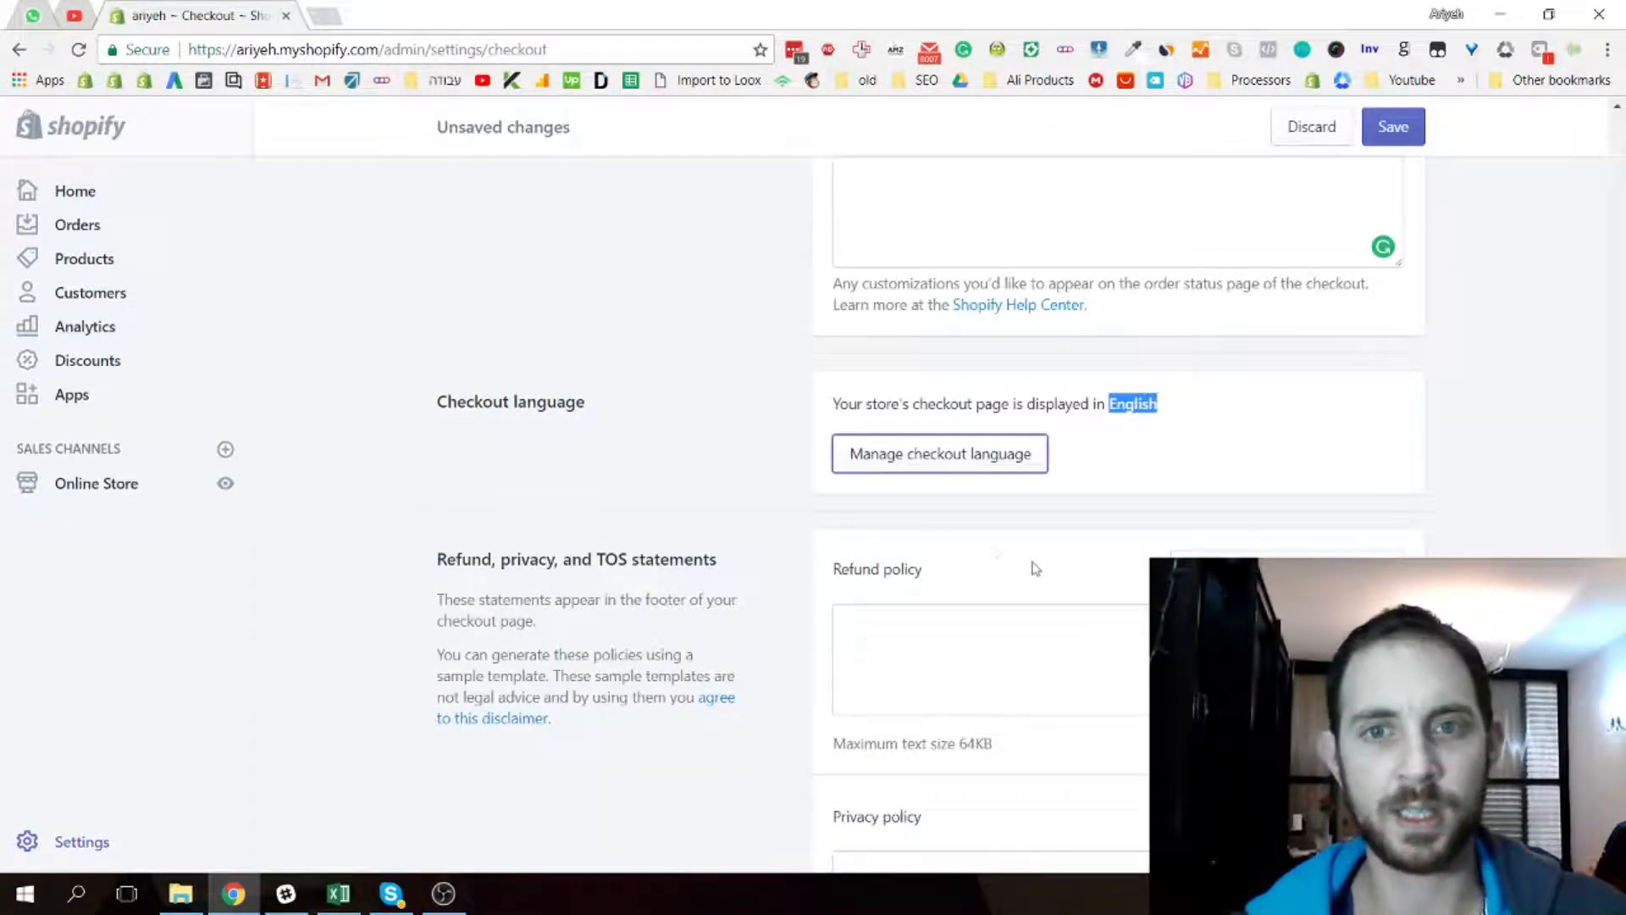
scroll(1401, 494, "down", 1)
scroll(642, 346, "down", 2)
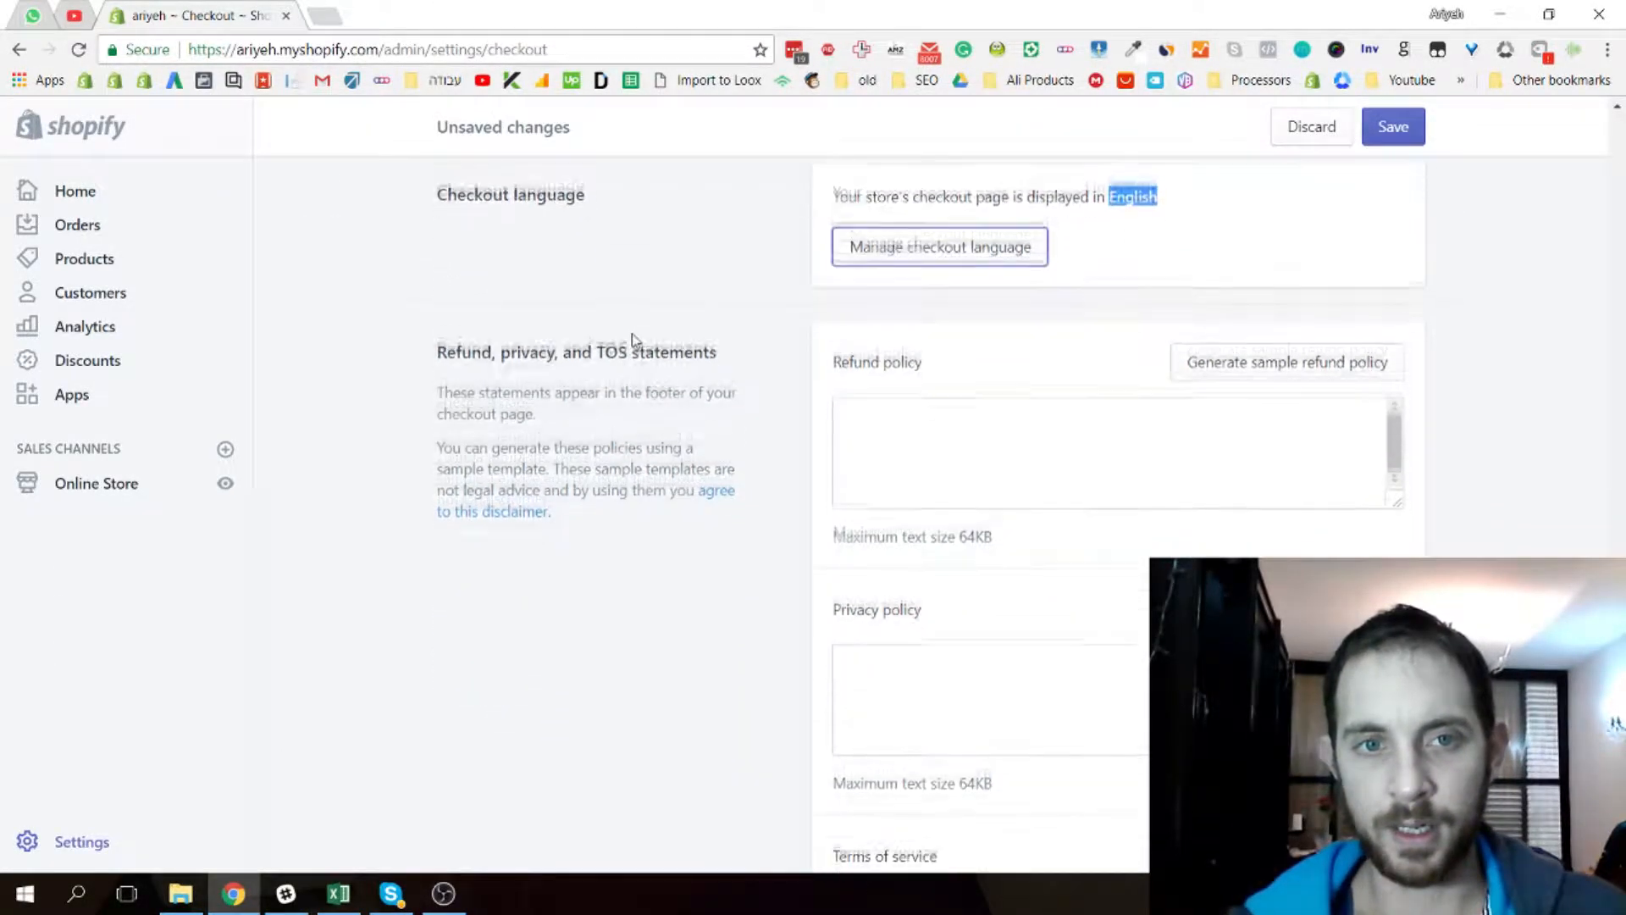
scroll(635, 363, "down", 1)
left_click(726, 392)
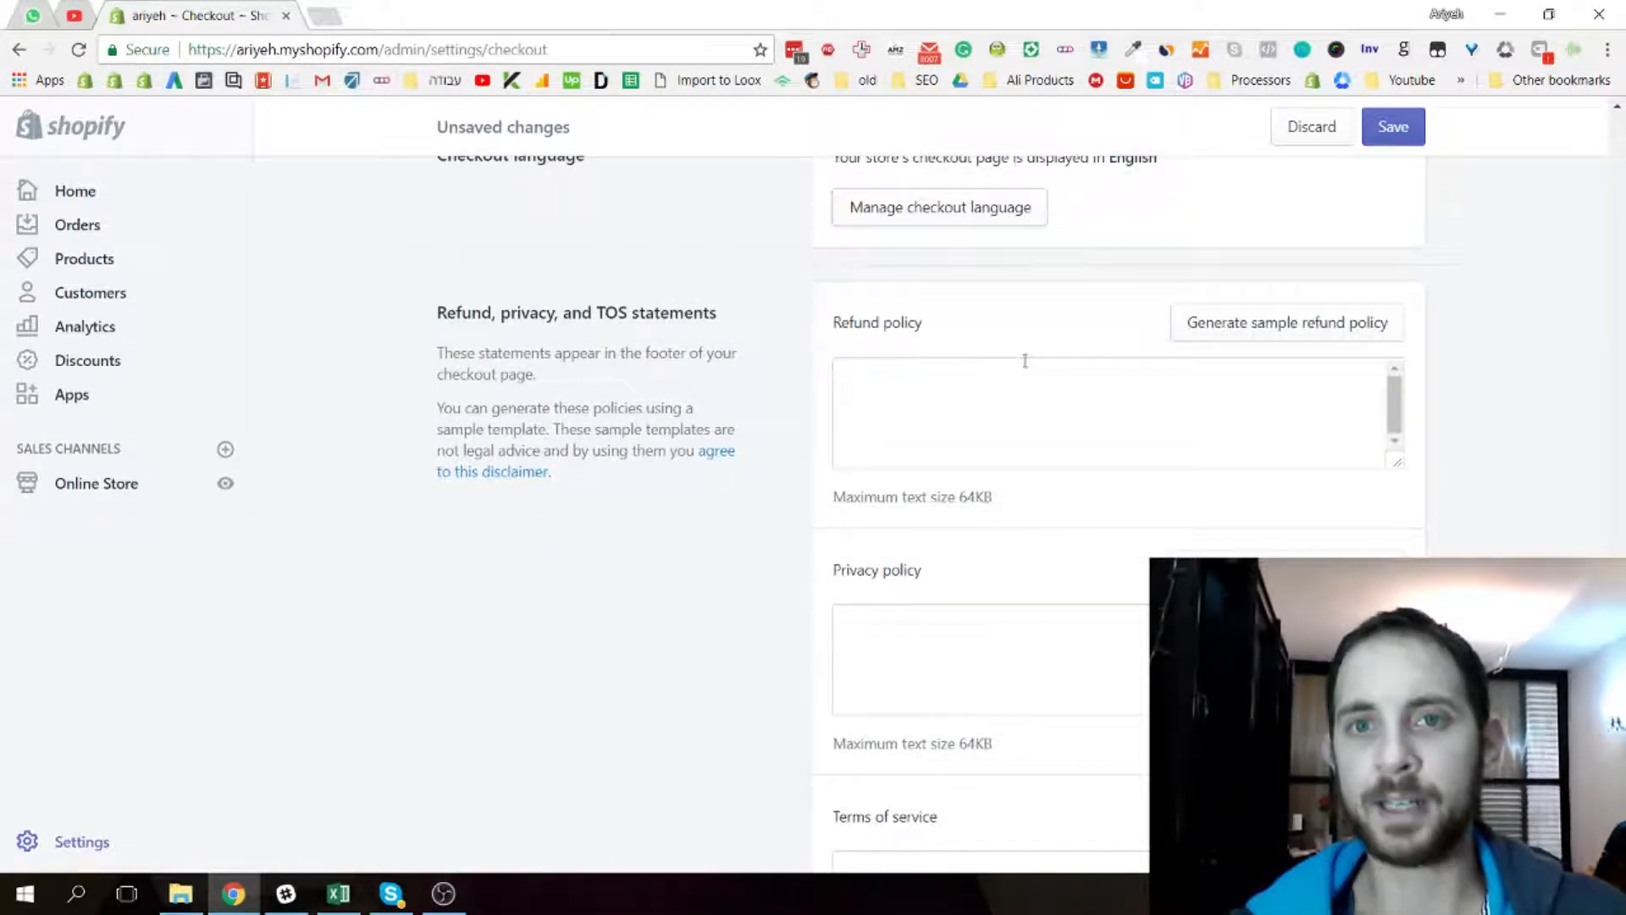
left_click(1235, 338)
scroll(1243, 440, "down", 1)
left_click(1285, 711)
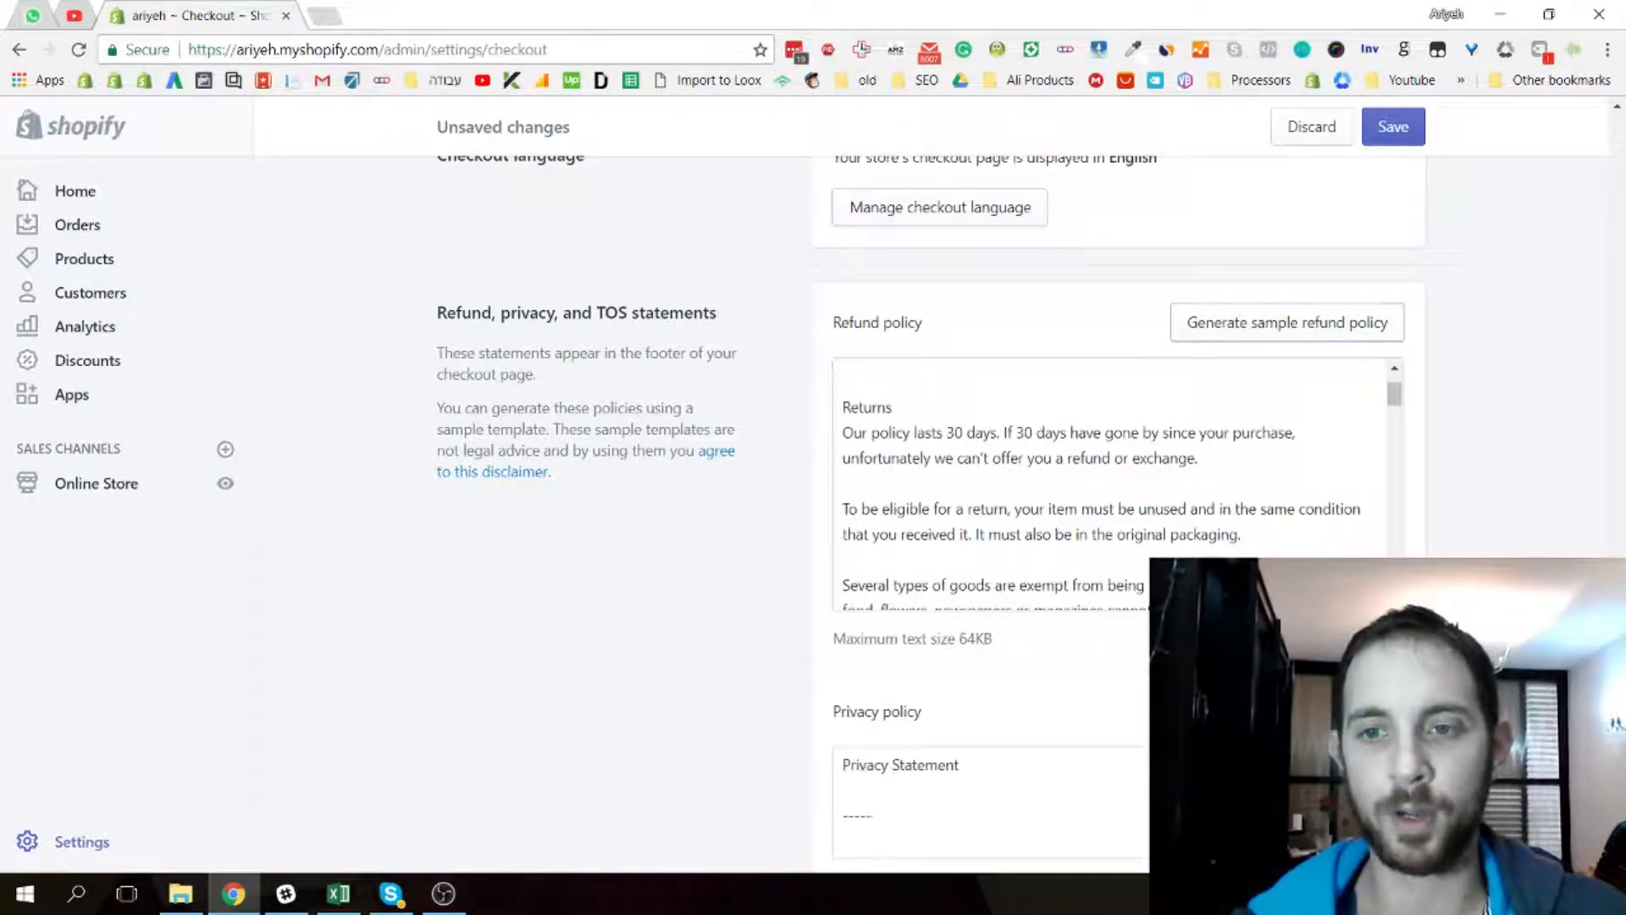
scroll(1285, 711, "down", 5)
scroll(1119, 475, "down", 2)
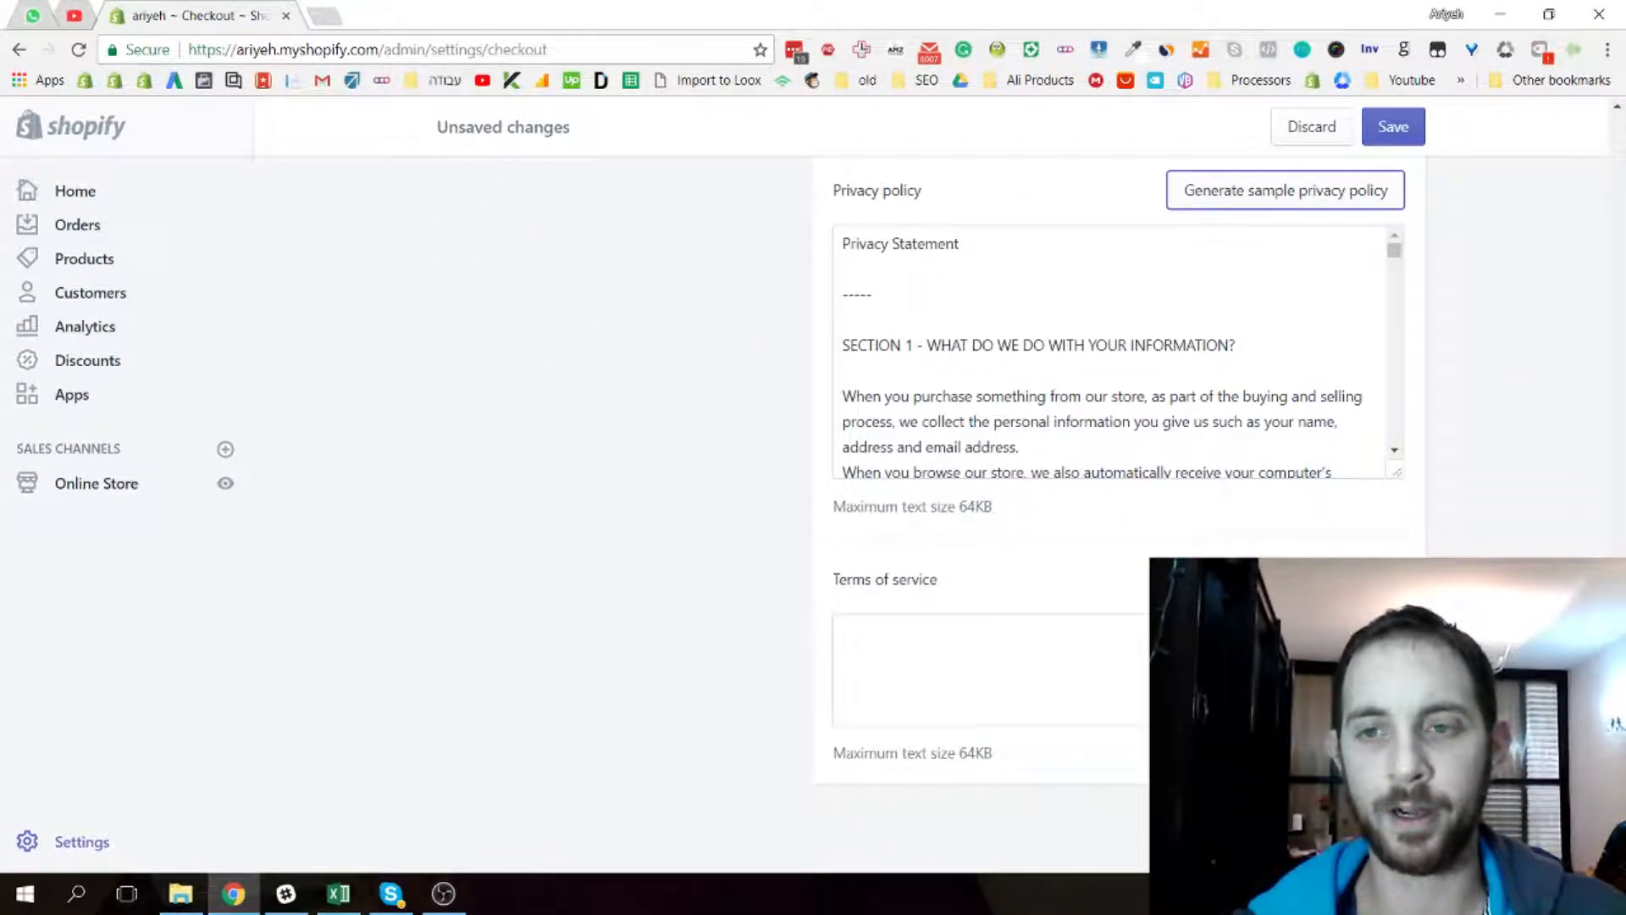
left_click(1285, 578)
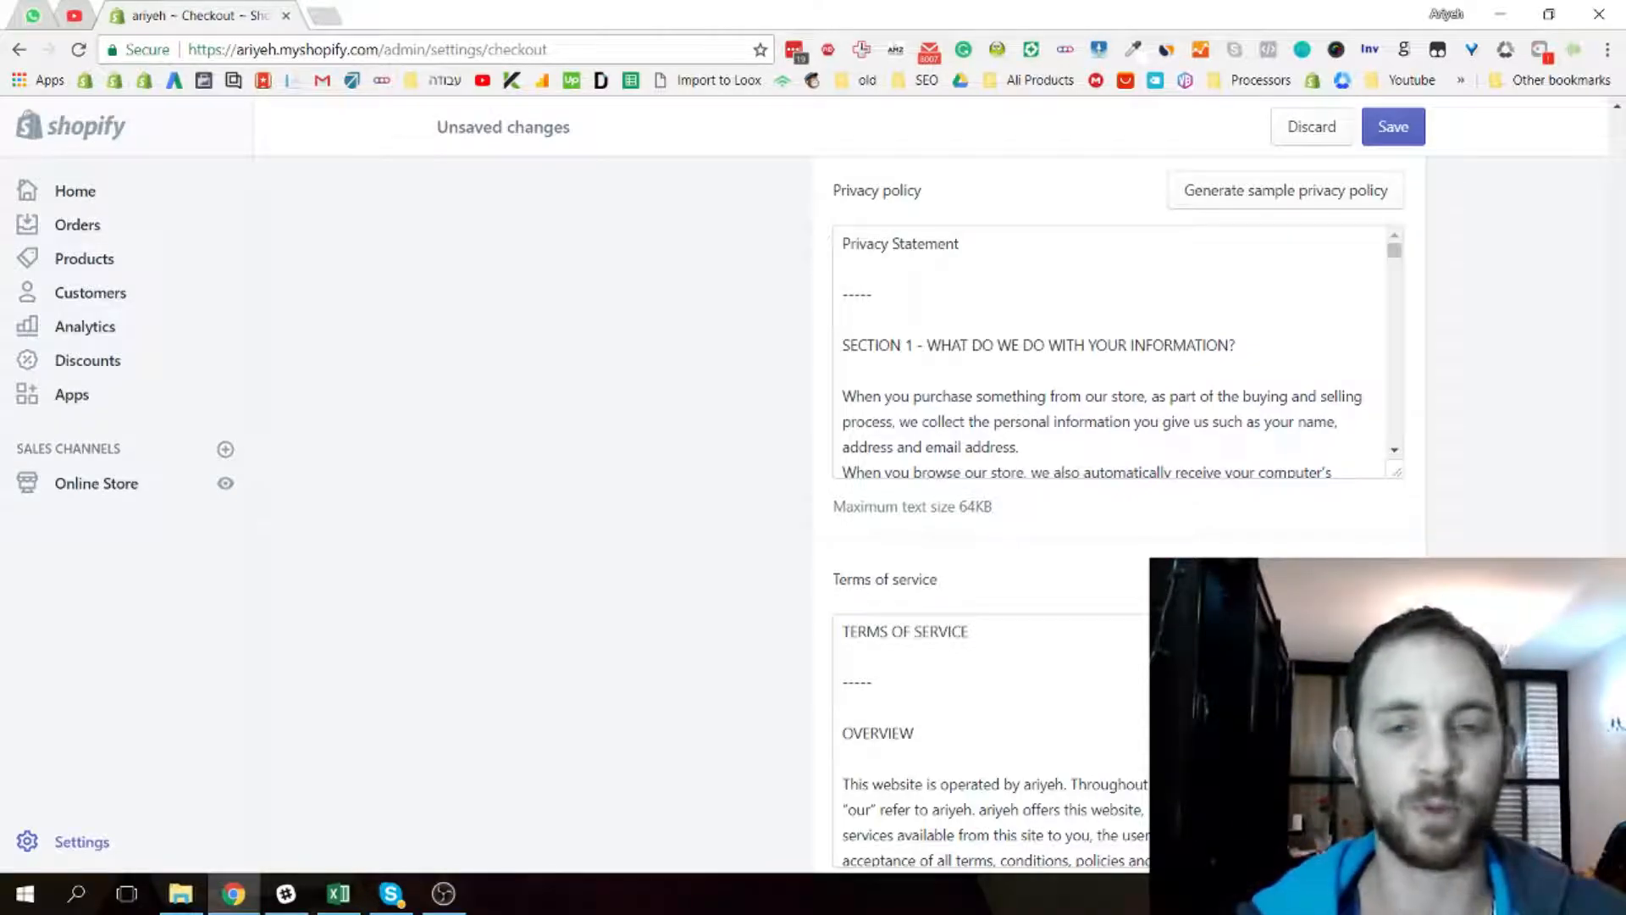
Look through the generated refund, privacy and terms texts, and save the checkout settings
scroll(1252, 360, "up", 4)
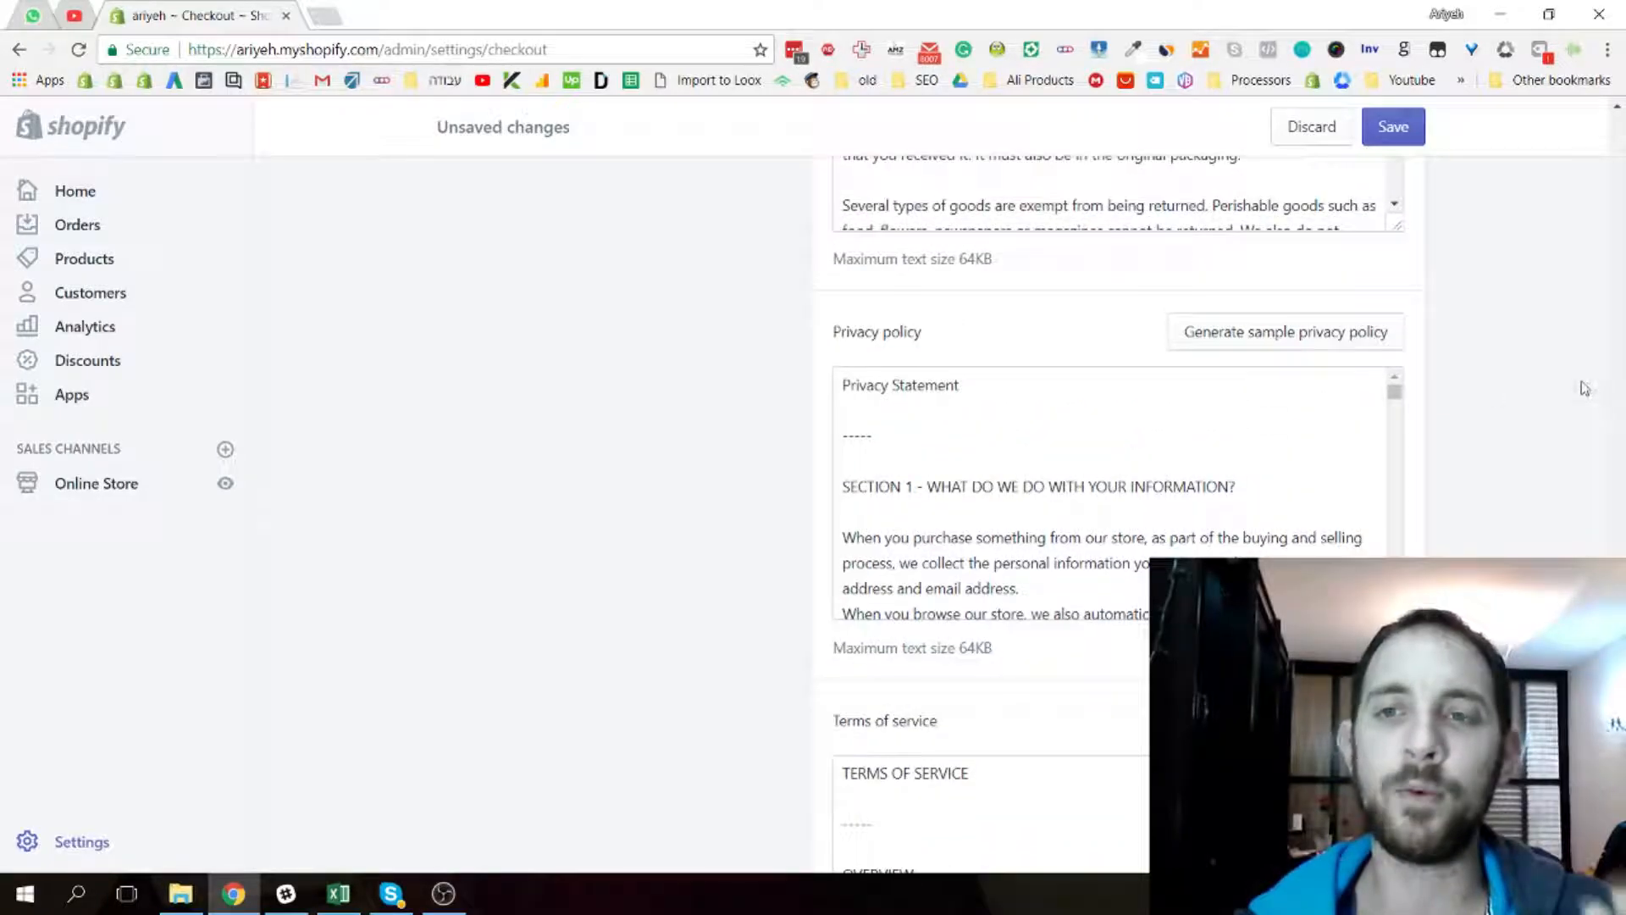
scroll(1162, 296, "up", 3)
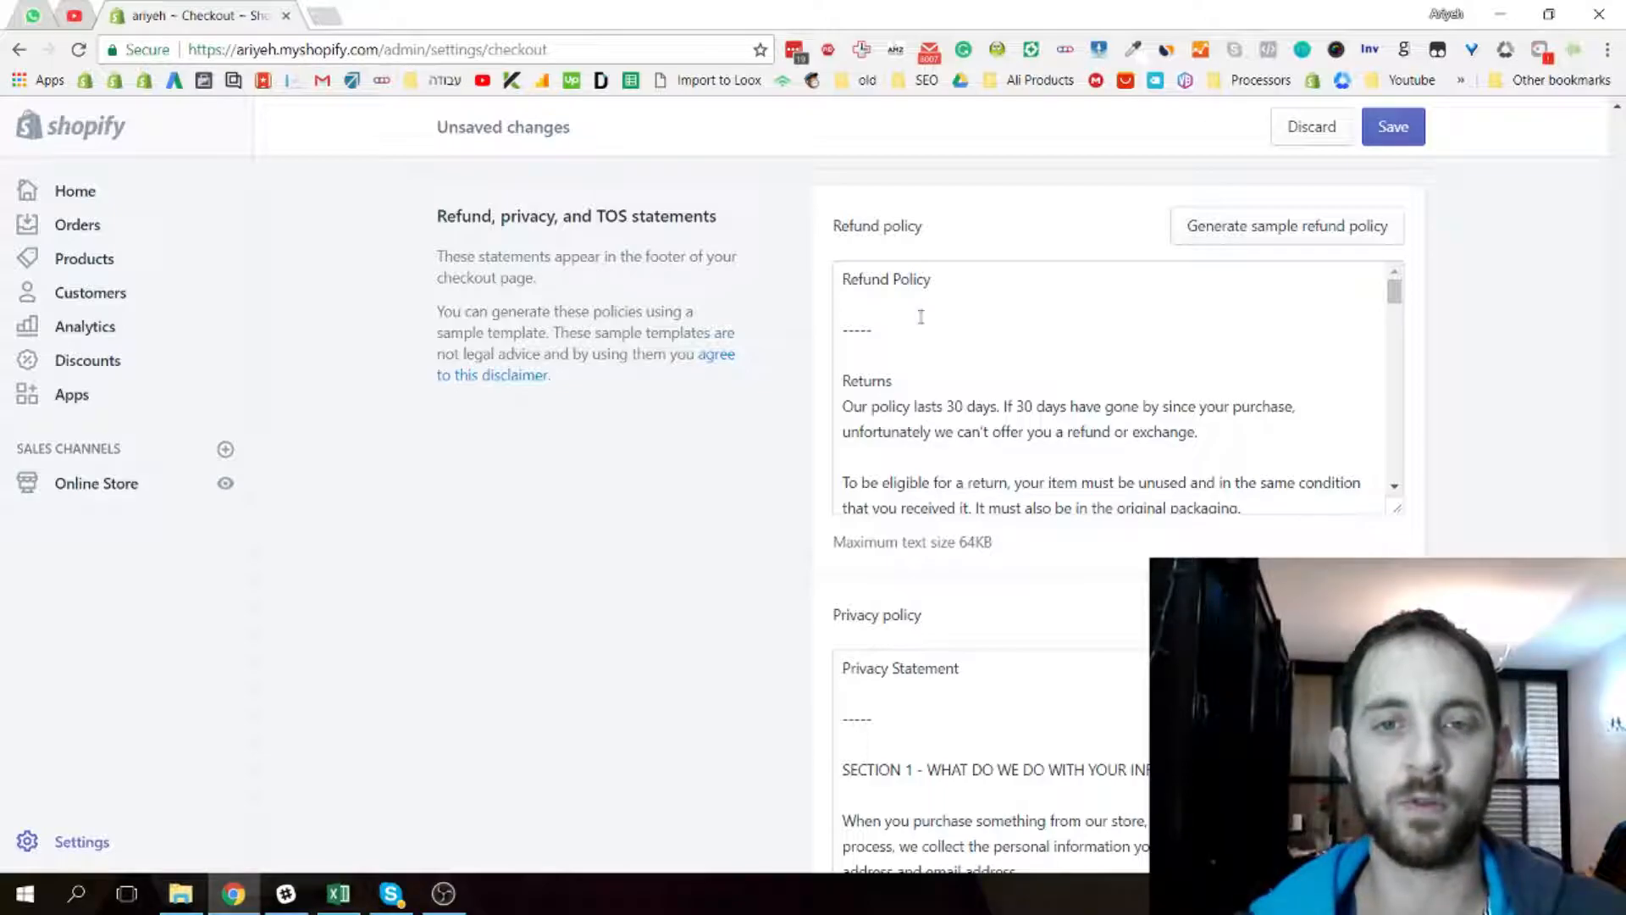
scroll(1093, 383, "down", 10)
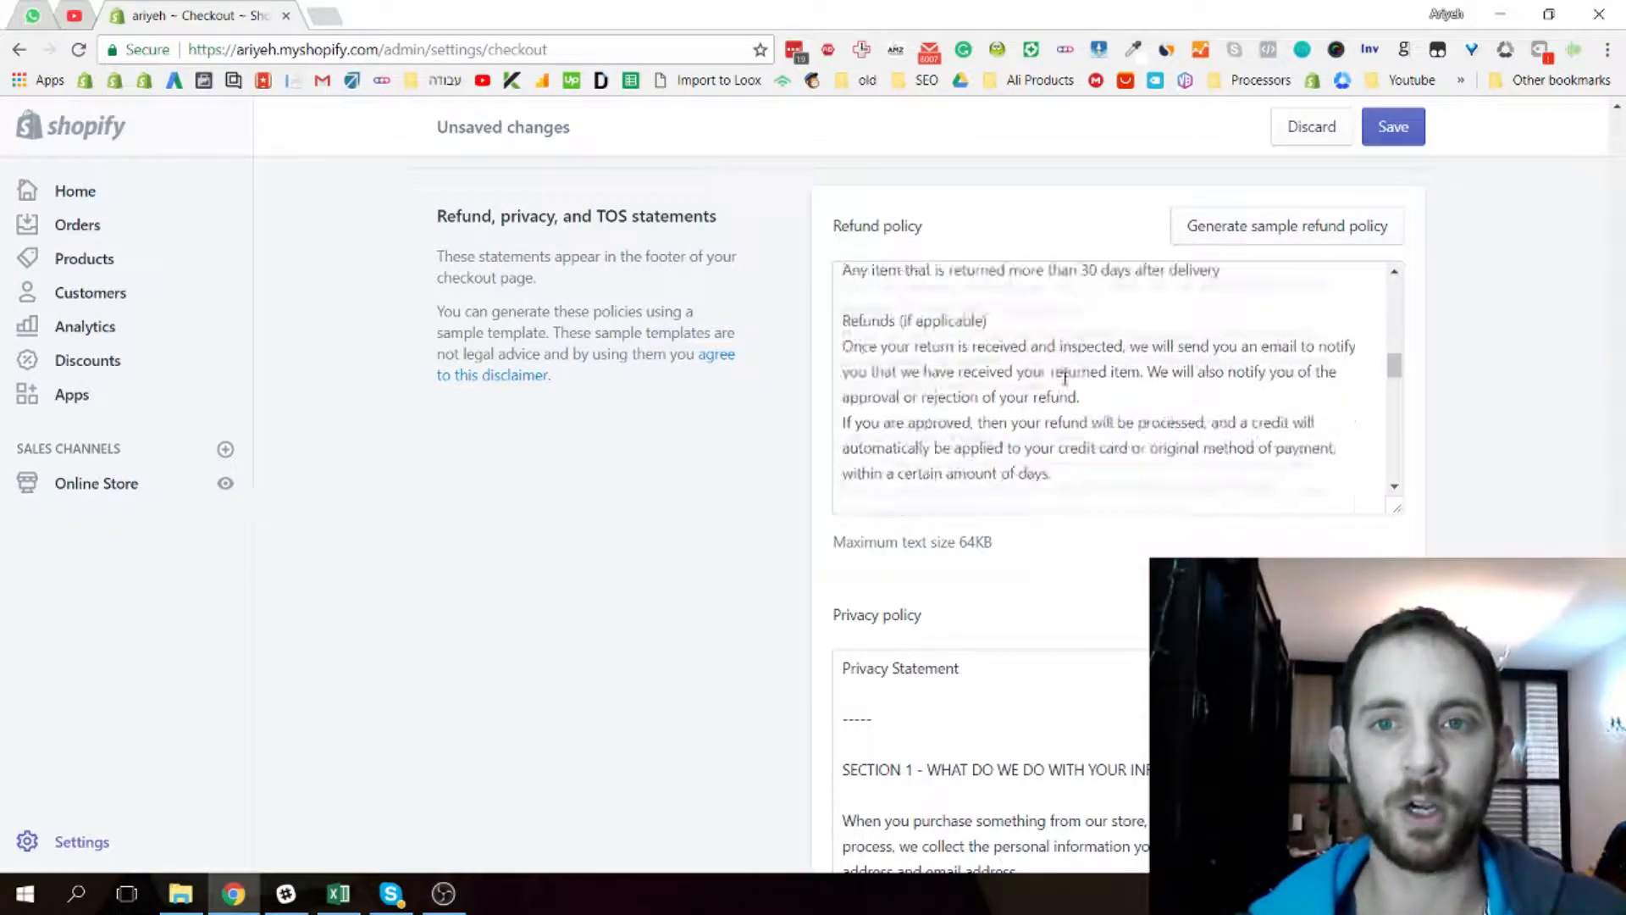
scroll(1094, 383, "down", 15)
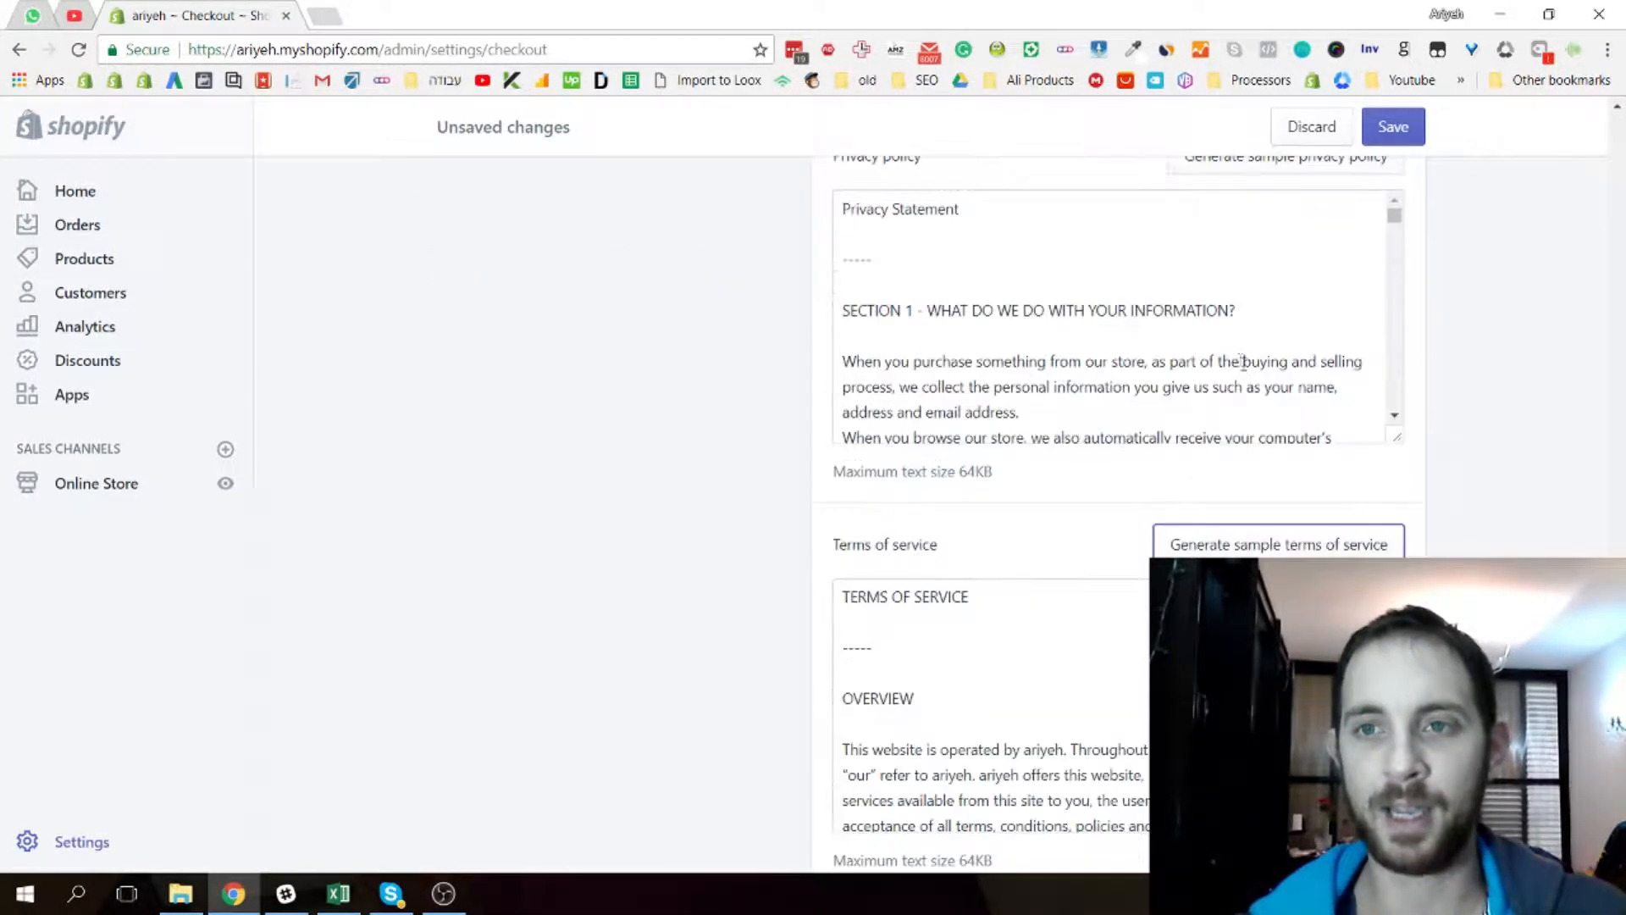
scroll(1223, 338, "down", 10)
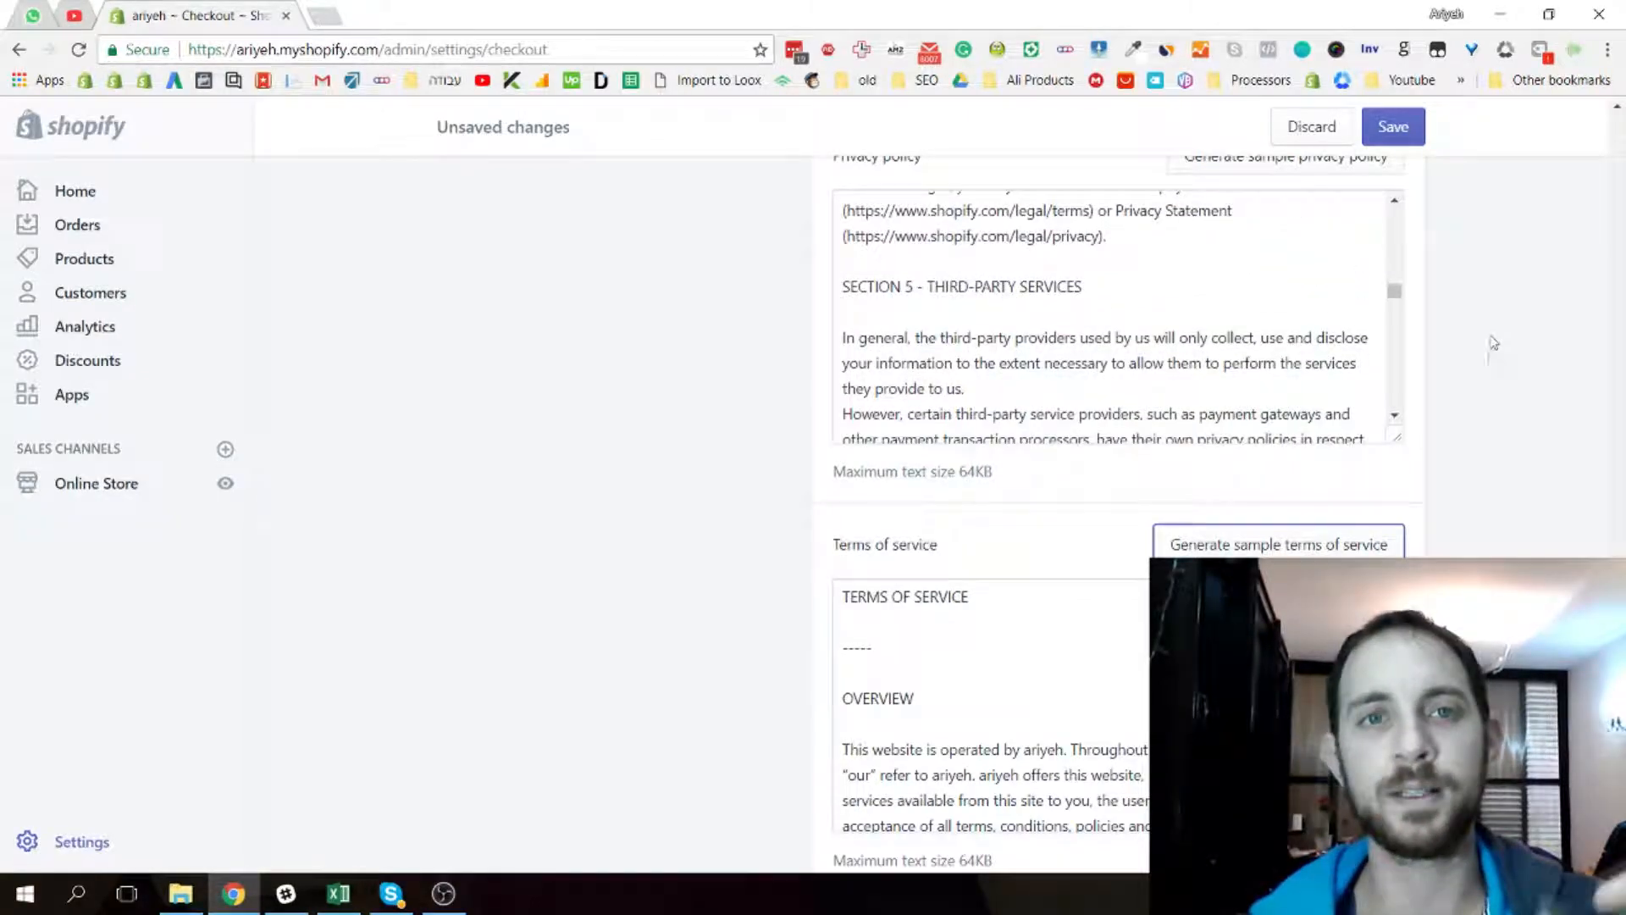
scroll(1409, 356, "up", 20)
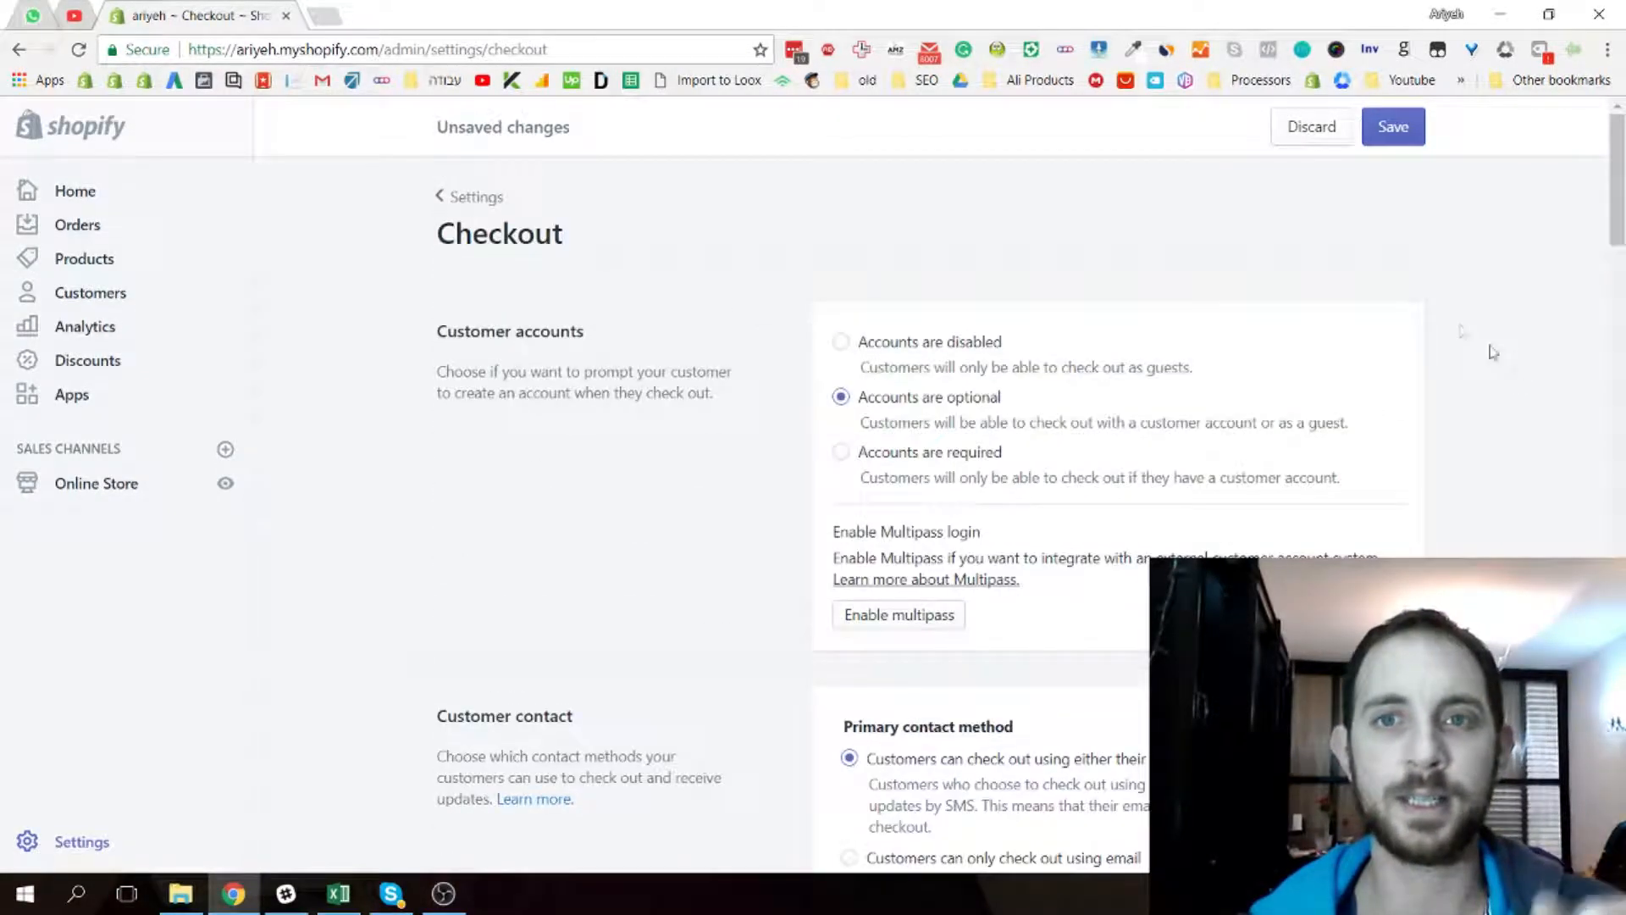
left_click(1412, 131)
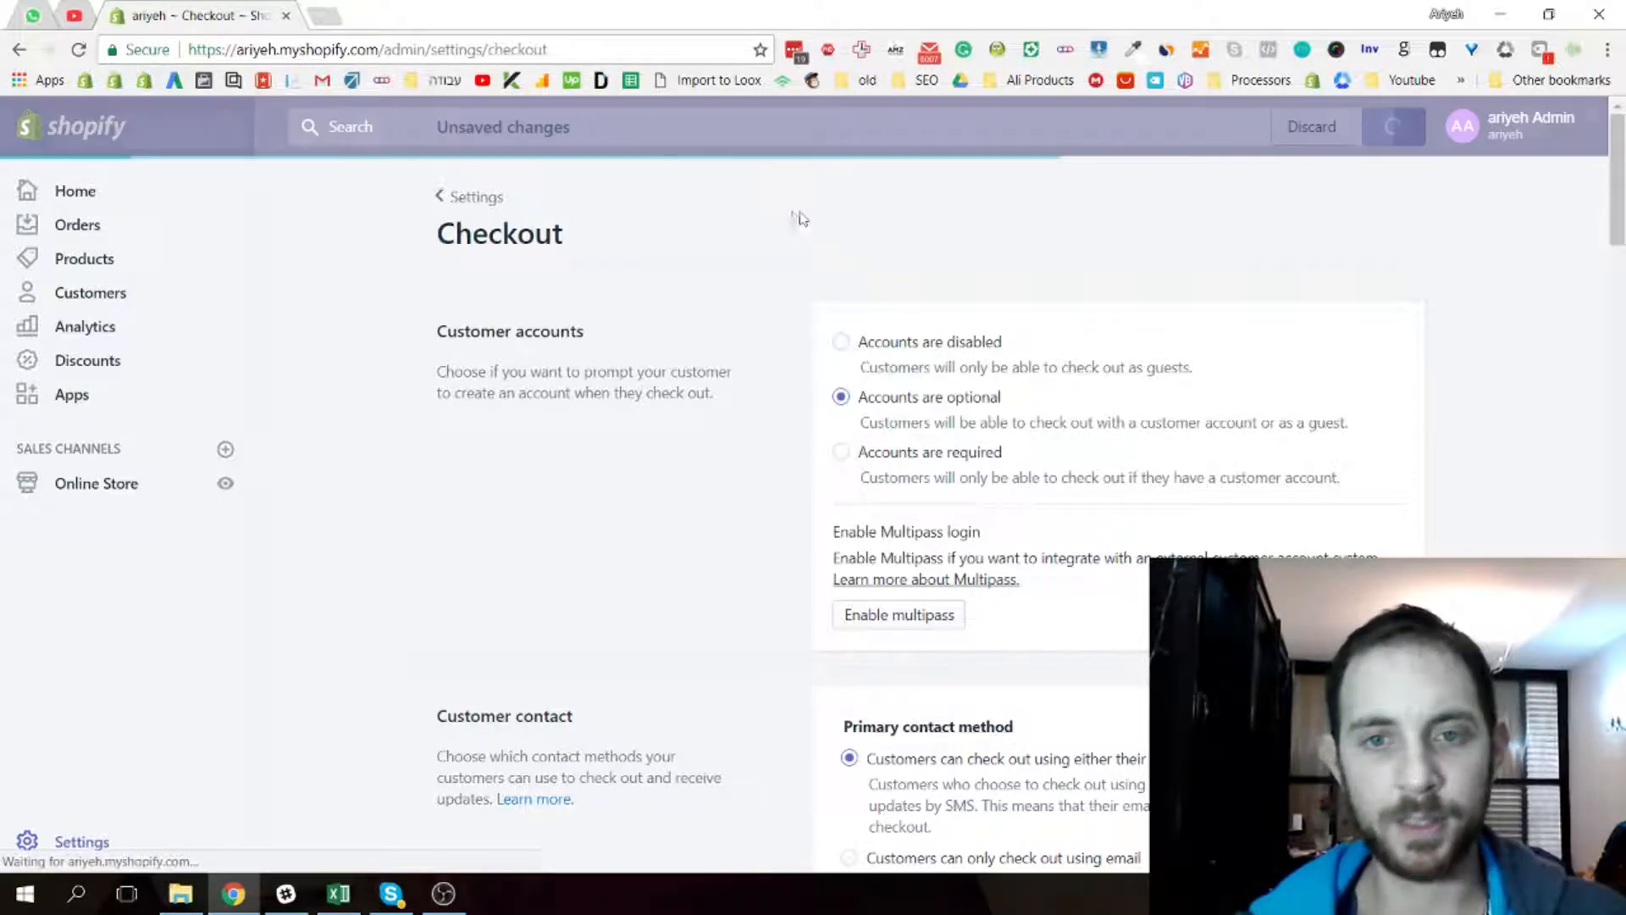
Go to the shipping settings and open the Rest of world shipping zone for editing
left_click(475, 198)
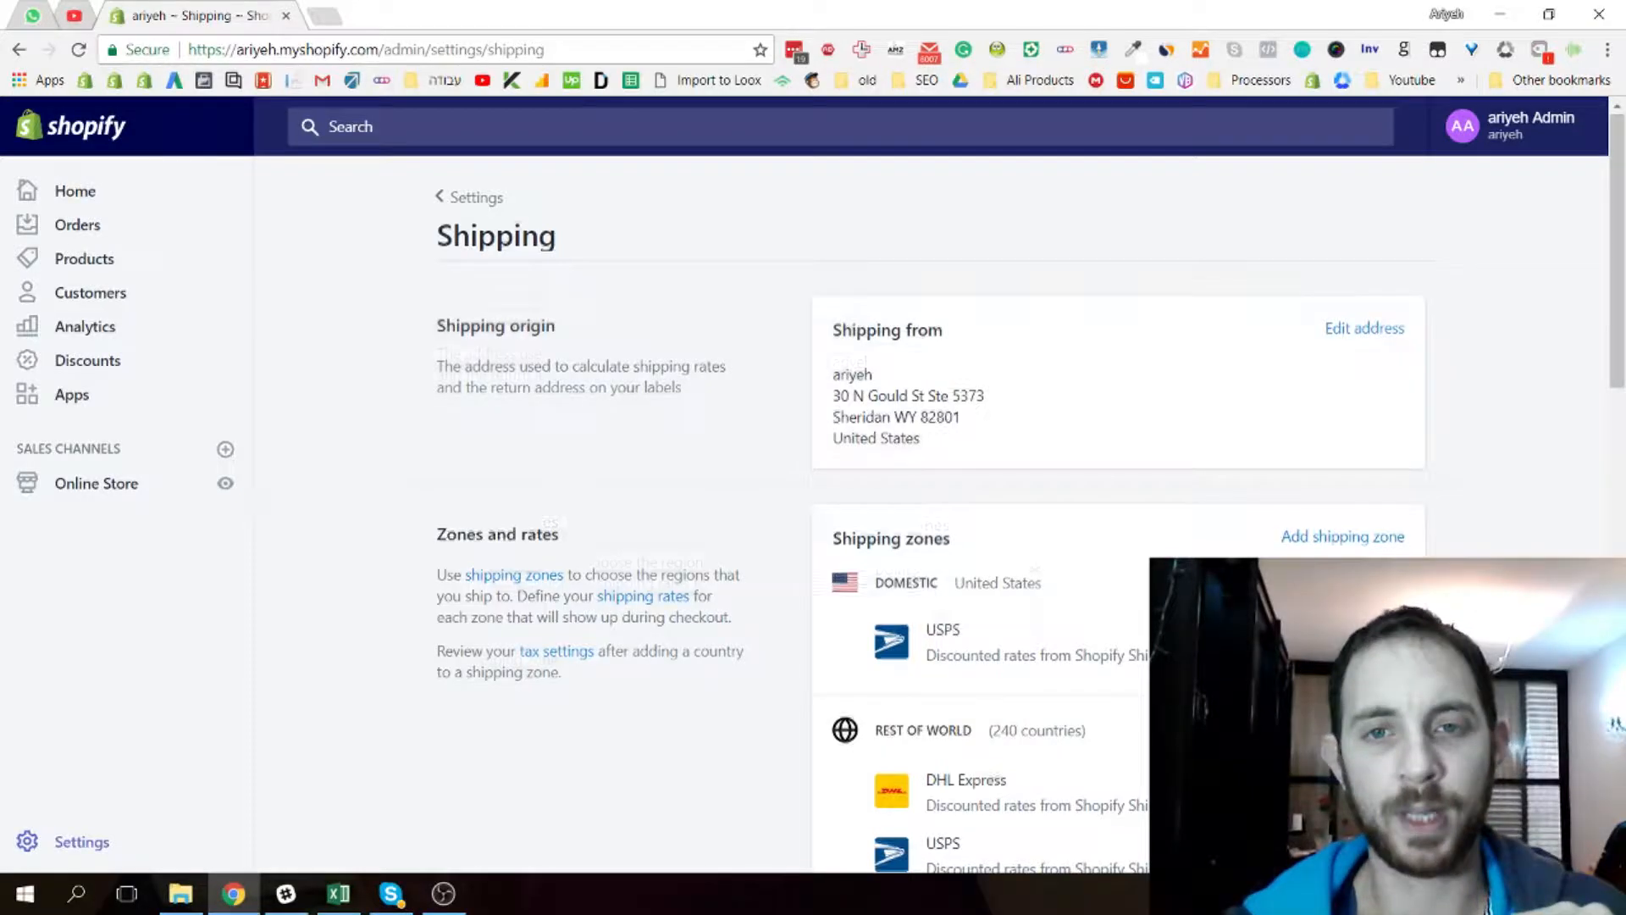
scroll(1391, 521, "down", 3)
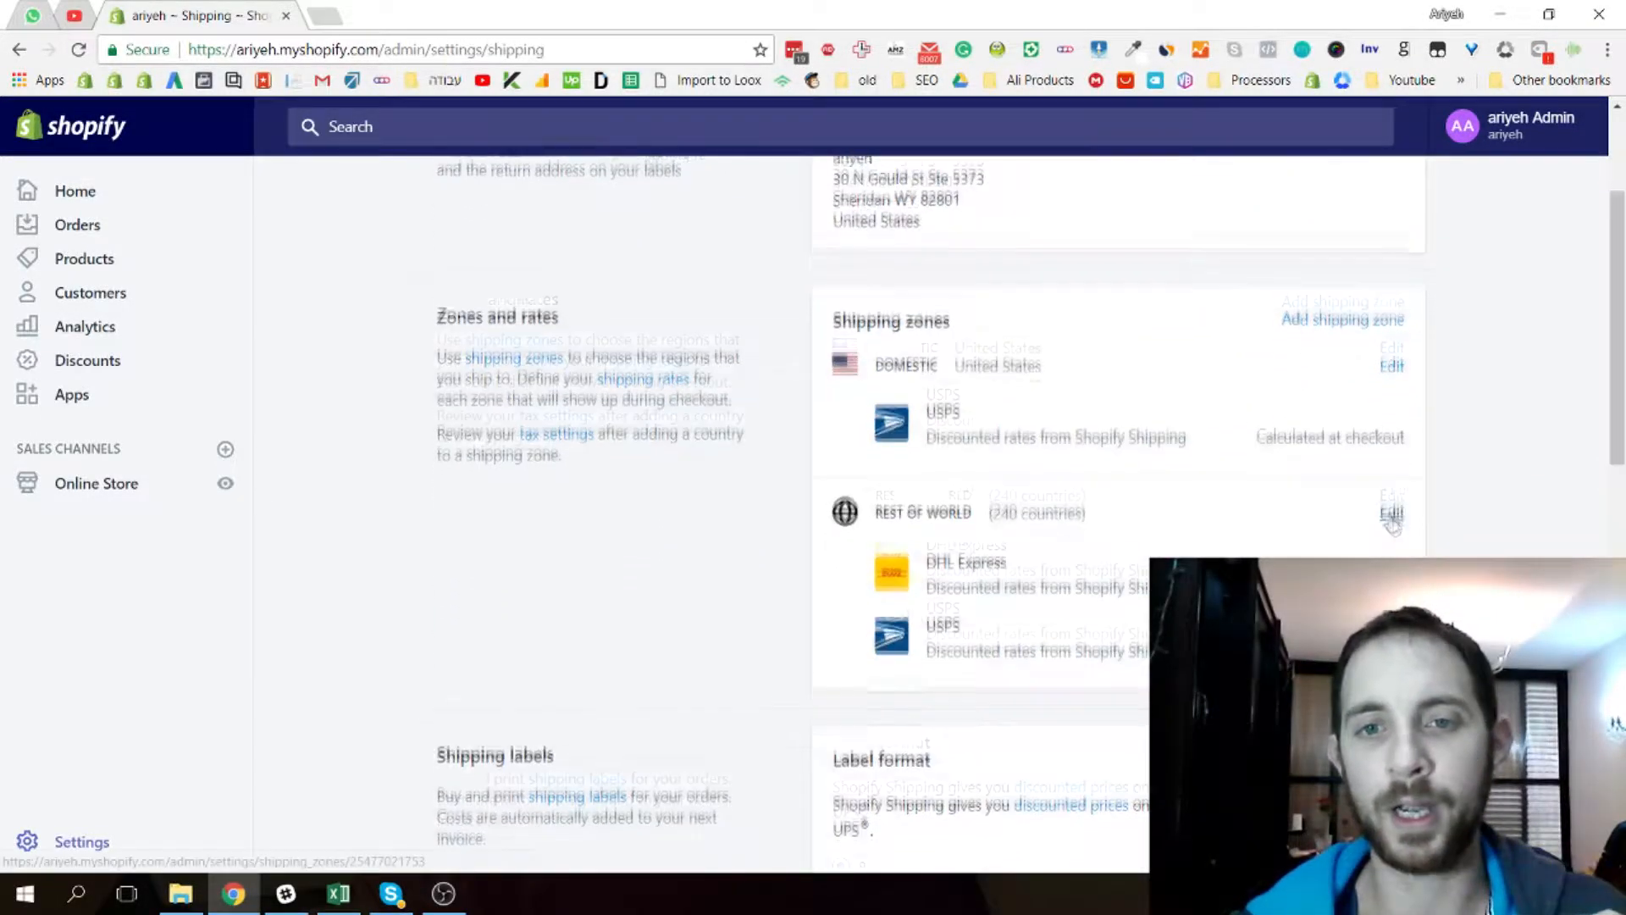
scroll(1392, 521, "down", 2)
scroll(1354, 473, "up", 2)
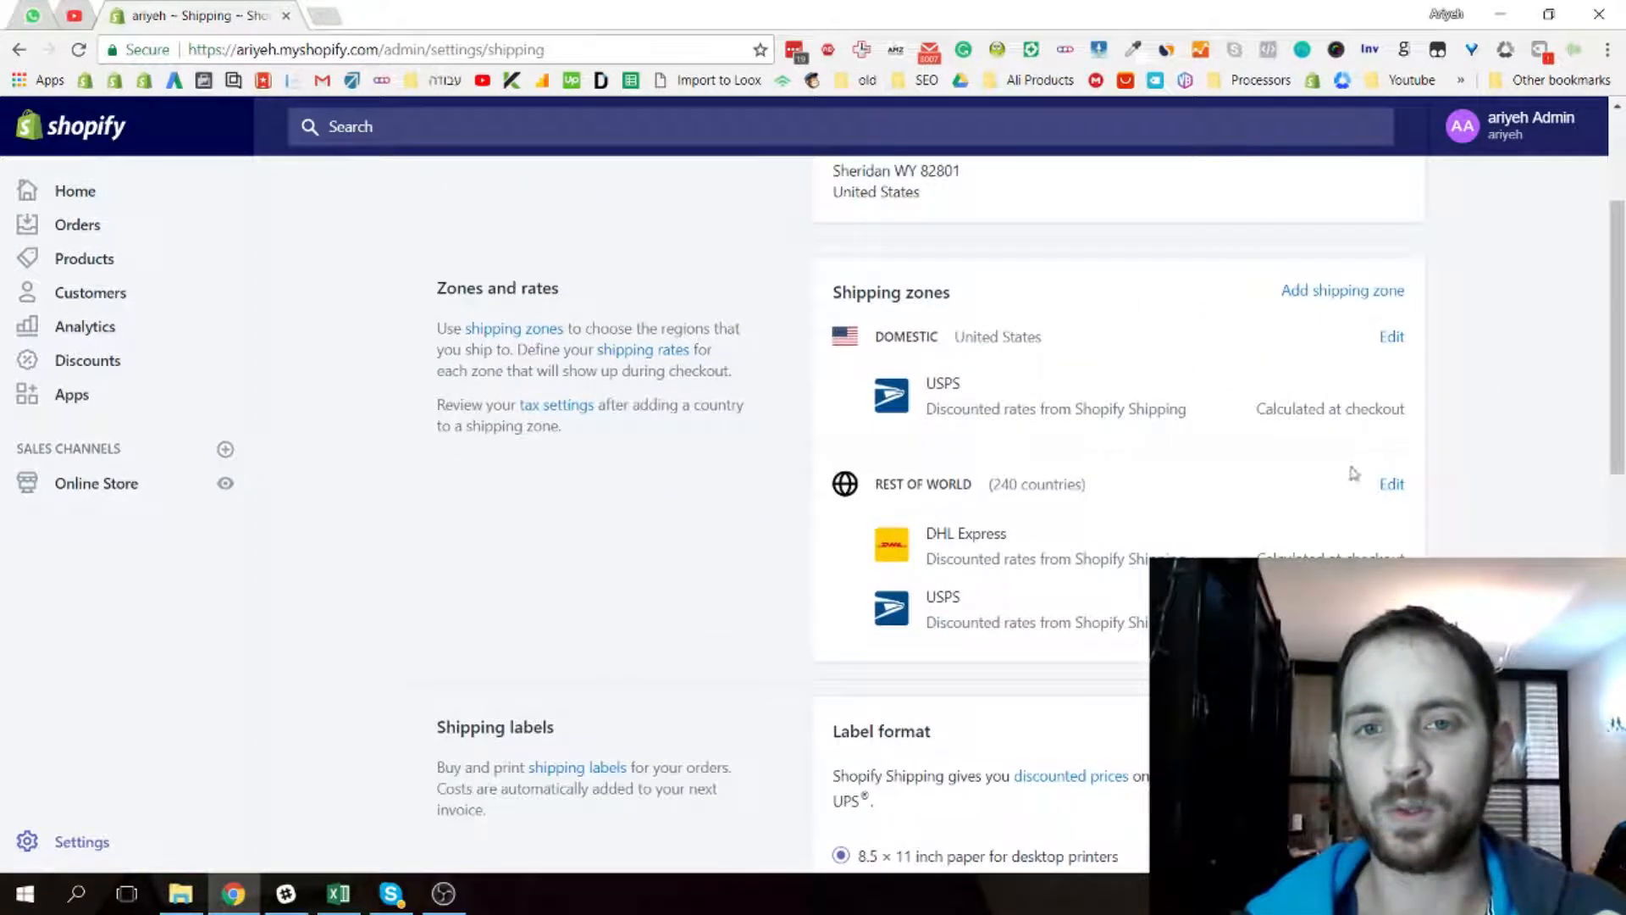
left_click(1390, 495)
scroll(1065, 483, "down", 1)
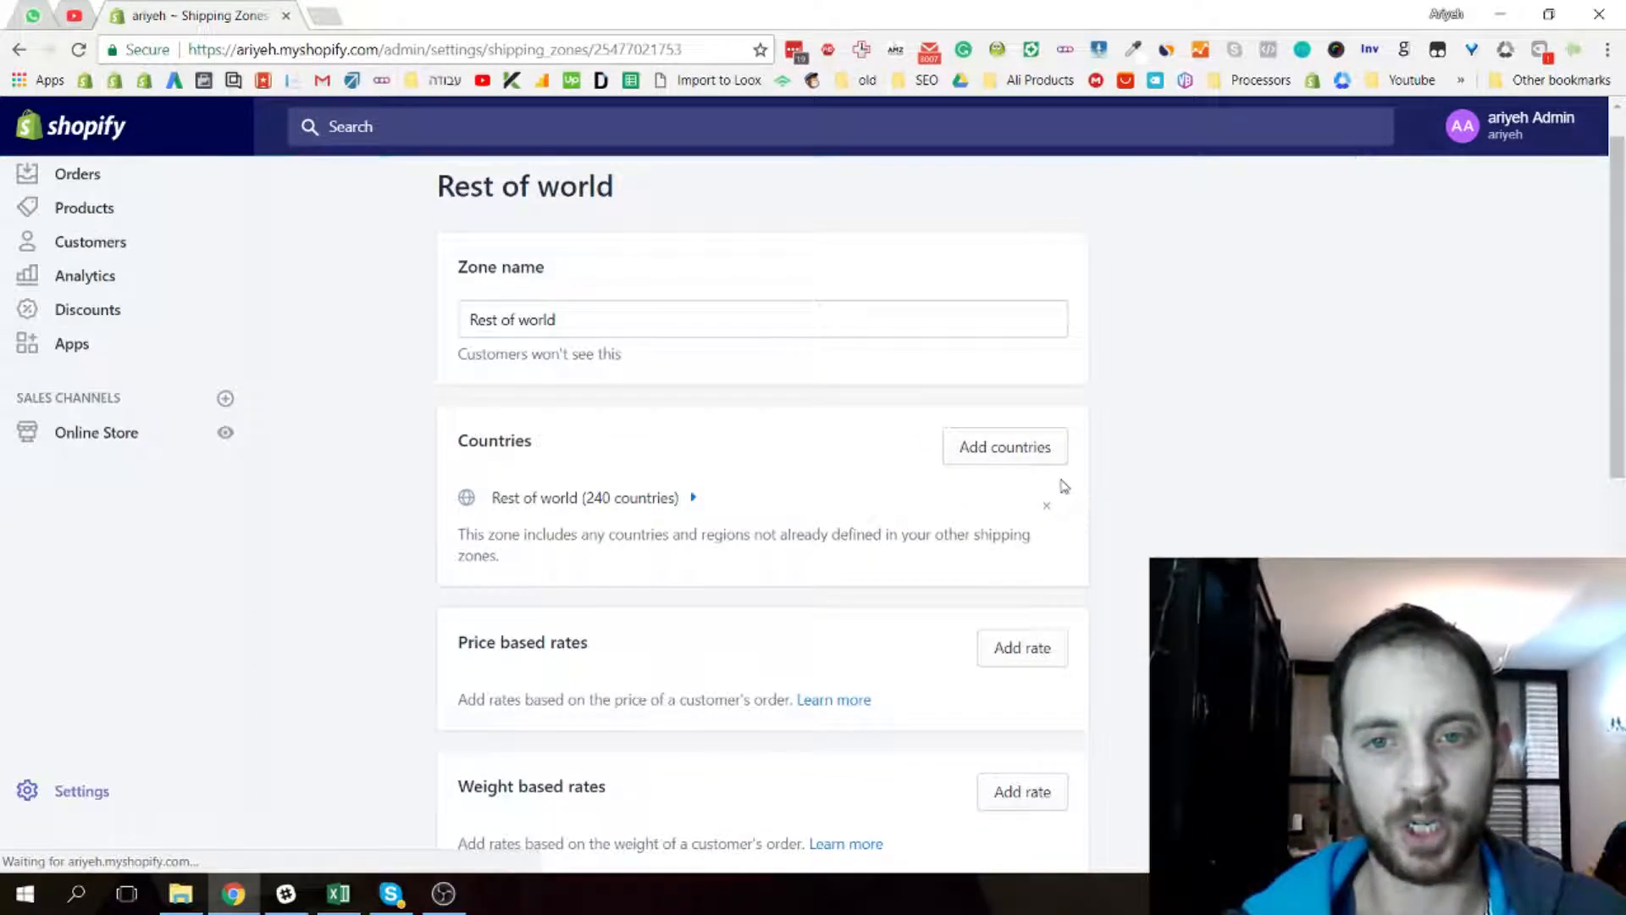
Remove the USPS and DHL Express calculated rates from the Rest of world zone
scroll(913, 430, "down", 5)
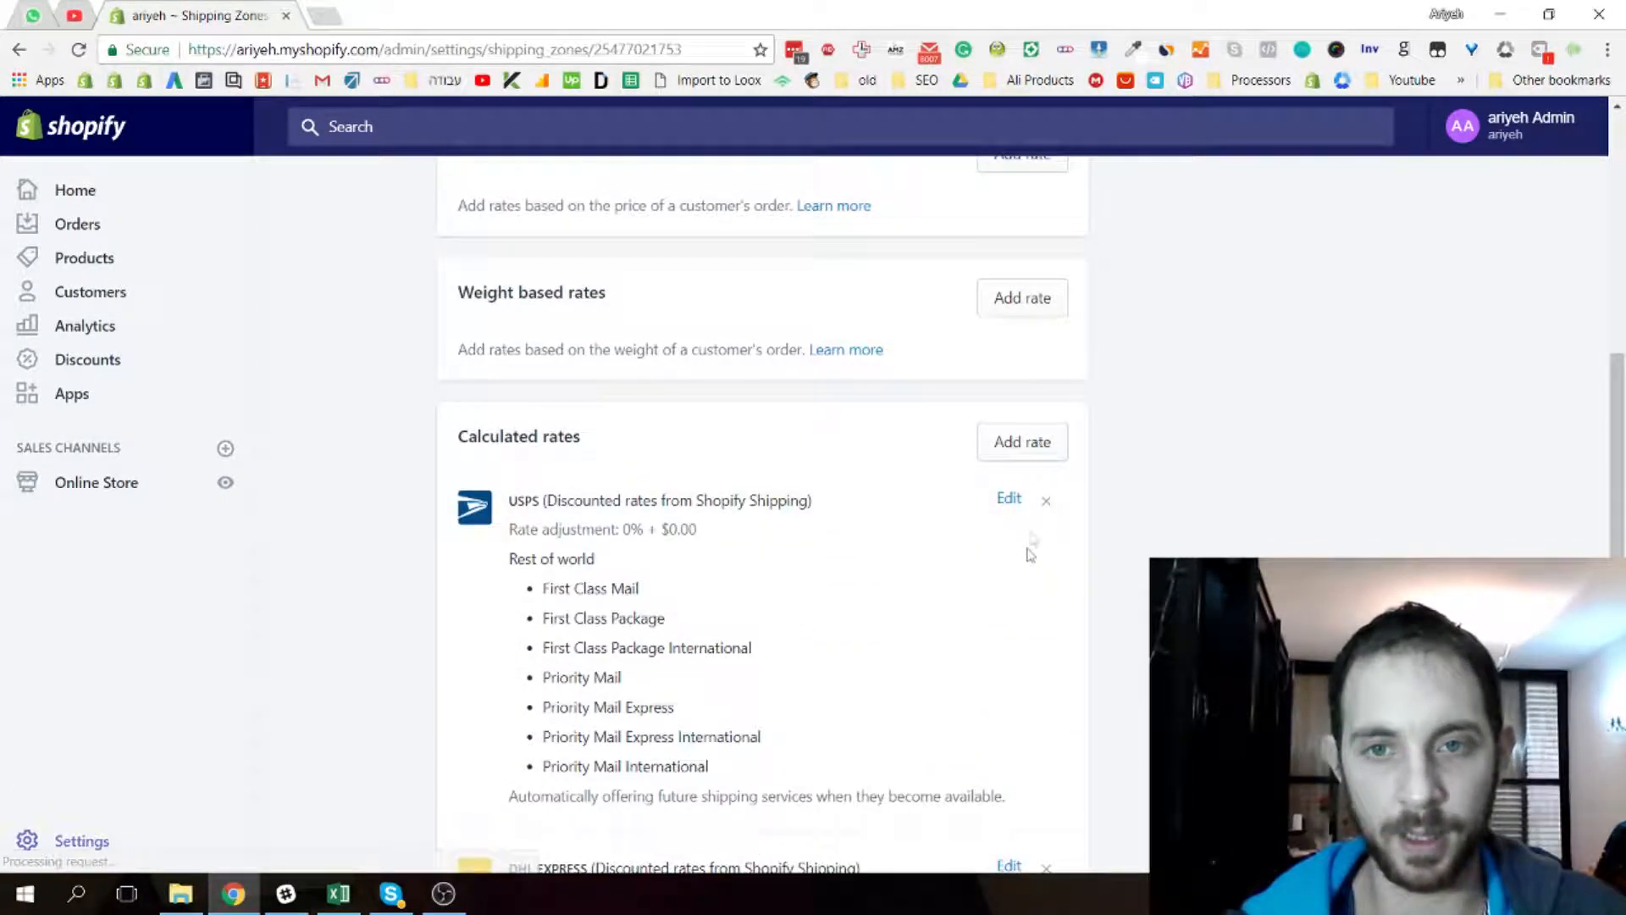
left_click(1046, 506)
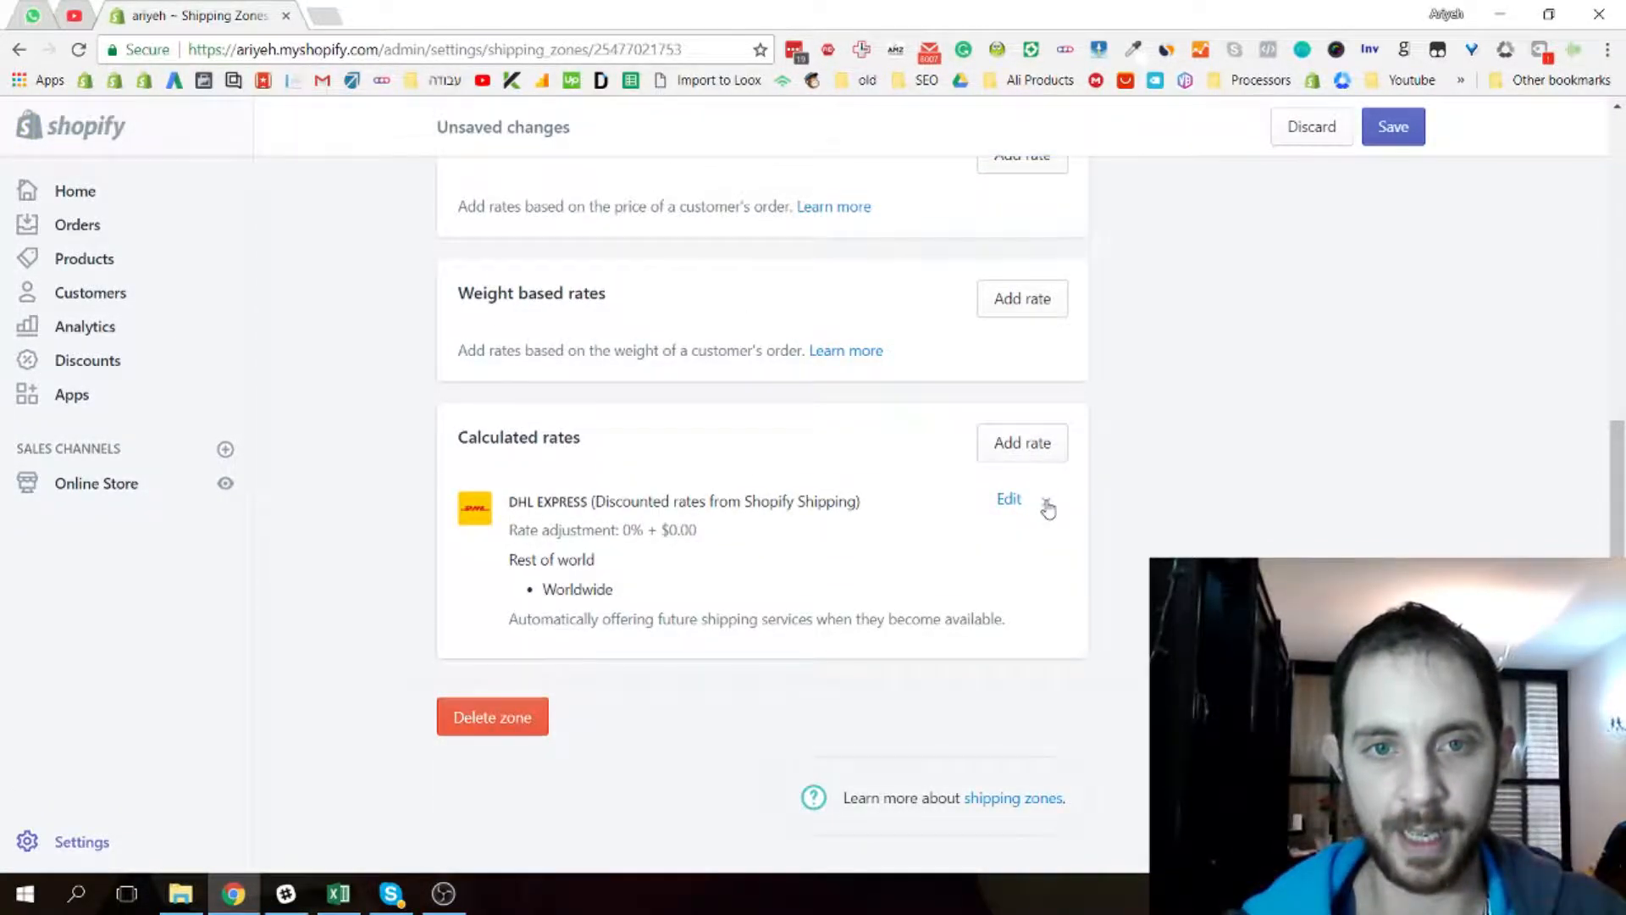
left_click(1046, 504)
Start a new price based rate and name it "Worldwide FREE Shipping (10-40 Business Days)"
scroll(1246, 500, "up", 2)
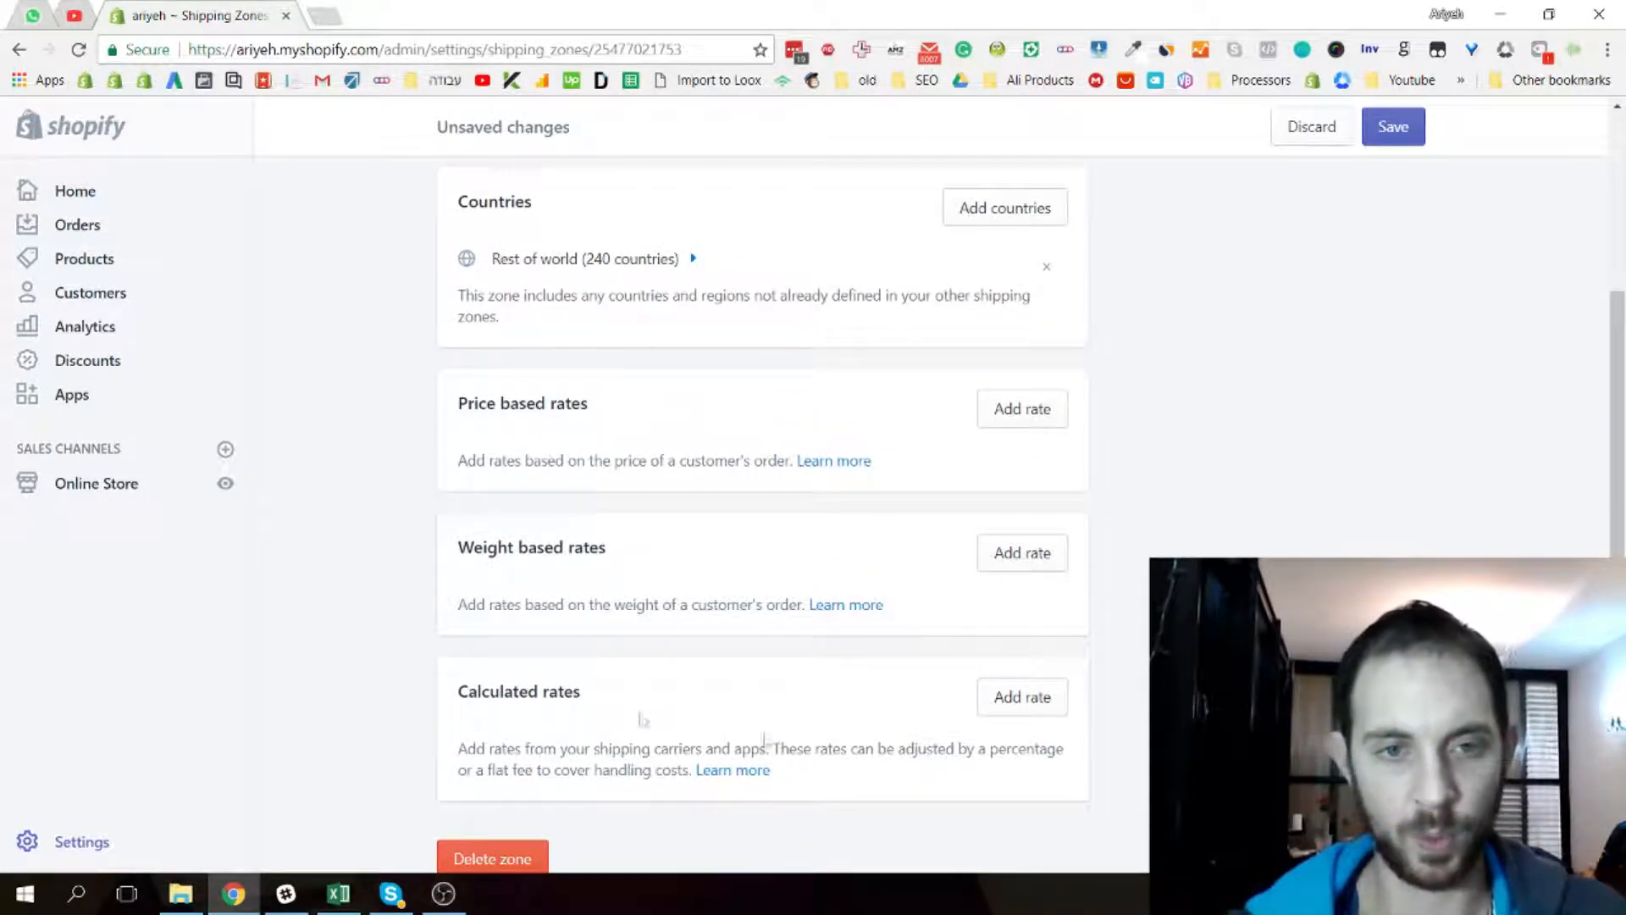
scroll(932, 733, "up", 1)
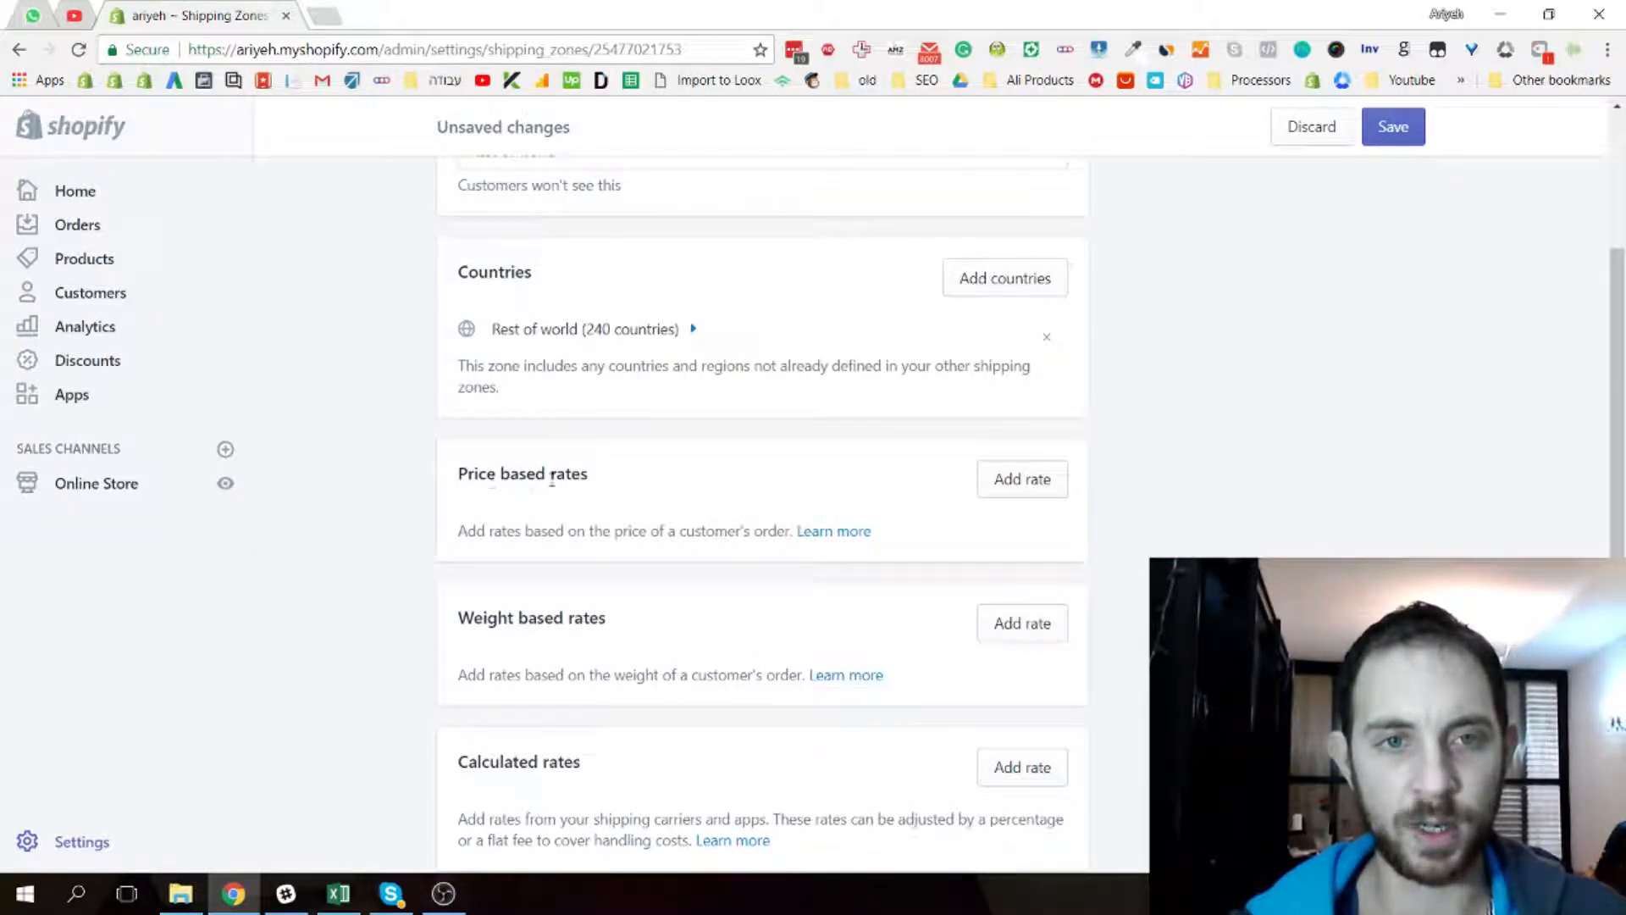
left_click(1017, 493)
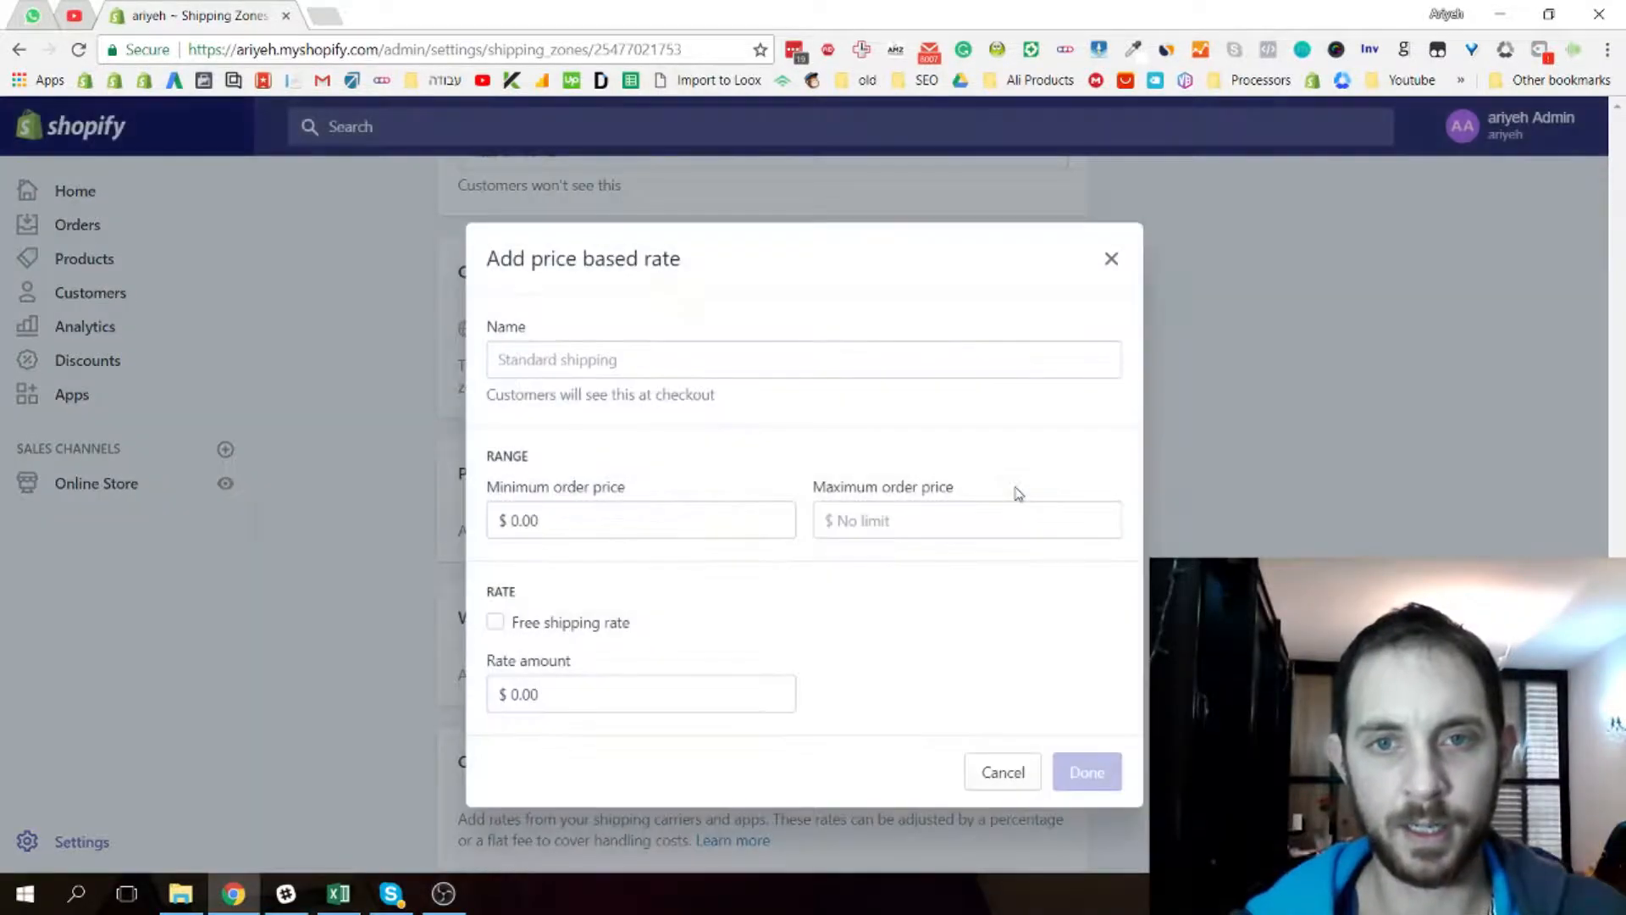
left_click(577, 361)
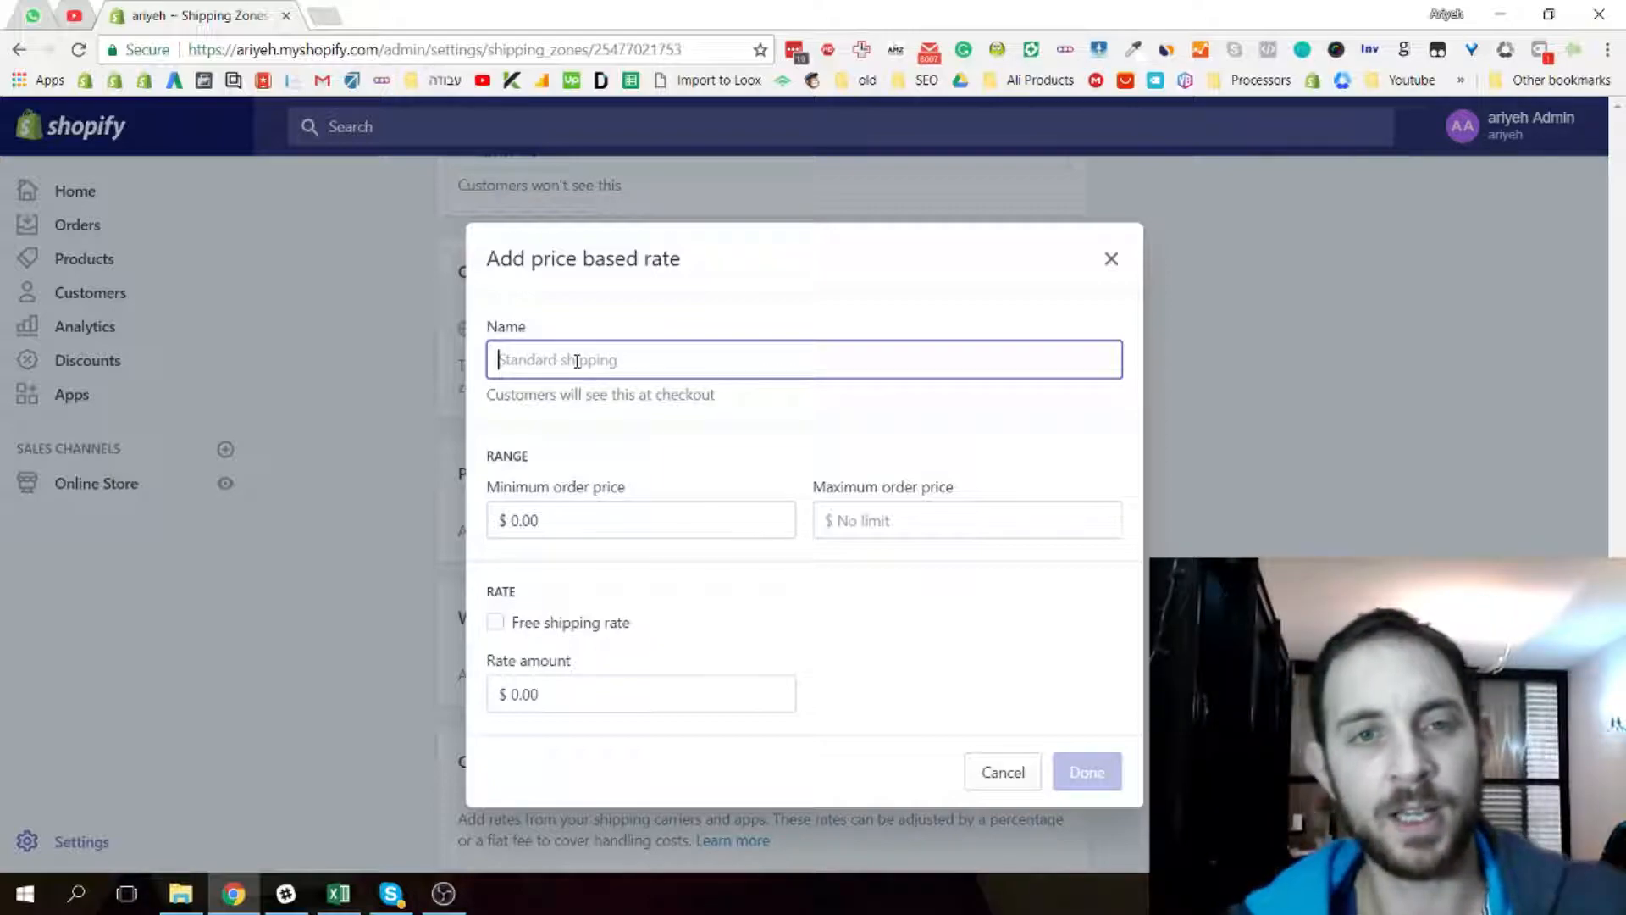
type("Worlwide FREE SH")
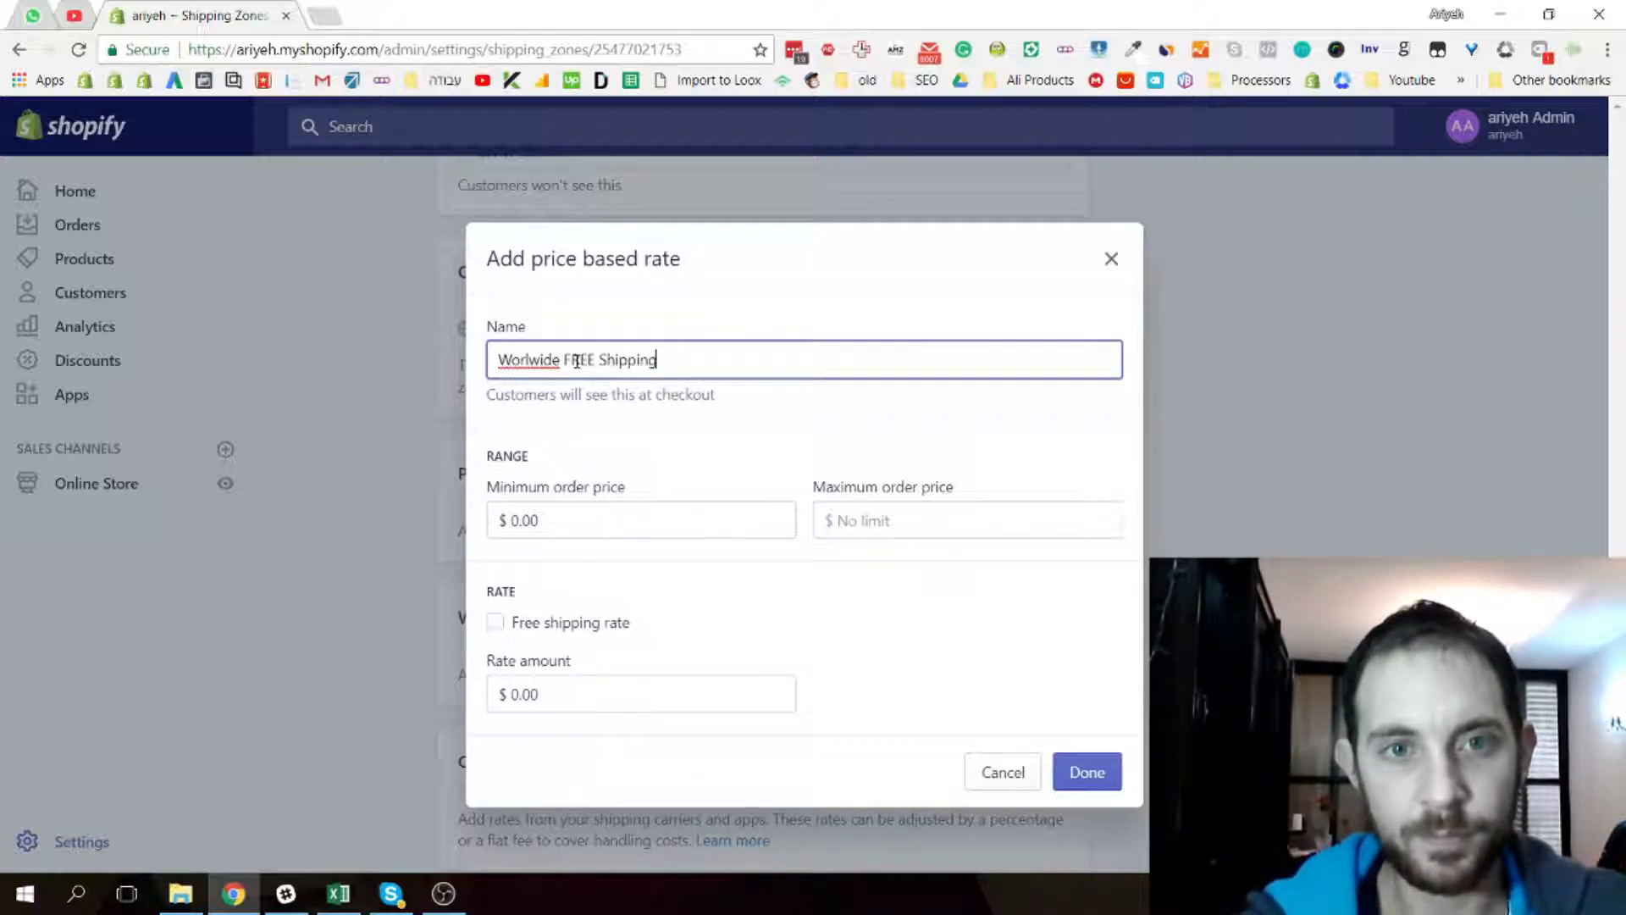
right_click(532, 360)
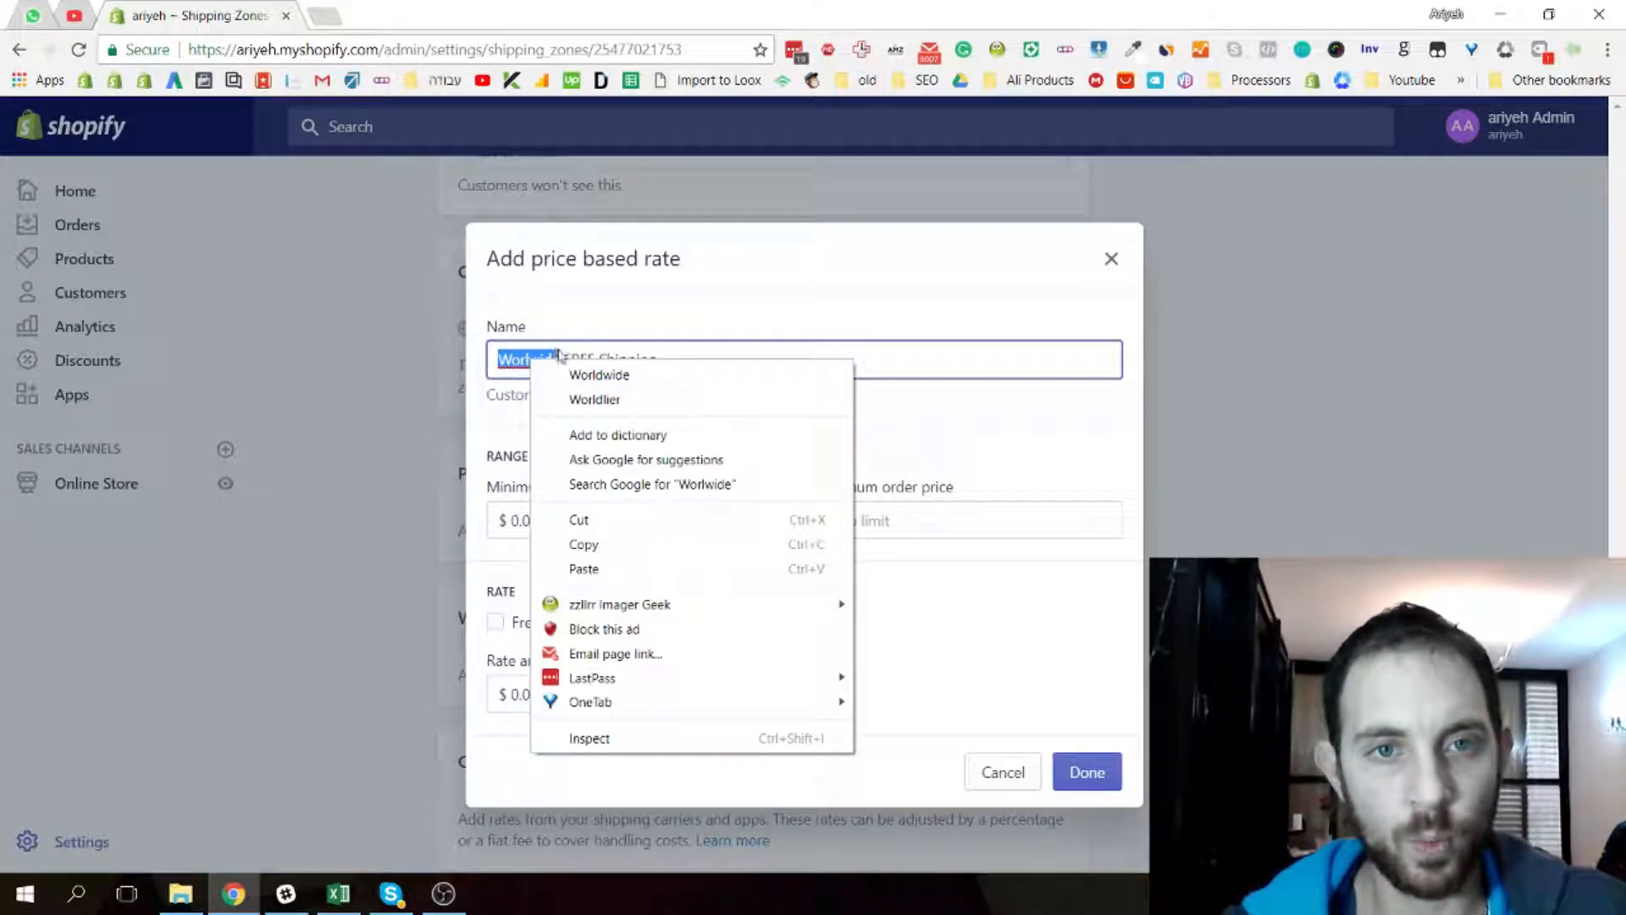
left_click(599, 370)
left_click(694, 351)
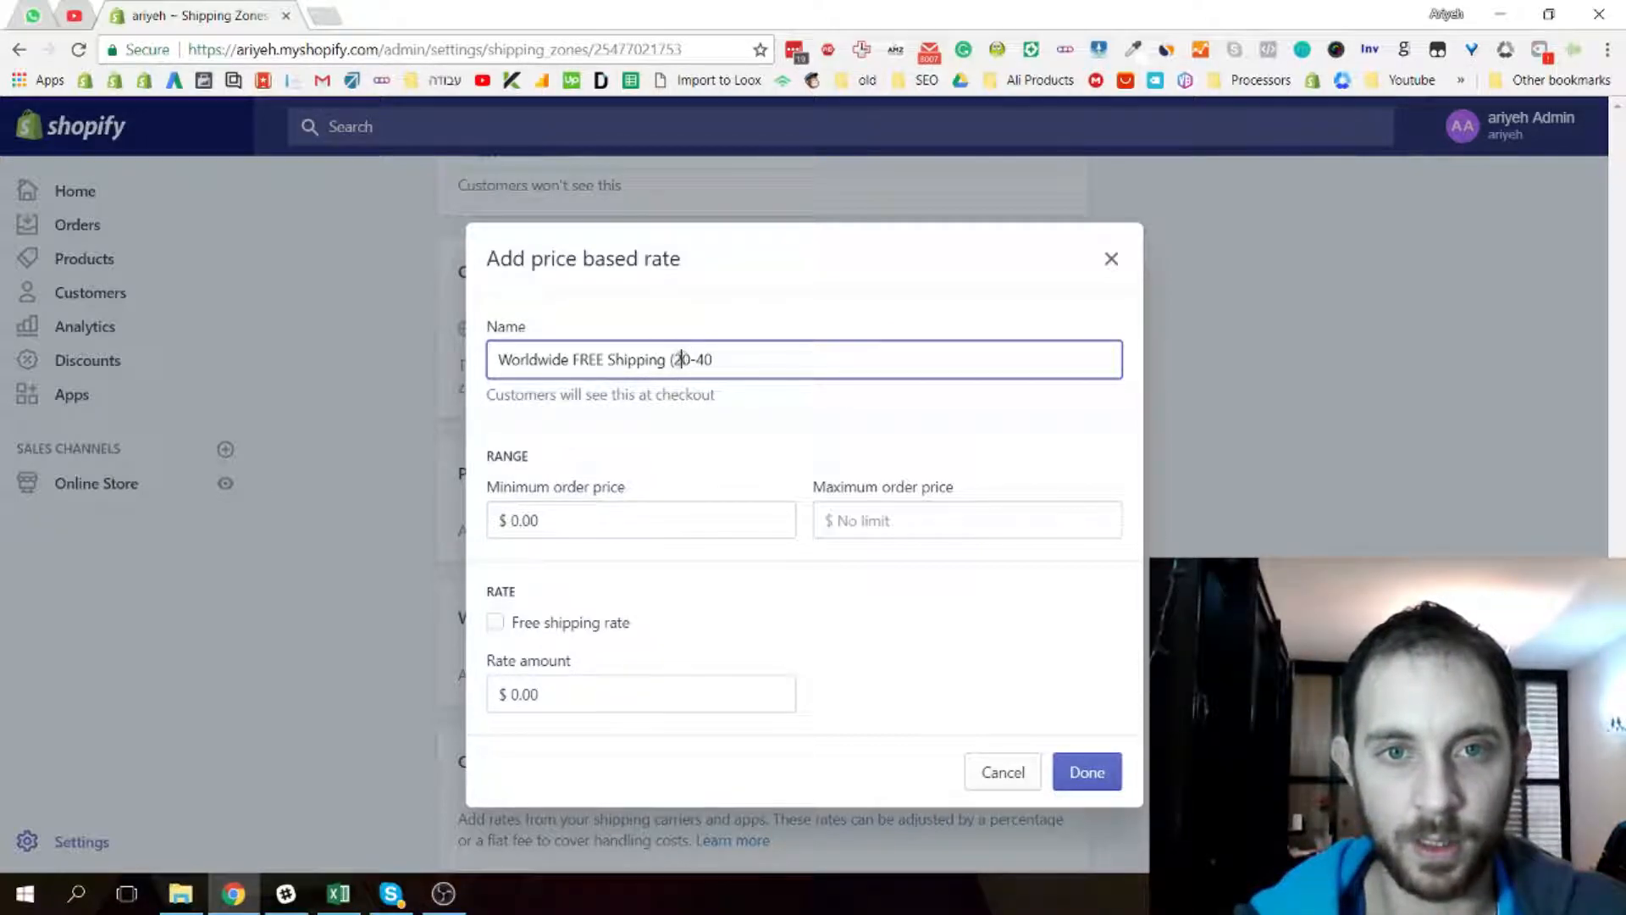
left_click_drag(682, 357, 674, 358)
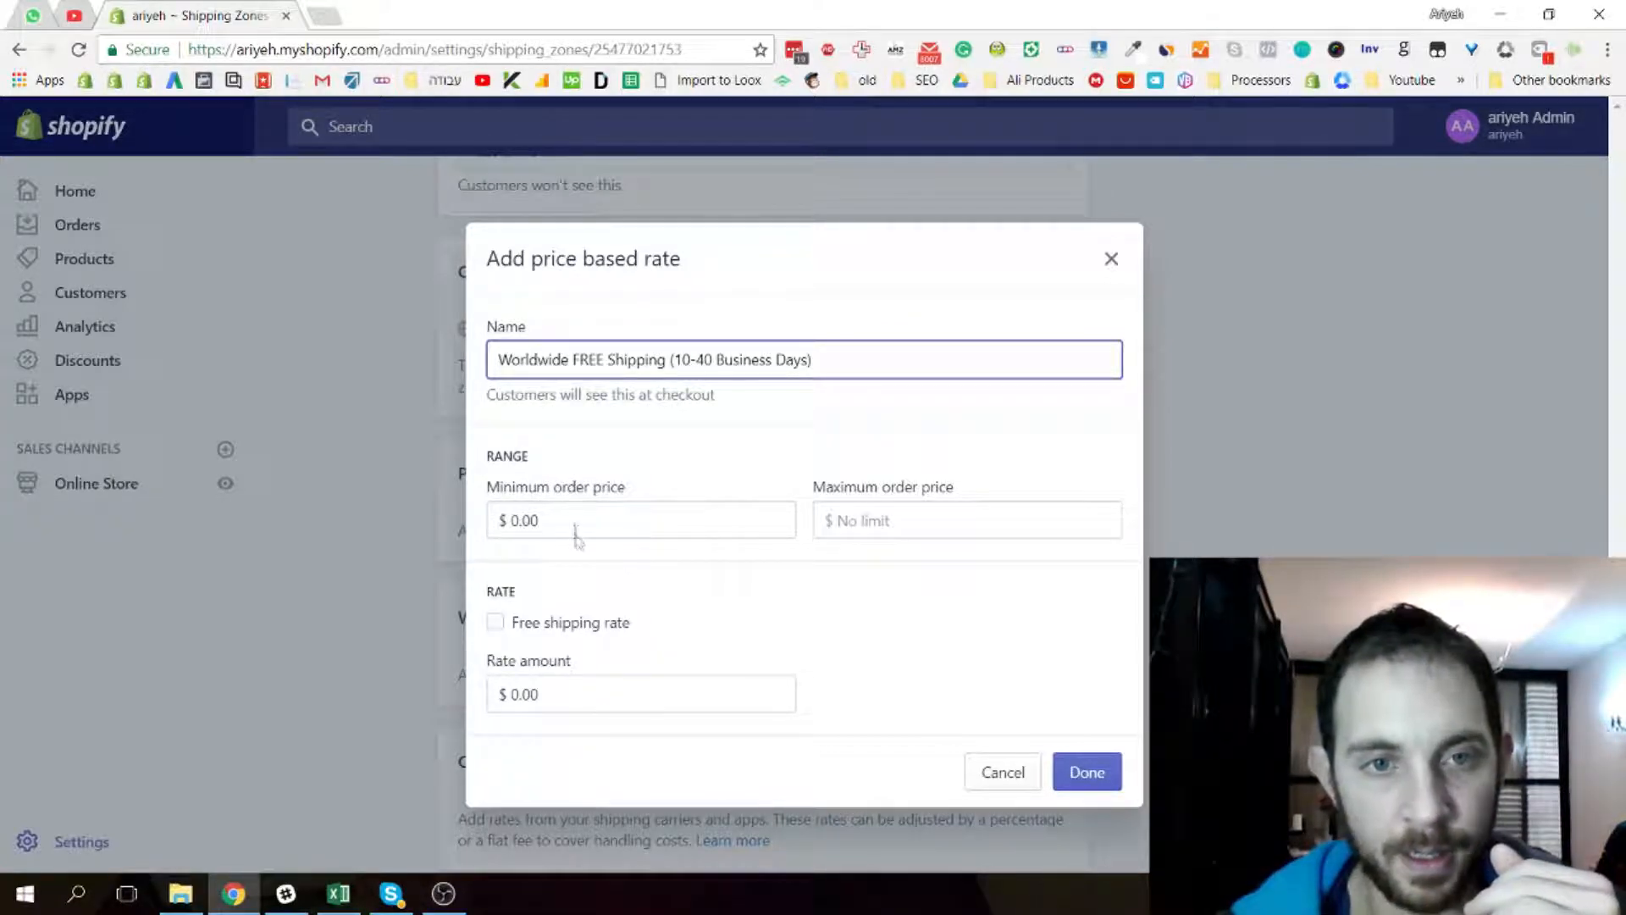
Make it a free shipping rate, copy its name for reuse, and add the rate to the zone
left_click(495, 623)
triple_click(852, 364)
key("ctrl+c")
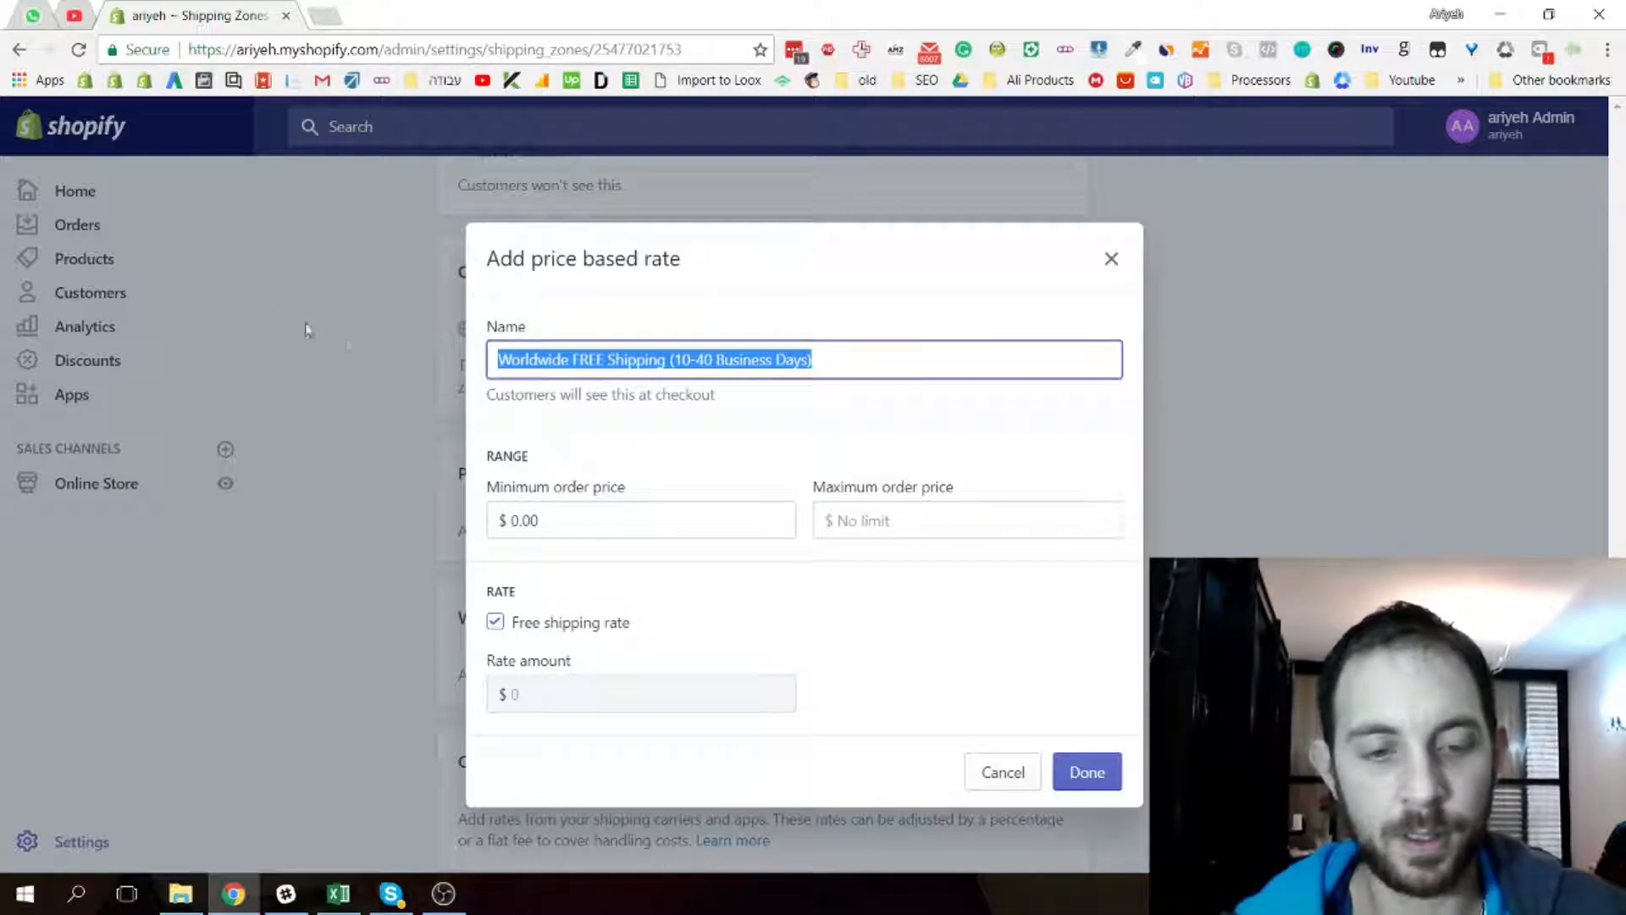
left_click(1083, 776)
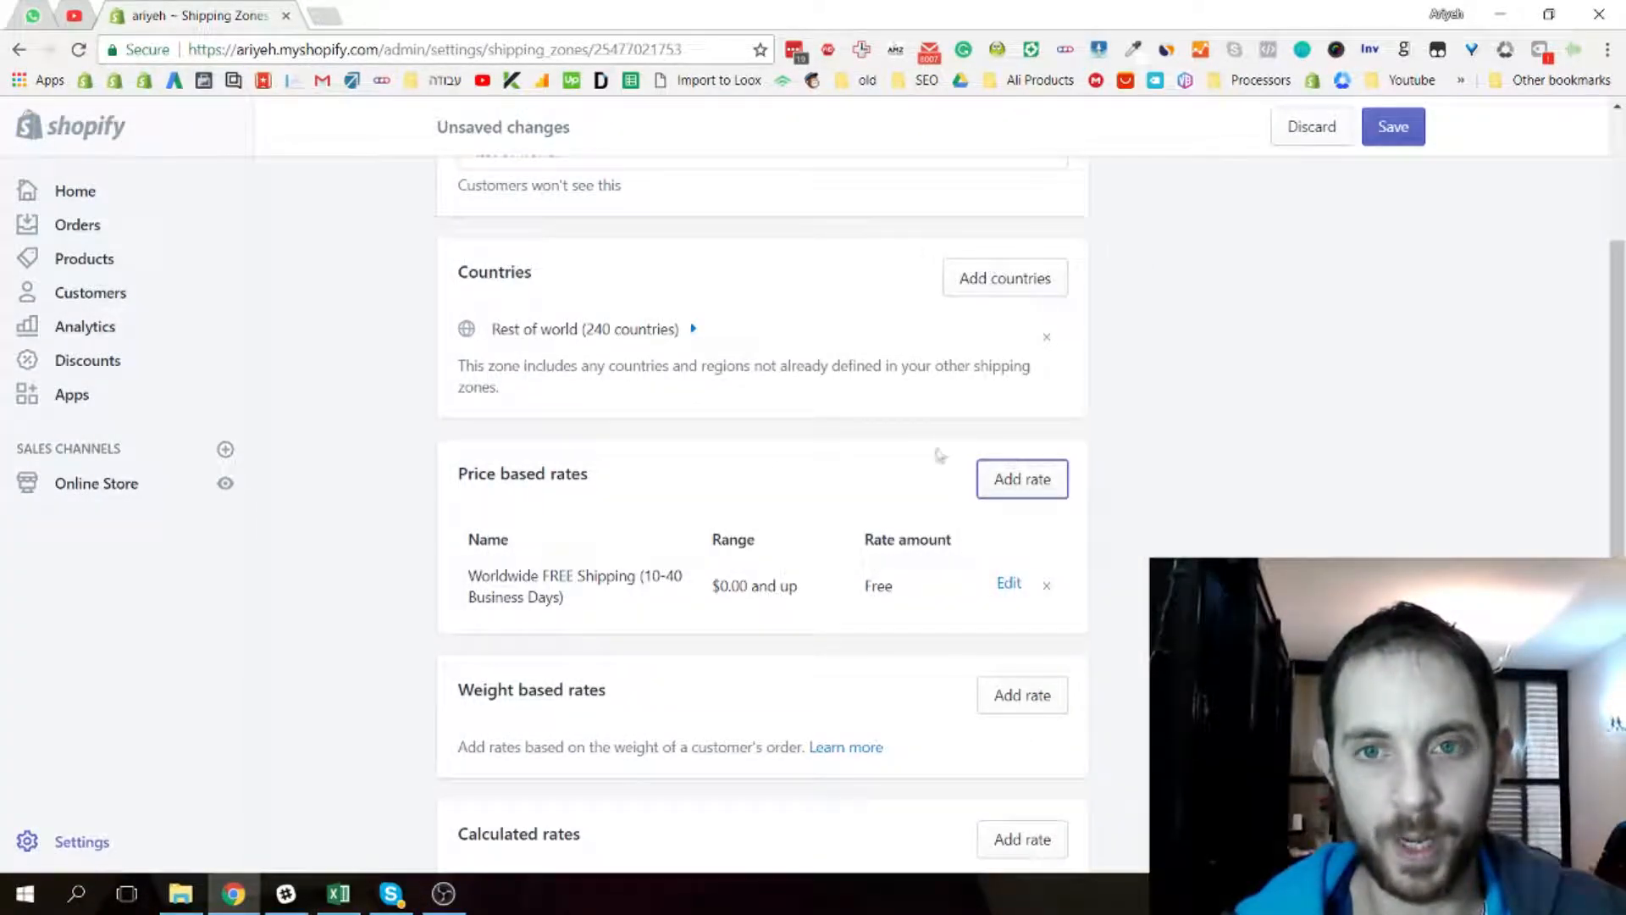
Start a second price based rate from the copied name, changed to "Worldwide Insured Shipping (10-40 Business Days)"
left_click(1017, 492)
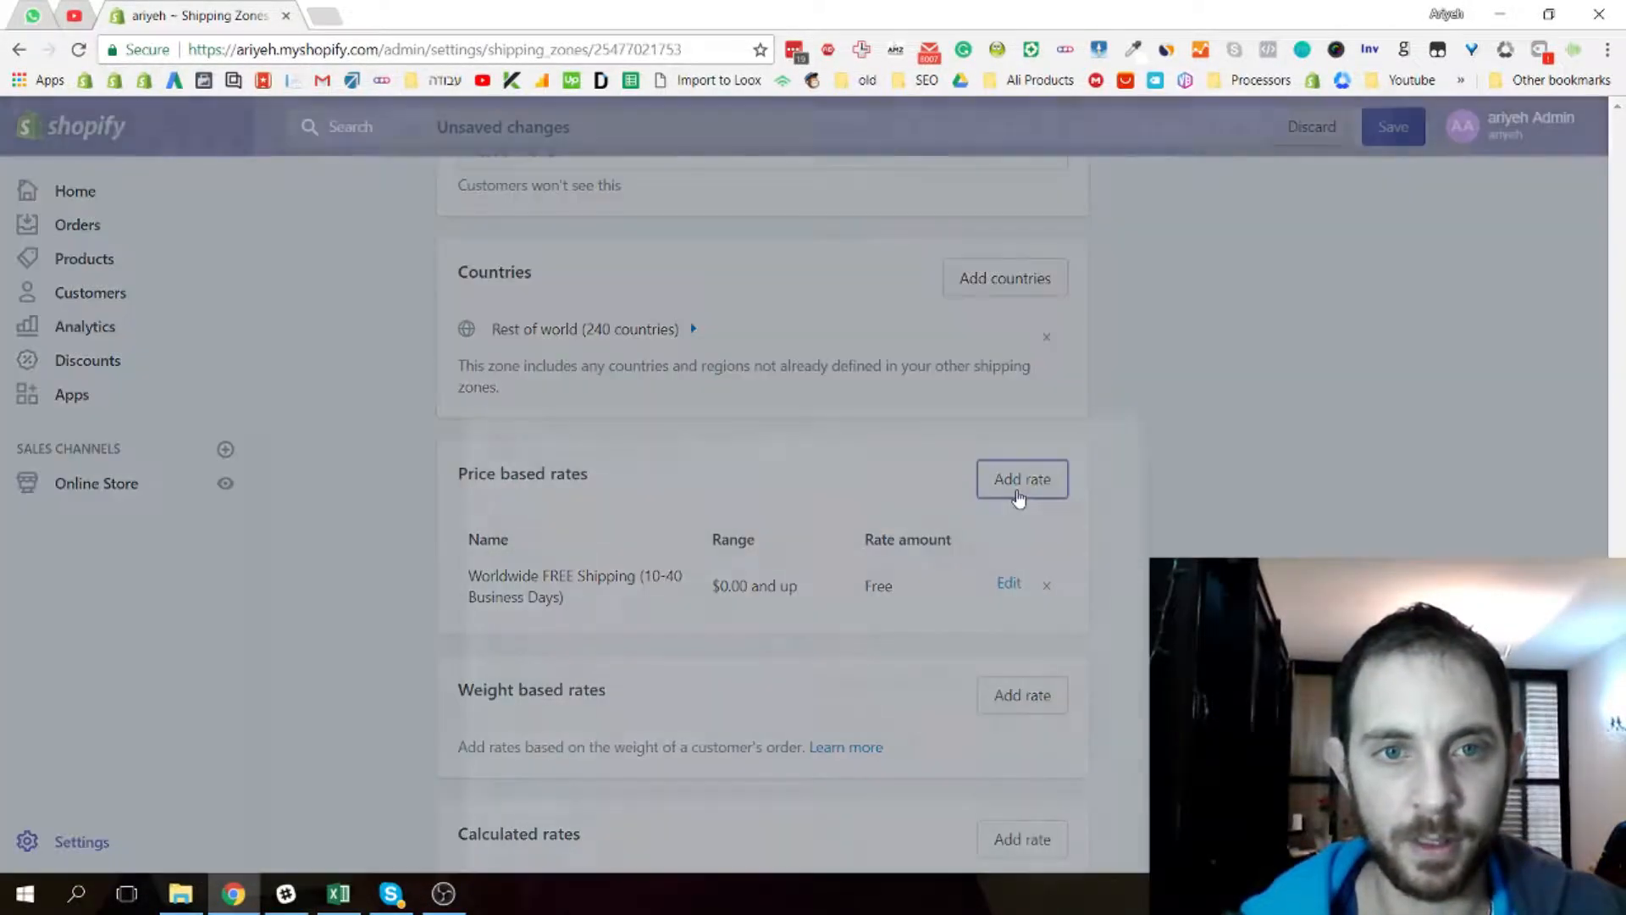
left_click(588, 358)
key("ctrl+v")
double_click(588, 359)
key("BackSpace")
type("Insur")
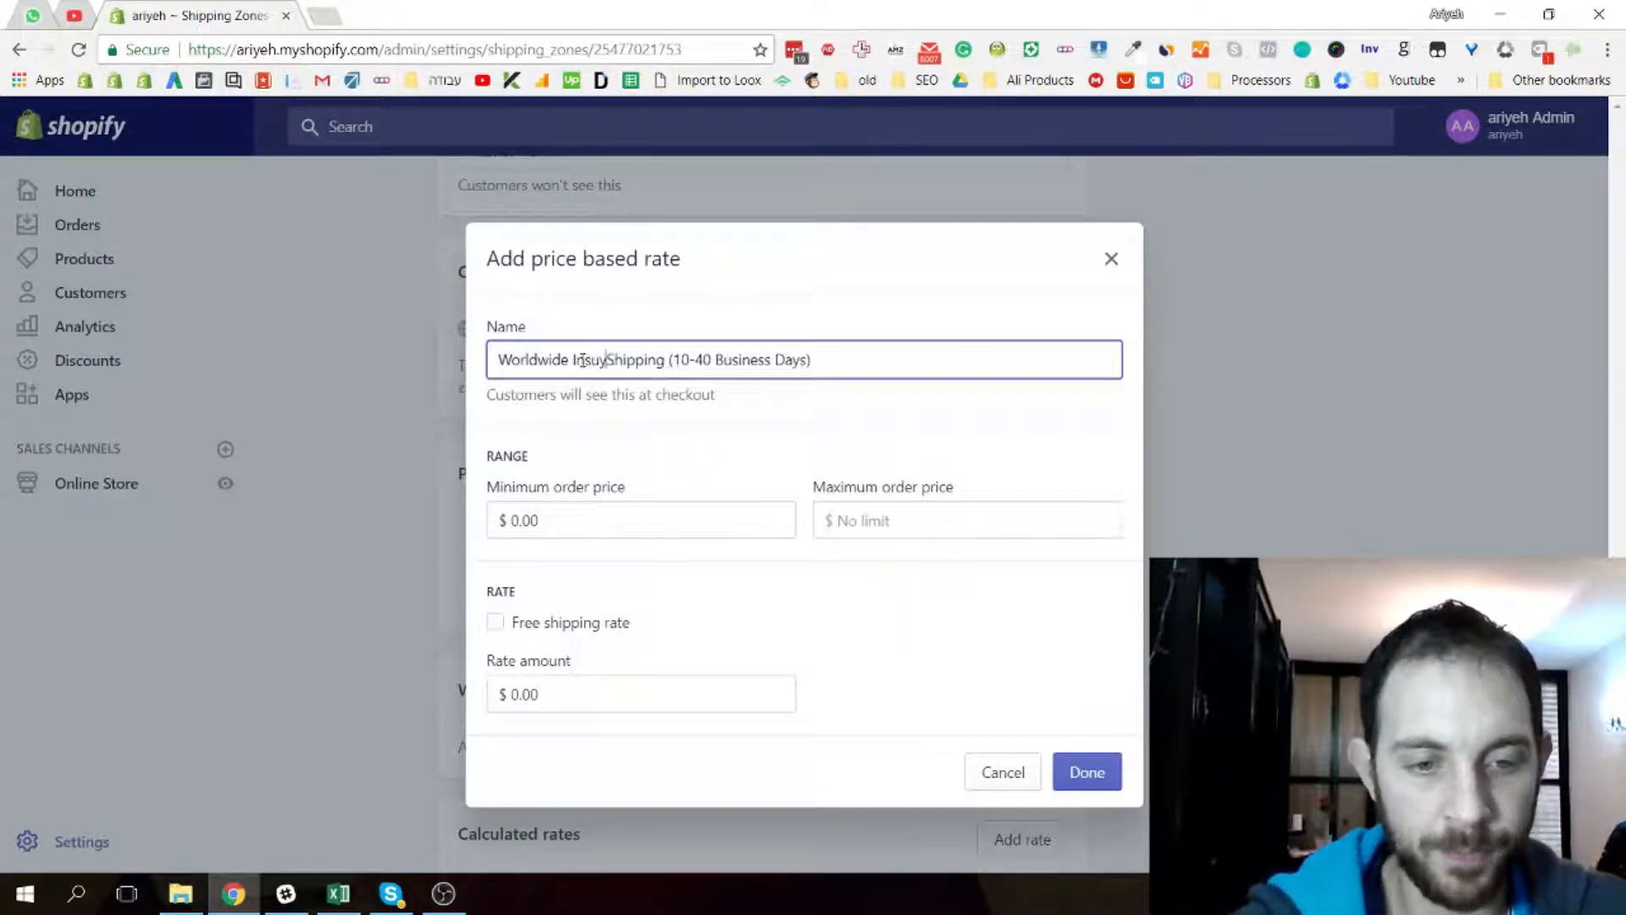
key("BackSpace")
type("red")
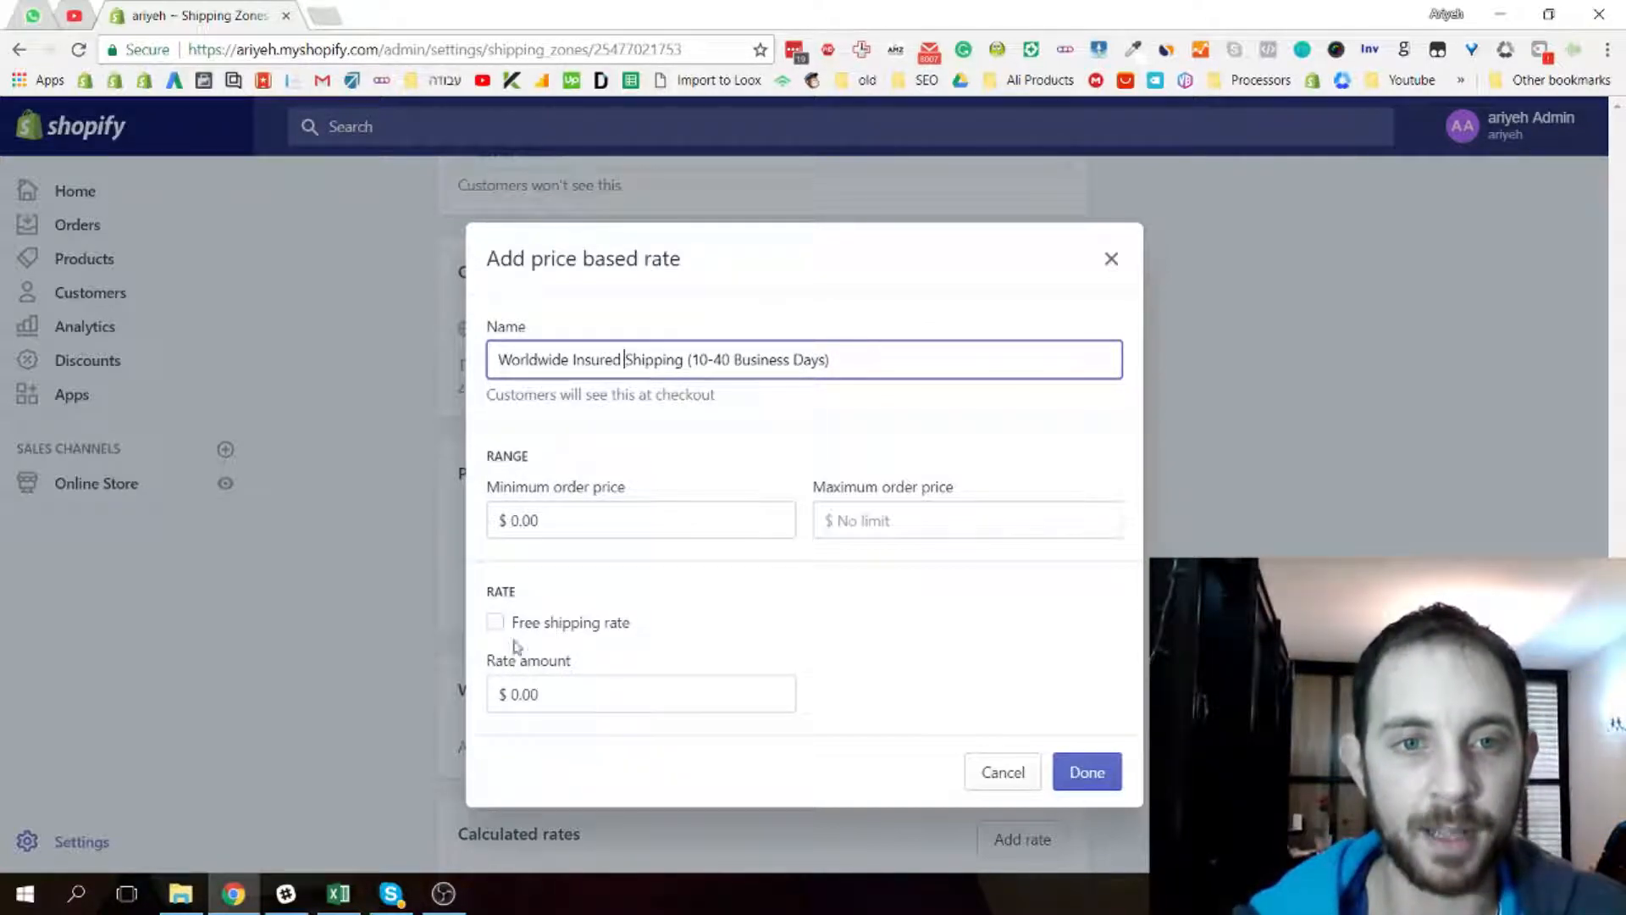
Set the insured shipping rate amount to $1.99
left_click(570, 678)
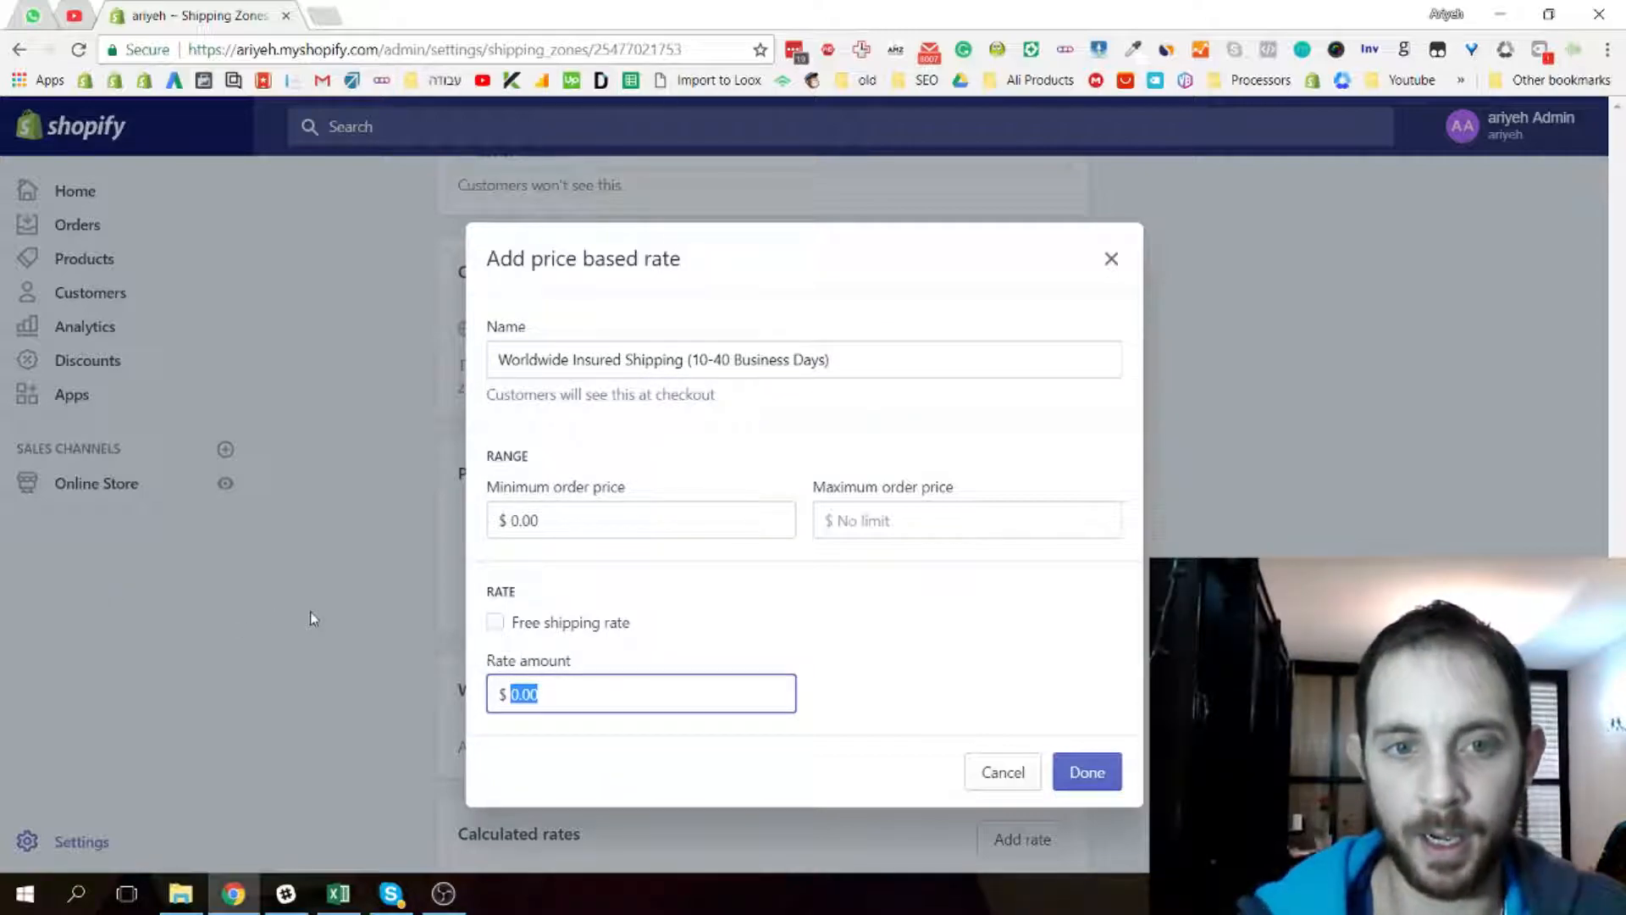
type("1.")
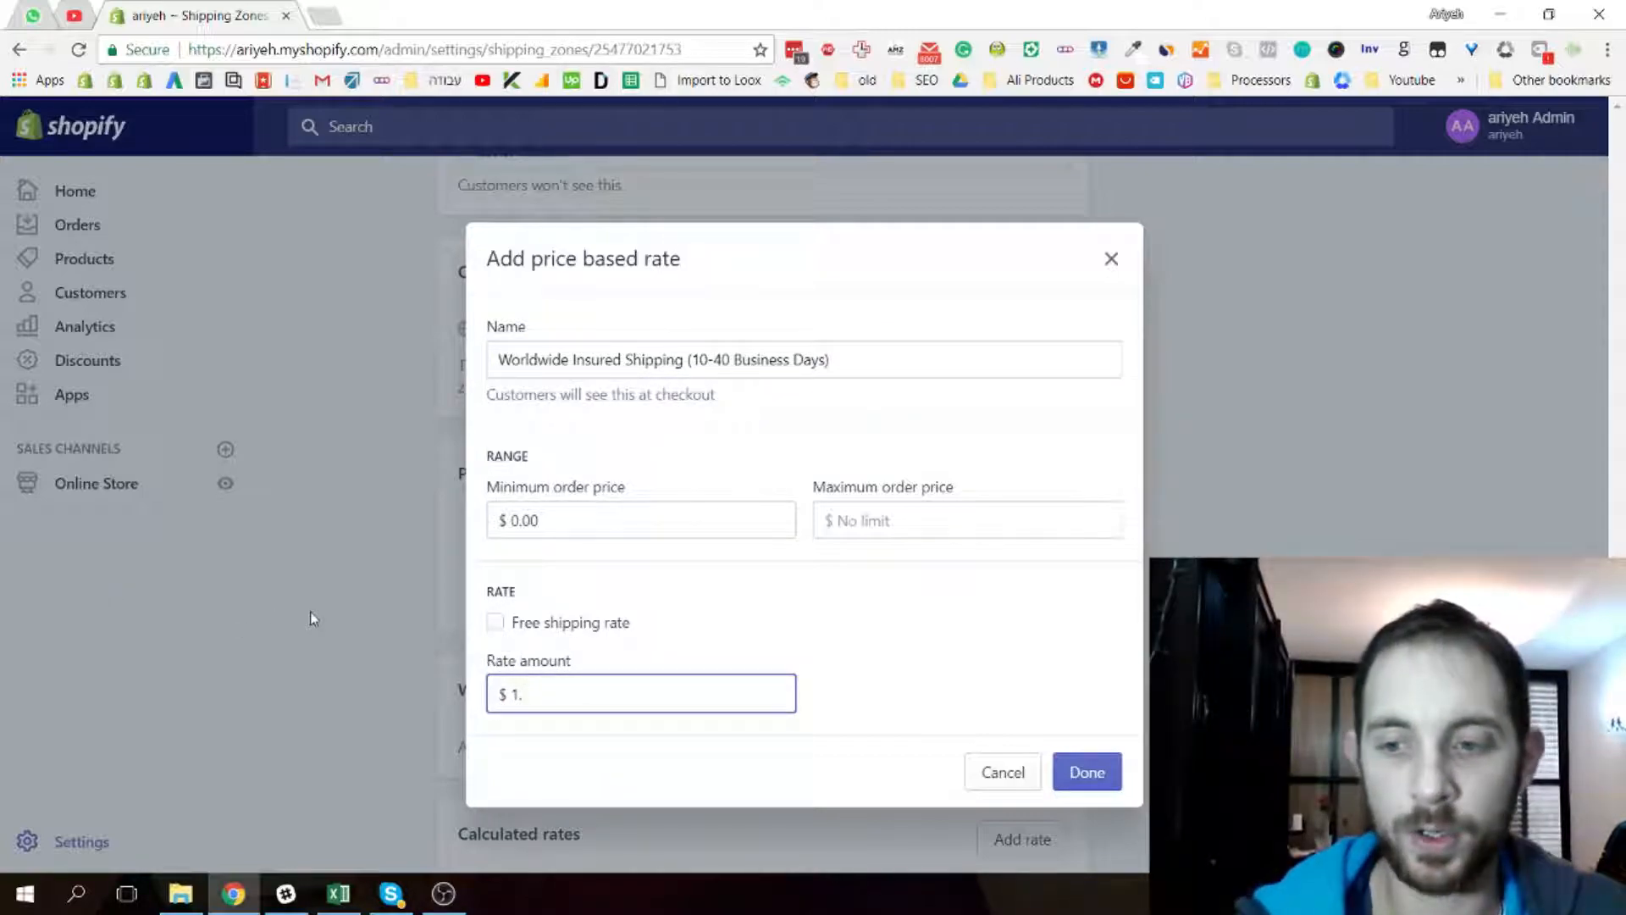
type("99")
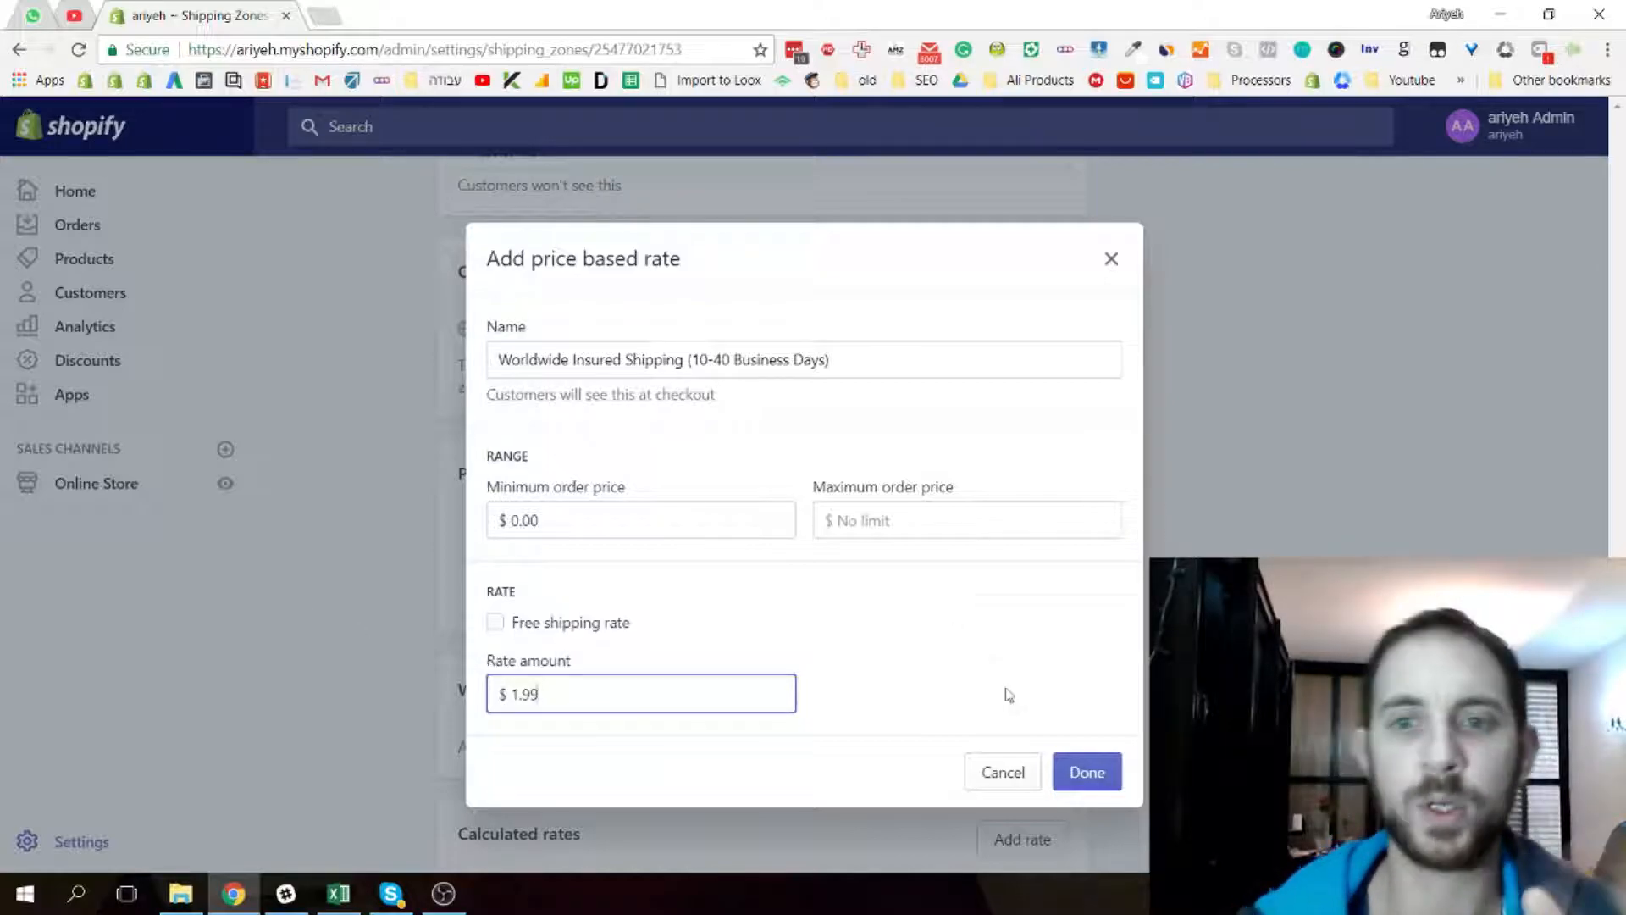
Add the insured shipping rate to the Rest of world zone
left_click(1092, 768)
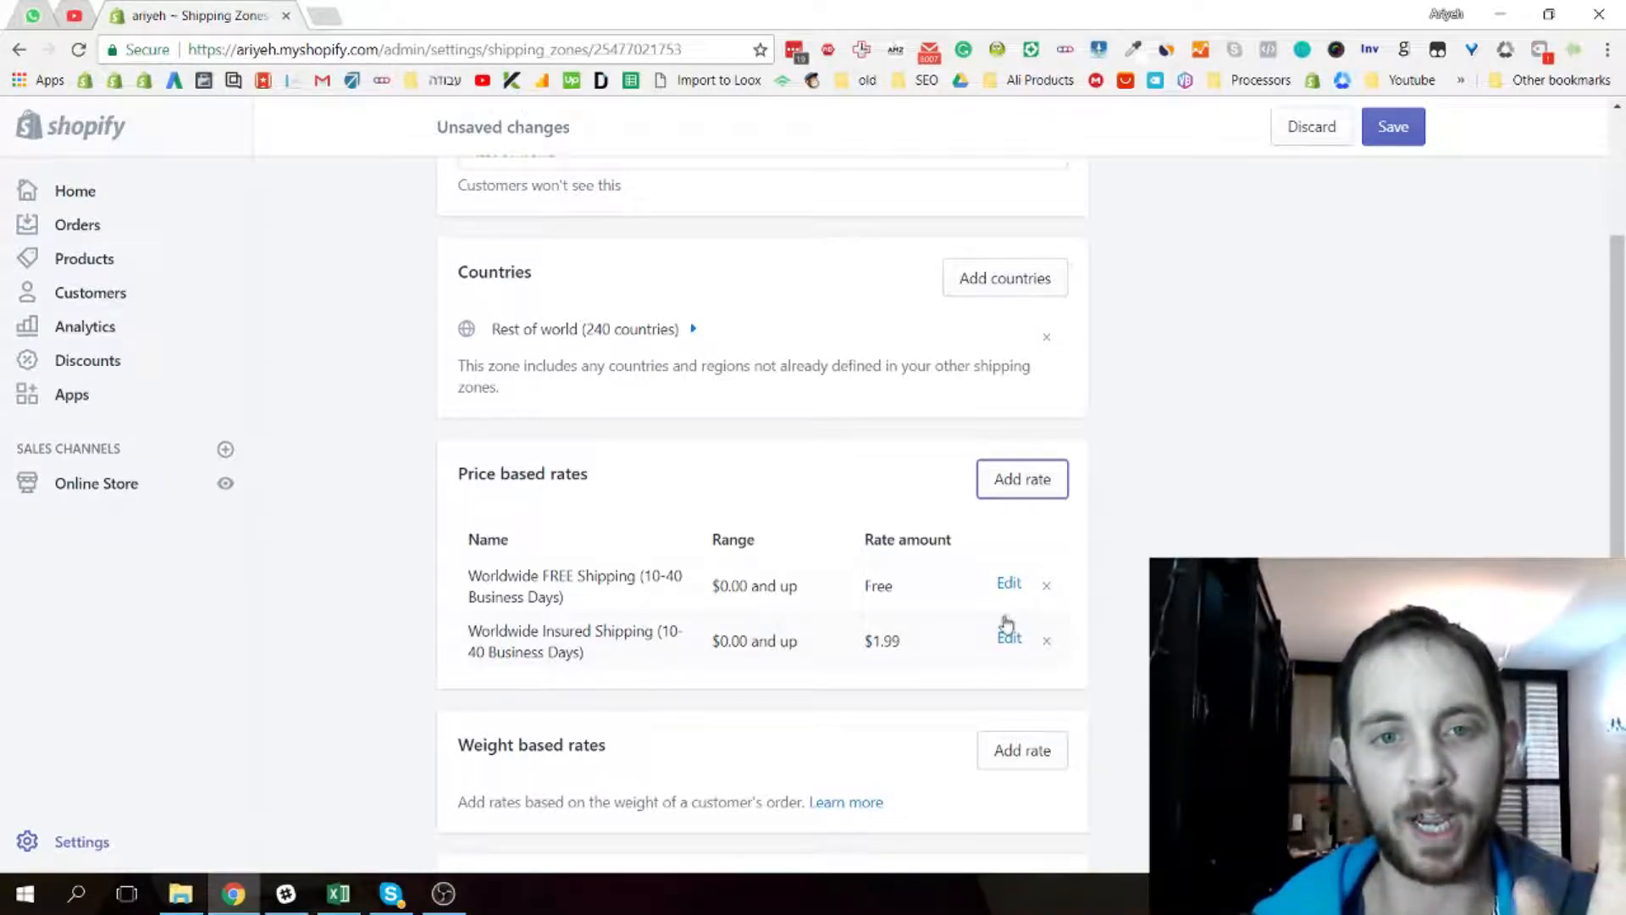
scroll(1119, 576, "down", 1)
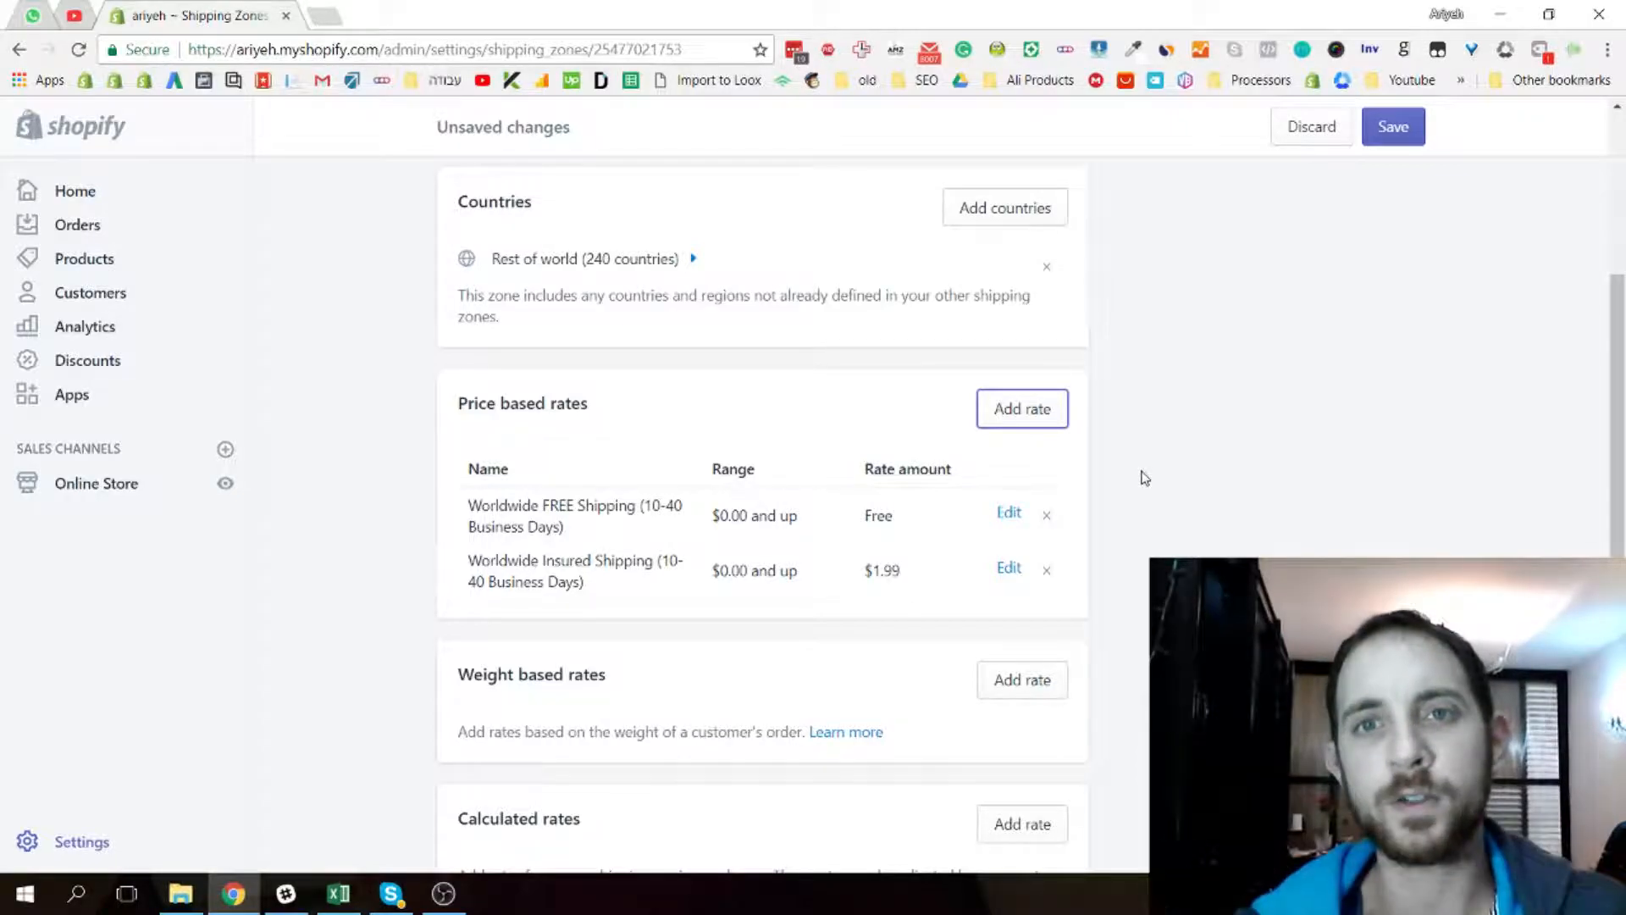
scroll(1074, 469, "up", 1)
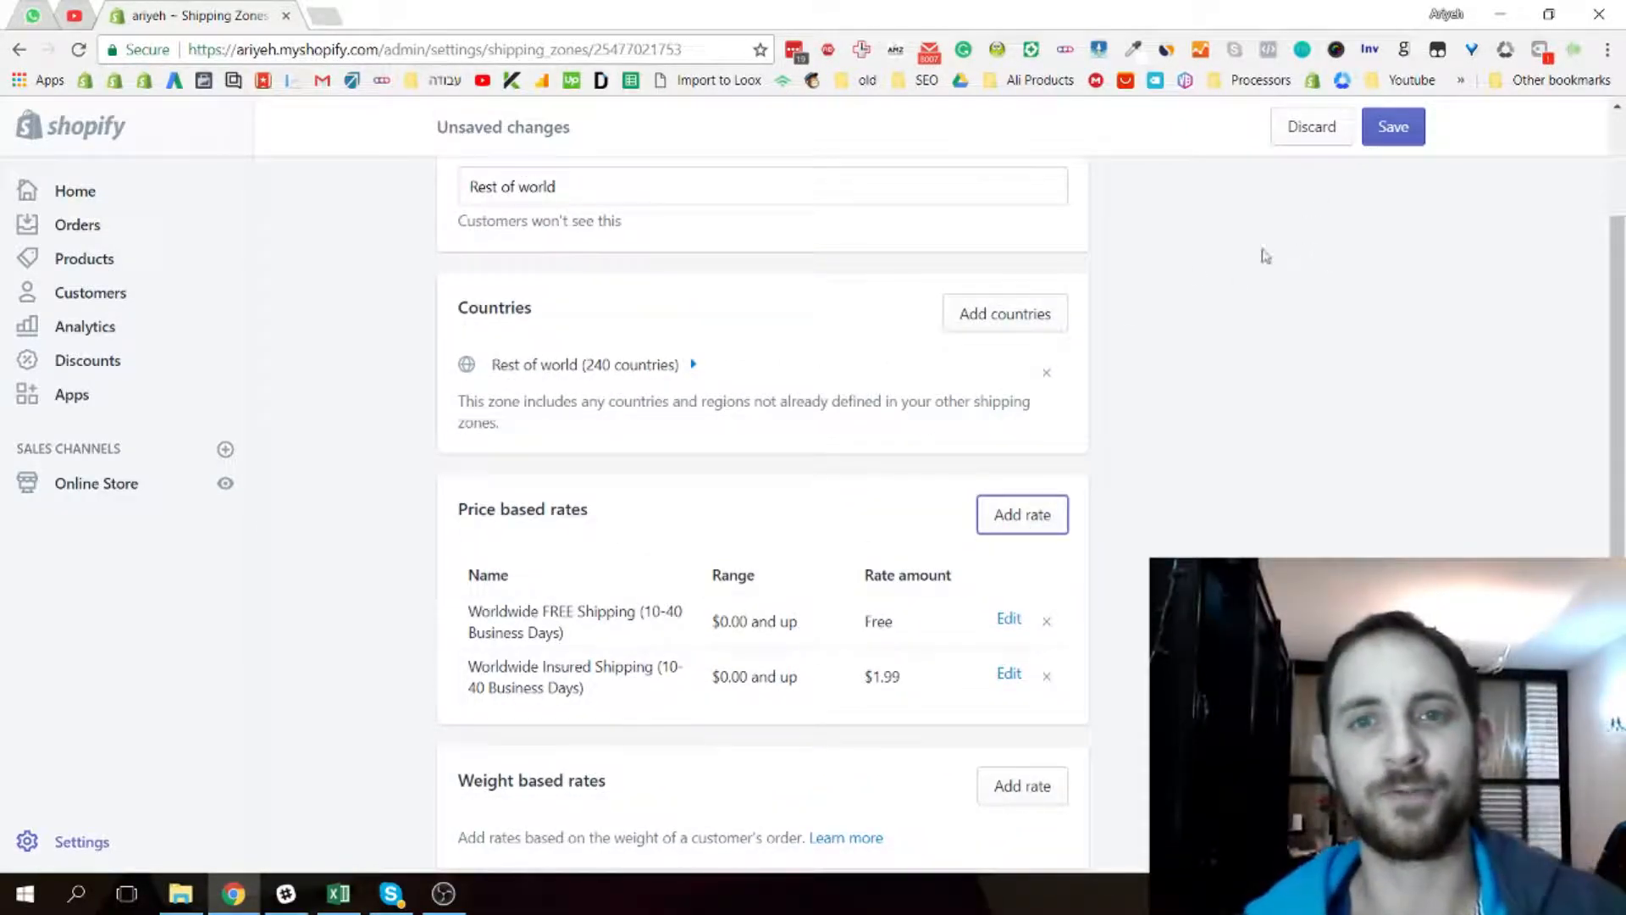
scroll(1003, 333, "up", 1)
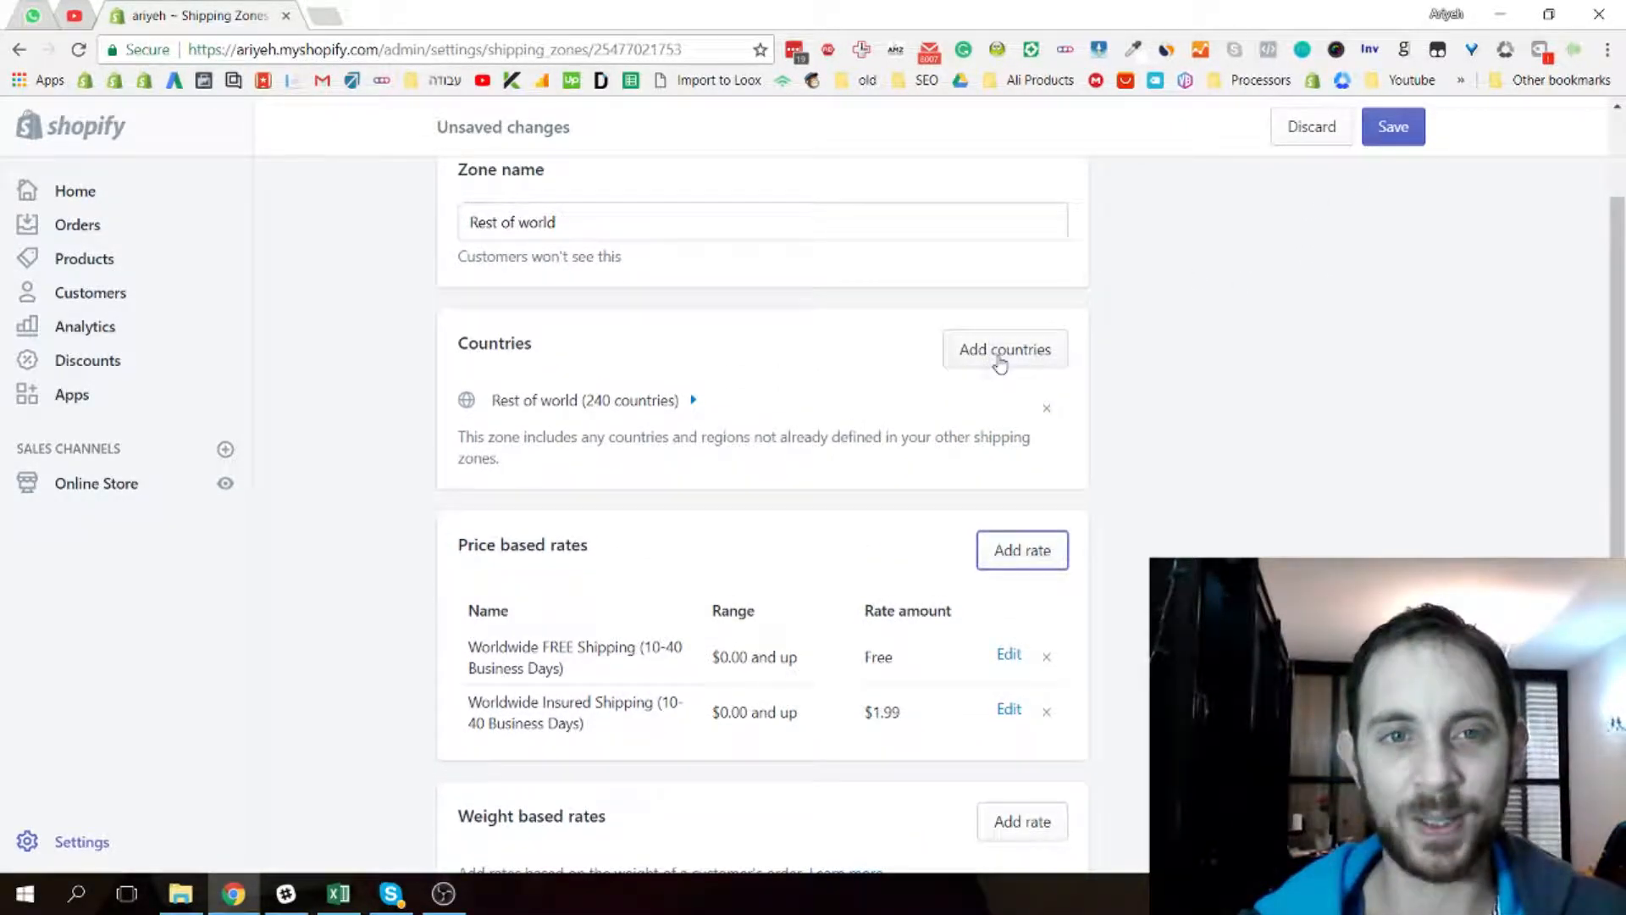
Look at the countries that can be added to the Rest of world zone, leaving the selection as it is
scroll(847, 450, "up", 2)
scroll(951, 486, "down", 5)
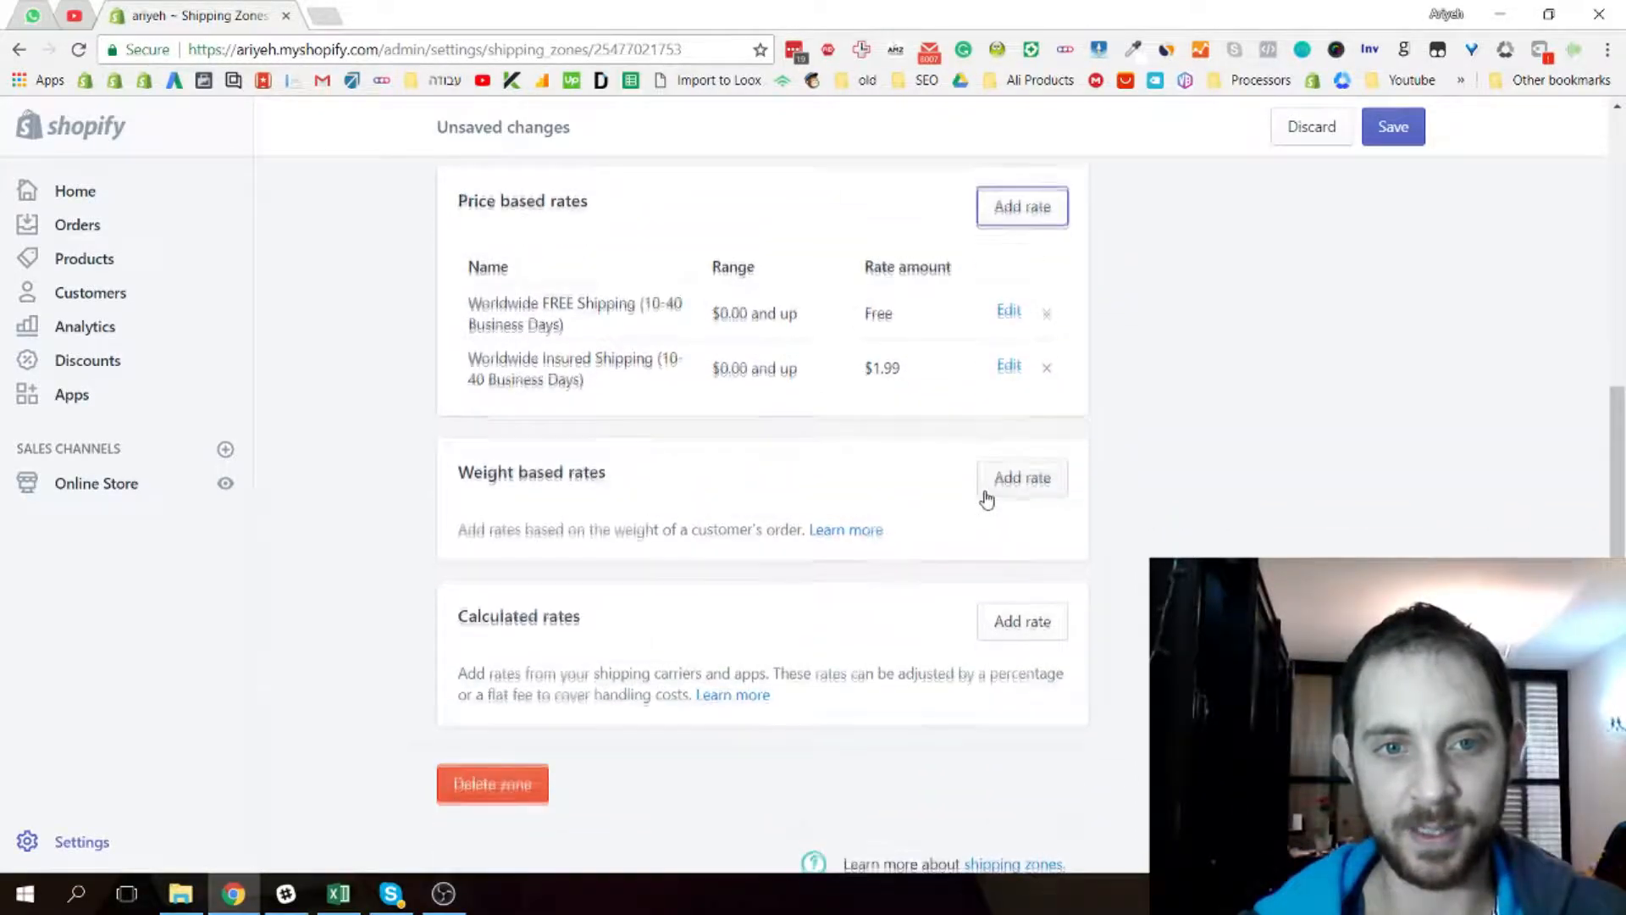
scroll(984, 498, "up", 3)
scroll(987, 461, "up", 1)
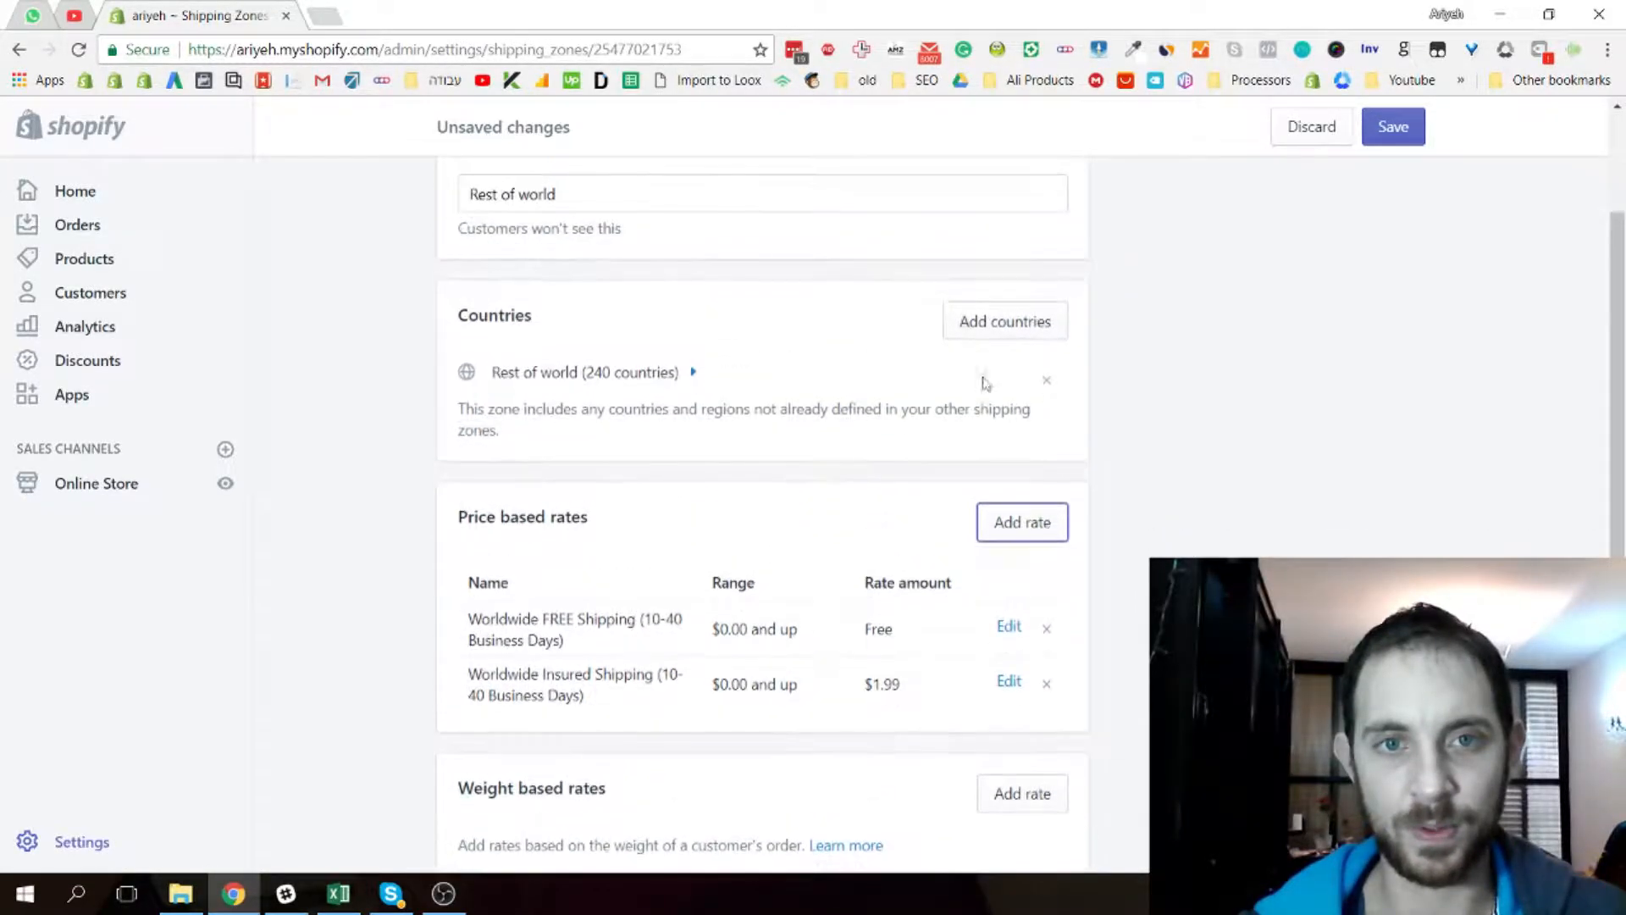
left_click(1016, 338)
left_click(622, 289)
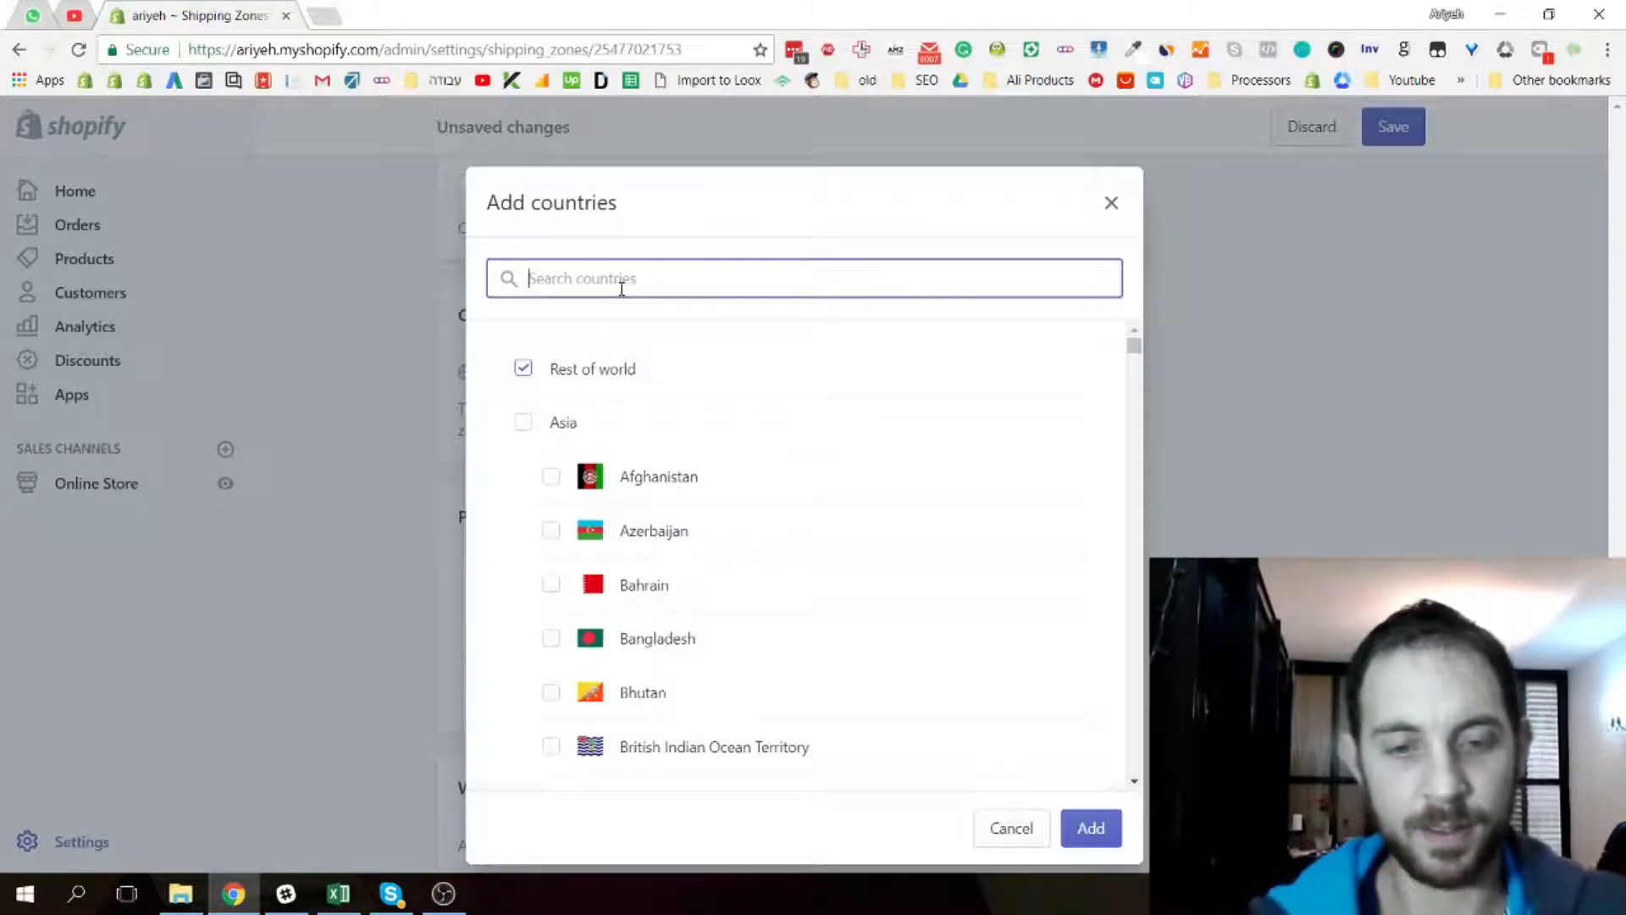
left_click(998, 837)
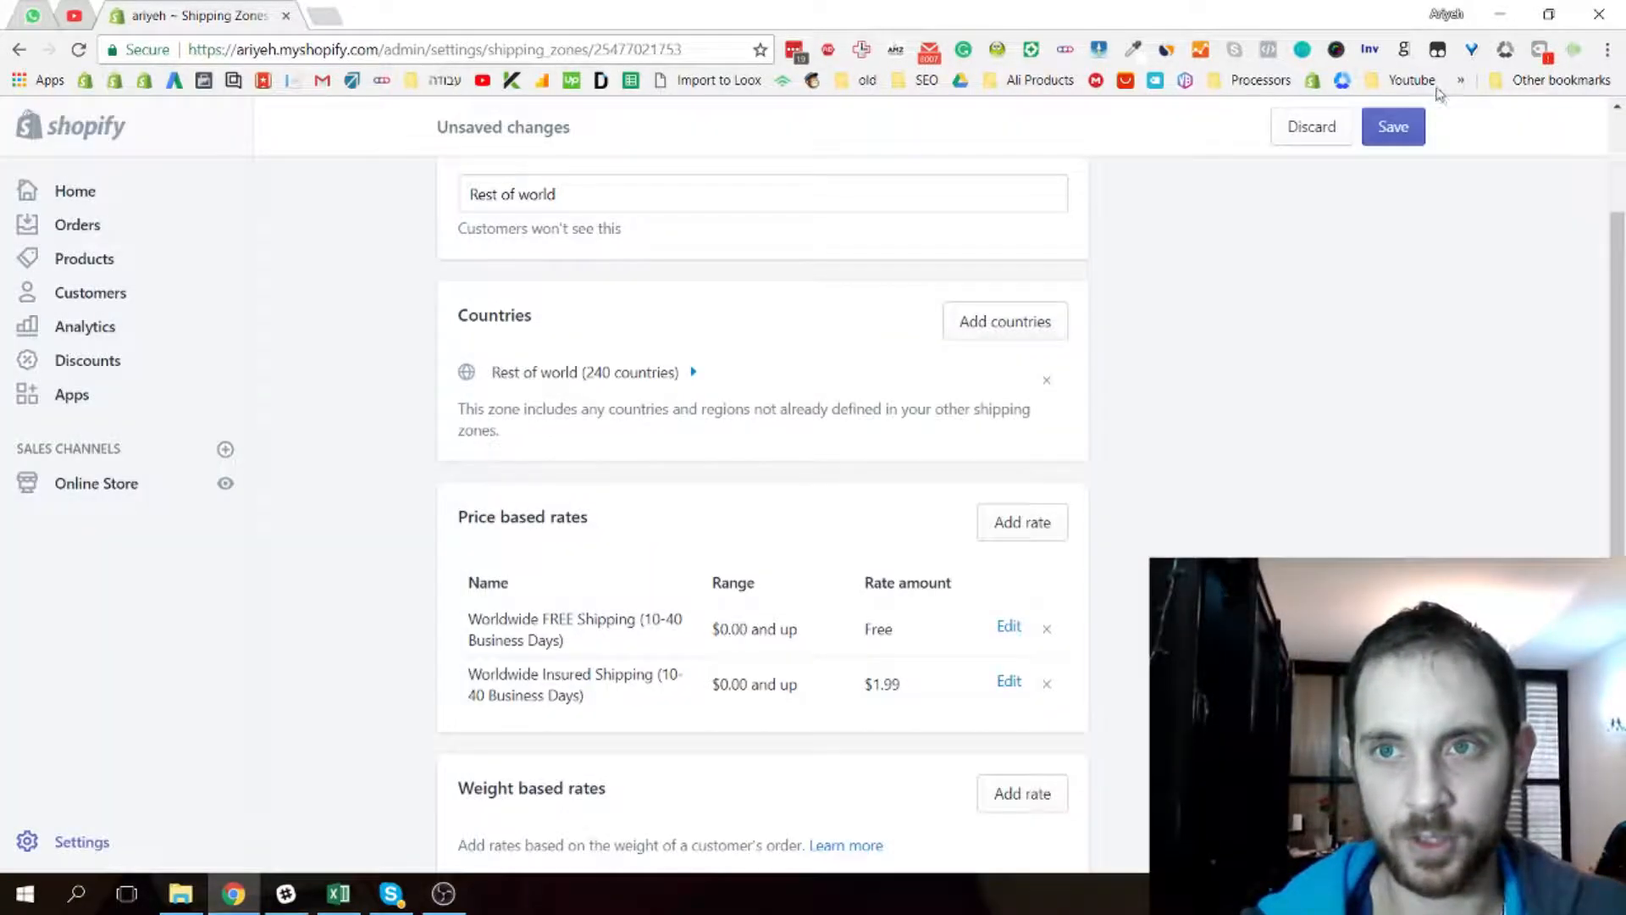
Save the Rest of world zone and return to the shipping settings
left_click(1387, 138)
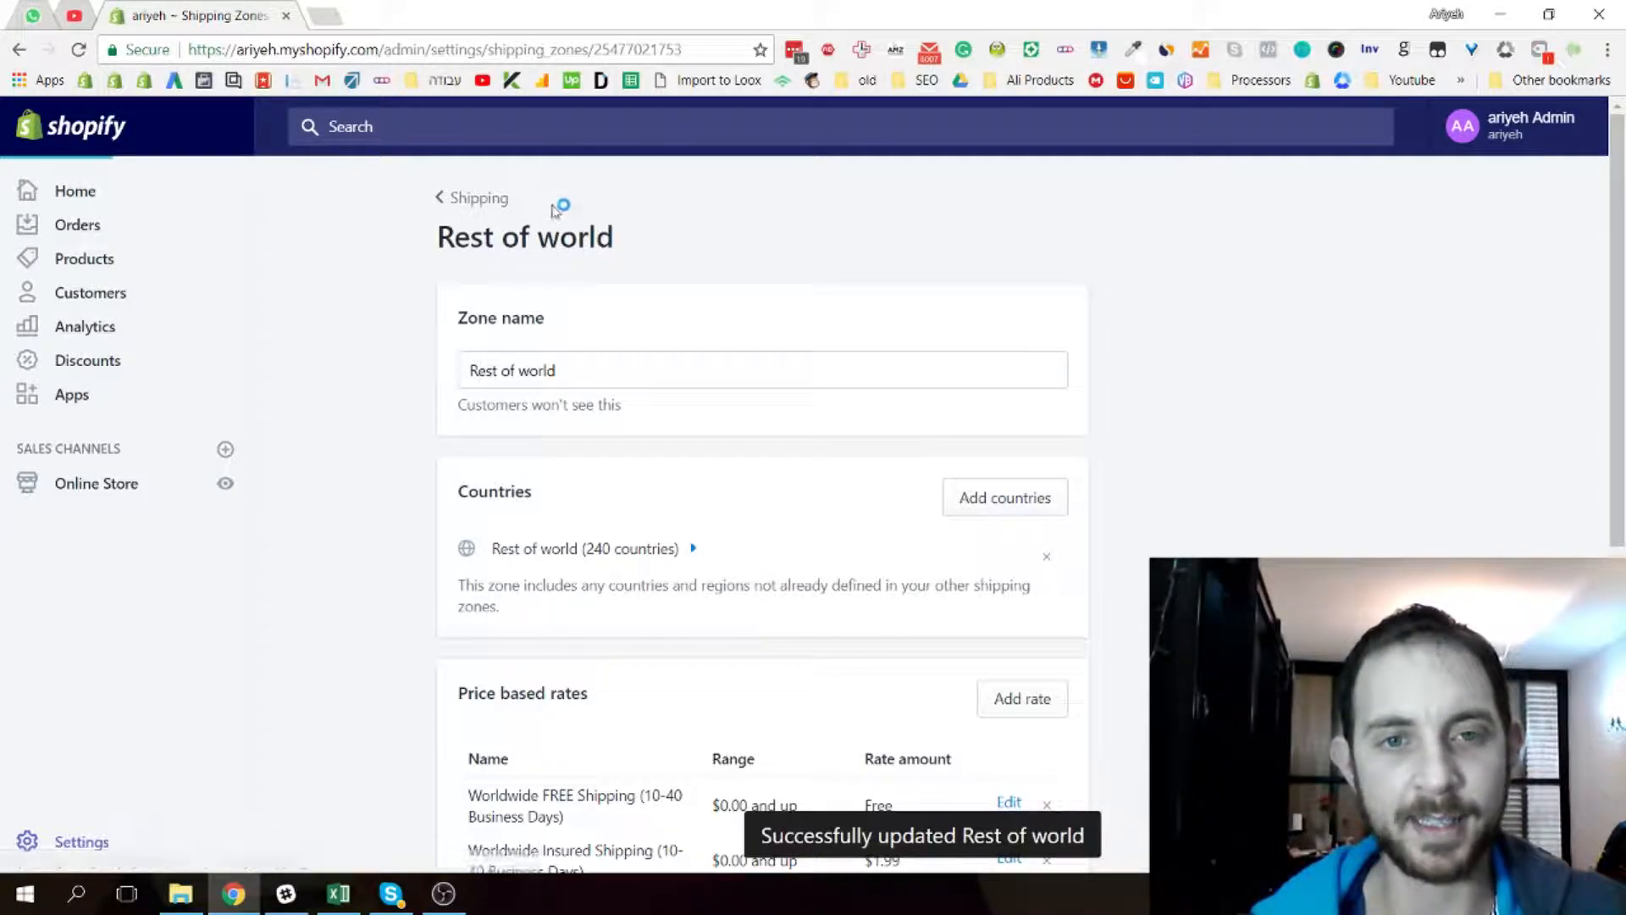
left_click(489, 199)
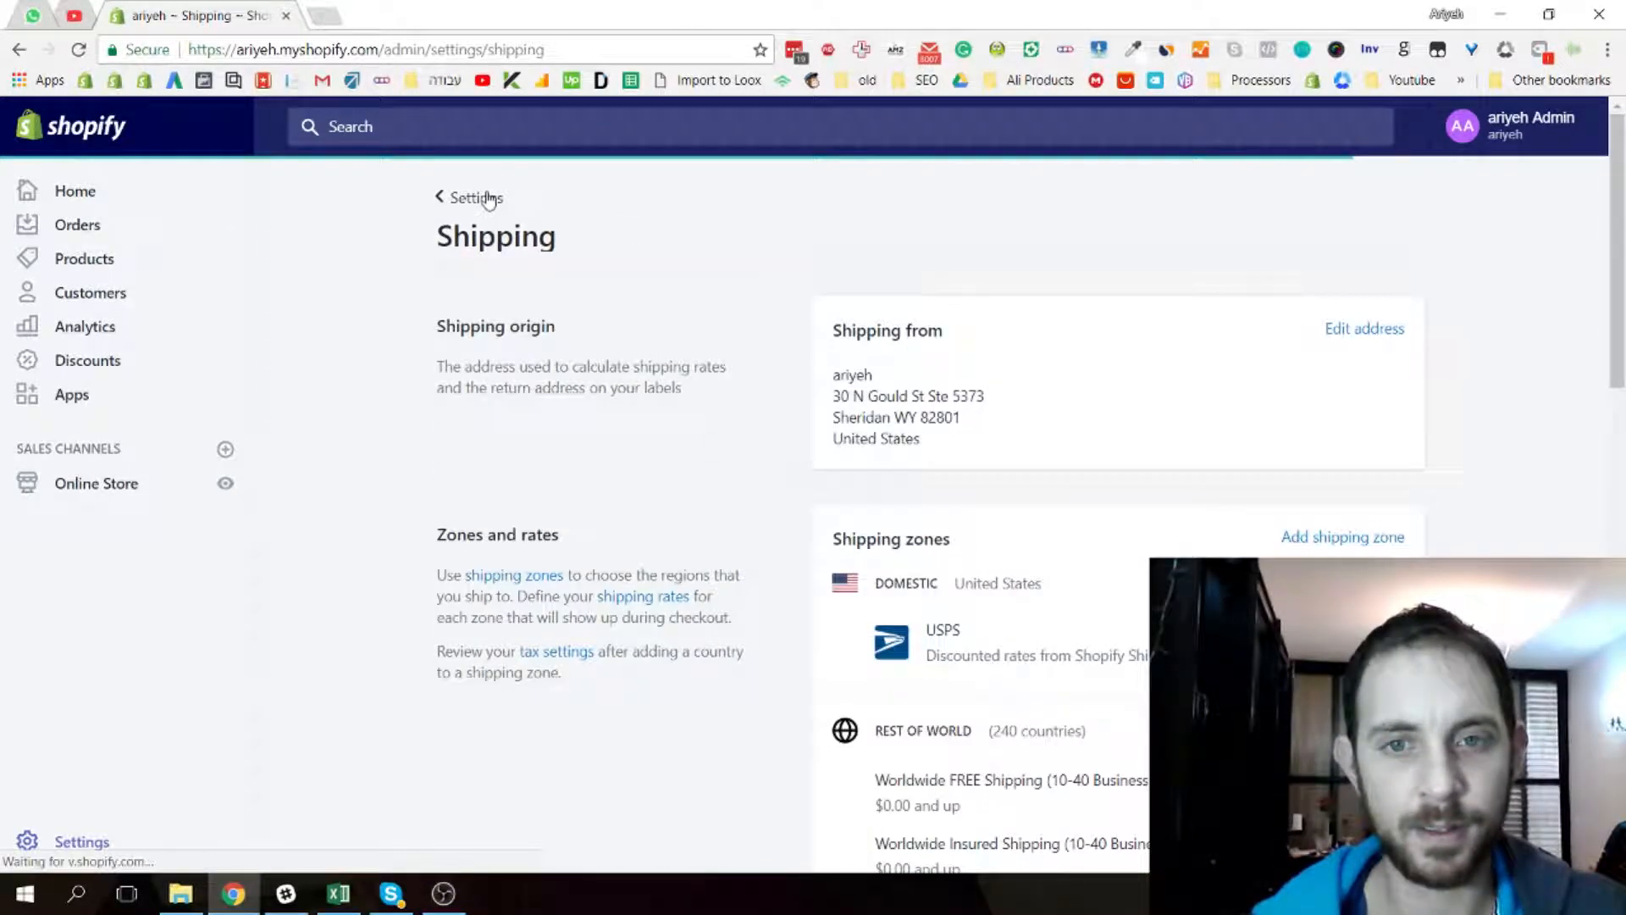
Open the Domestic shipping zone for editing and remove its USPS calculated rate
scroll(1262, 518, "down", 1)
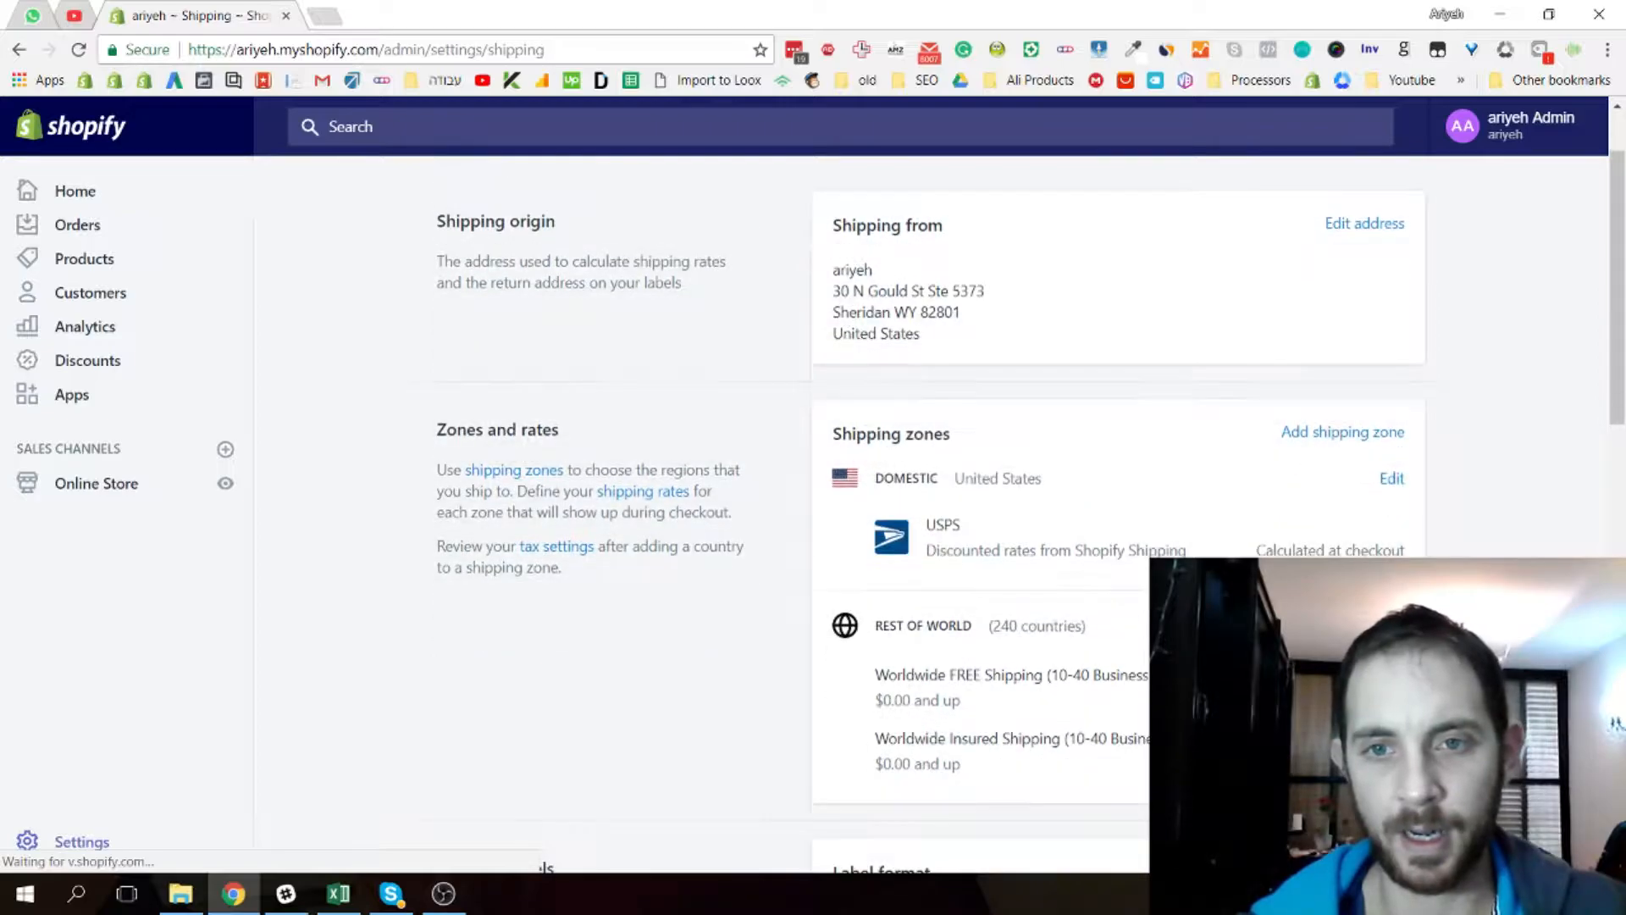
left_click(1391, 488)
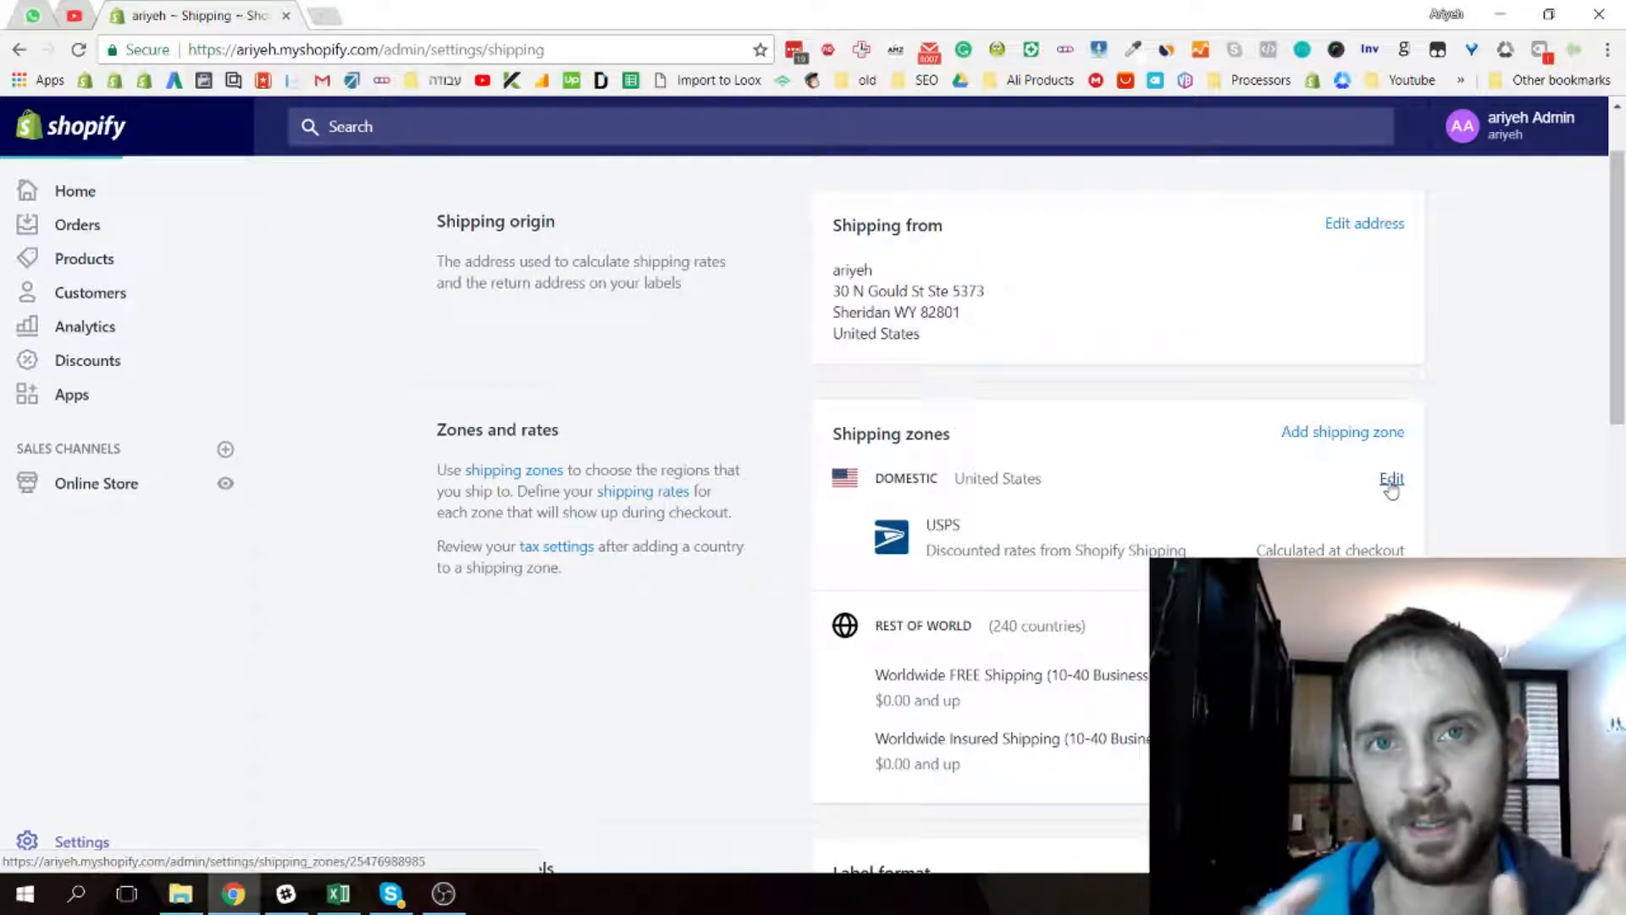
scroll(1074, 457, "down", 1)
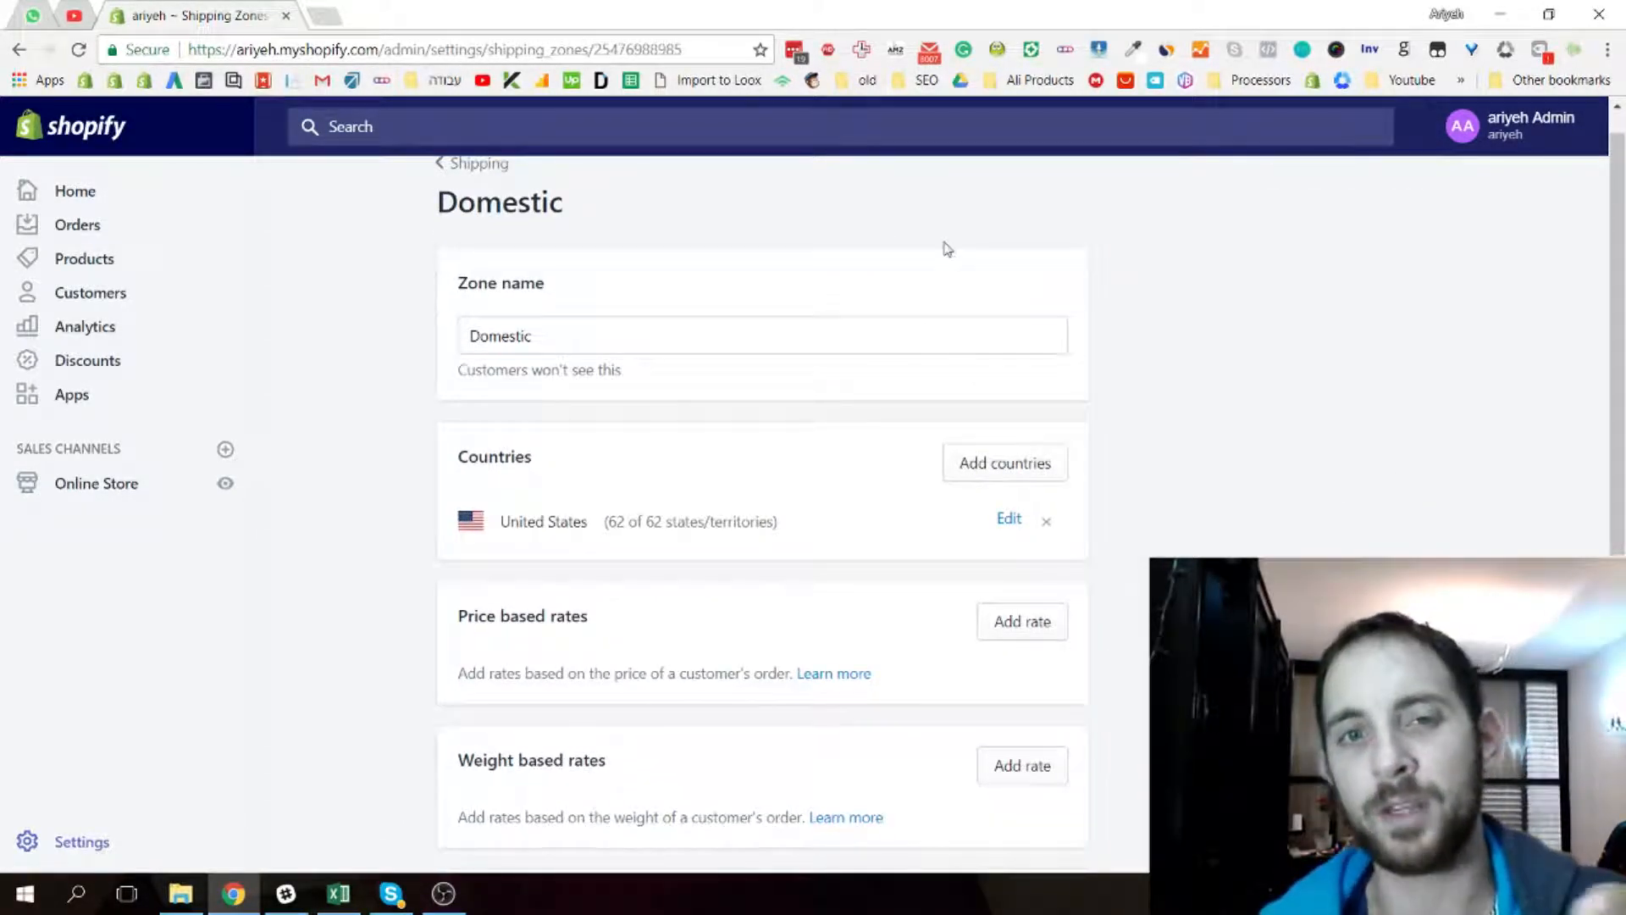
scroll(1047, 338, "down", 2)
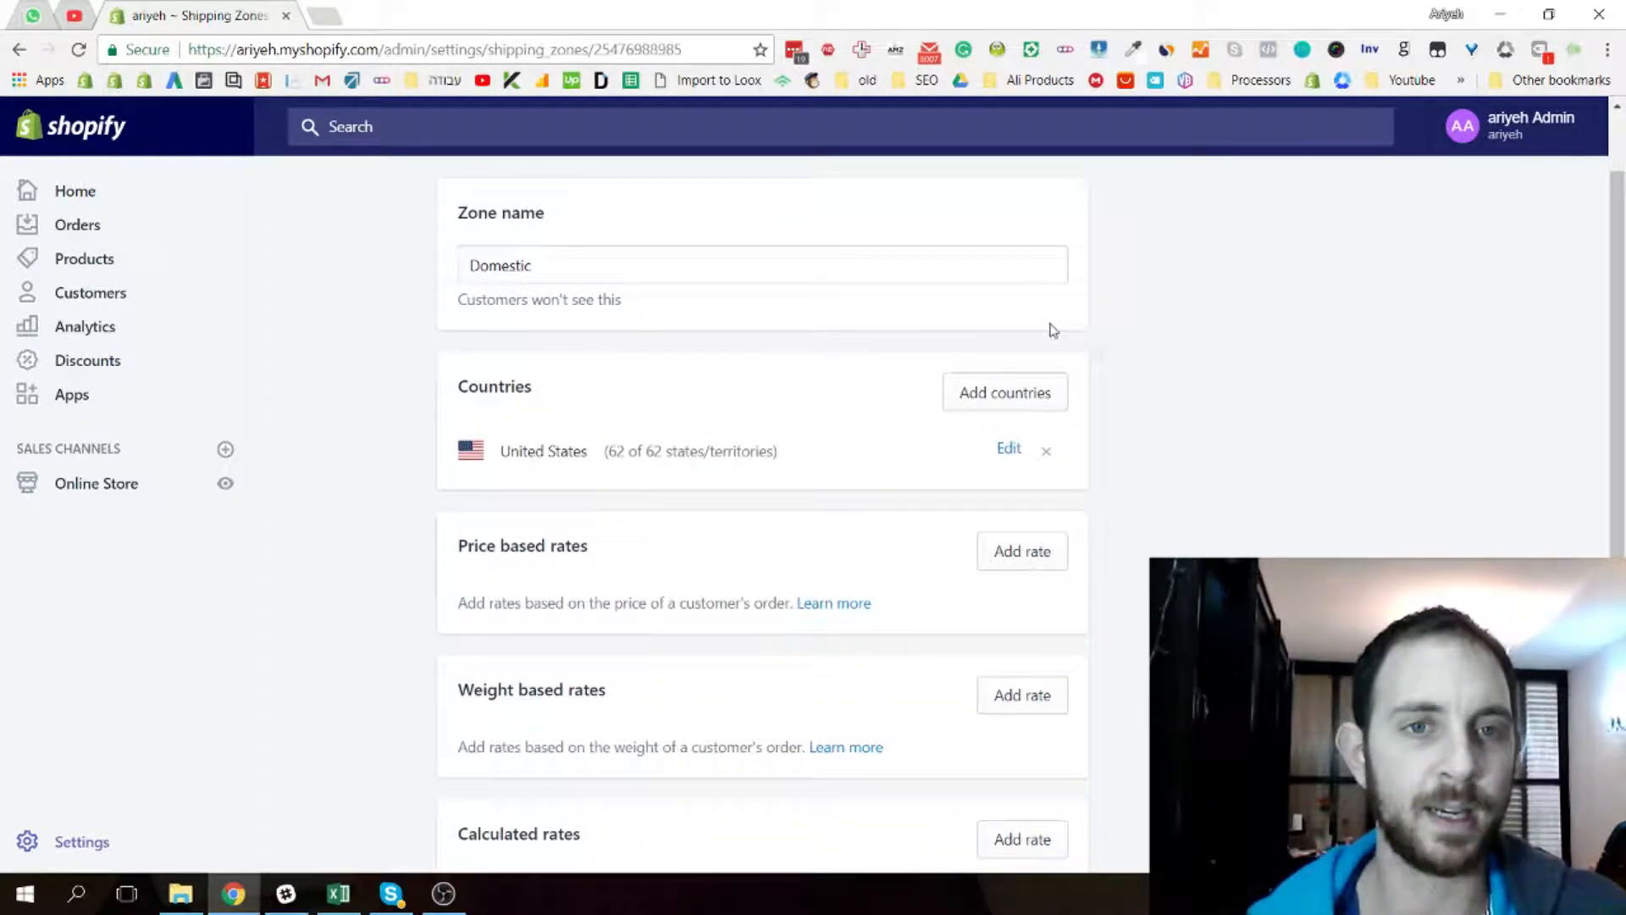
scroll(1139, 372, "down", 1)
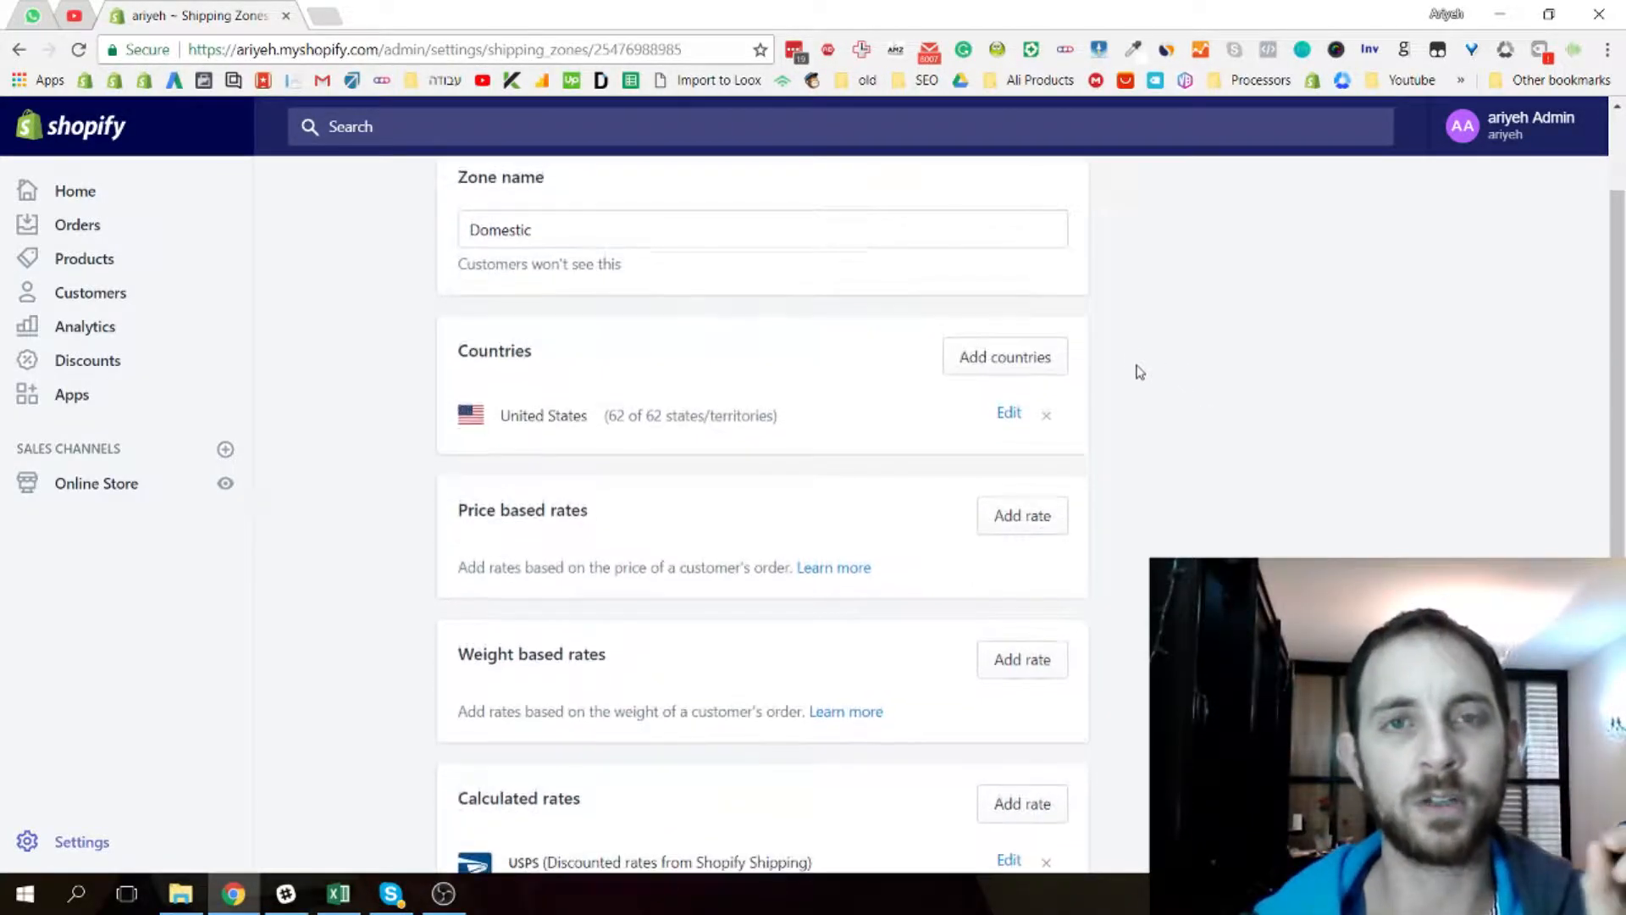
scroll(1114, 364, "down", 2)
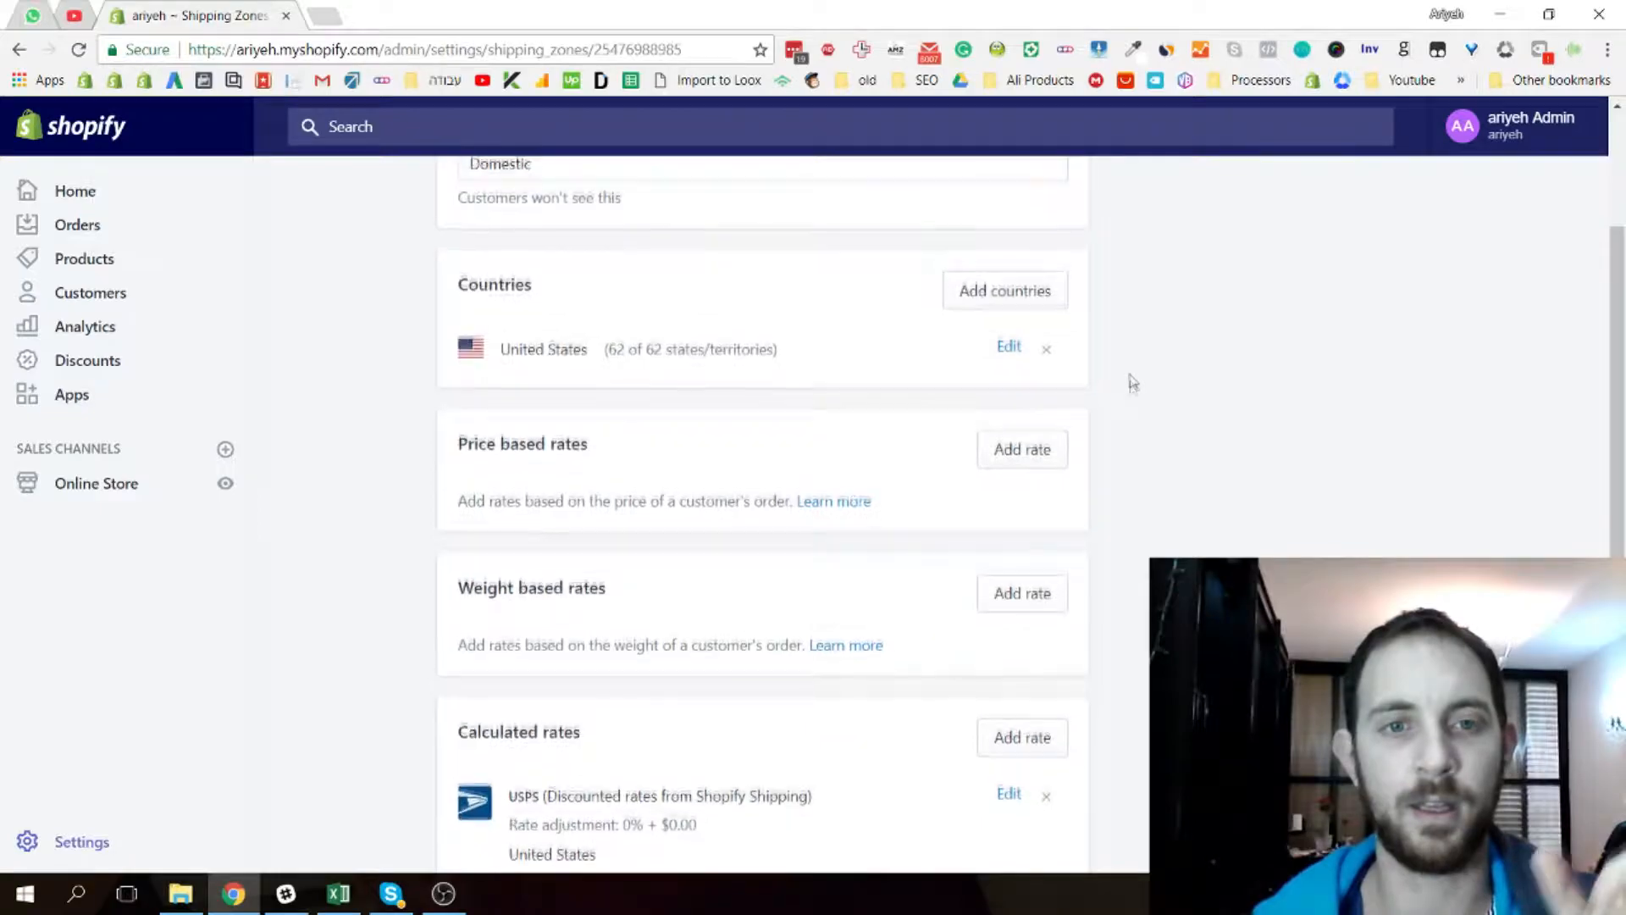
scroll(1126, 388, "down", 2)
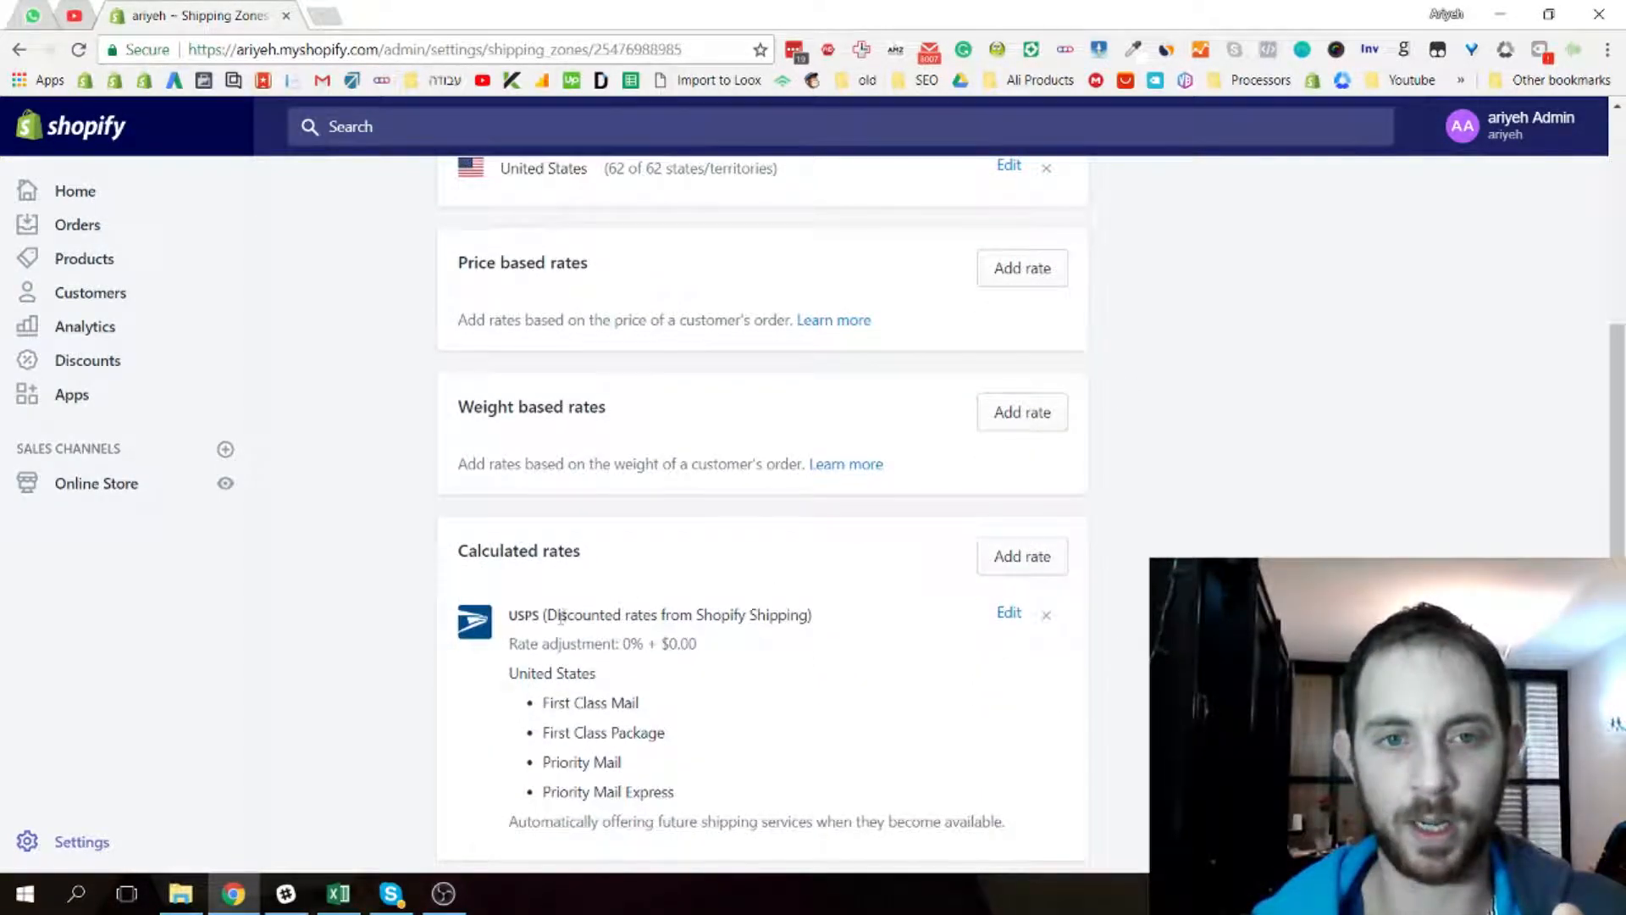
scroll(564, 616, "down", 1)
left_click(1046, 548)
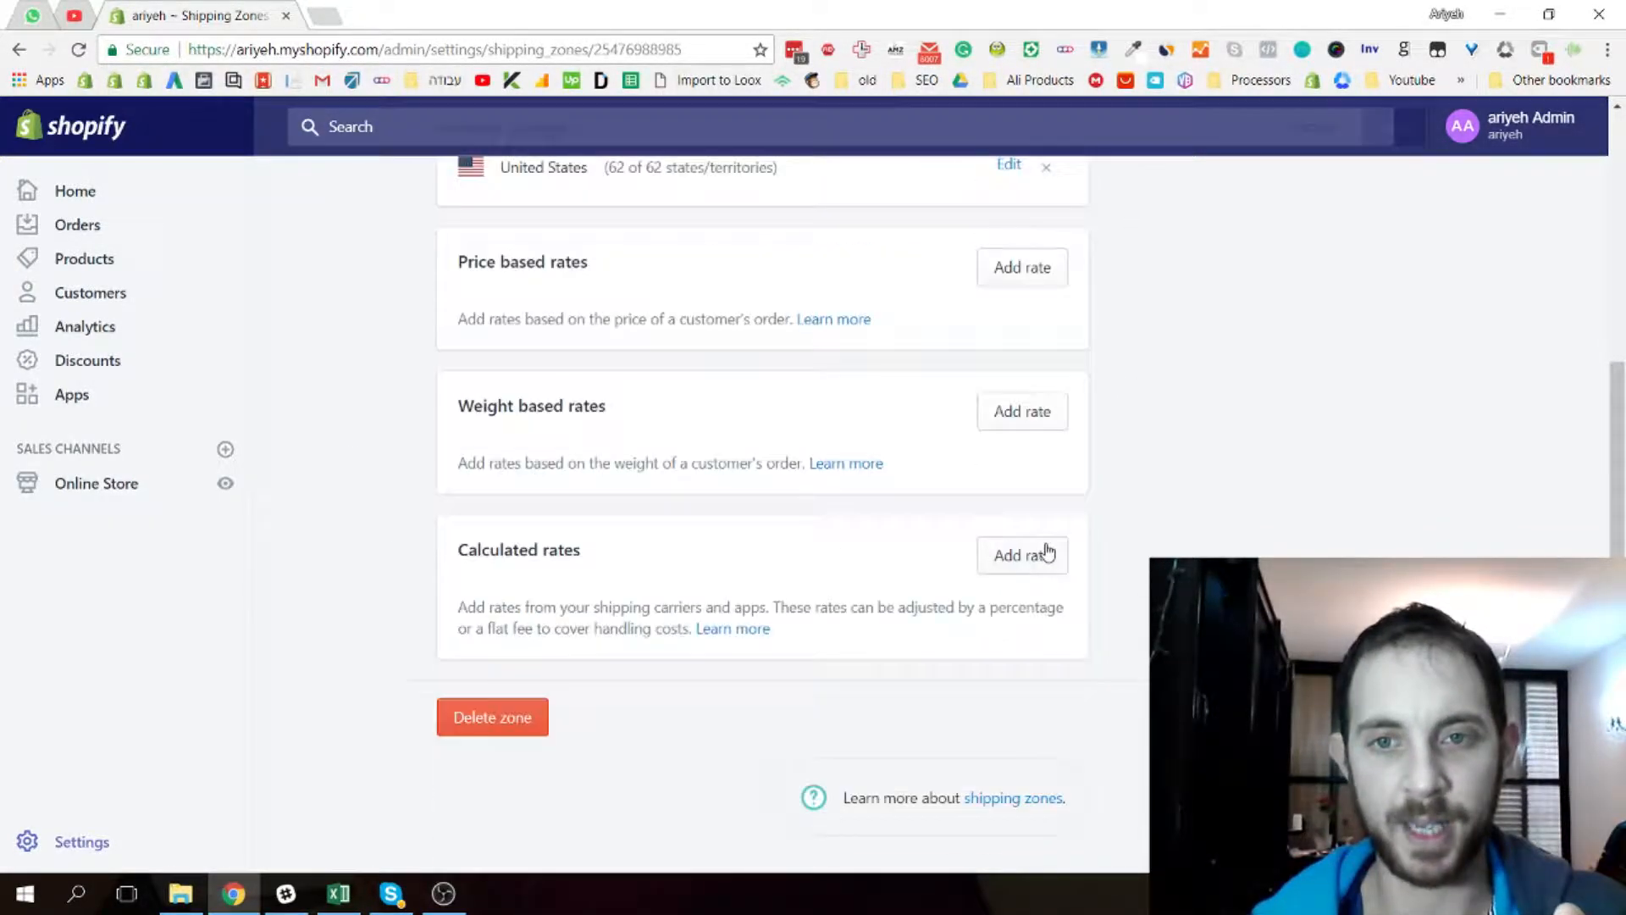
Start a price based rate for the Domestic zone and name it "FREE Shipping (7-21 Business Days)"
scroll(839, 453, "up", 3)
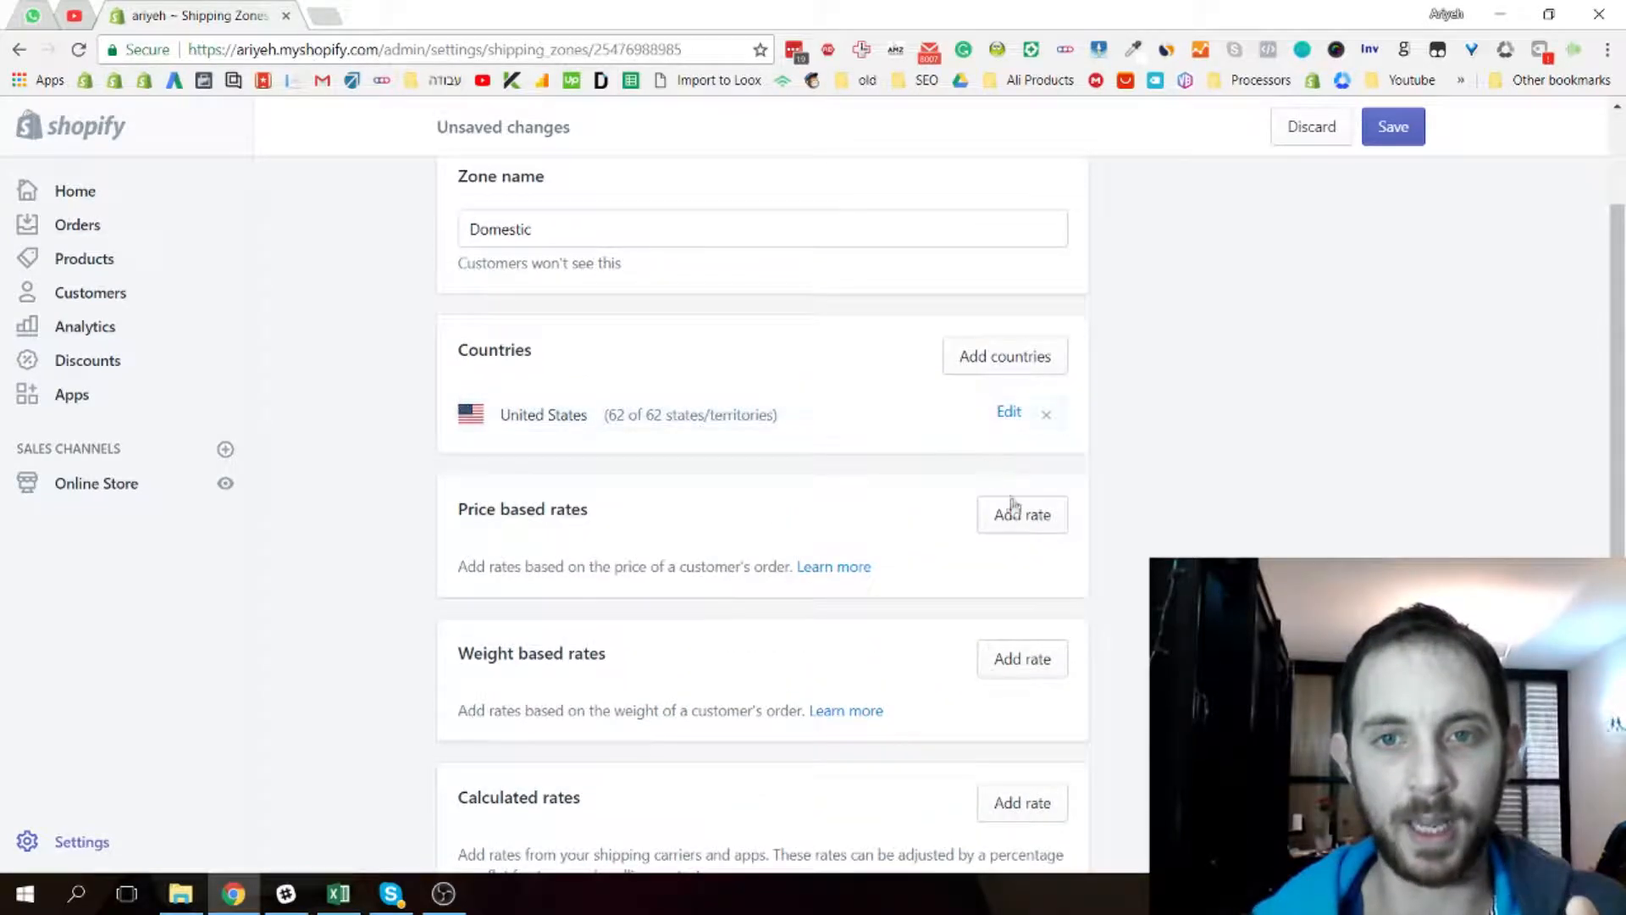
left_click(1016, 515)
left_click(581, 359)
type("Worldwide FREE Shipping (10-40 Business Days)")
double_click(548, 359)
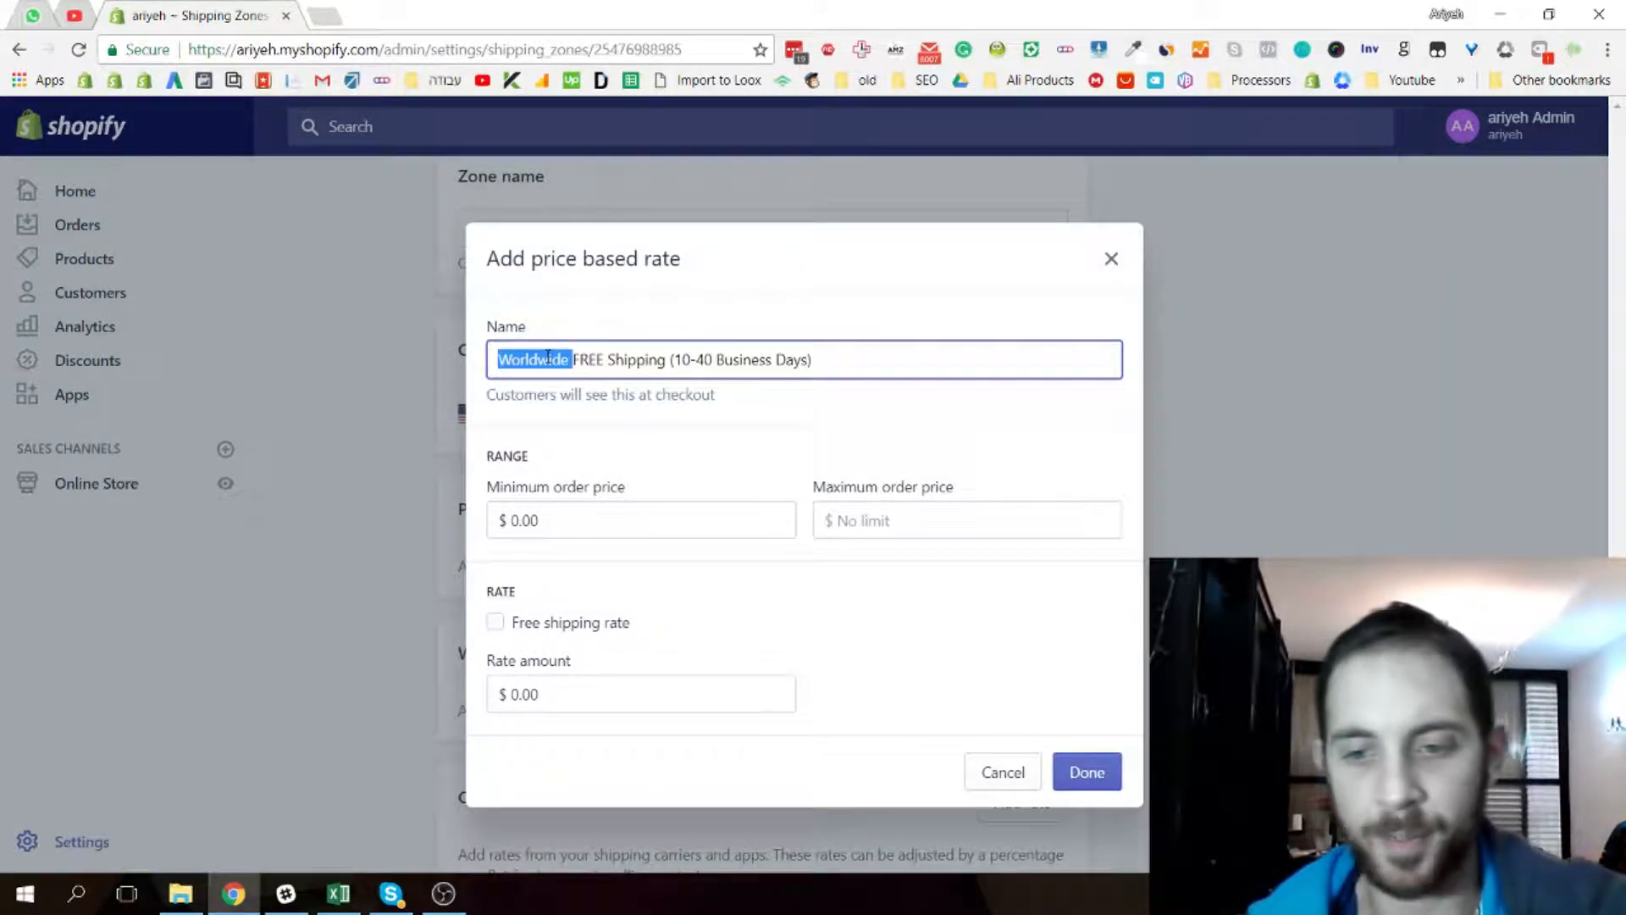
key("BackSpace")
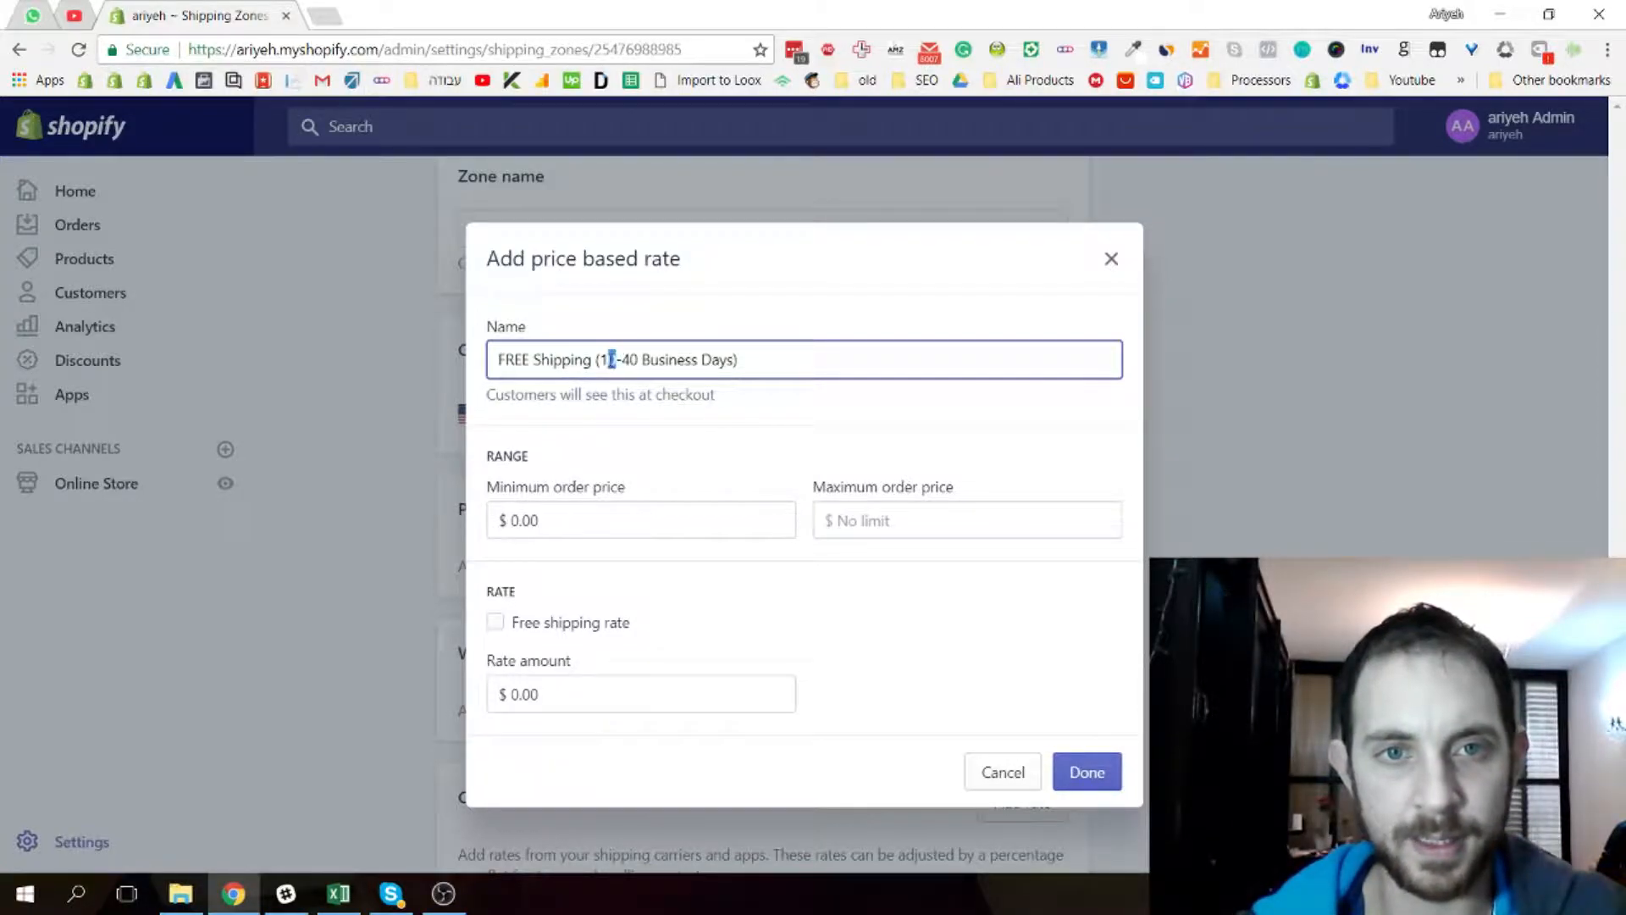
type("7-")
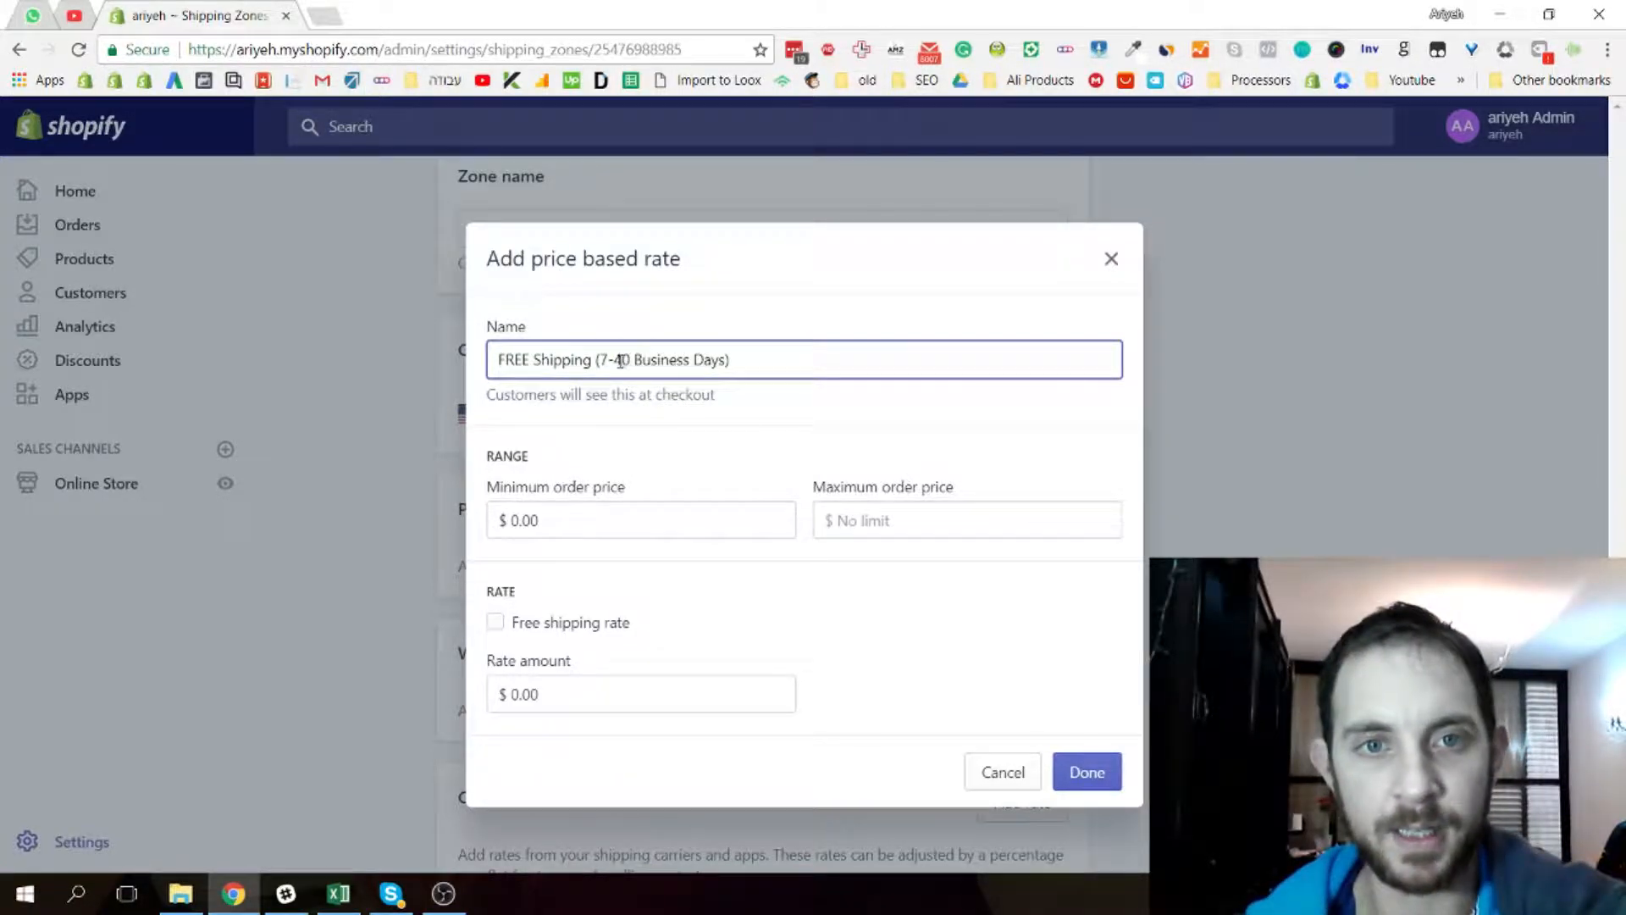
type("21")
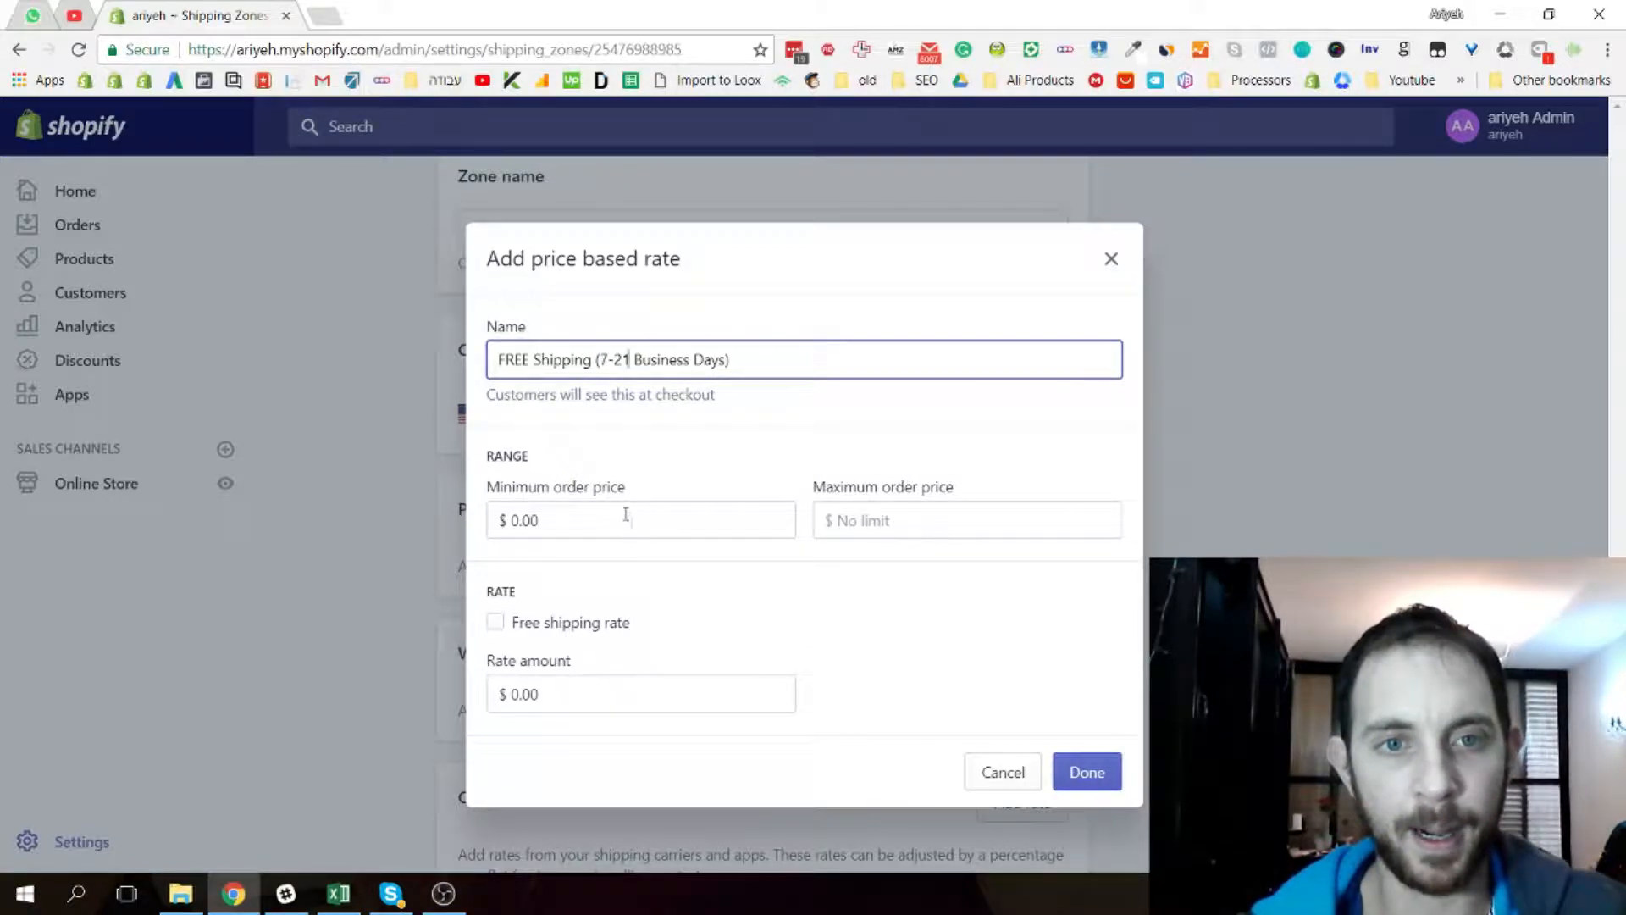
Make the domestic rate a free shipping rate, copy its name for reuse, and add it to the zone
left_click(499, 623)
triple_click(766, 359)
key("ctrl+c")
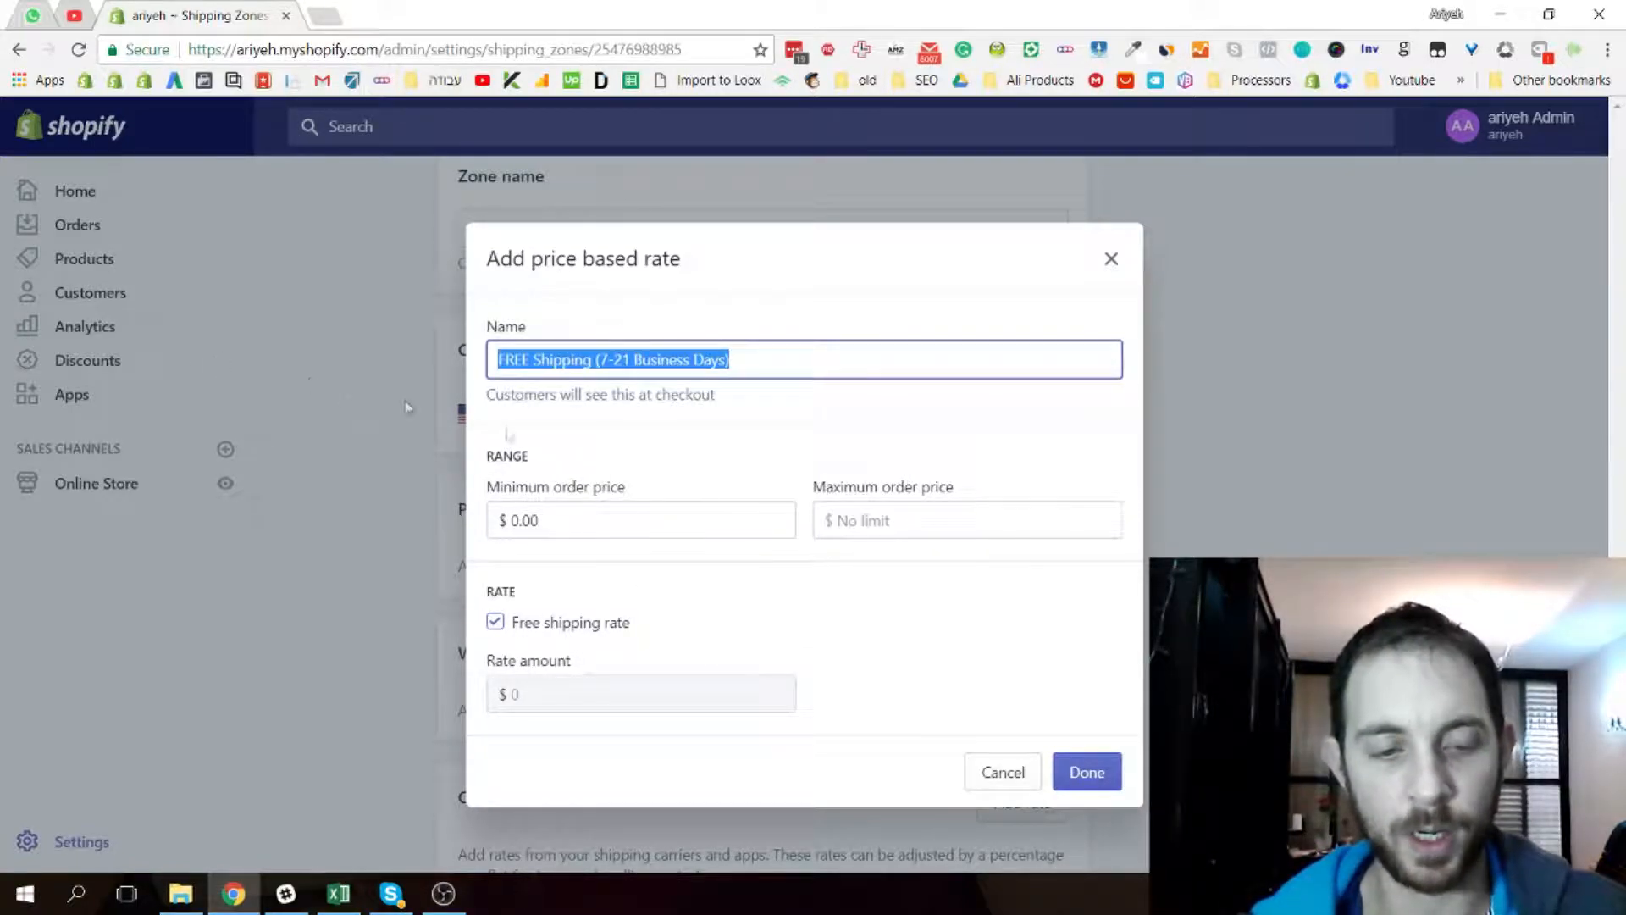
left_click(1089, 771)
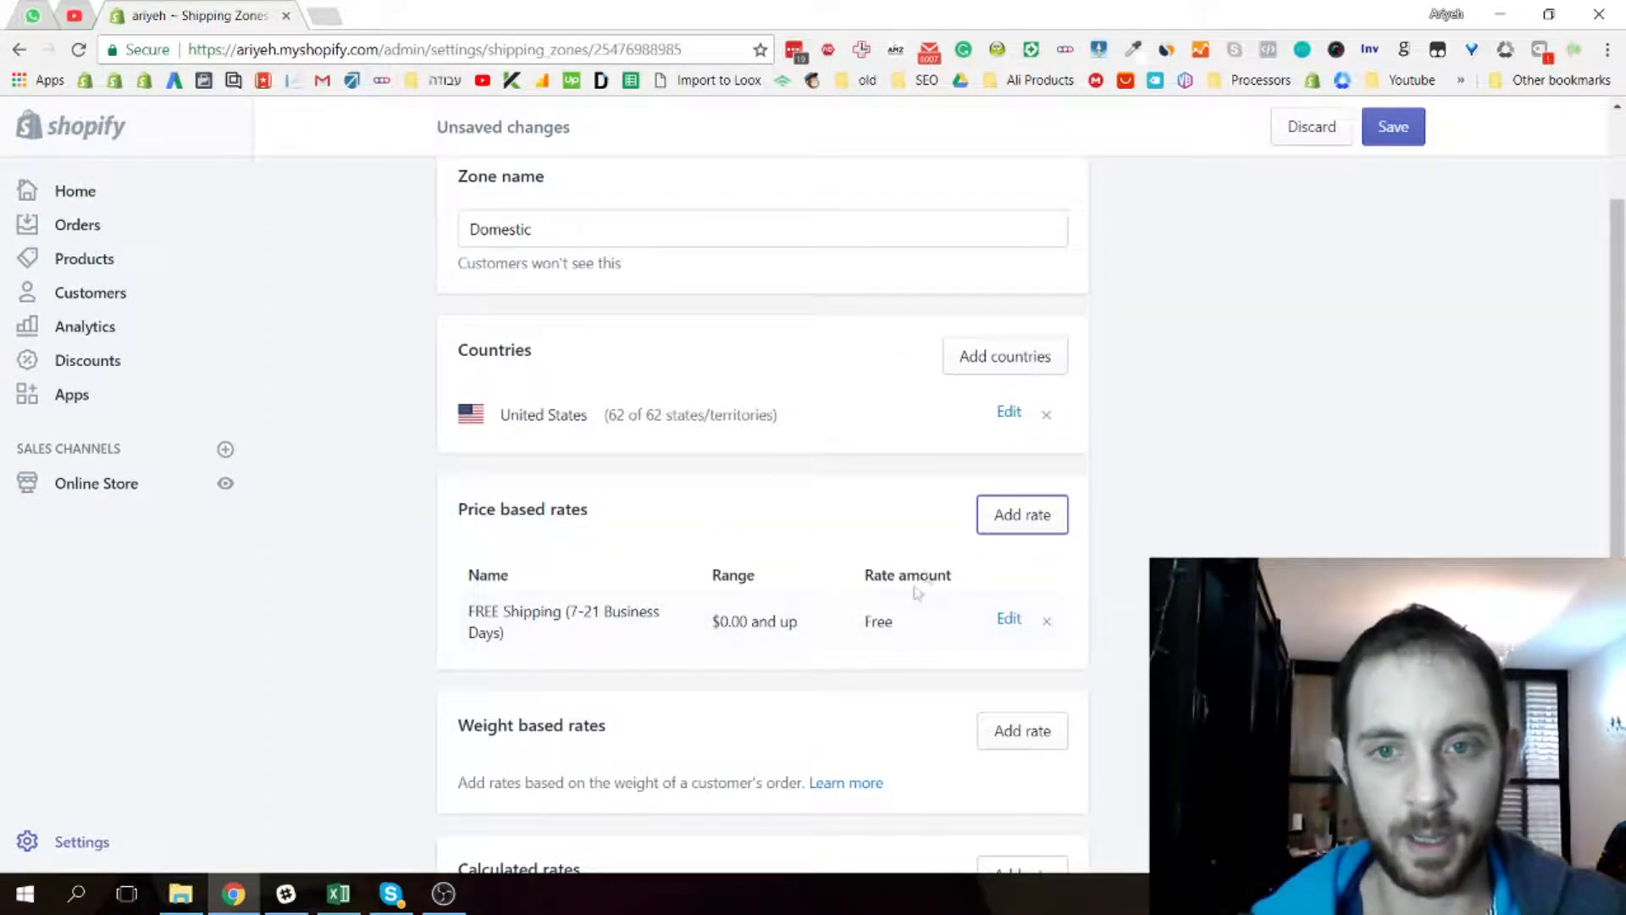
Add a second domestic price based rate from the copied name, changed to "Insured Shipping (7-21 Business Days)", with a rate amount of $1.99
left_click(1002, 536)
left_click(552, 358)
key("ctrl+v")
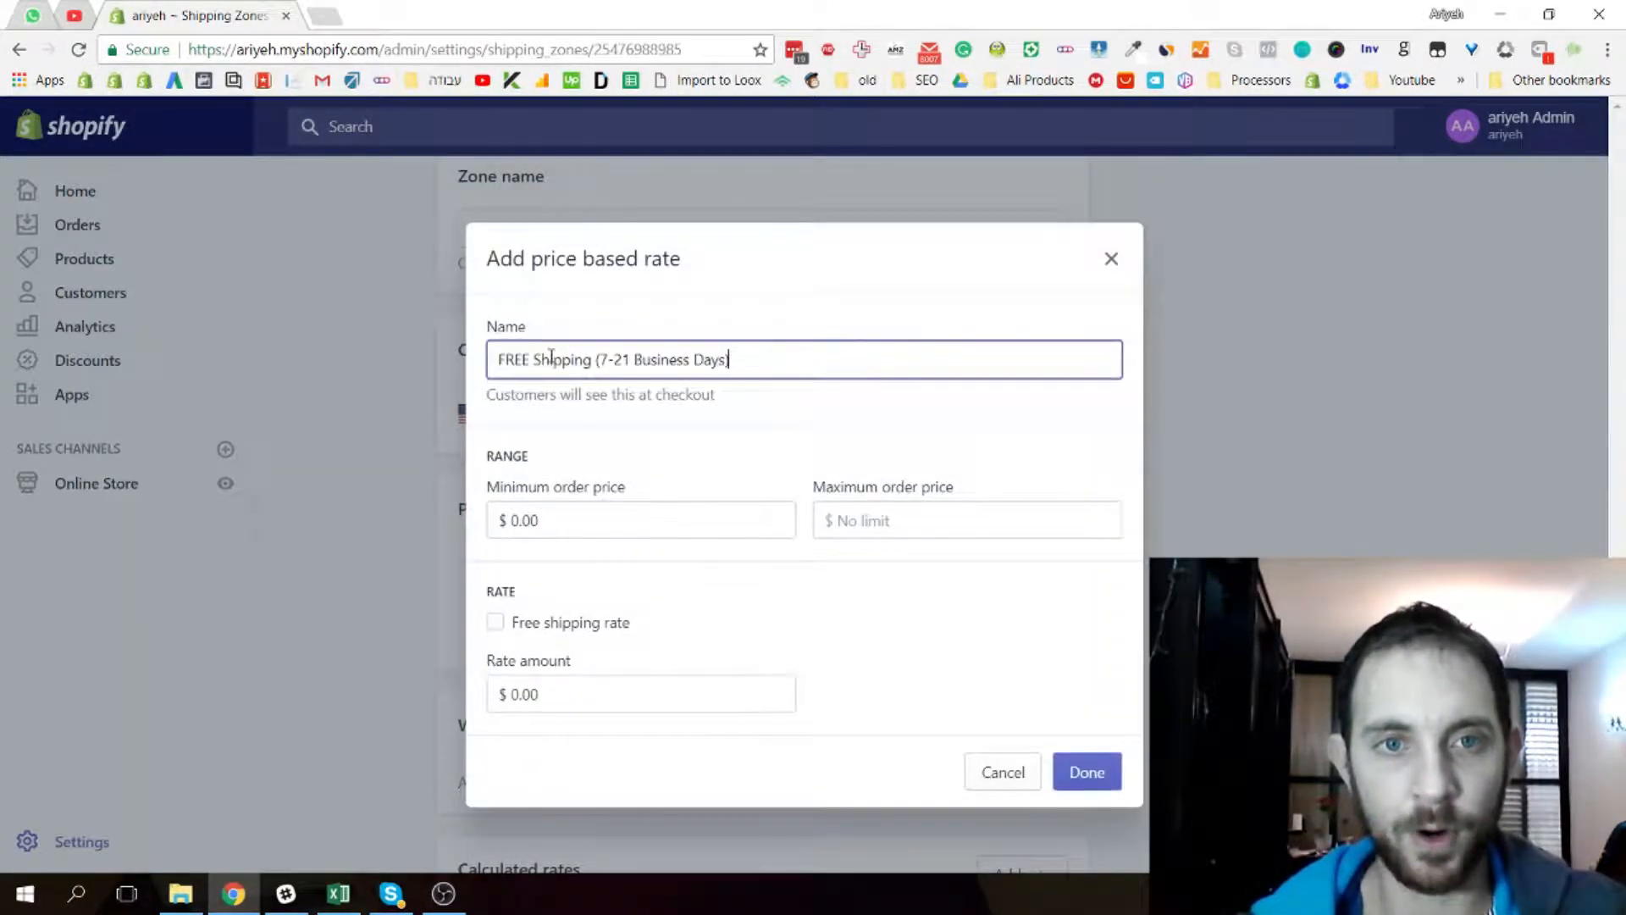
key("BackSpace")
type("Insured")
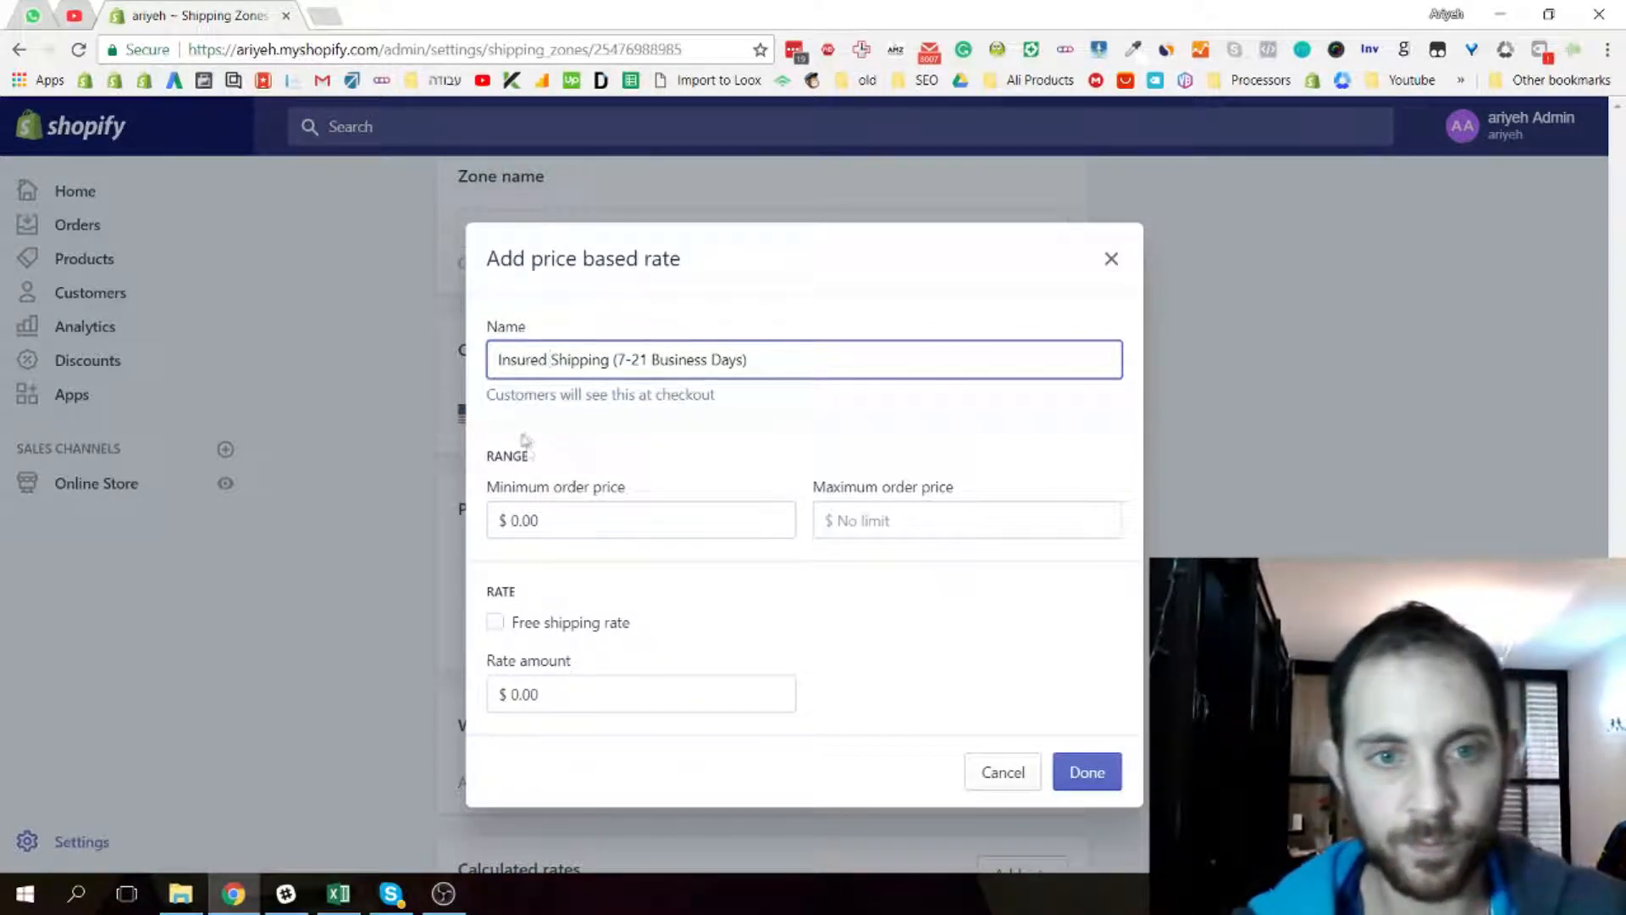
left_click(581, 694)
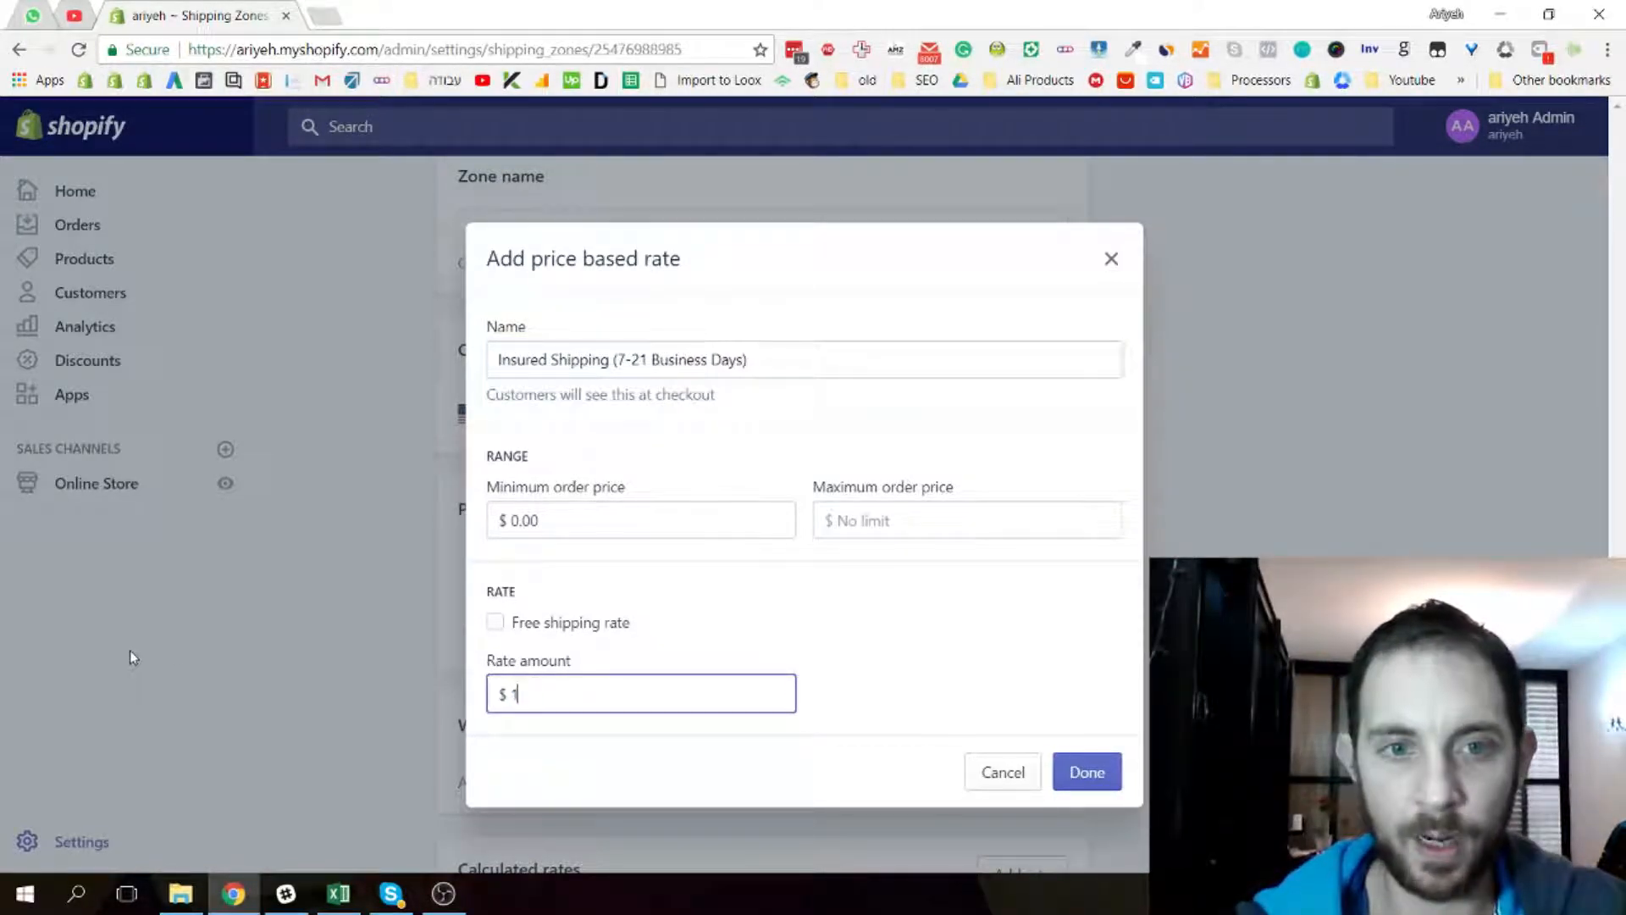
left_click(1087, 772)
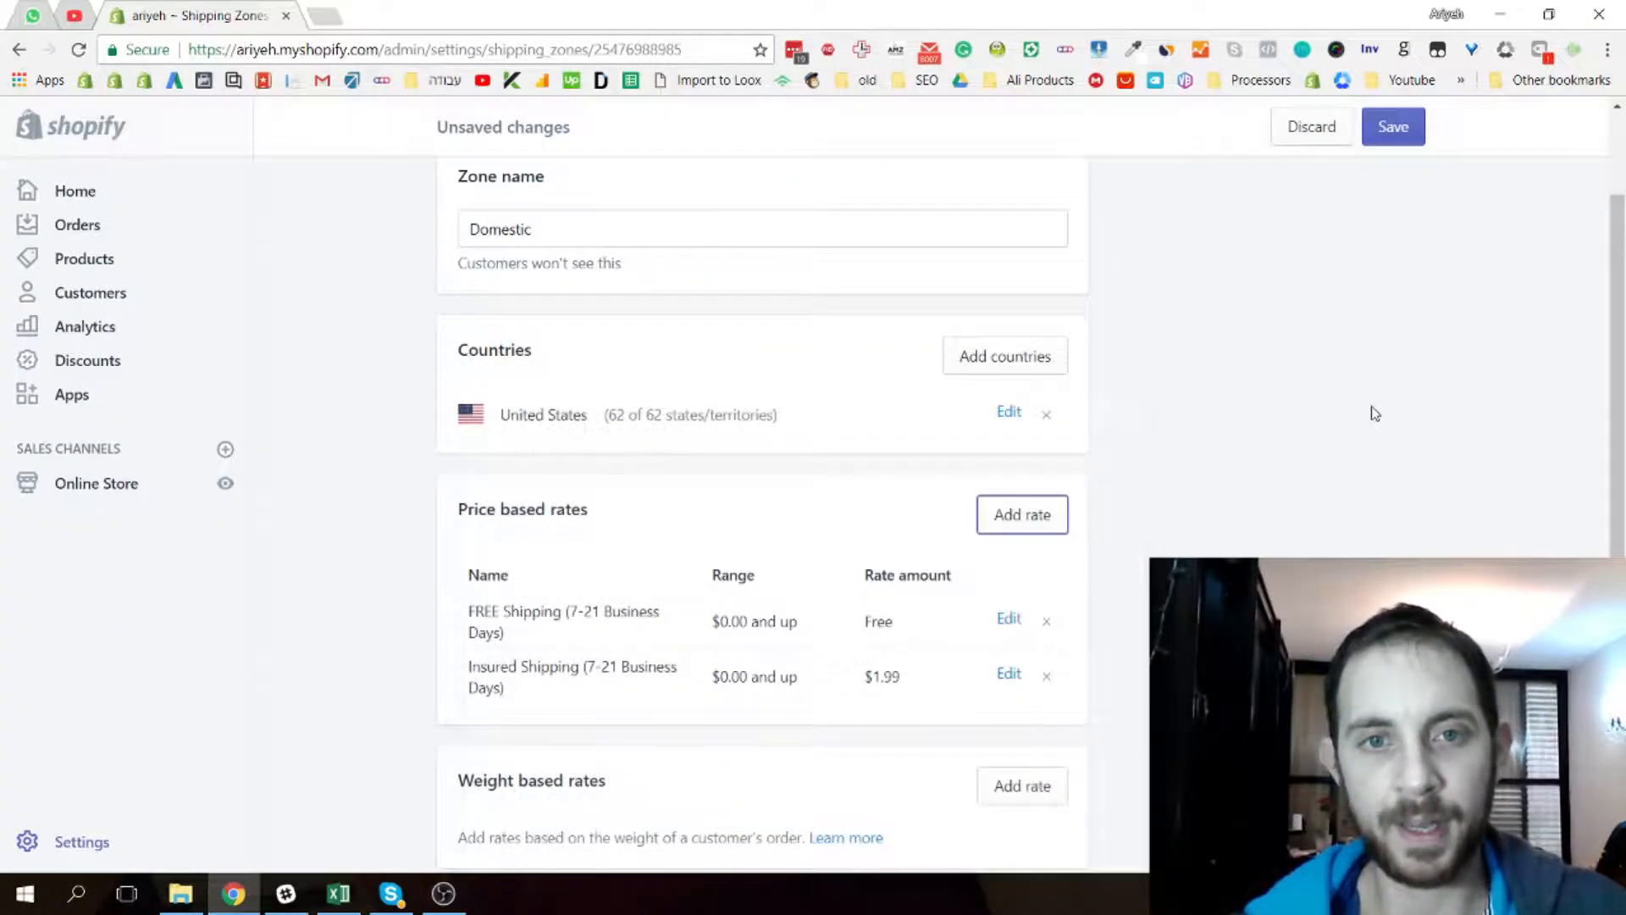
Save the Domestic zone and return to the shipping settings
left_click(1393, 127)
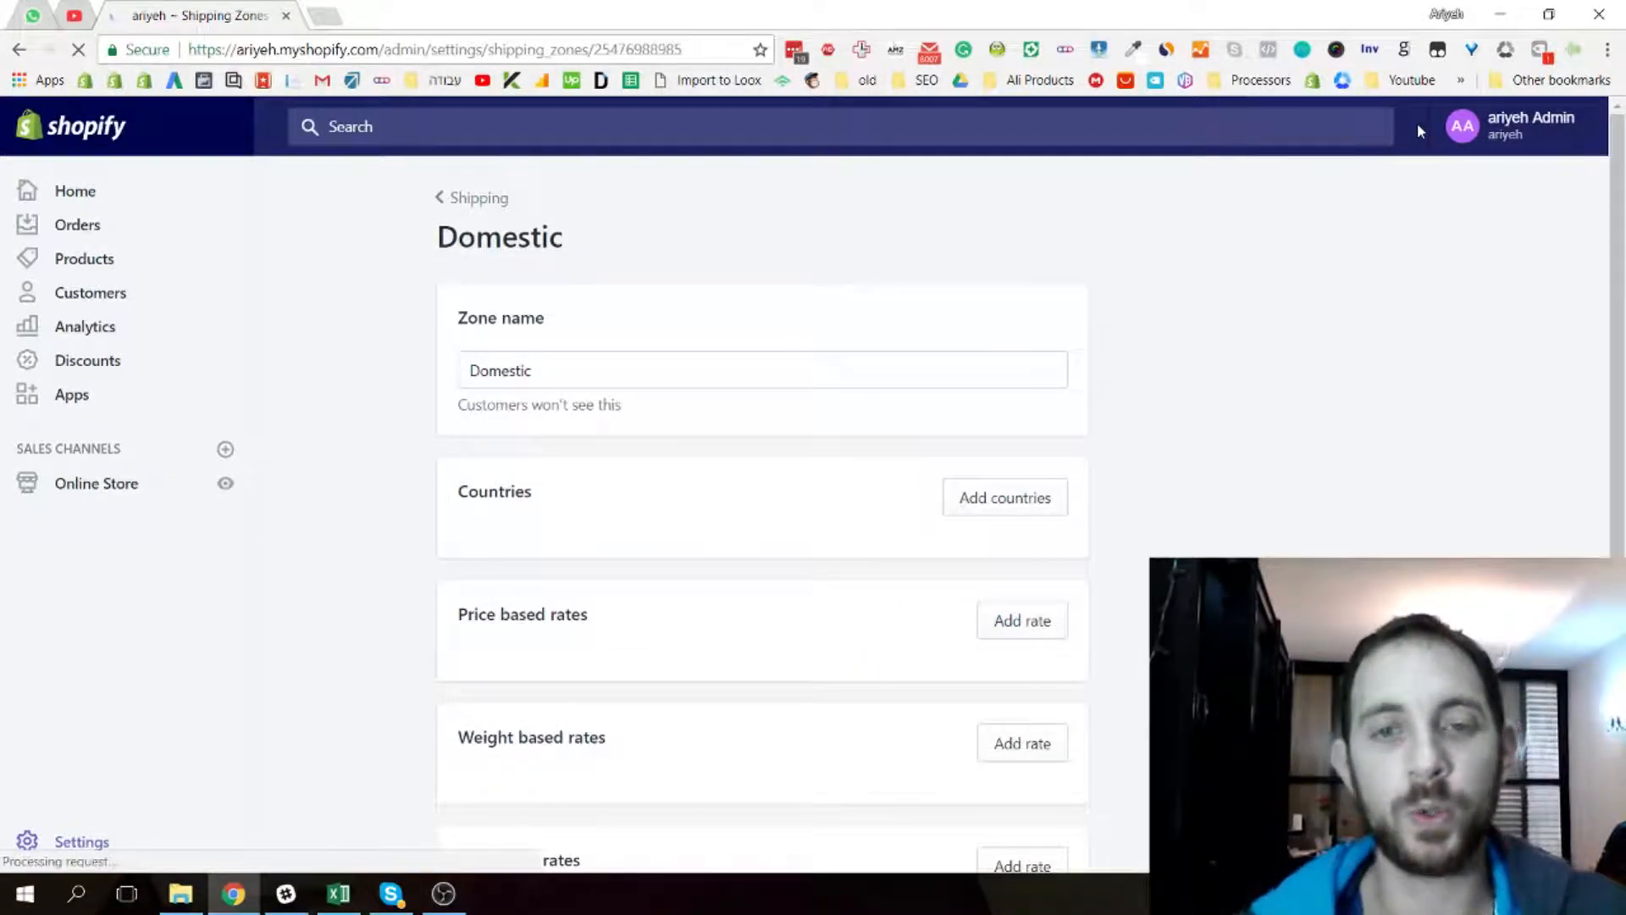
scroll(1111, 392, "down", 2)
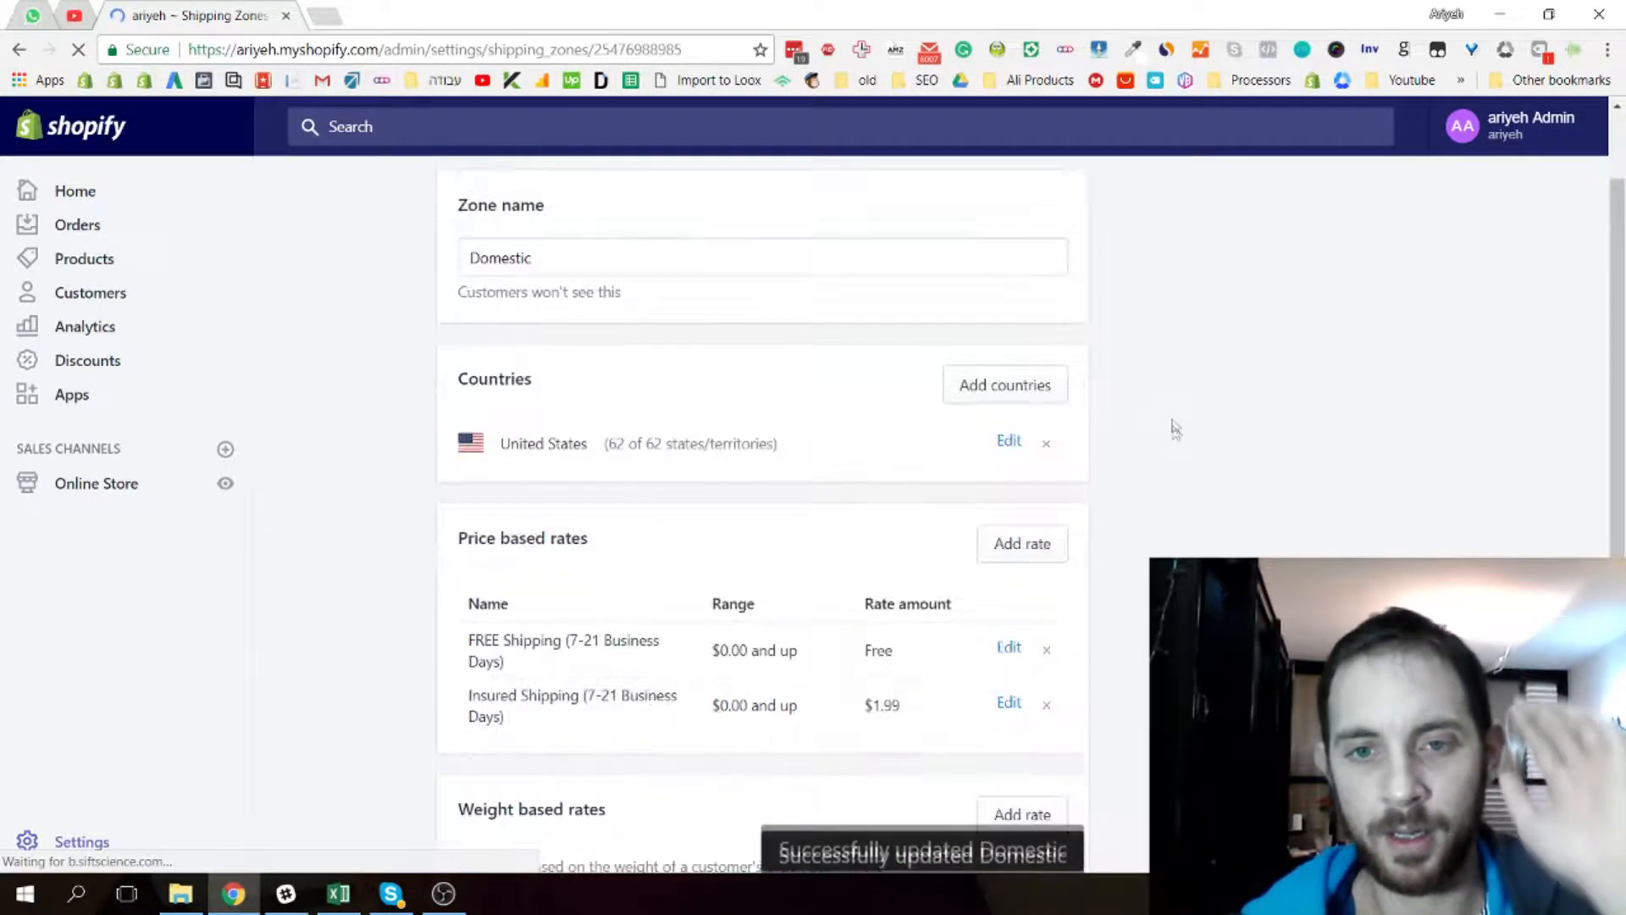
scroll(1162, 440, "down", 1)
scroll(1158, 447, "up", 3)
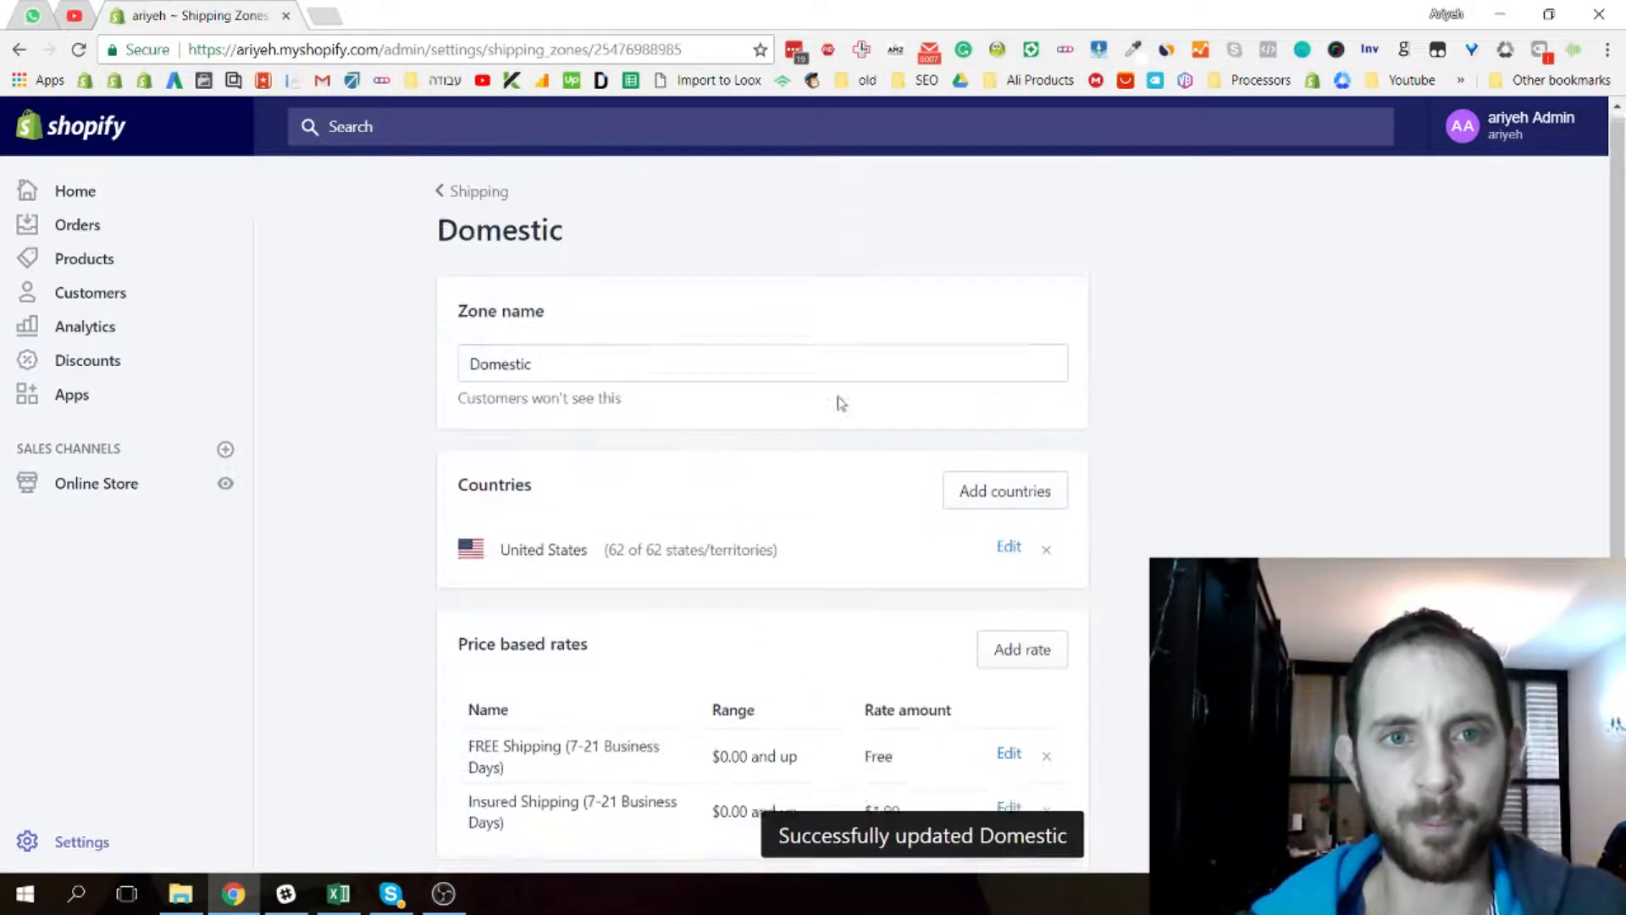
left_click(473, 204)
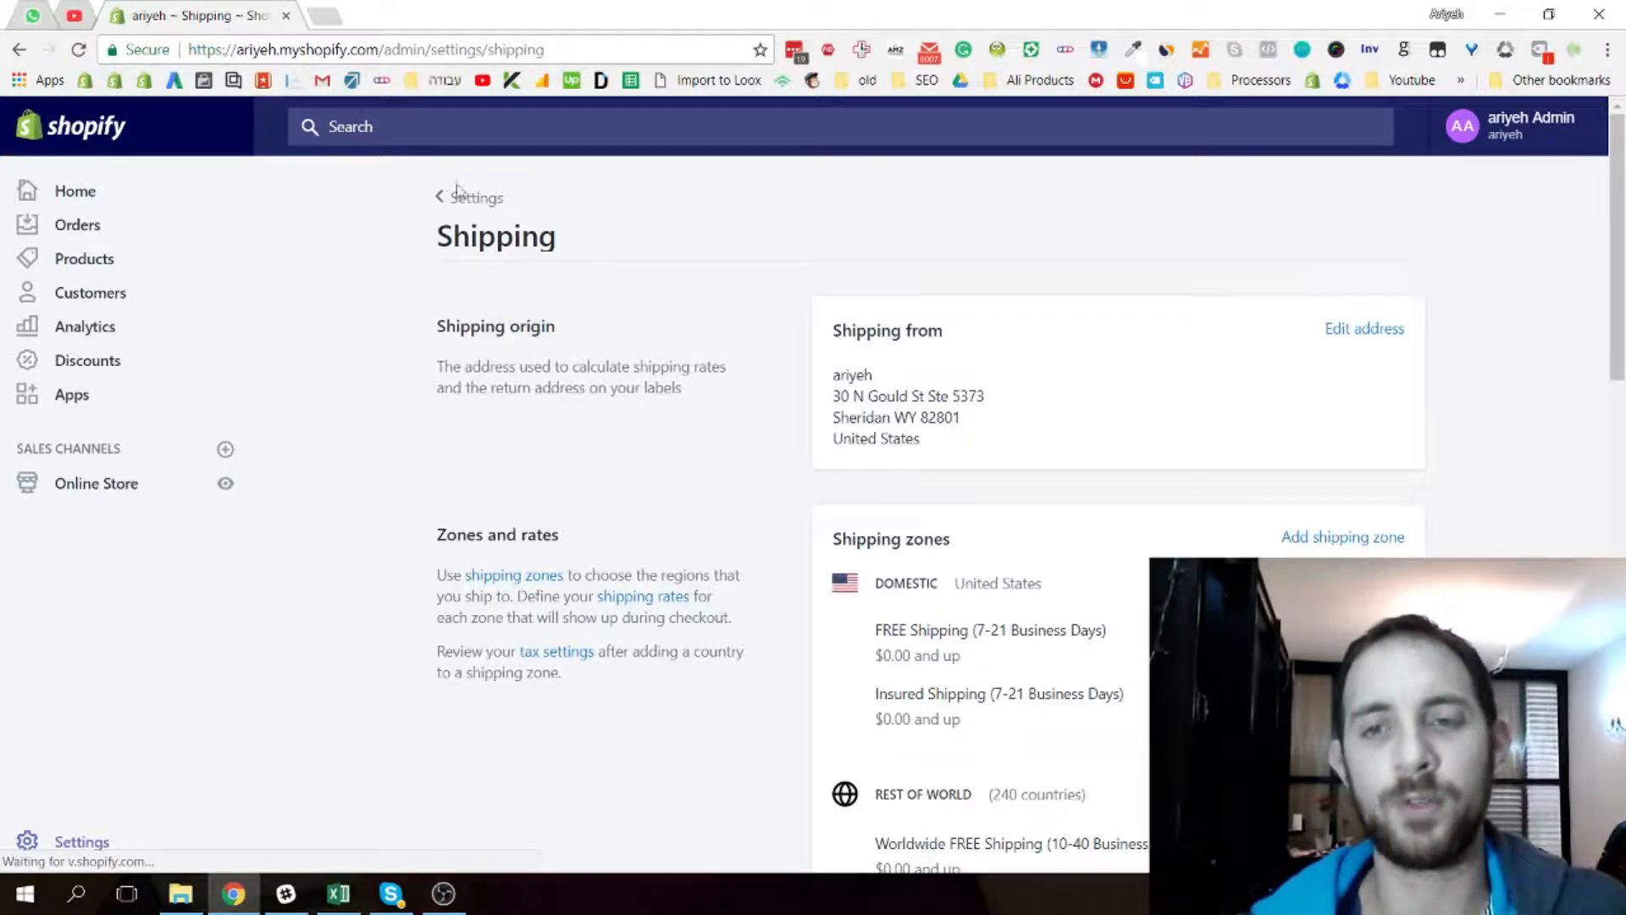
Open AliExpress in a new browser tab, keeping the shipping settings open
scroll(1384, 545, "down", 1)
scroll(1384, 545, "down", 1)
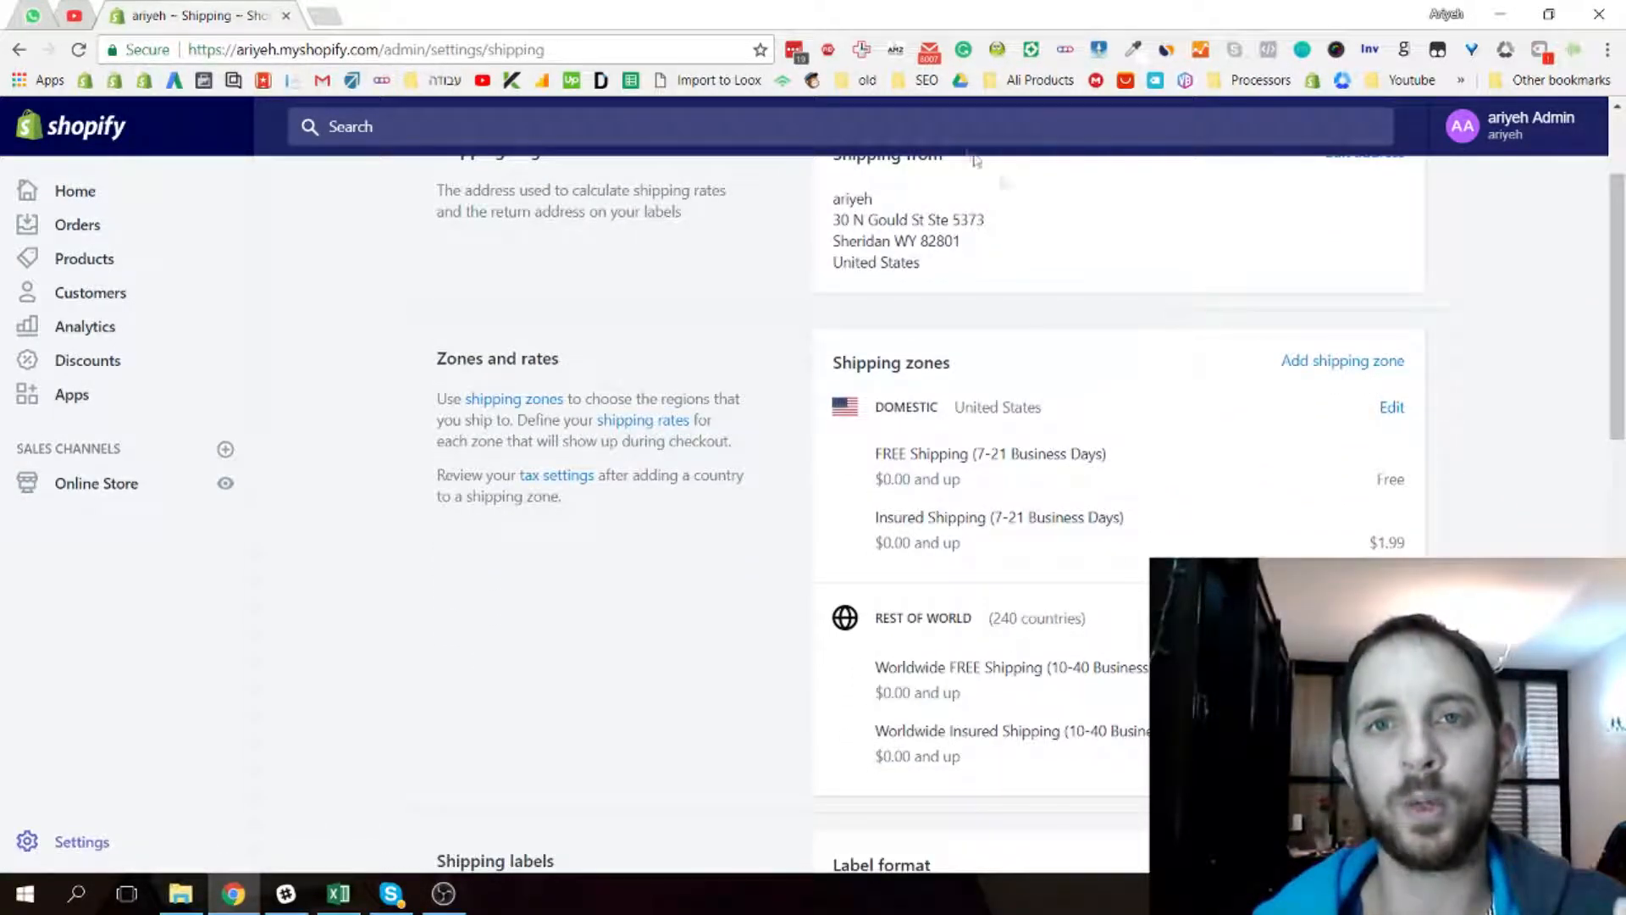
middle_click(1120, 85)
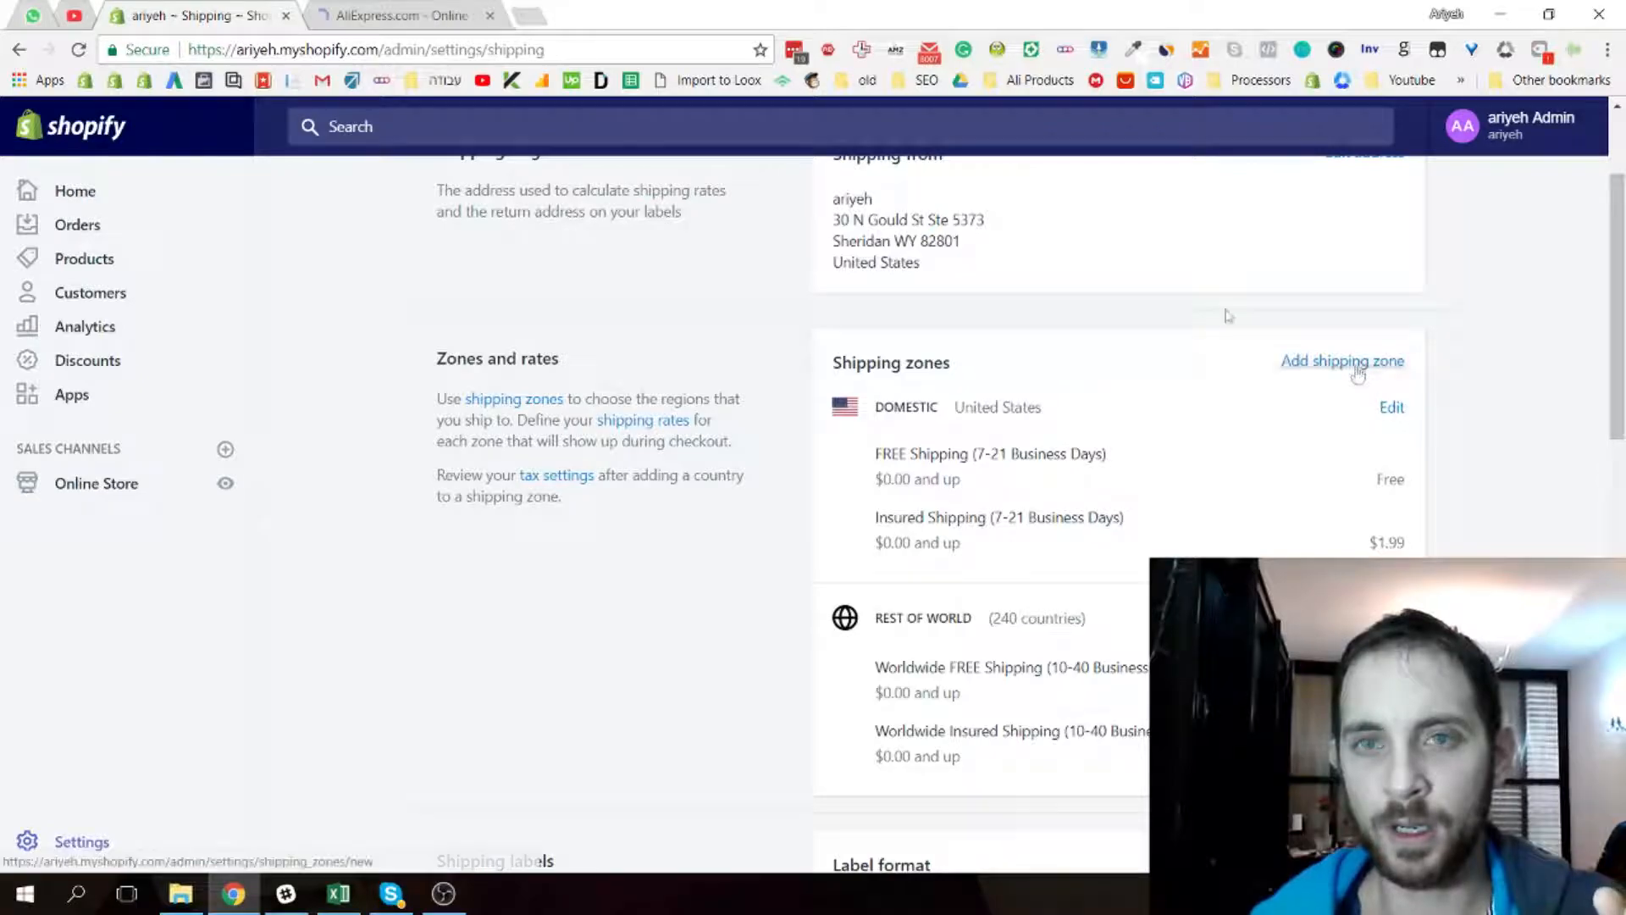
Switch to AliExpress, browse the Flash Deals, and open the Gold Plated Bitcoin Coin product page
left_click(385, 14)
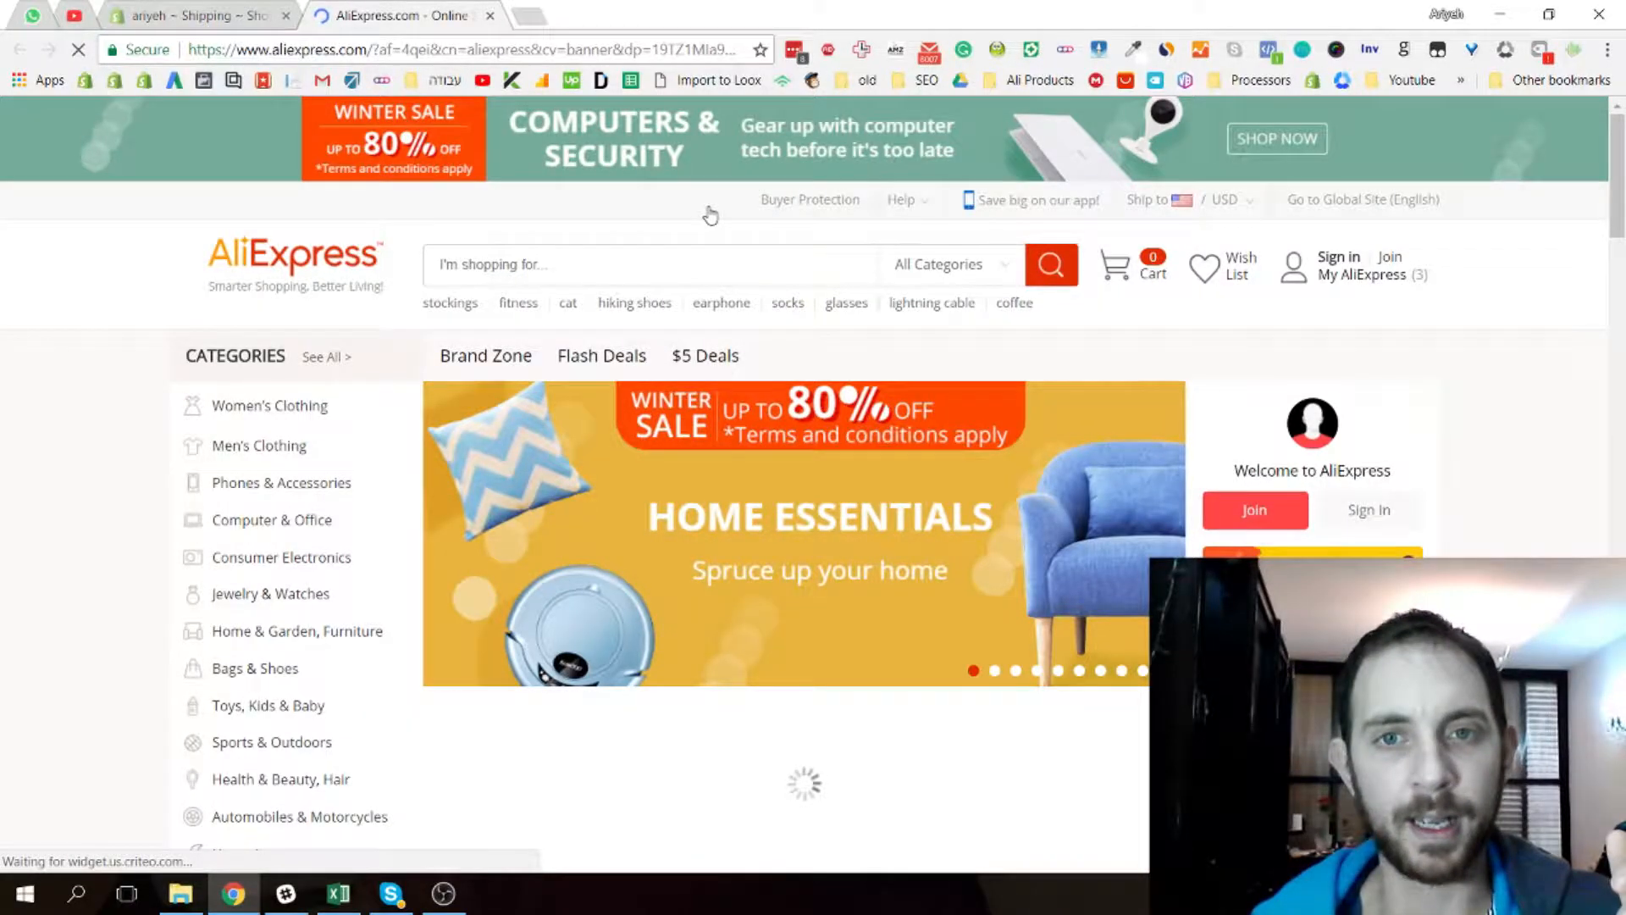
scroll(976, 435, "down", 11)
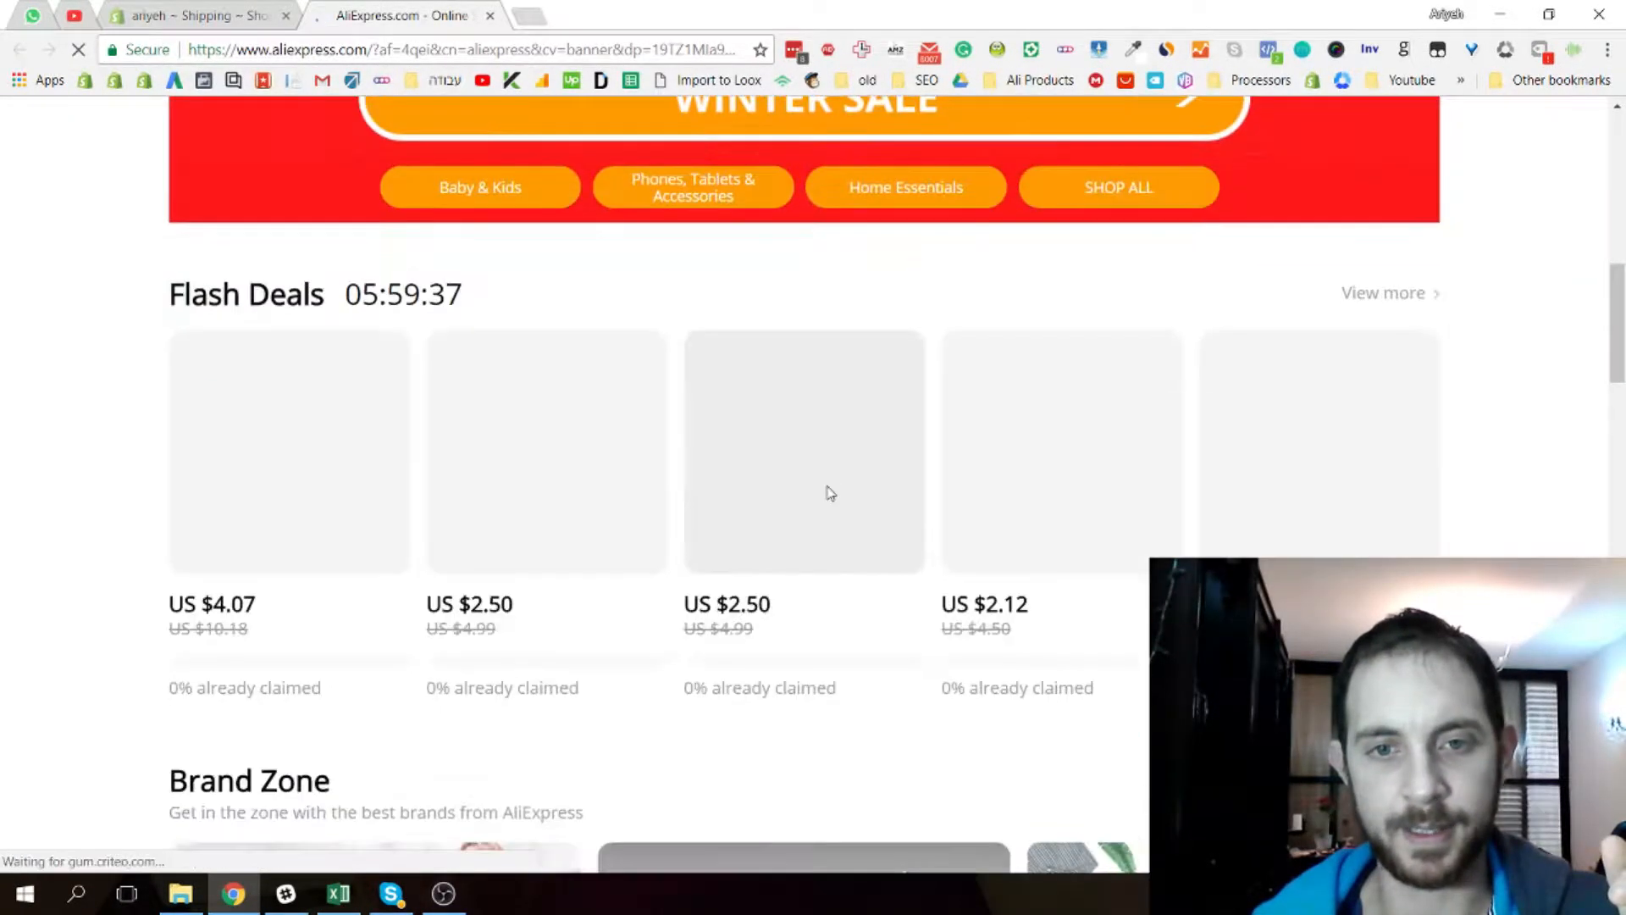
scroll(830, 493, "down", 2)
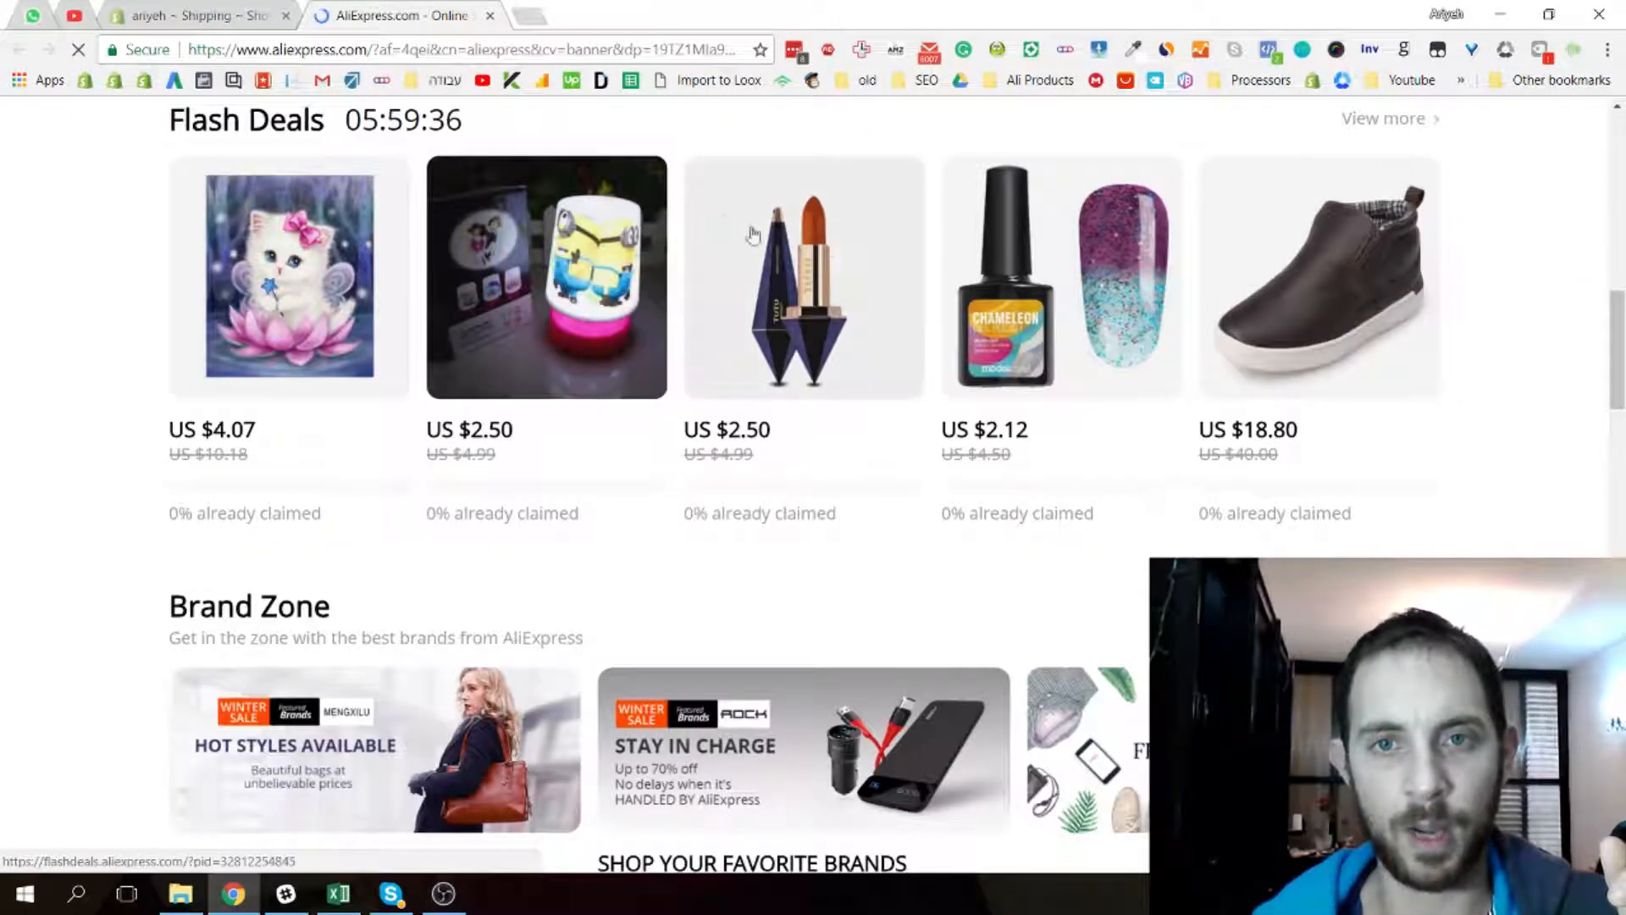
left_click(1127, 273)
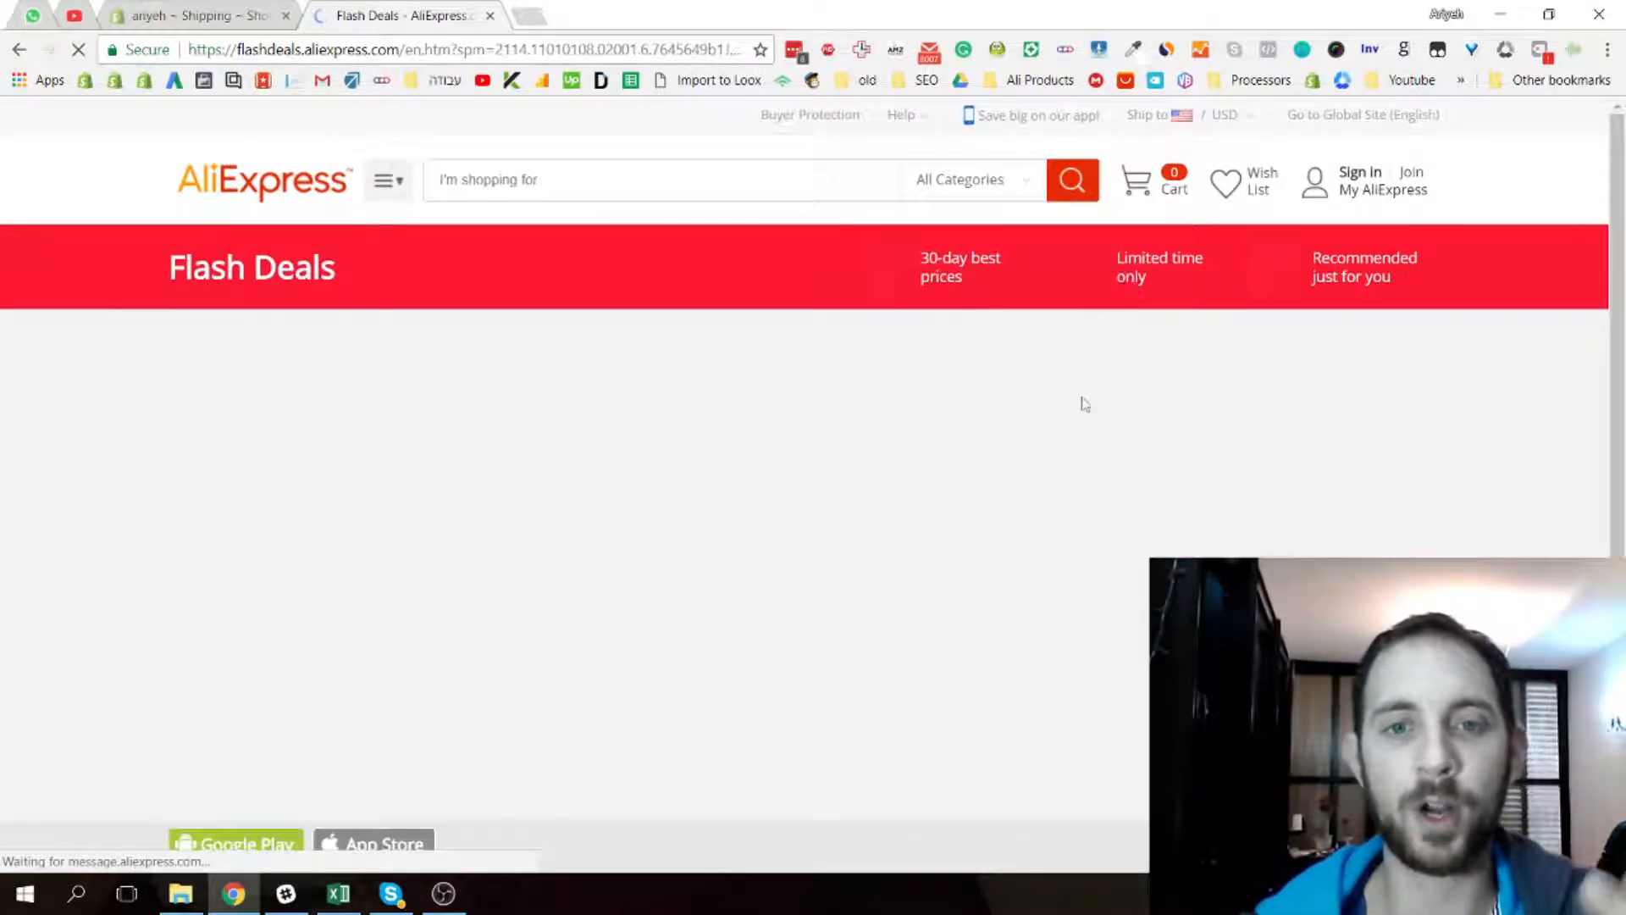
scroll(1013, 562, "down", 2)
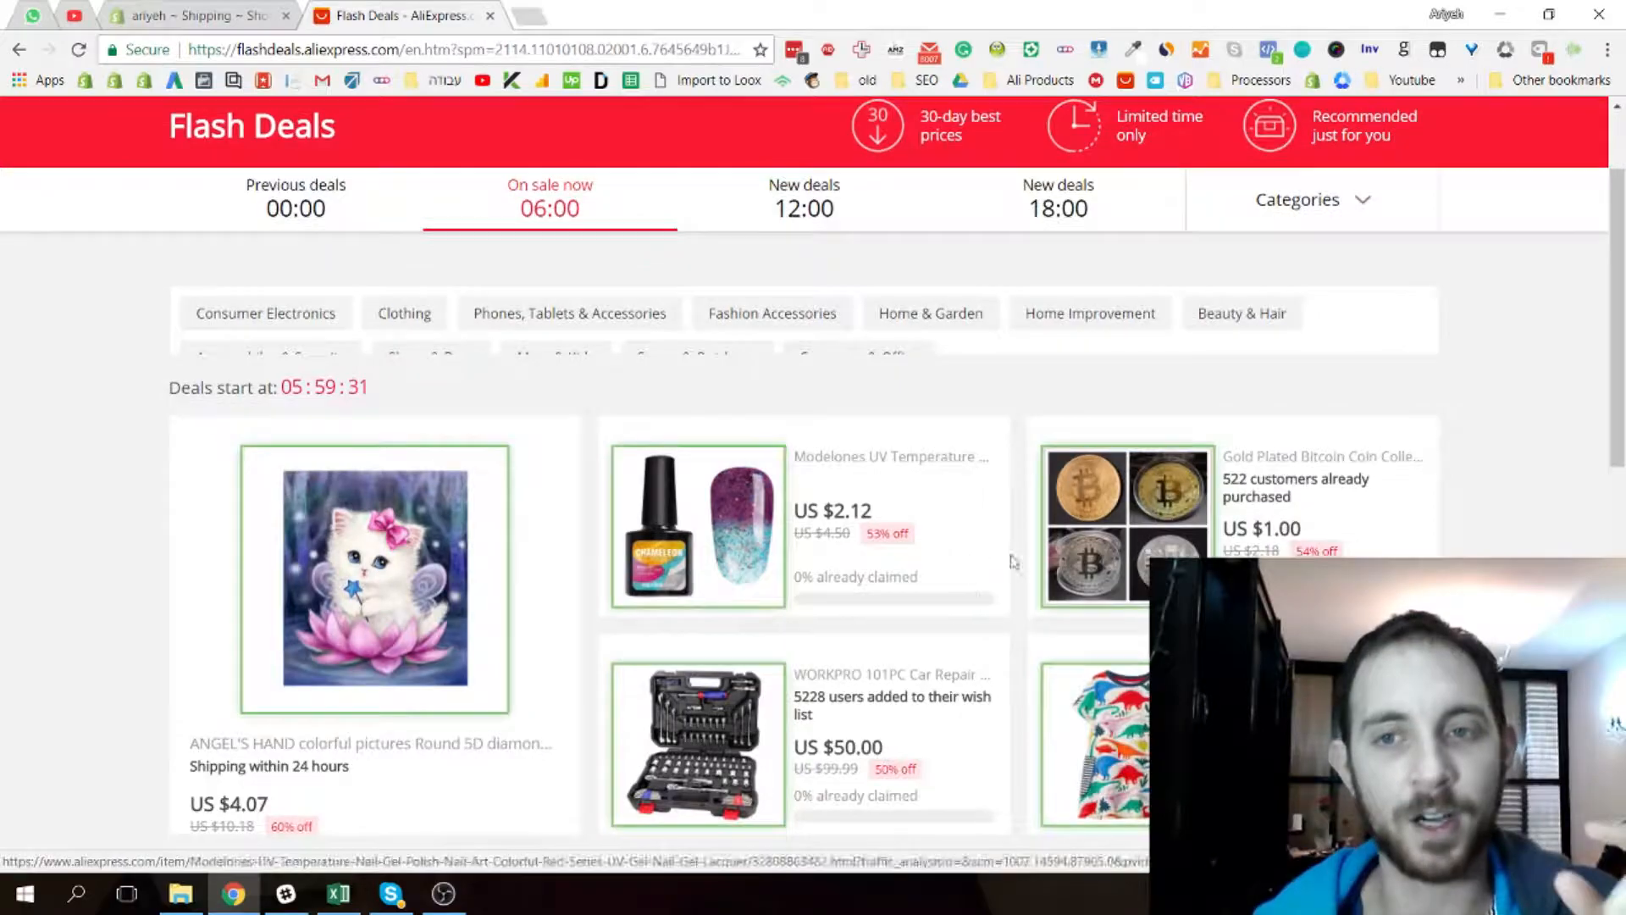
scroll(1140, 472, "down", 3)
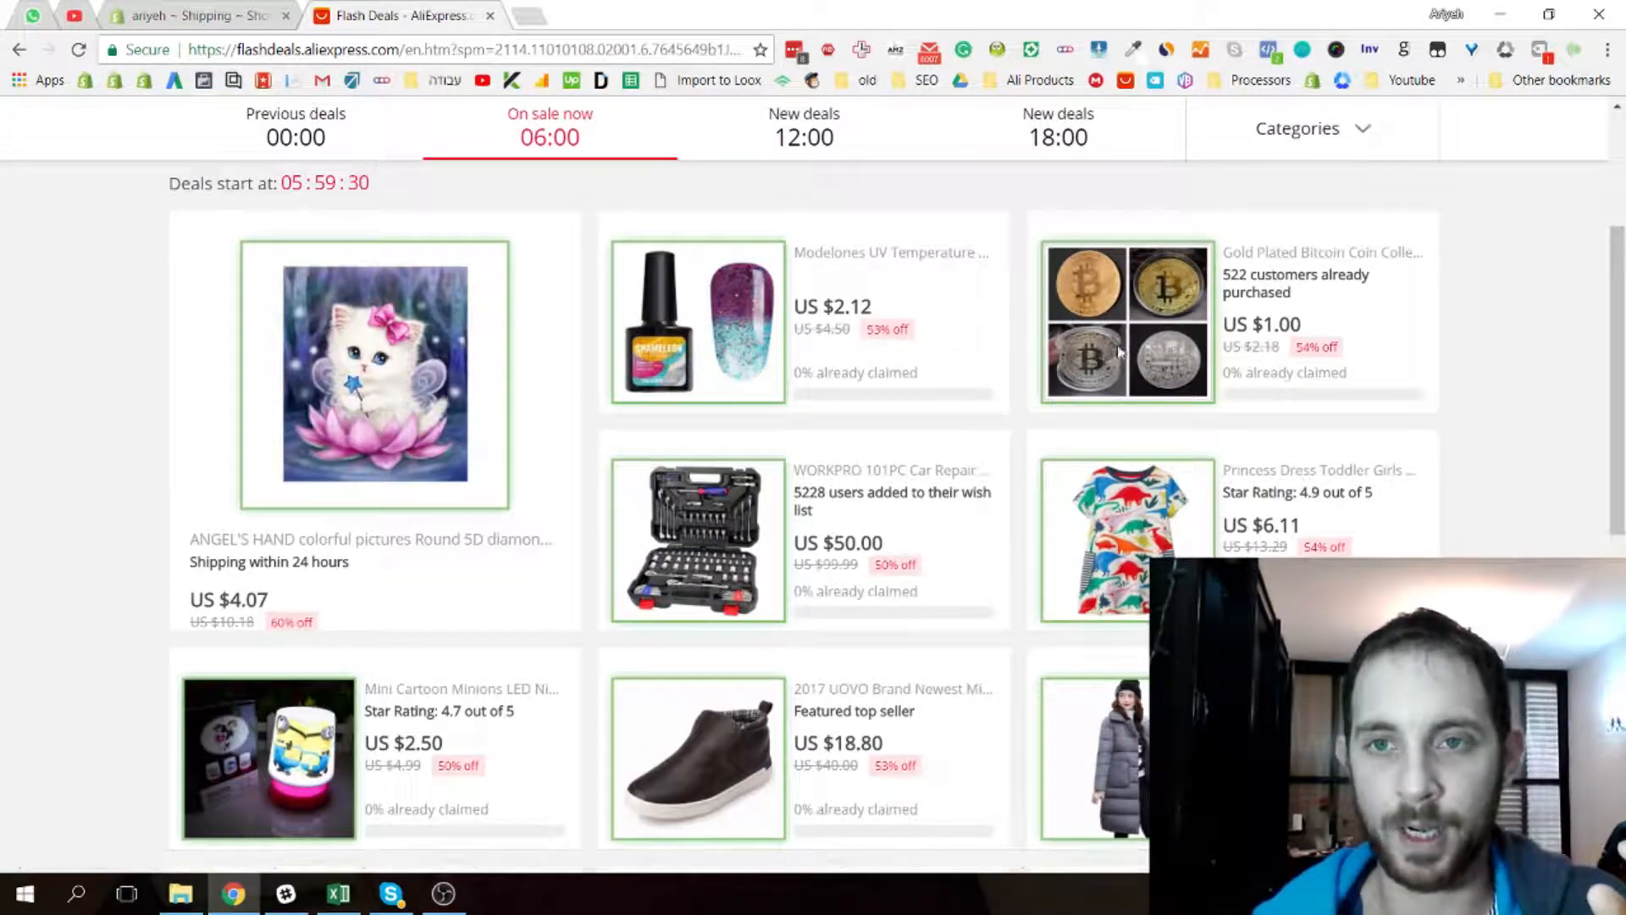
left_click(1119, 352)
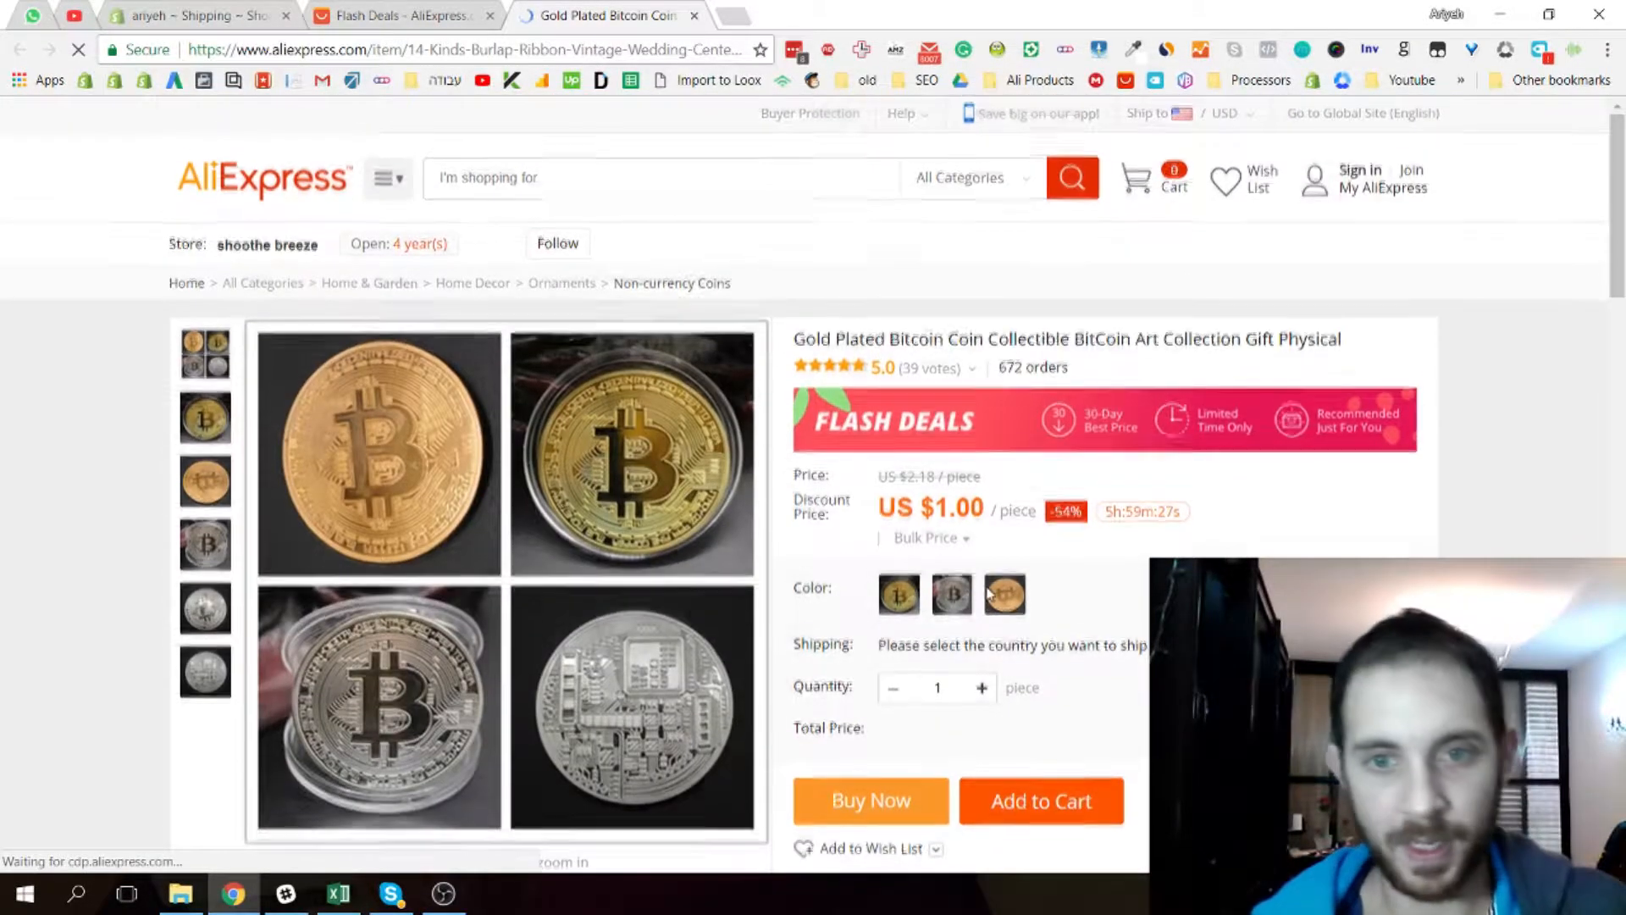
Select the silver coin color on the product page and open its shipping options
scroll(989, 594, "down", 1)
scroll(924, 580, "up", 1)
scroll(923, 576, "down", 1)
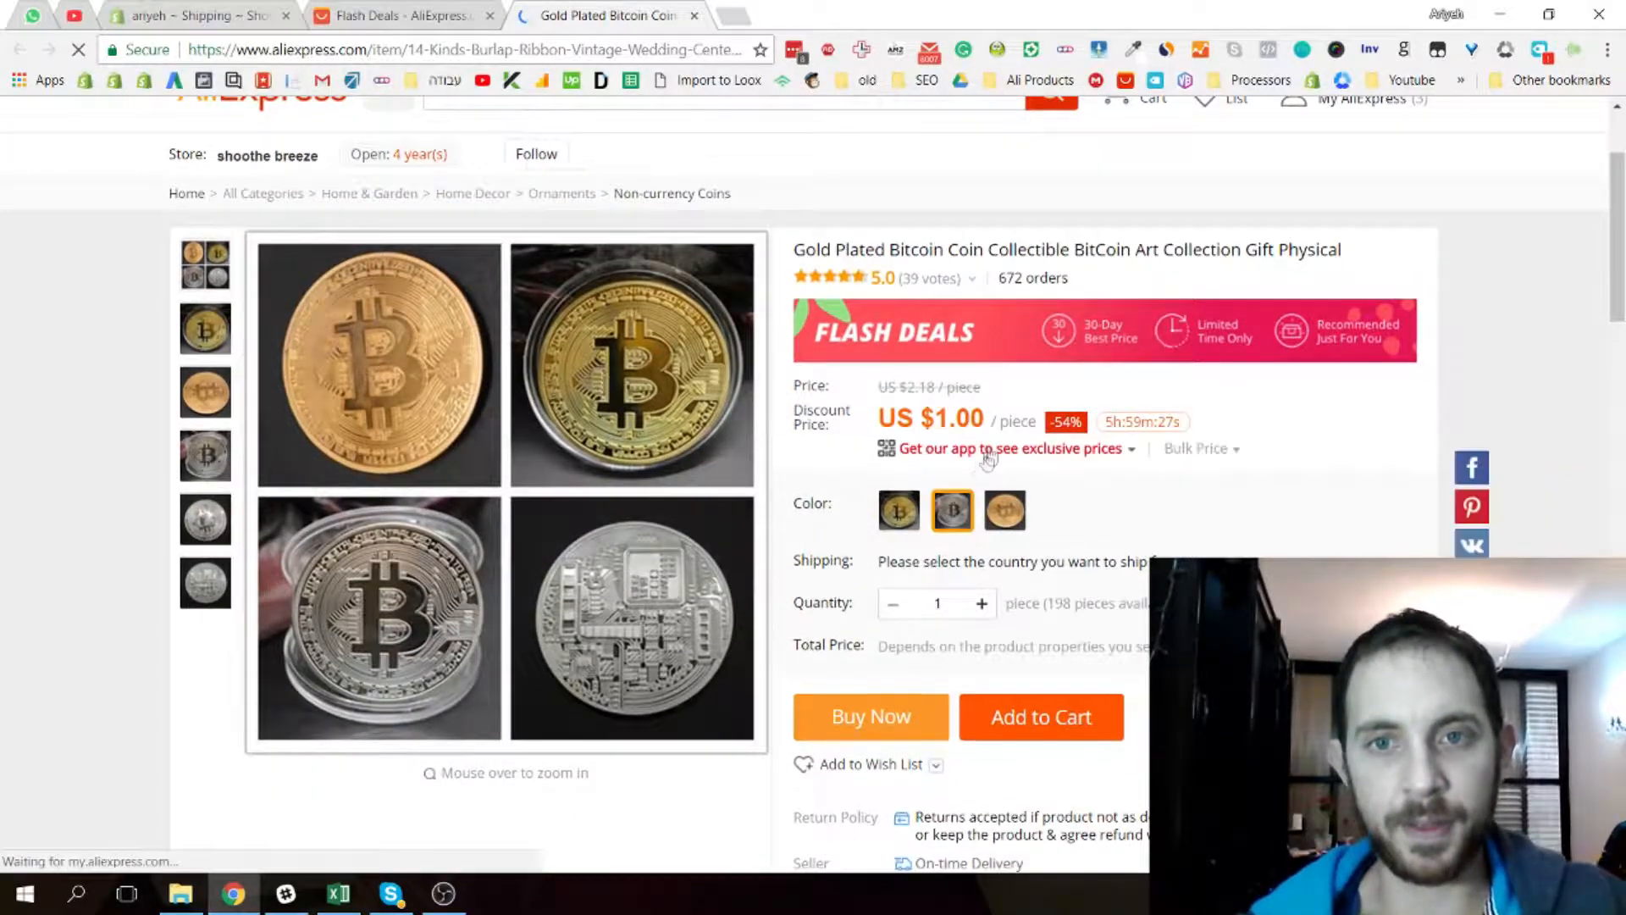
scroll(1144, 504, "down", 1)
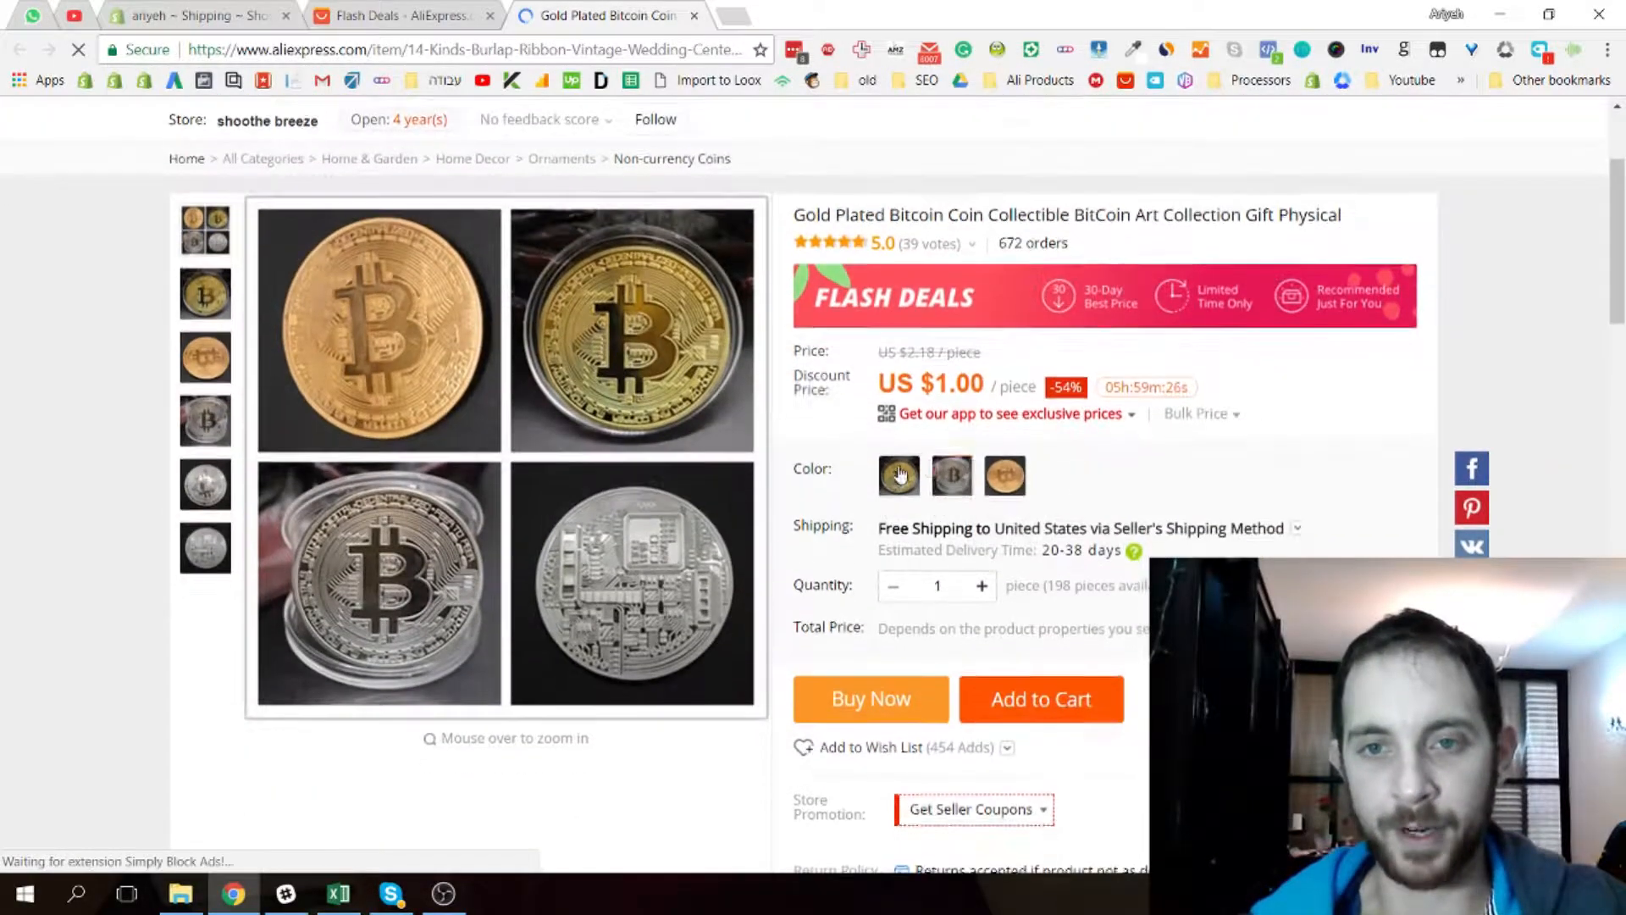
left_click(951, 490)
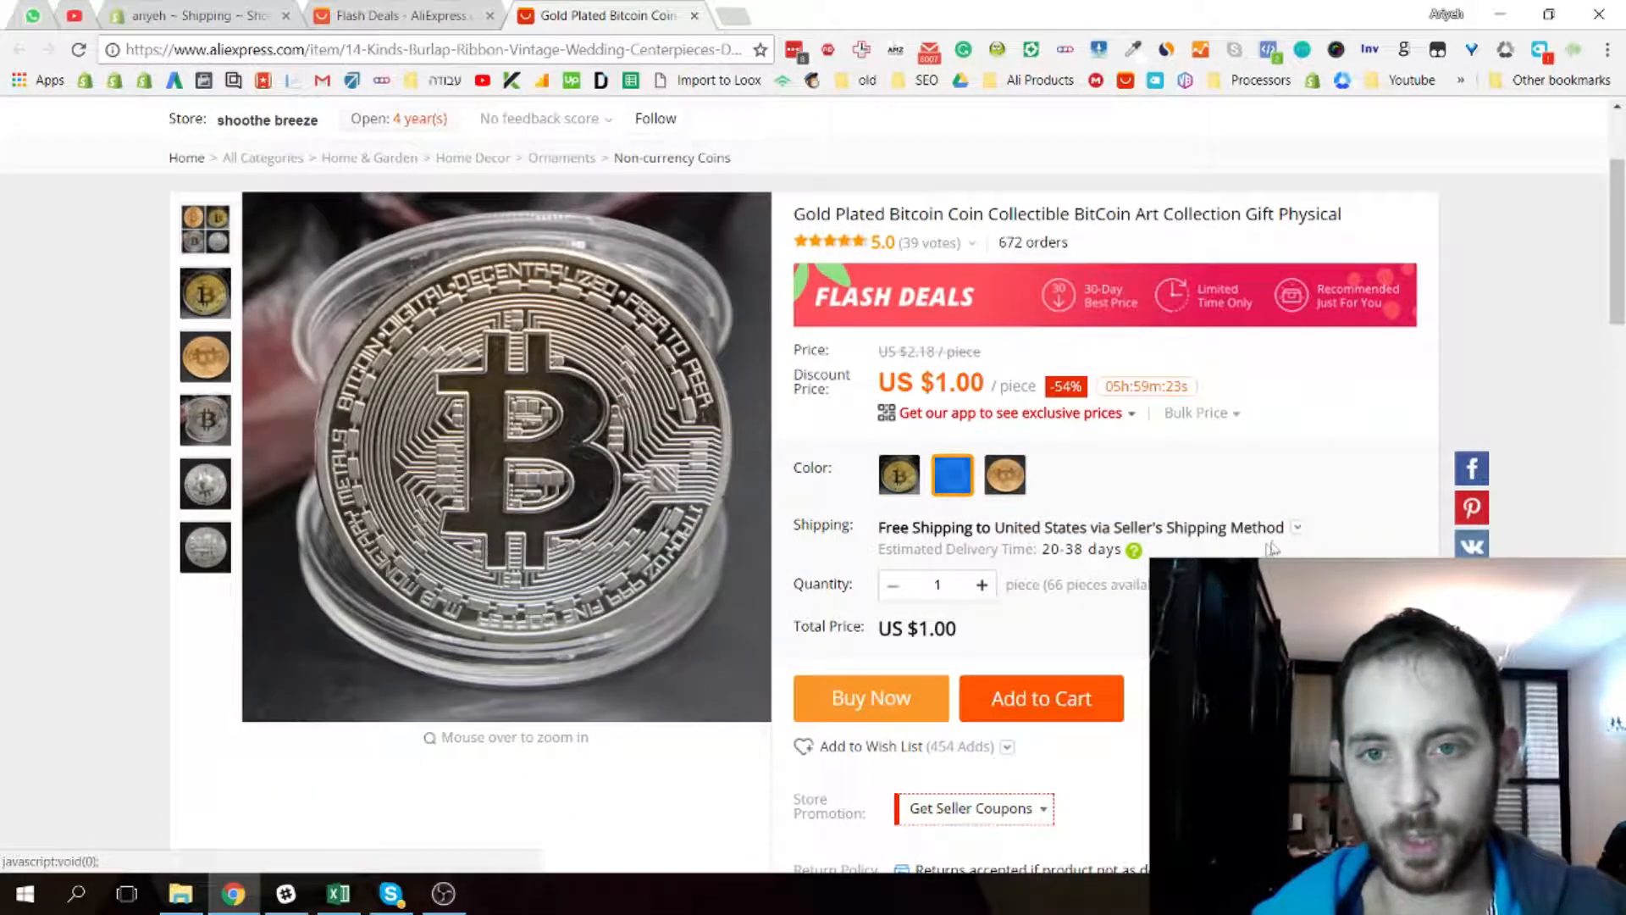
left_click(1268, 529)
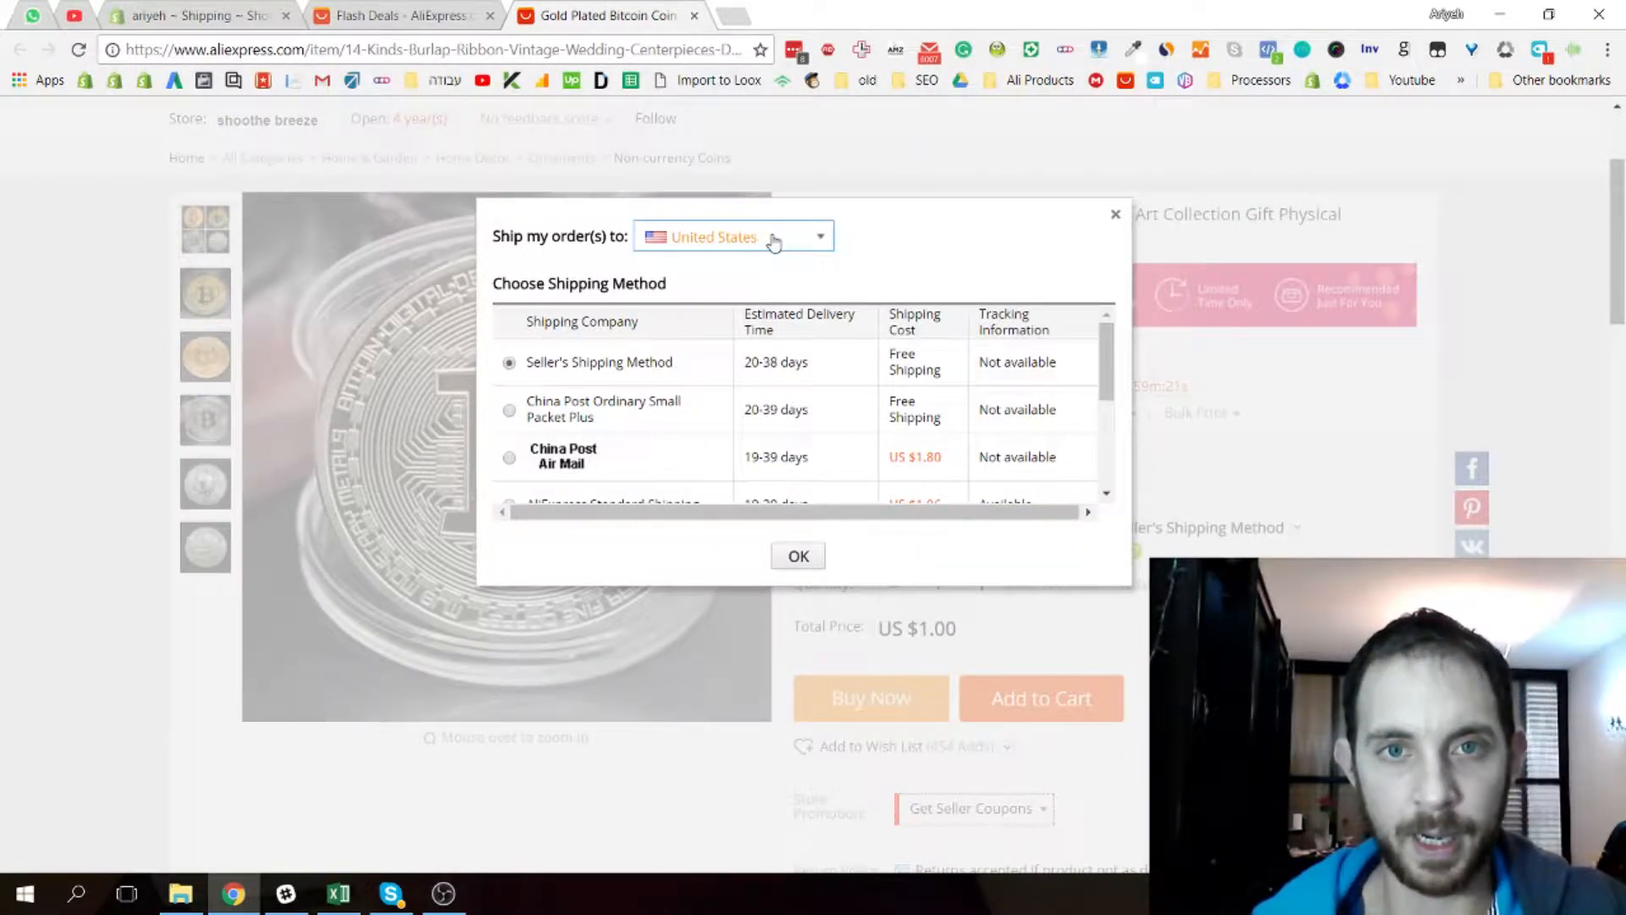
Set the shipping destination to Spain, review the available shipping methods, and highlight the estimated delivery time
left_click(774, 244)
left_click(717, 288)
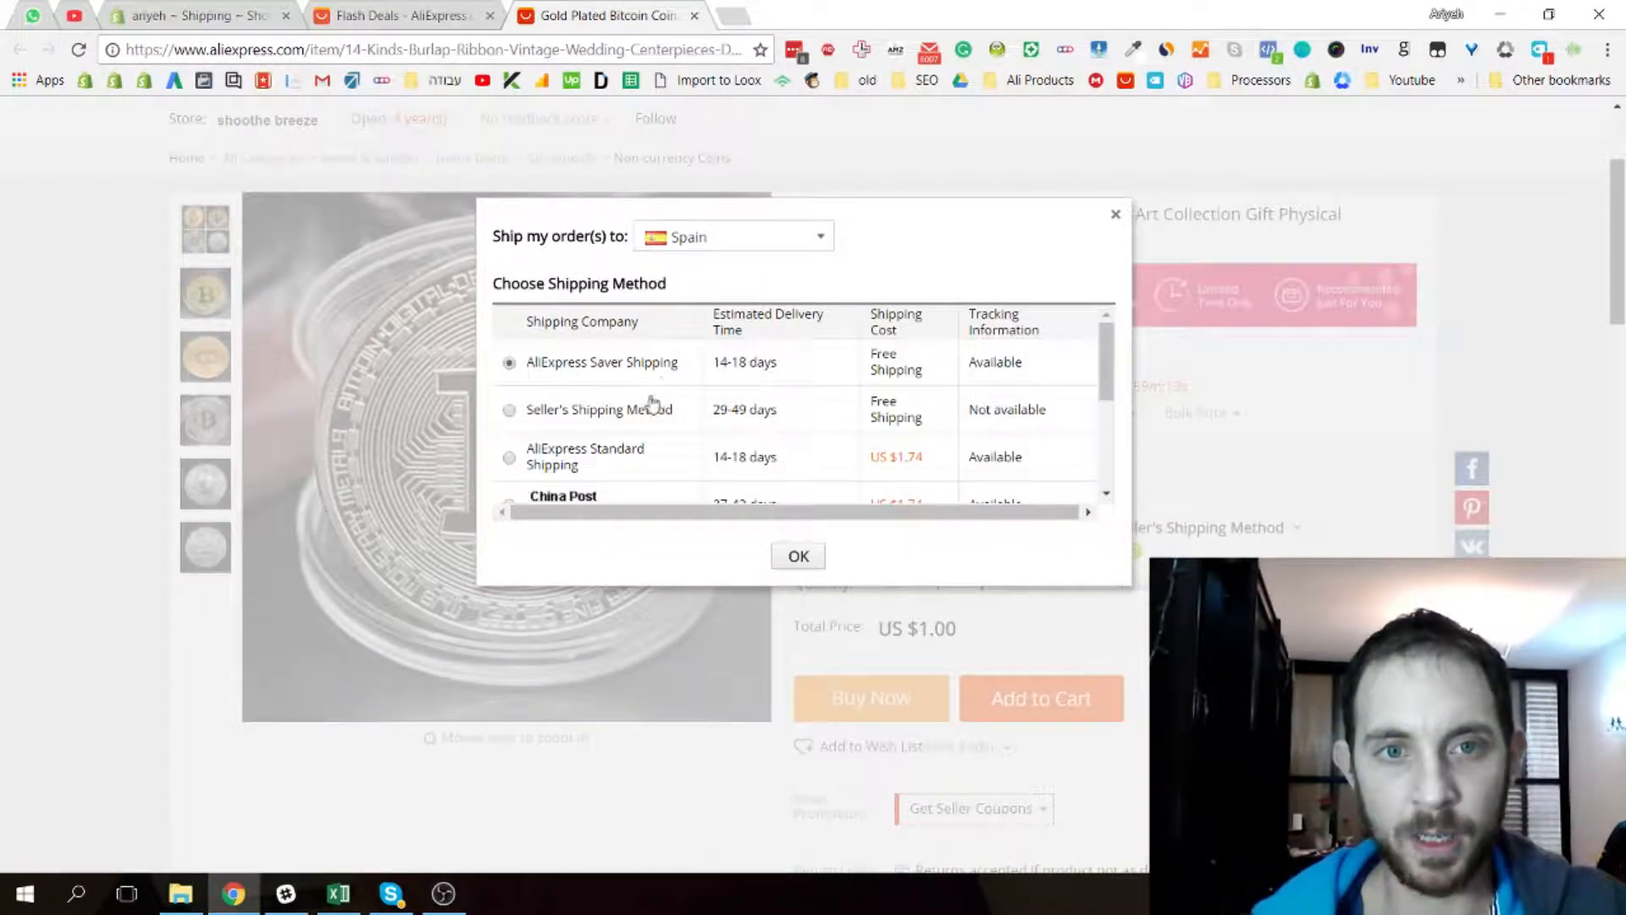
scroll(652, 404, "down", 3)
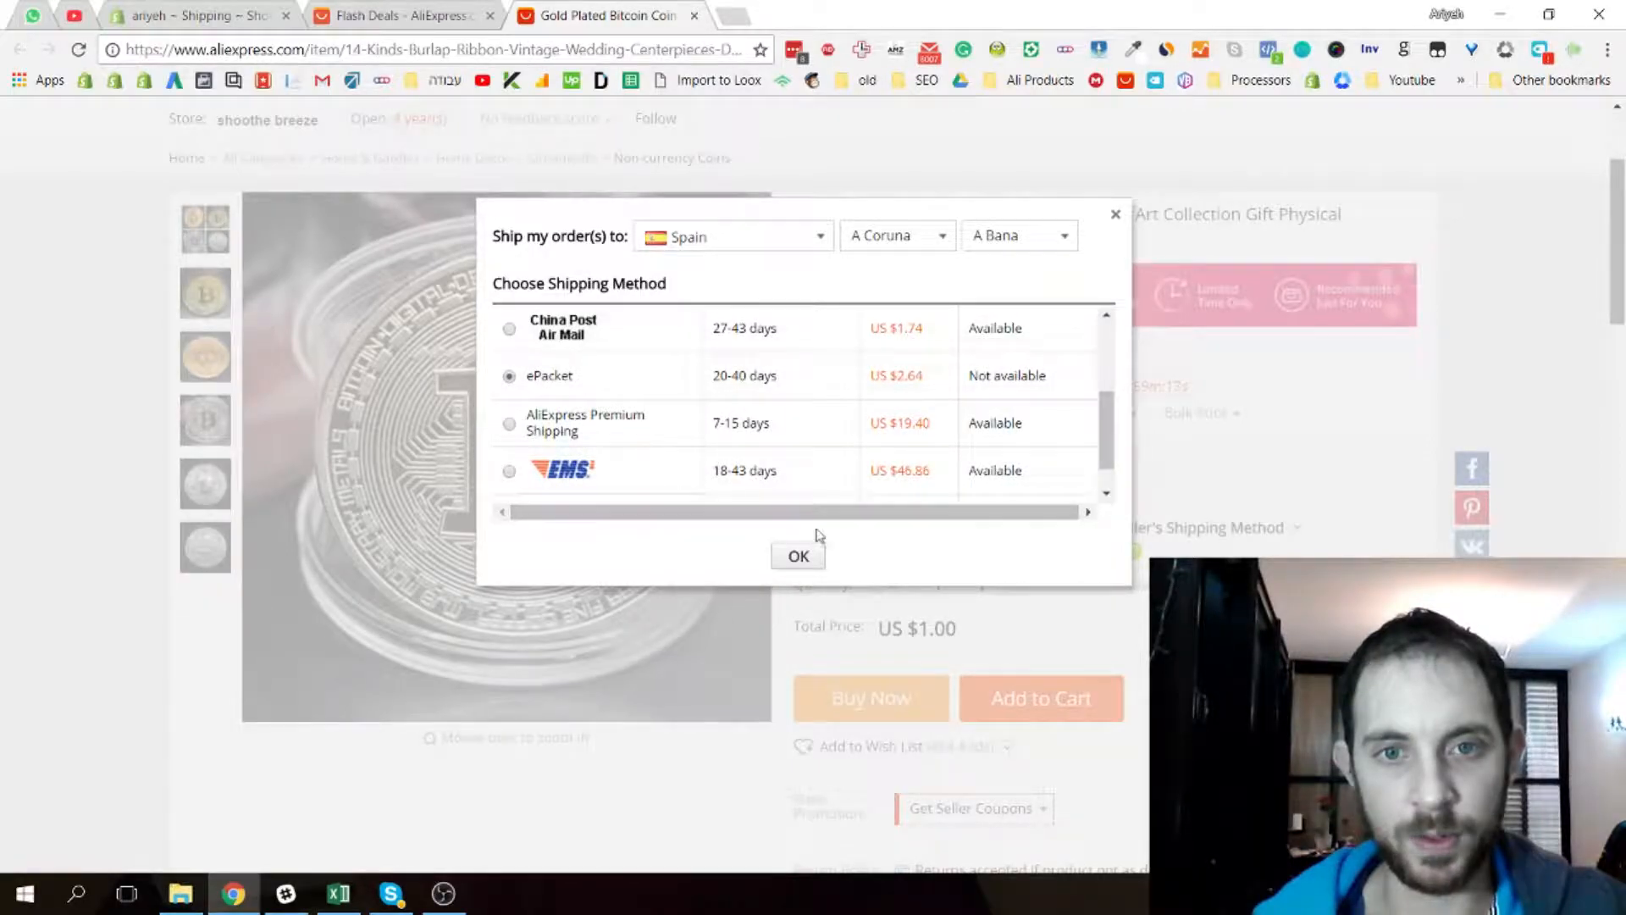
left_click(818, 563)
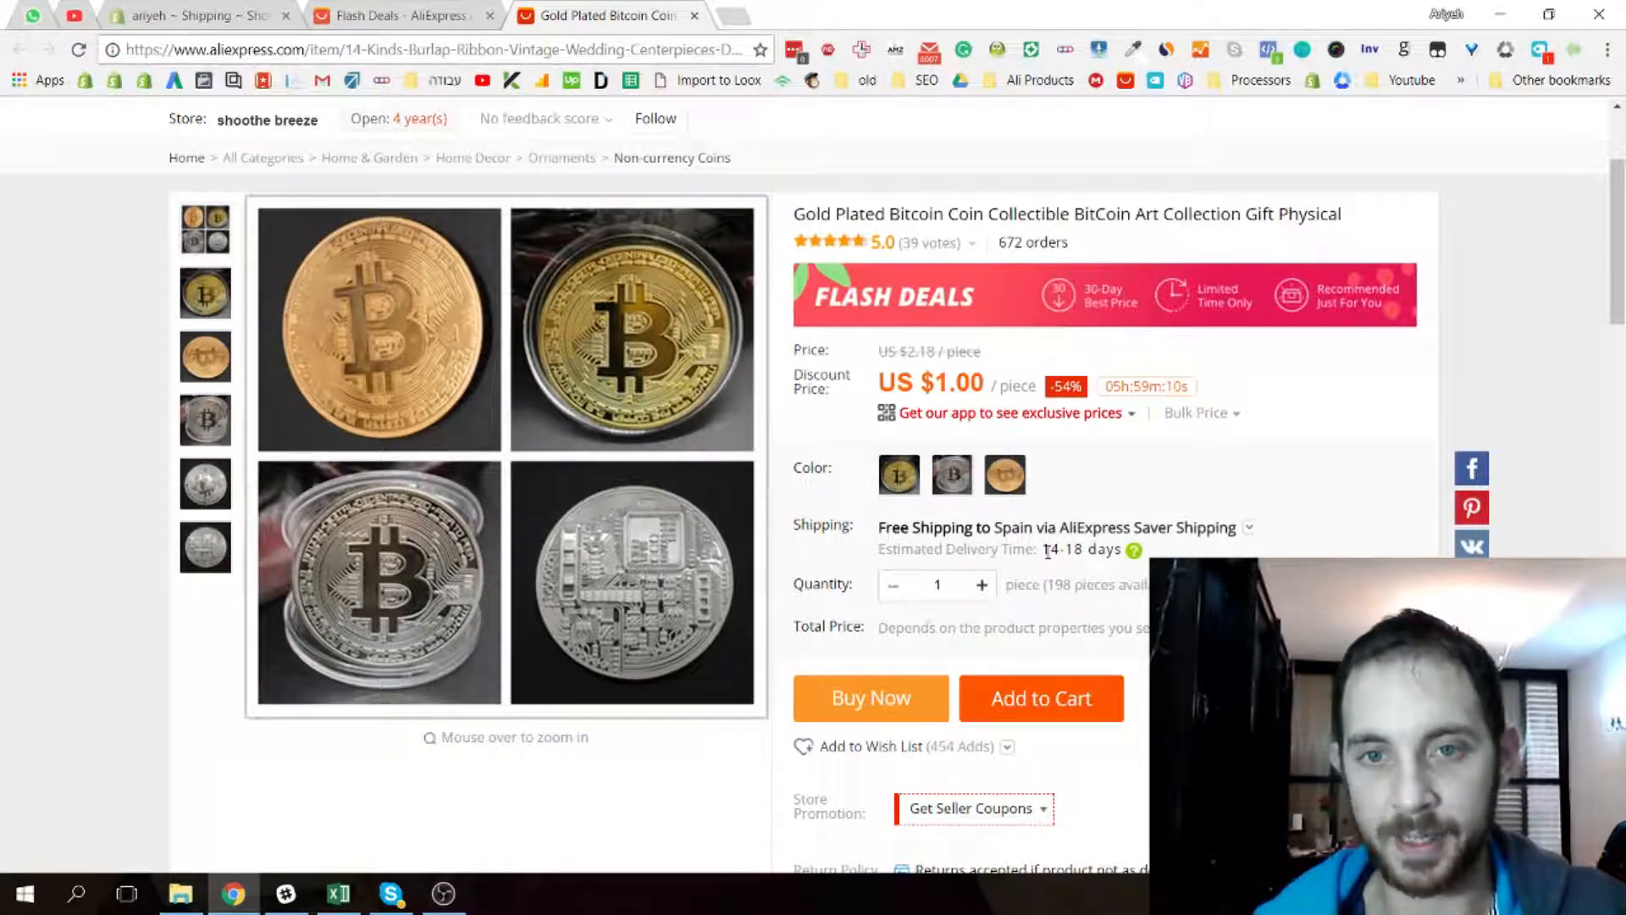
left_click_drag(1067, 552, 1123, 554)
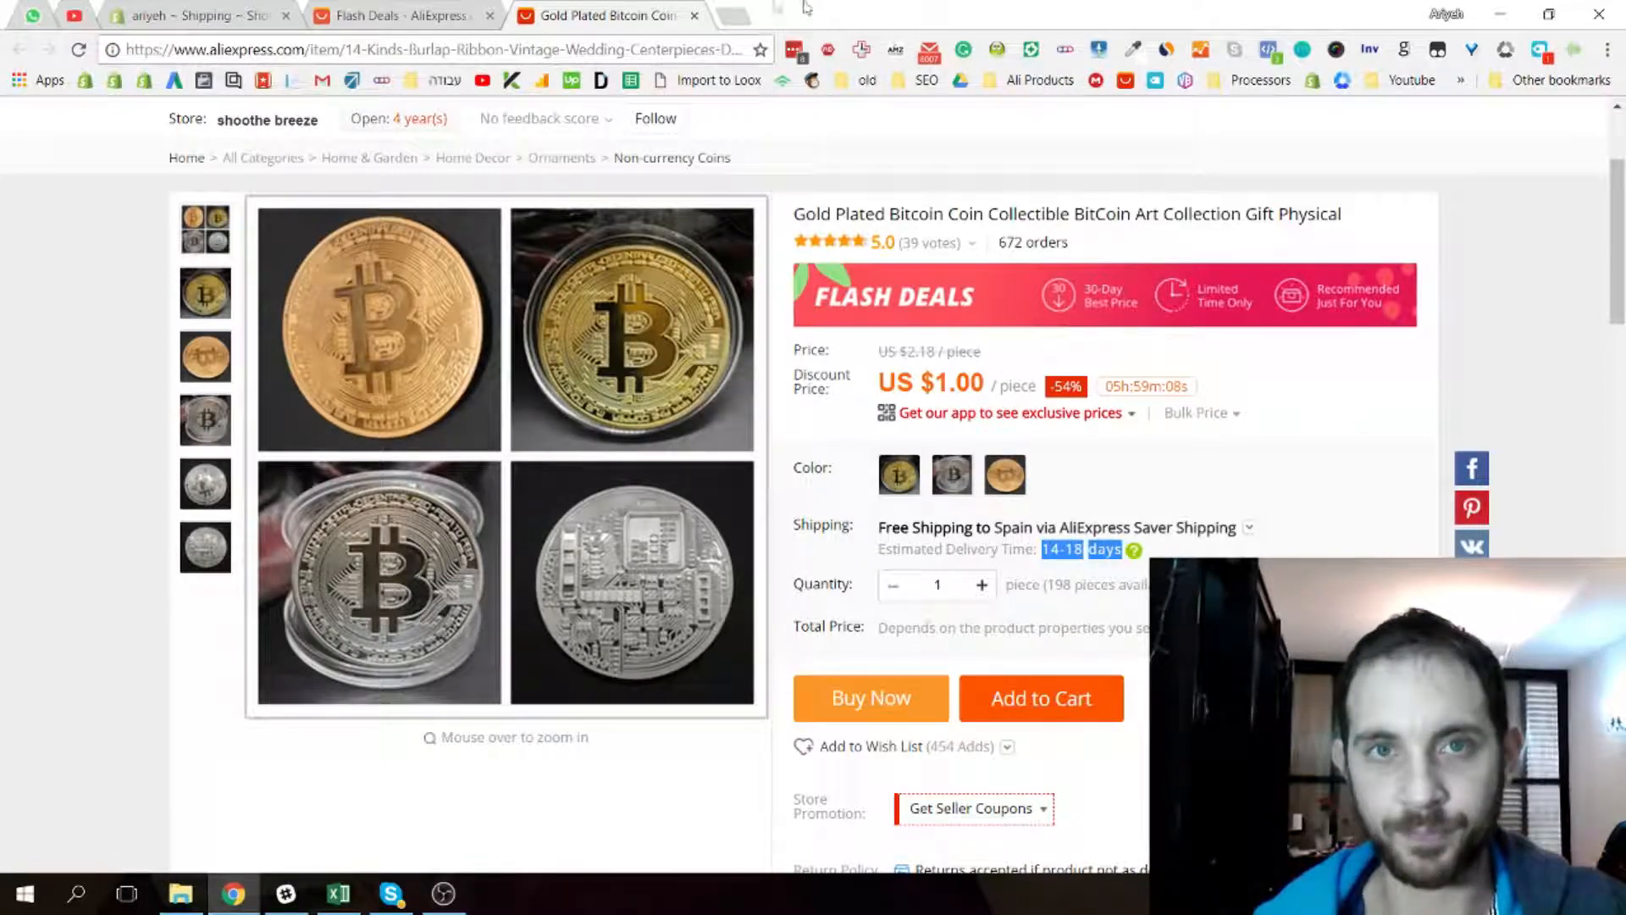
Switch back to the Shopify shipping settings and close the AliExpress Flash Deals page
left_click(398, 16)
left_click(204, 15)
middle_click(356, 8)
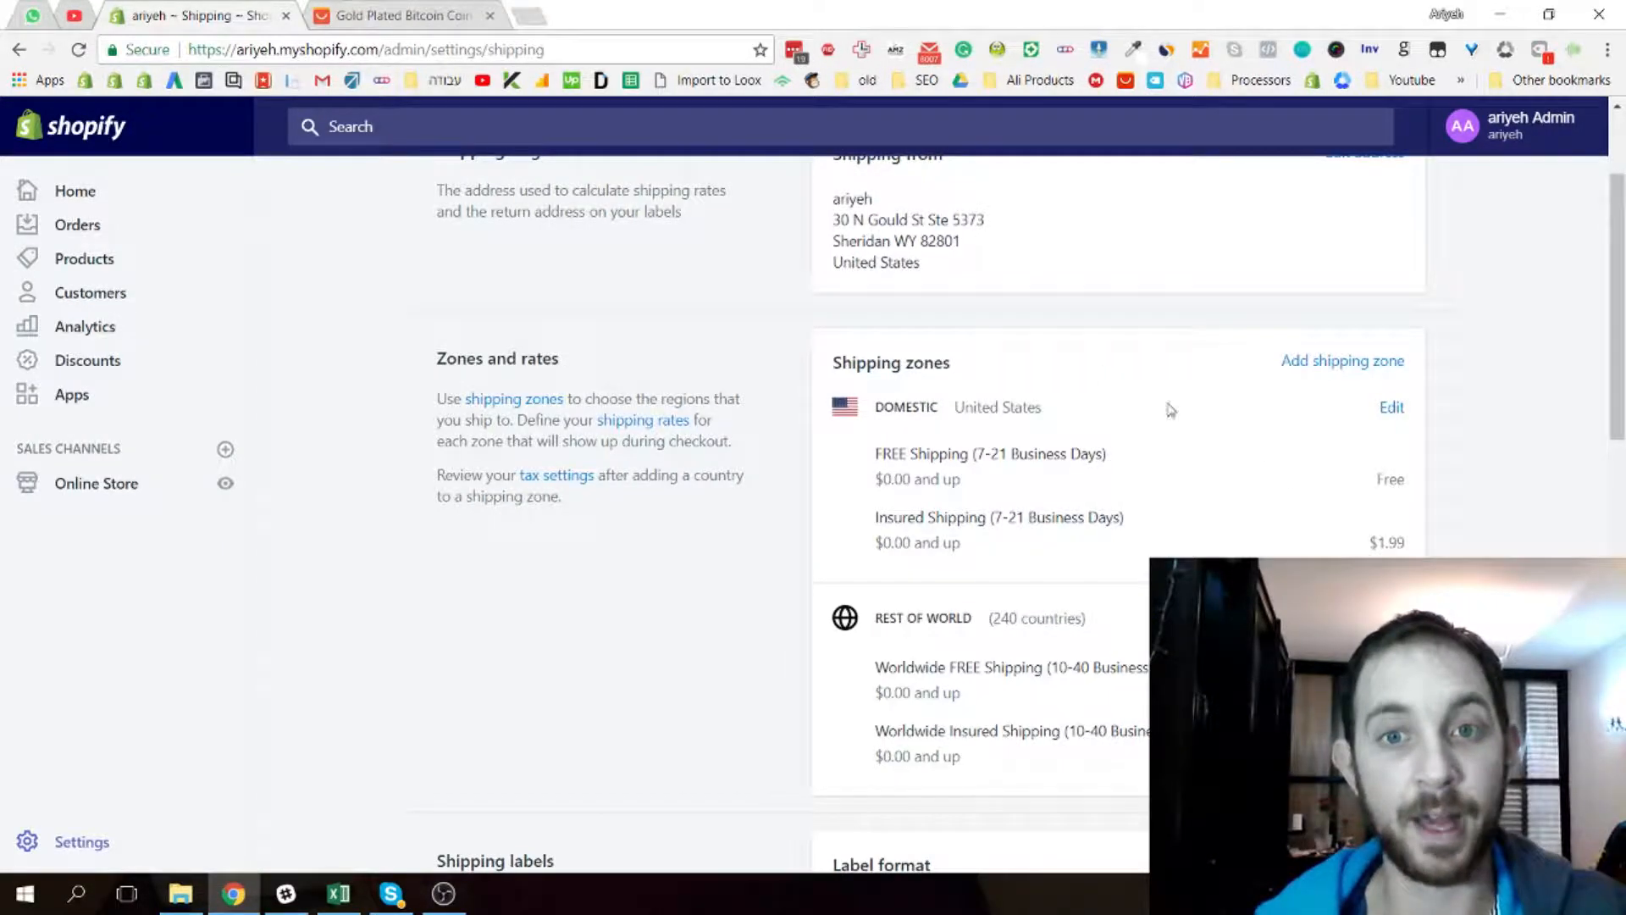
Create a new shipping zone named "Spain (ePacket)"
left_click(1354, 371)
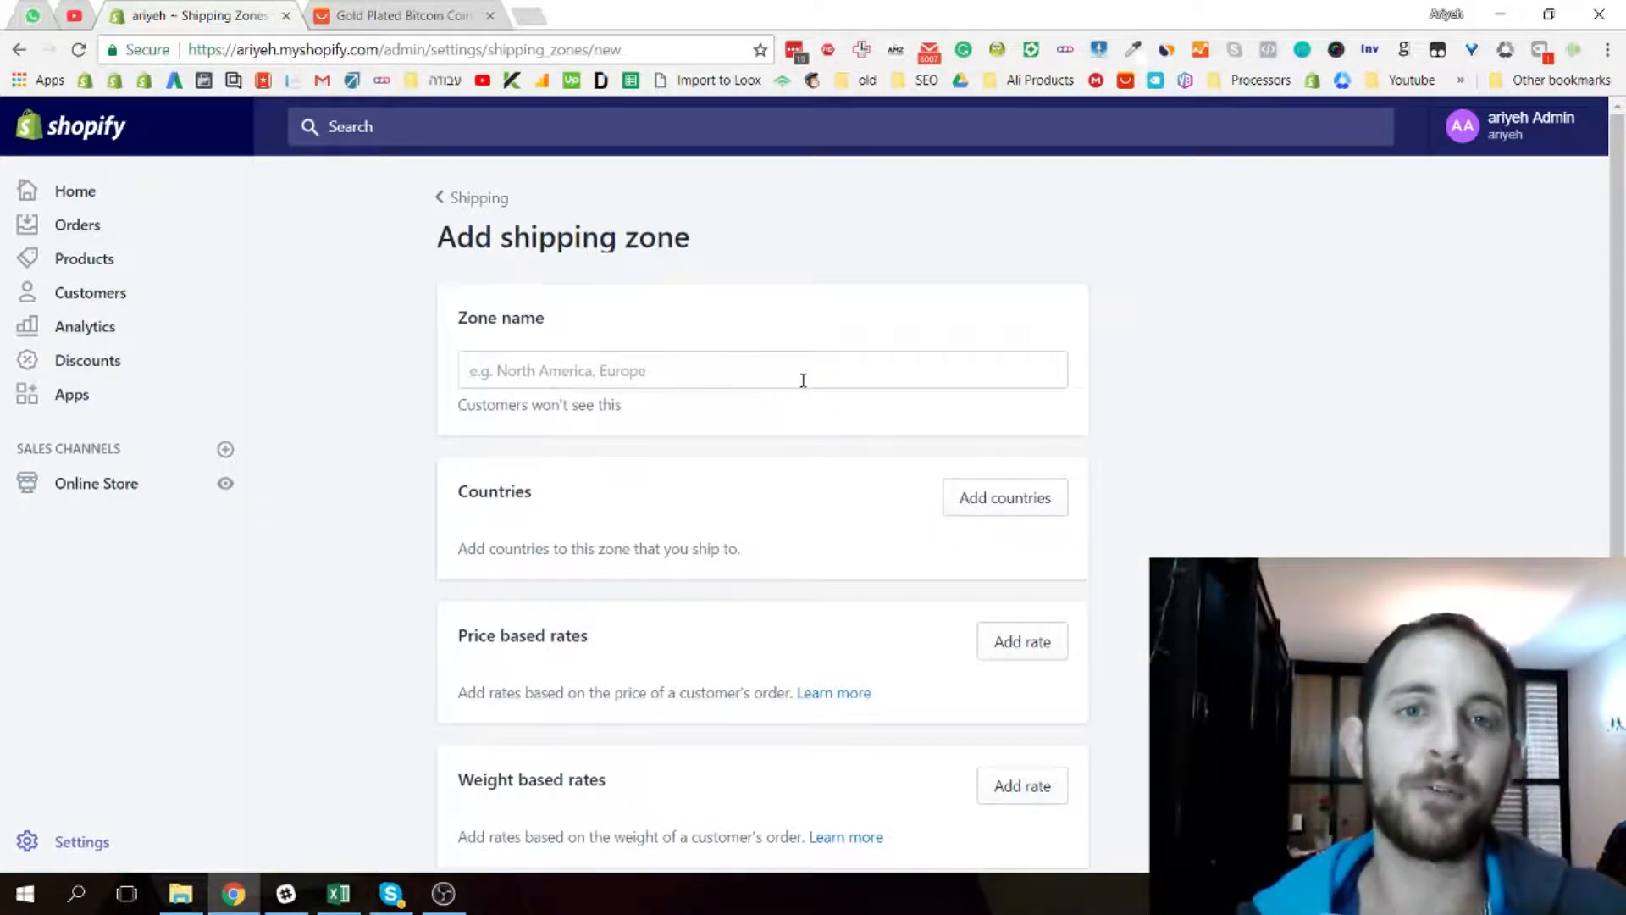
left_click(803, 380)
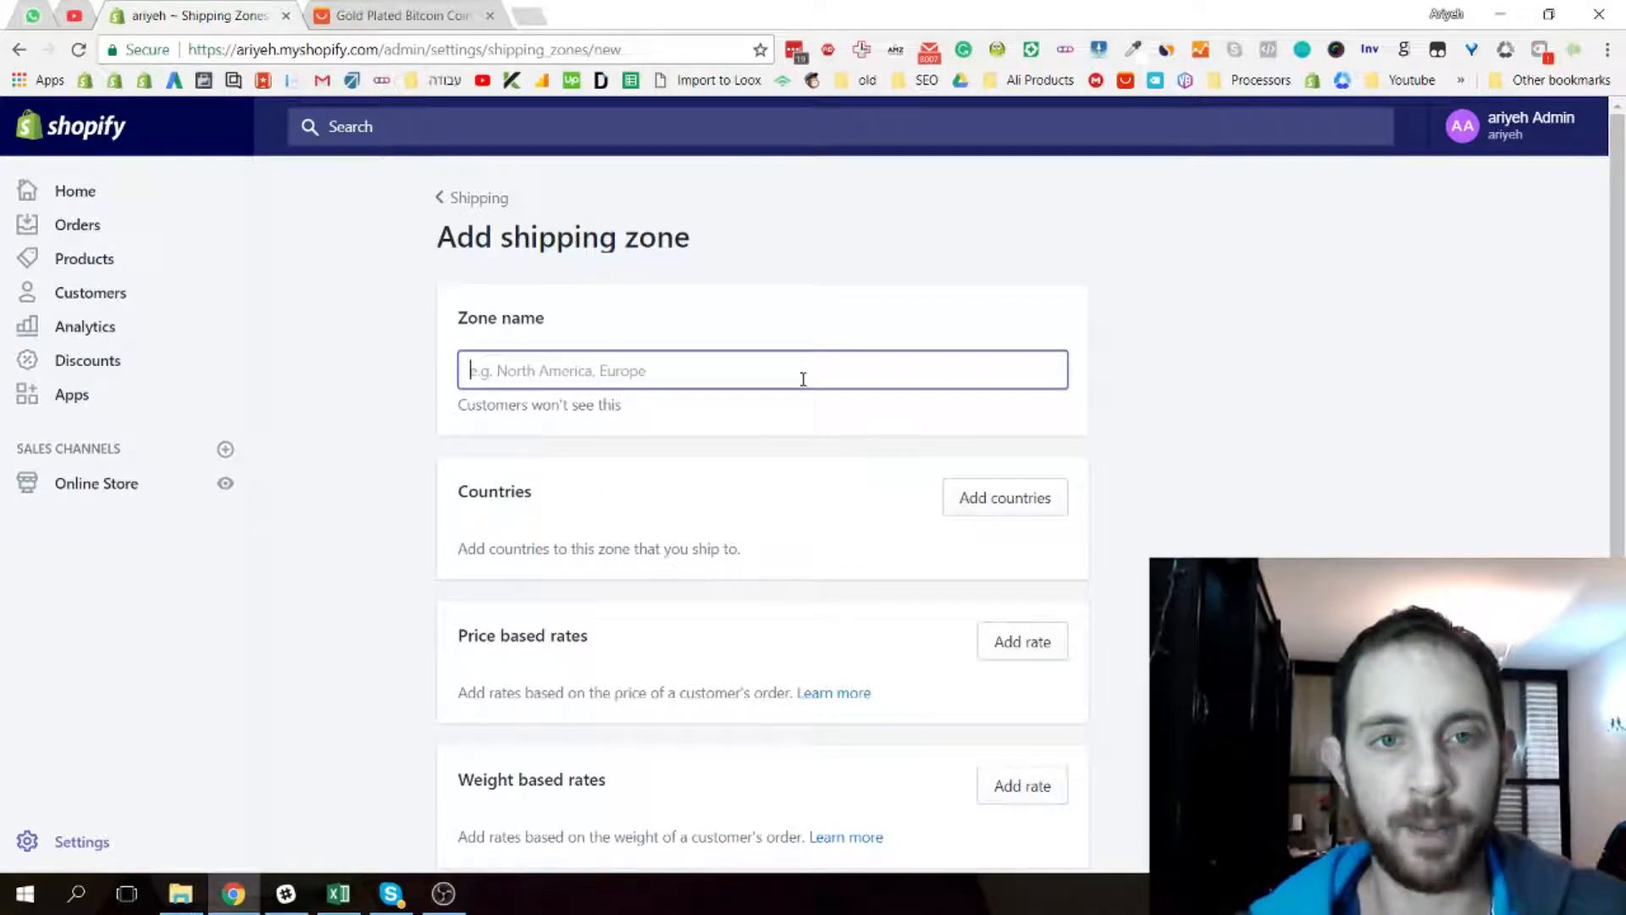
type("Spain (ePacket")
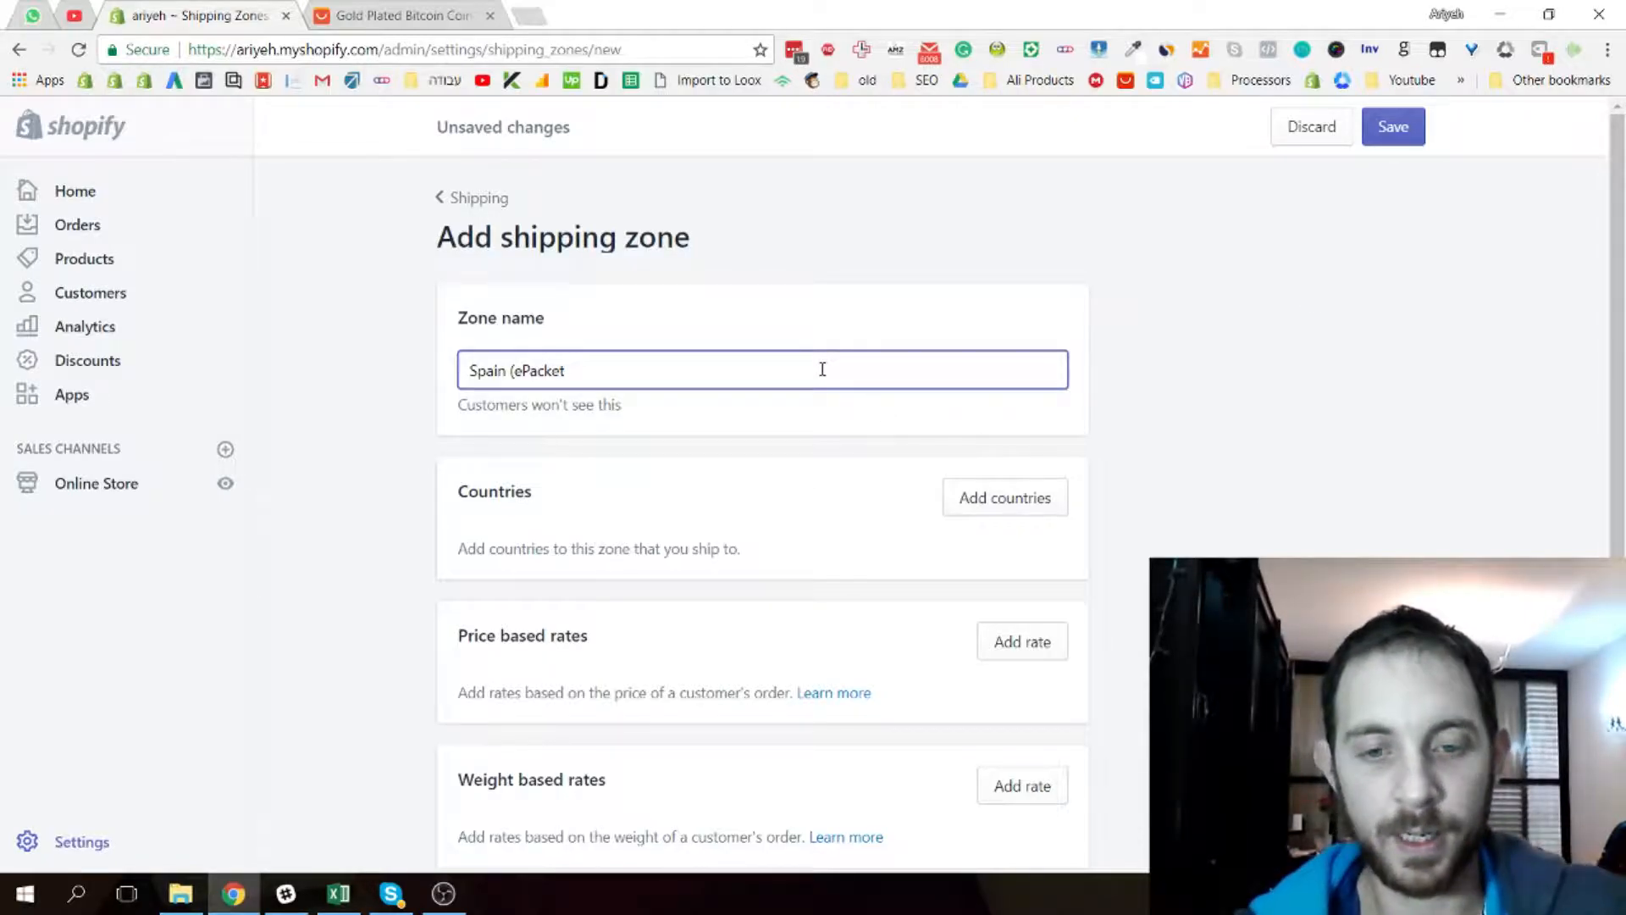
Find Spain in the country list and add it with all its provinces to the zone
scroll(818, 417, "down", 1)
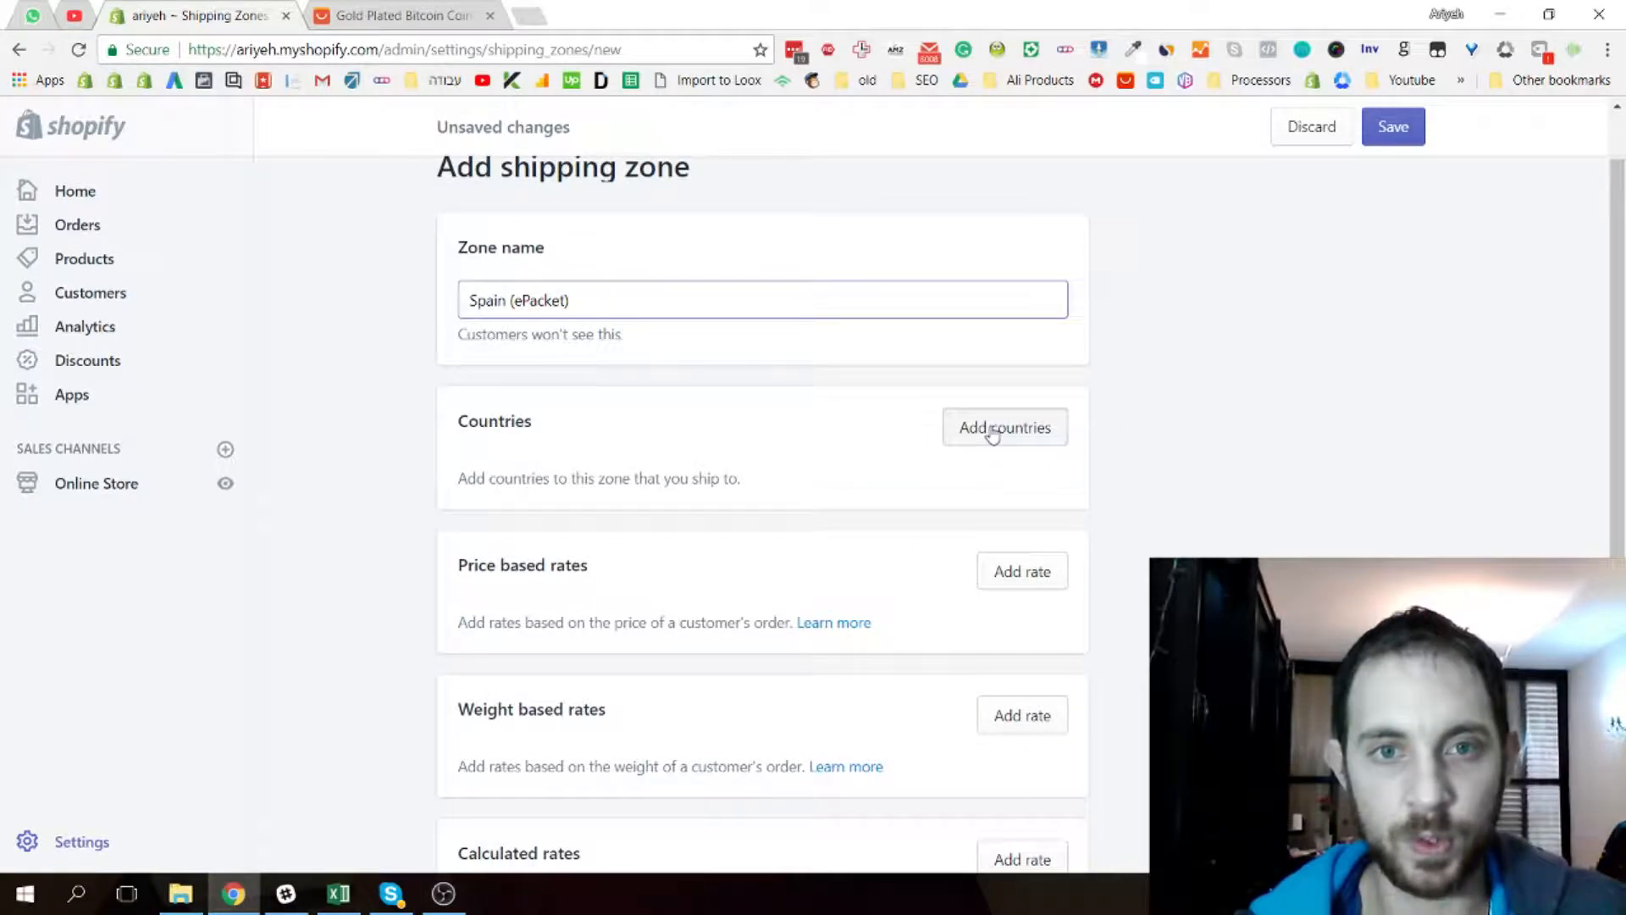
left_click(988, 429)
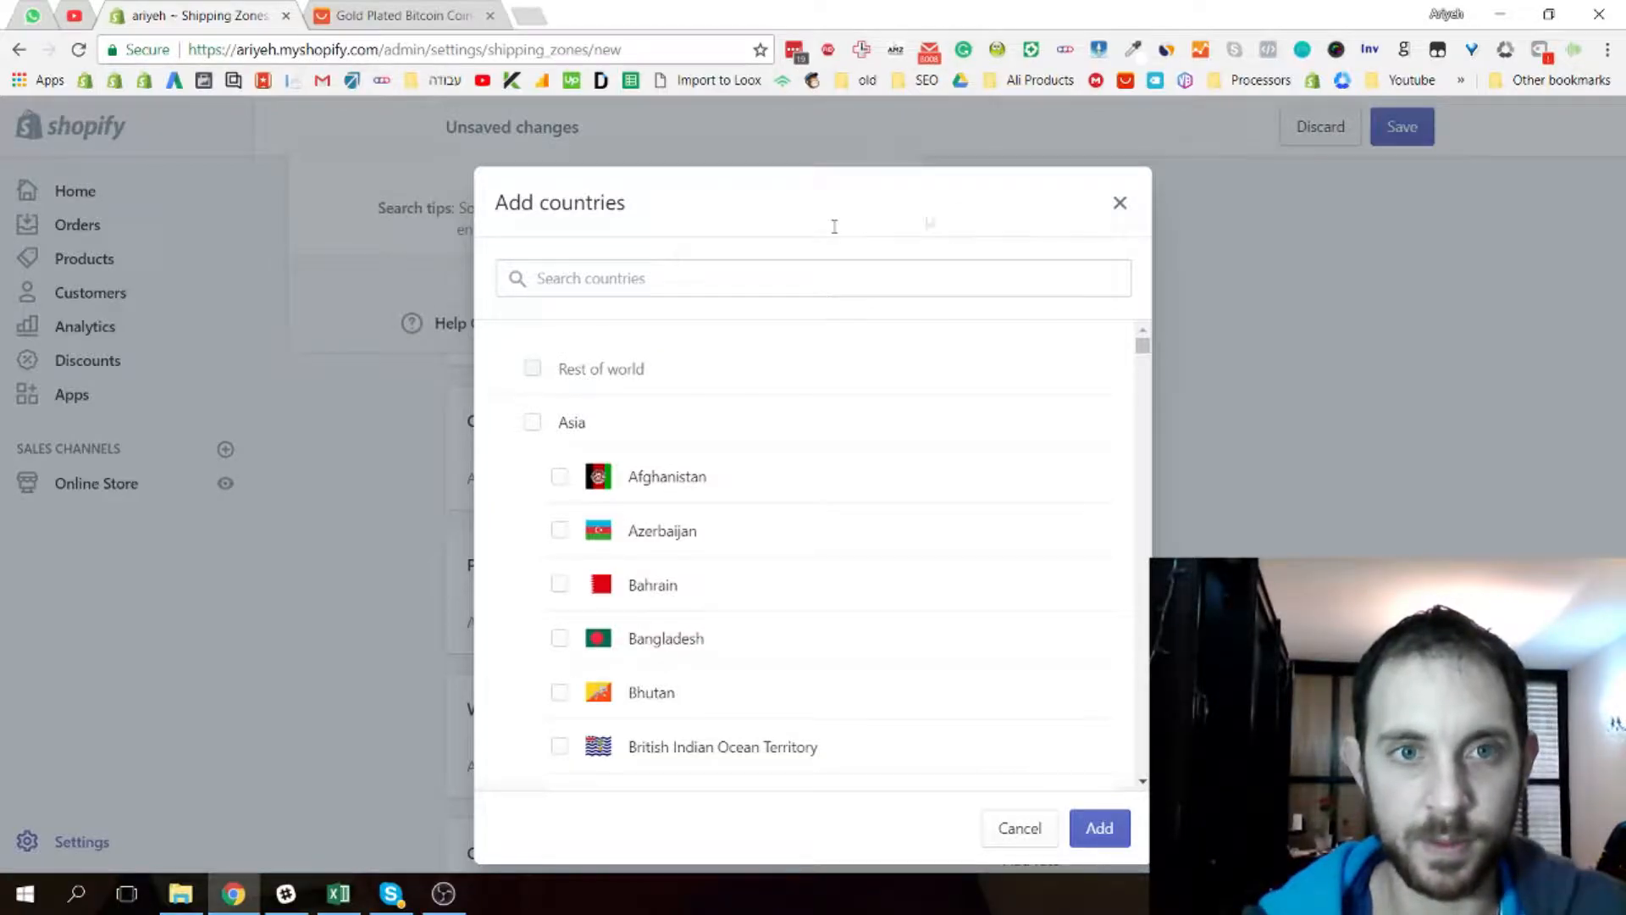
left_click(1125, 207)
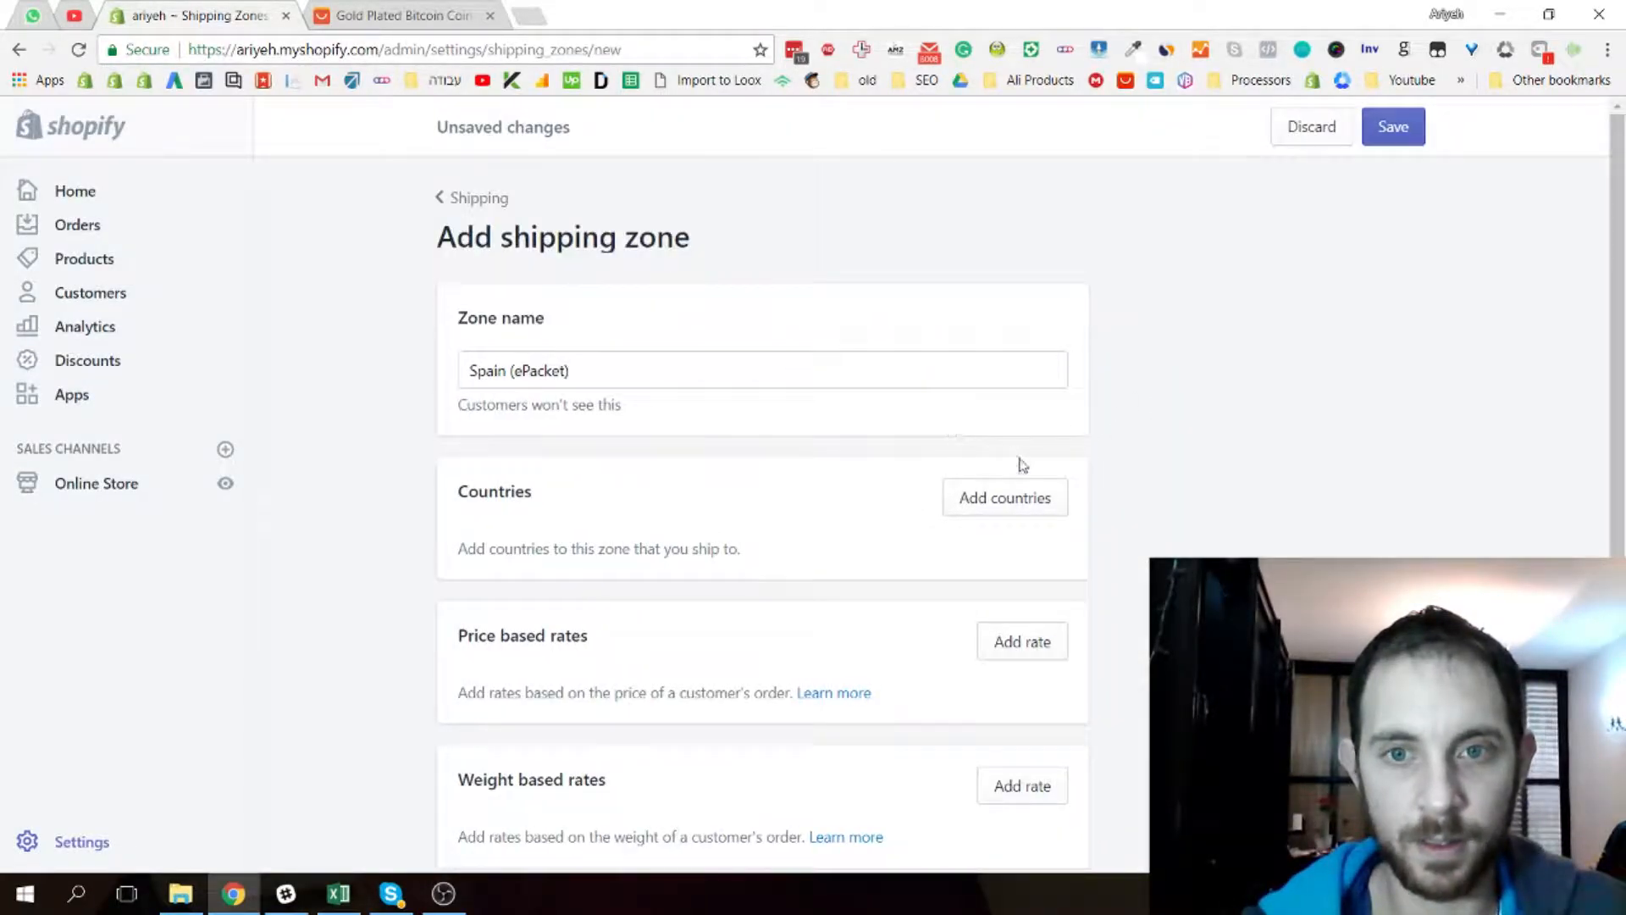
left_click(1019, 501)
left_click(684, 276)
type("s")
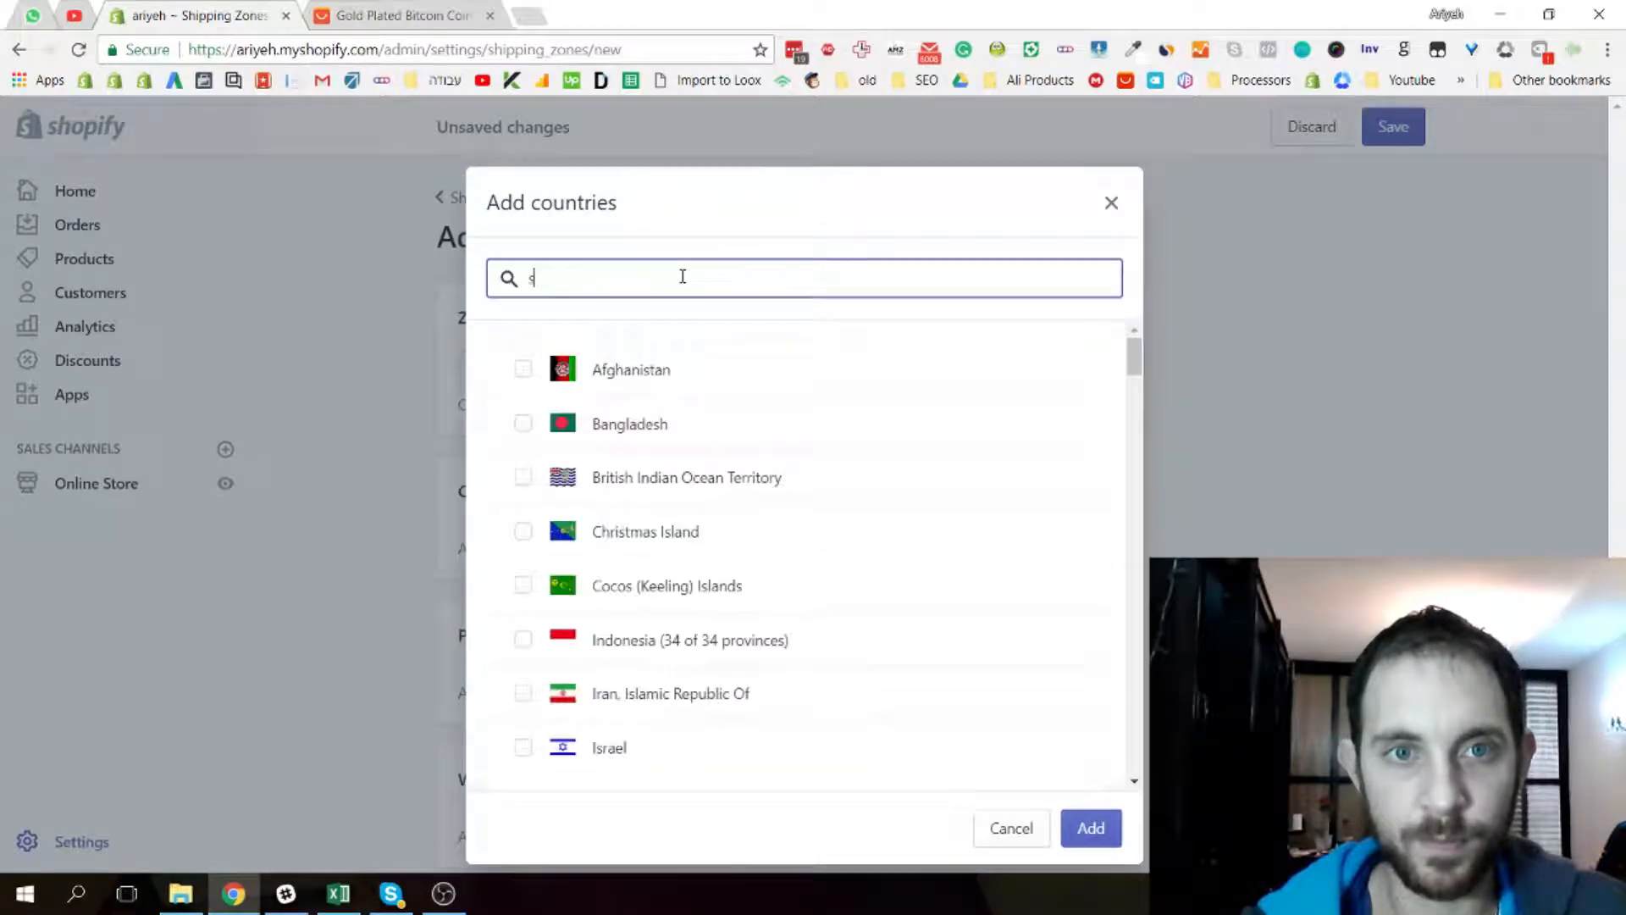
type("pa")
left_click(624, 381)
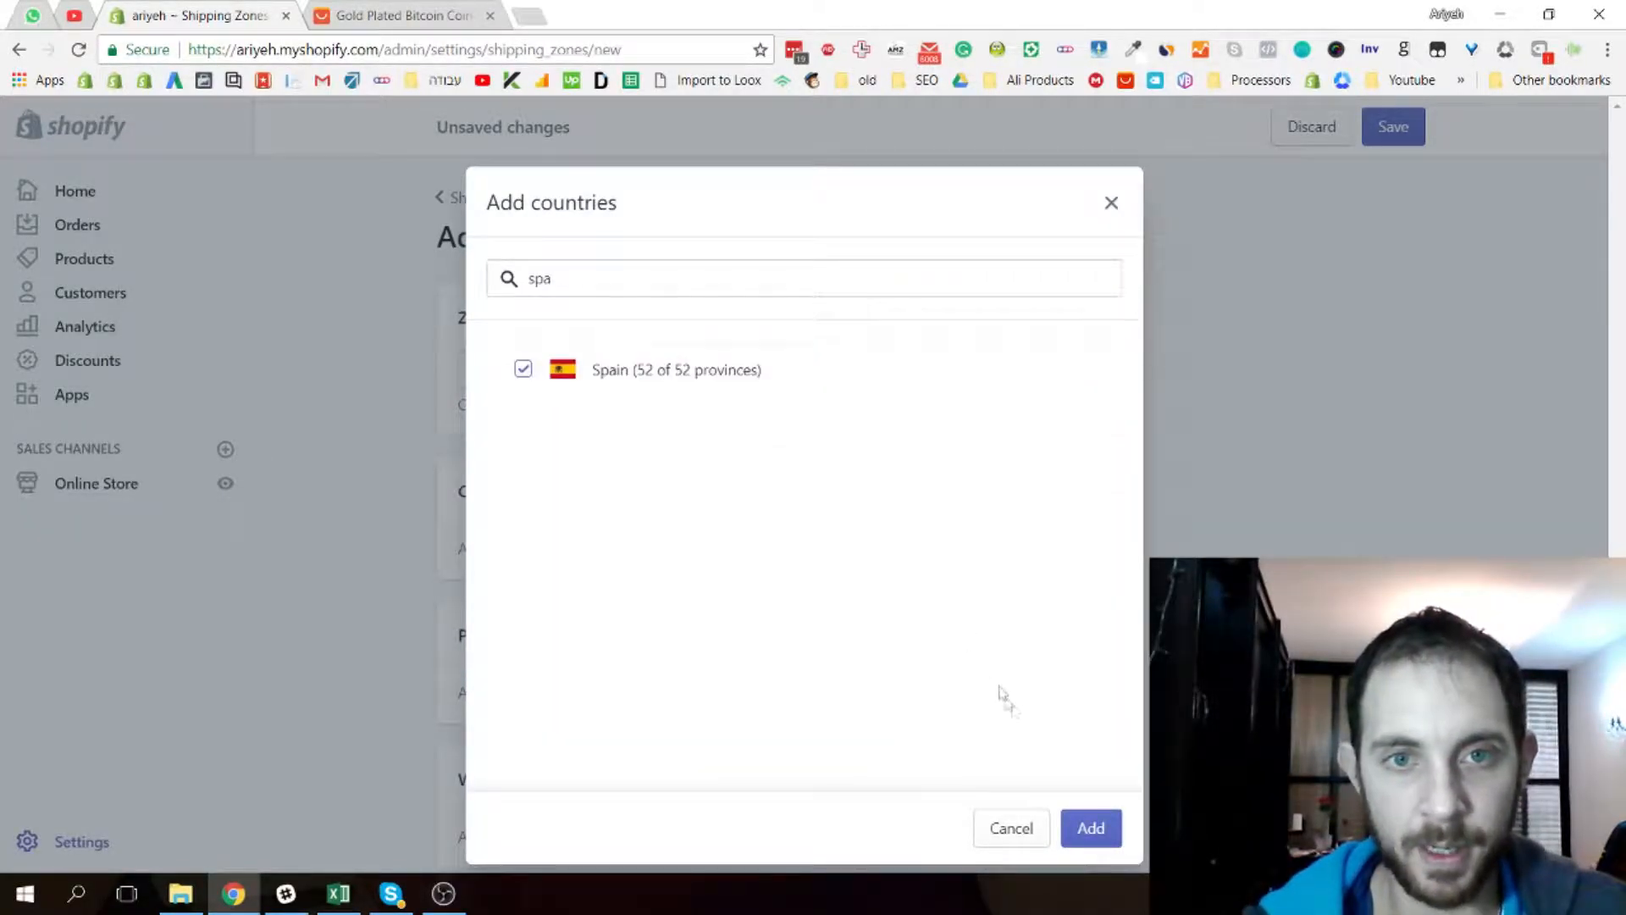
left_click(1077, 828)
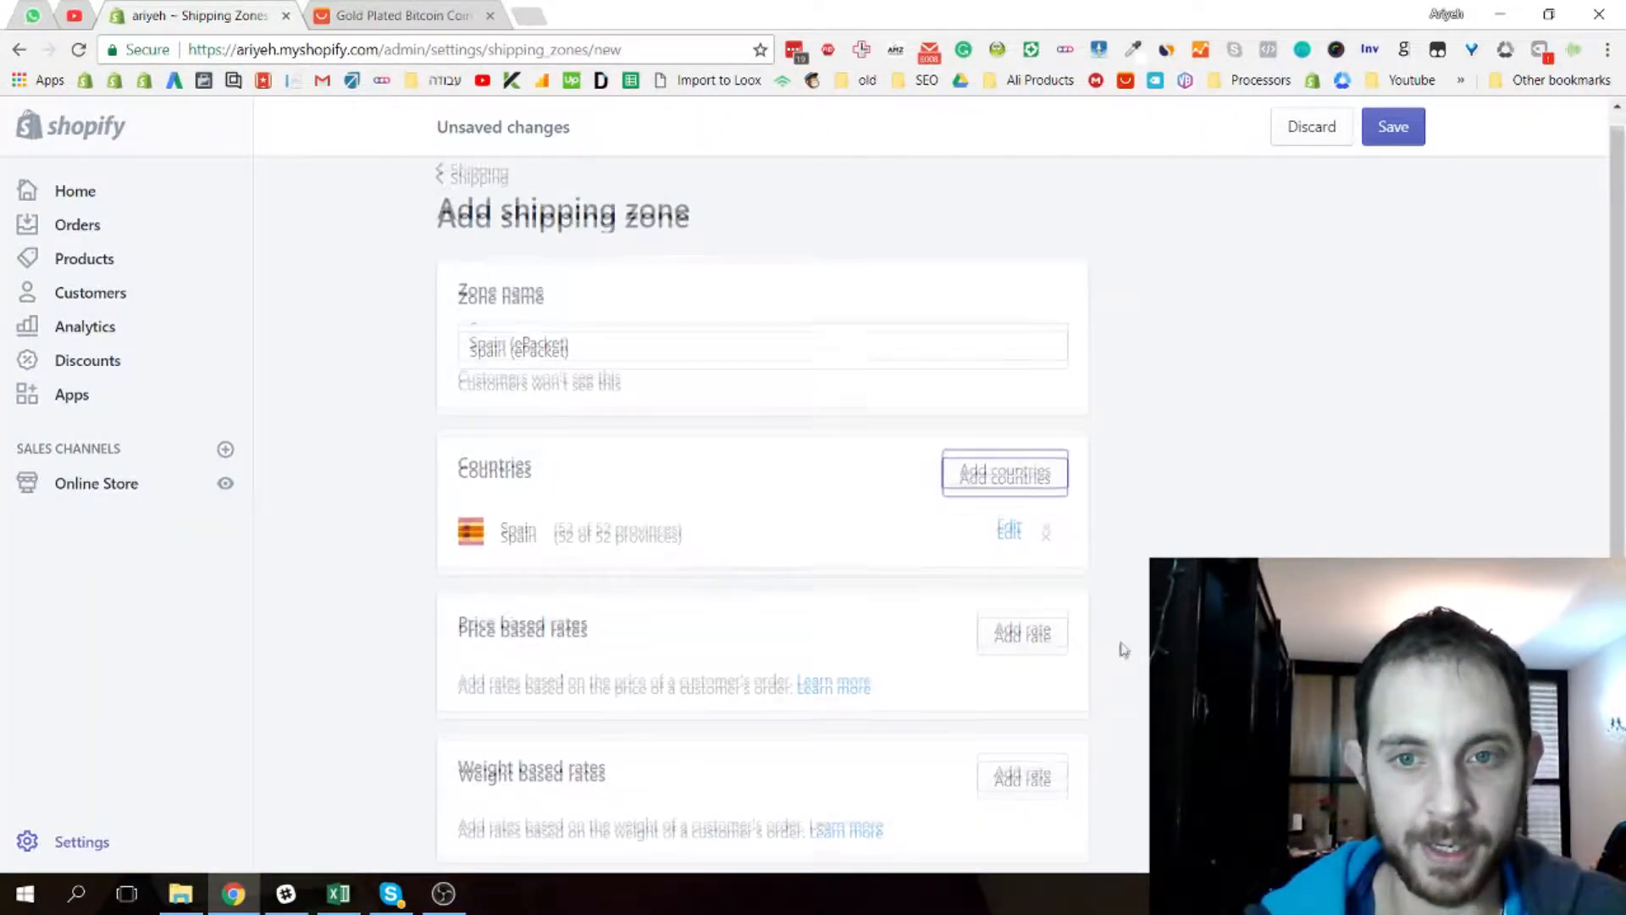
Start a price based rate for the Spain zone, named "FREE Shipping to Spain (7-21 Business Days)"
scroll(1041, 616, "down", 3)
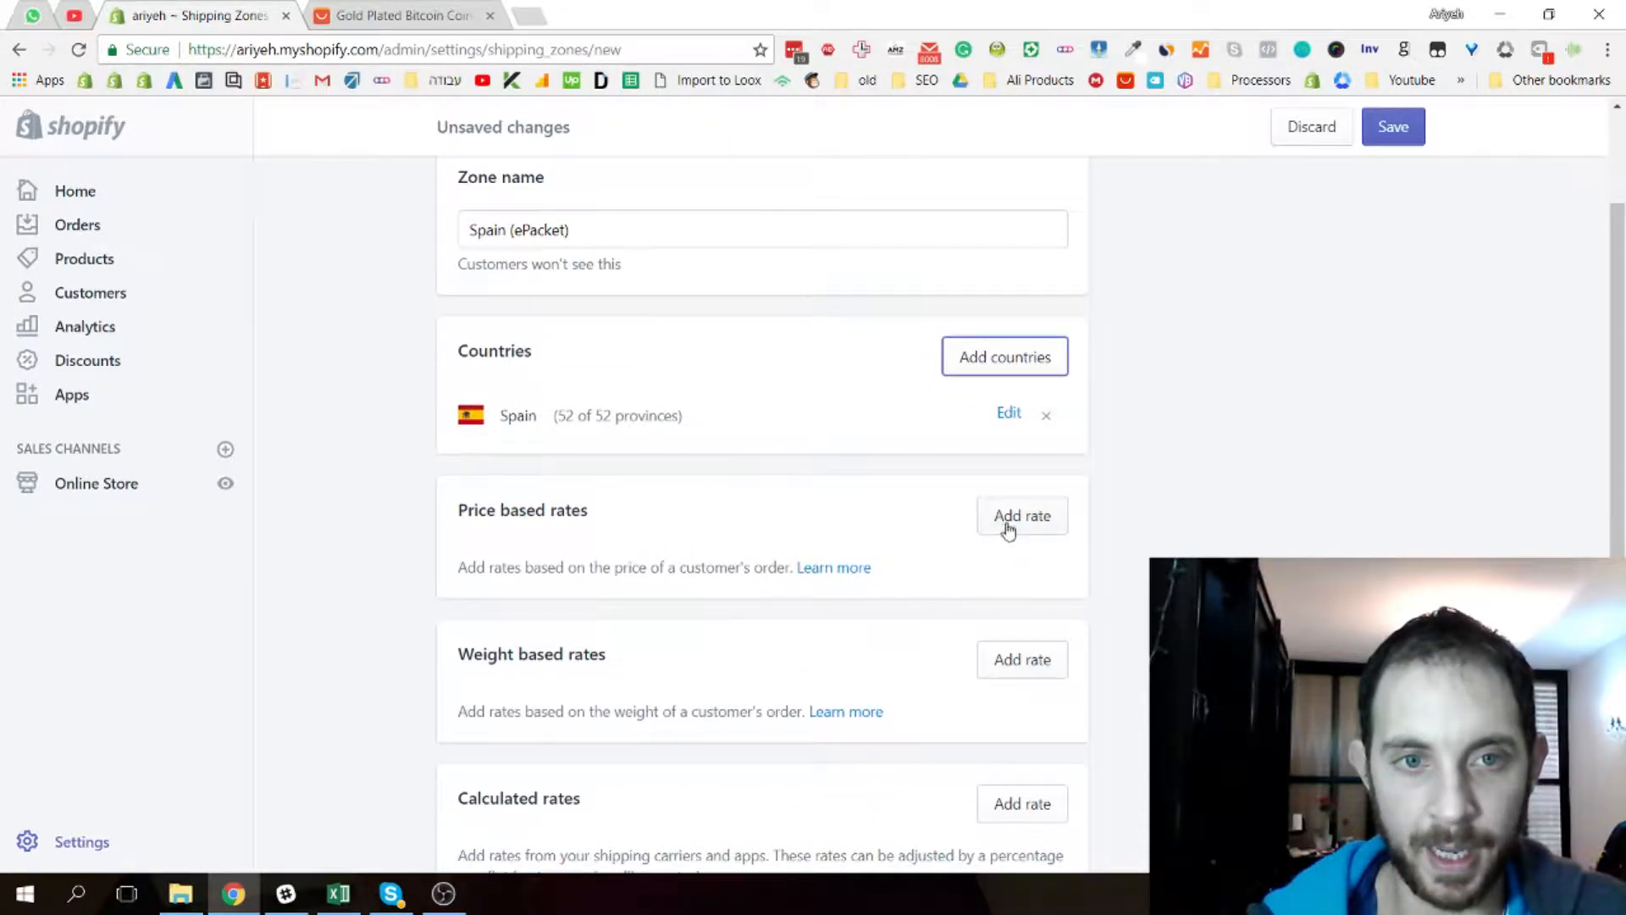
scroll(988, 542, "up", 3)
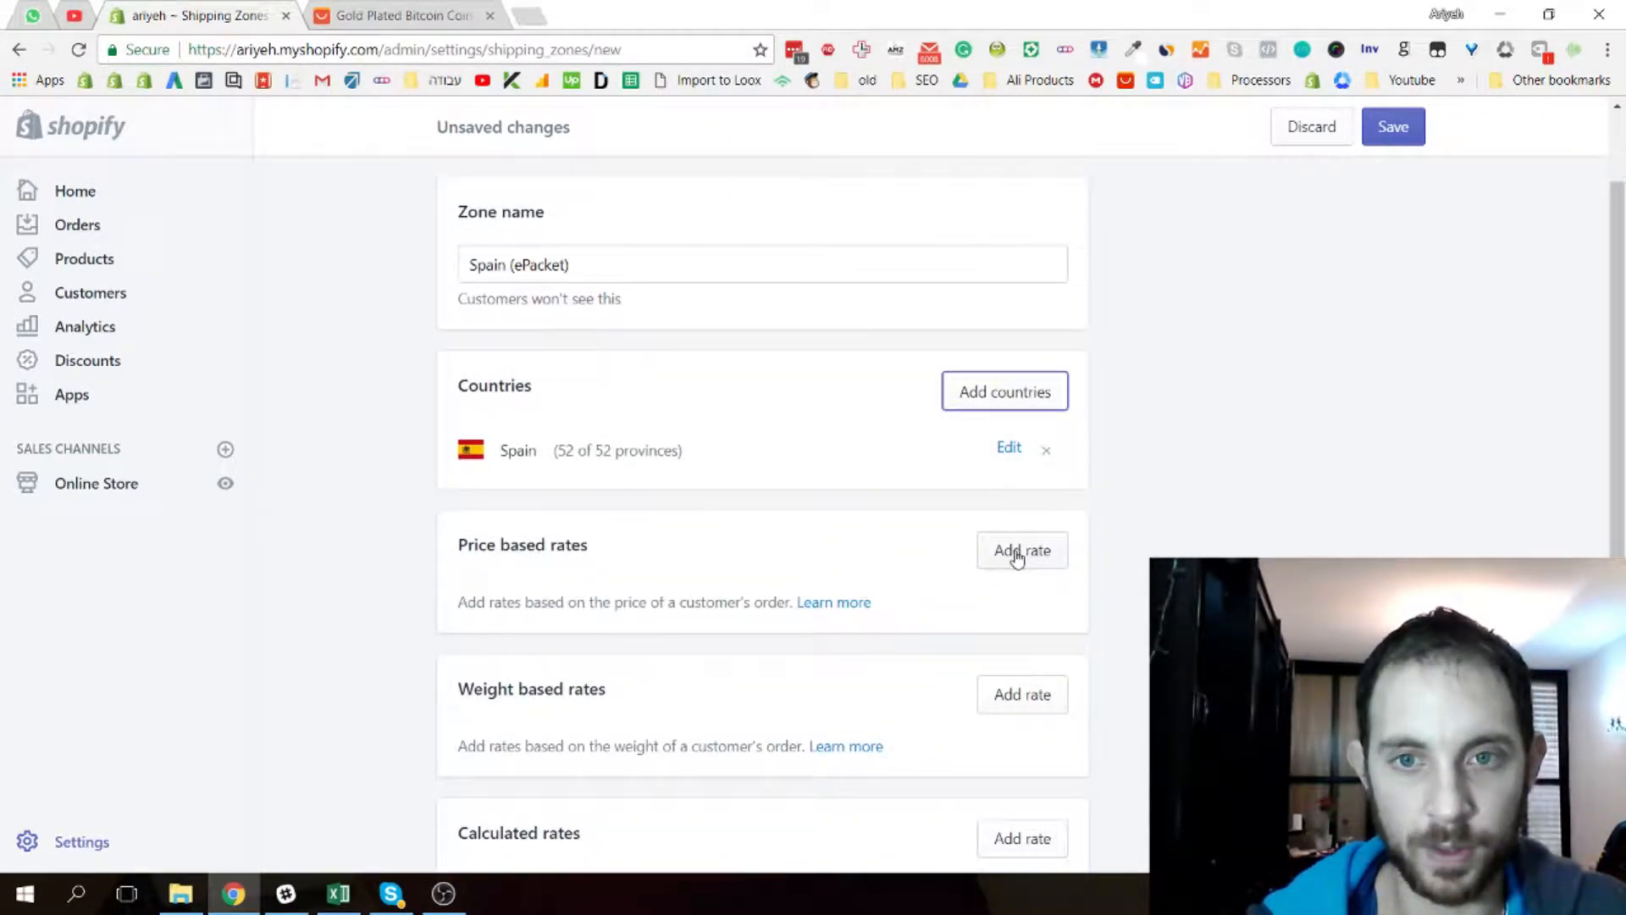
left_click(1019, 551)
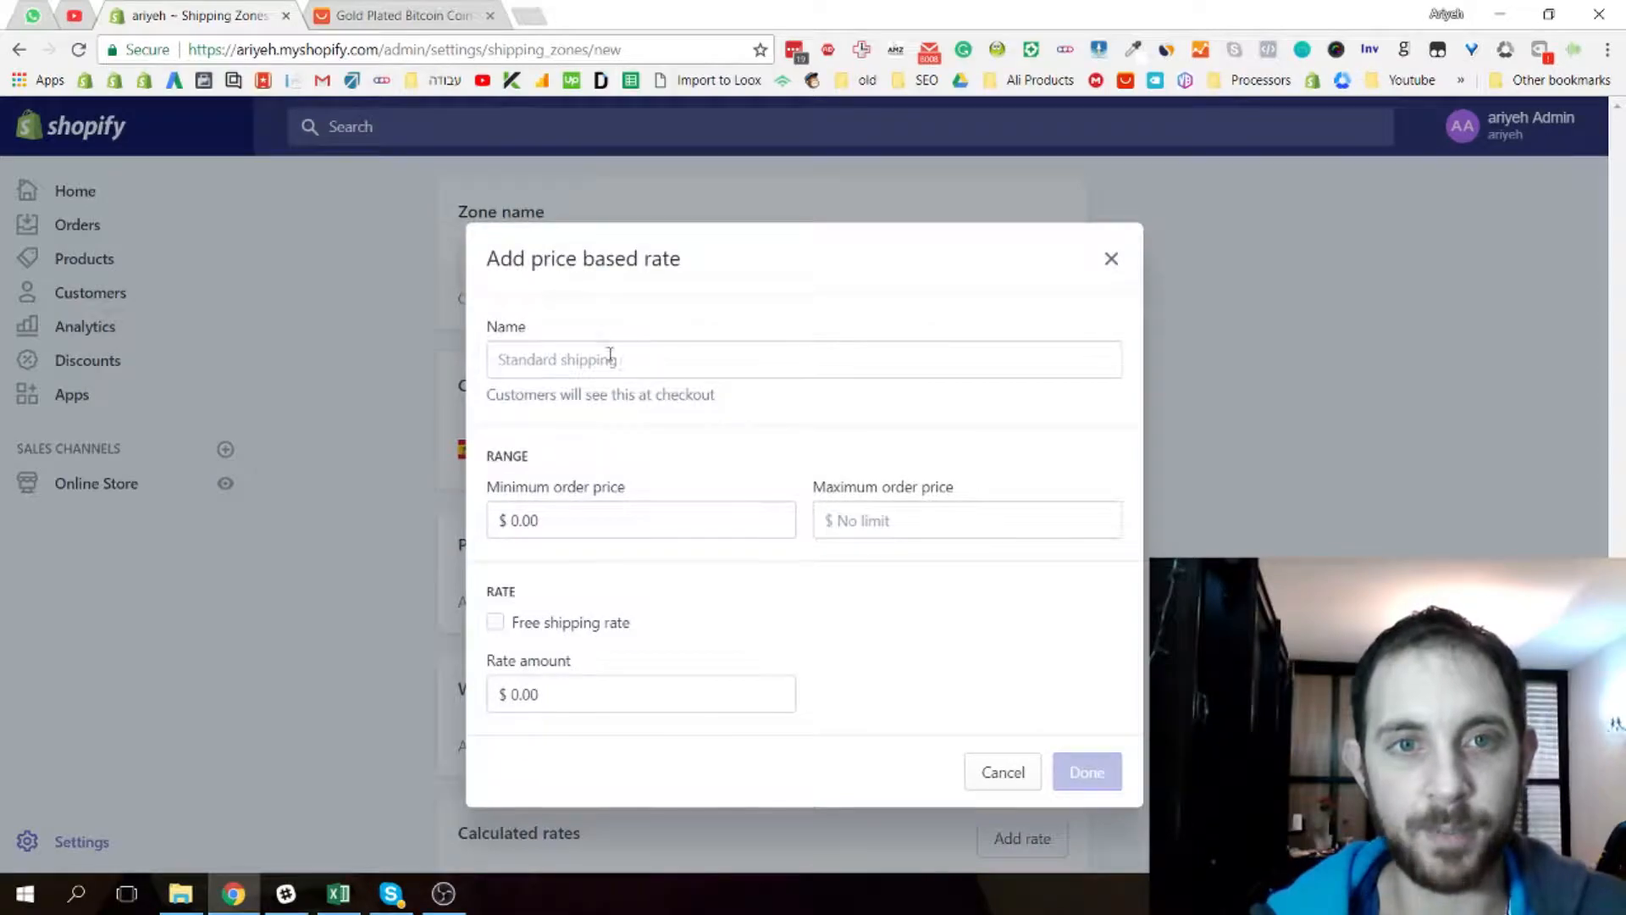
left_click(588, 359)
type("FREE Shipping (7-21 Business Days)")
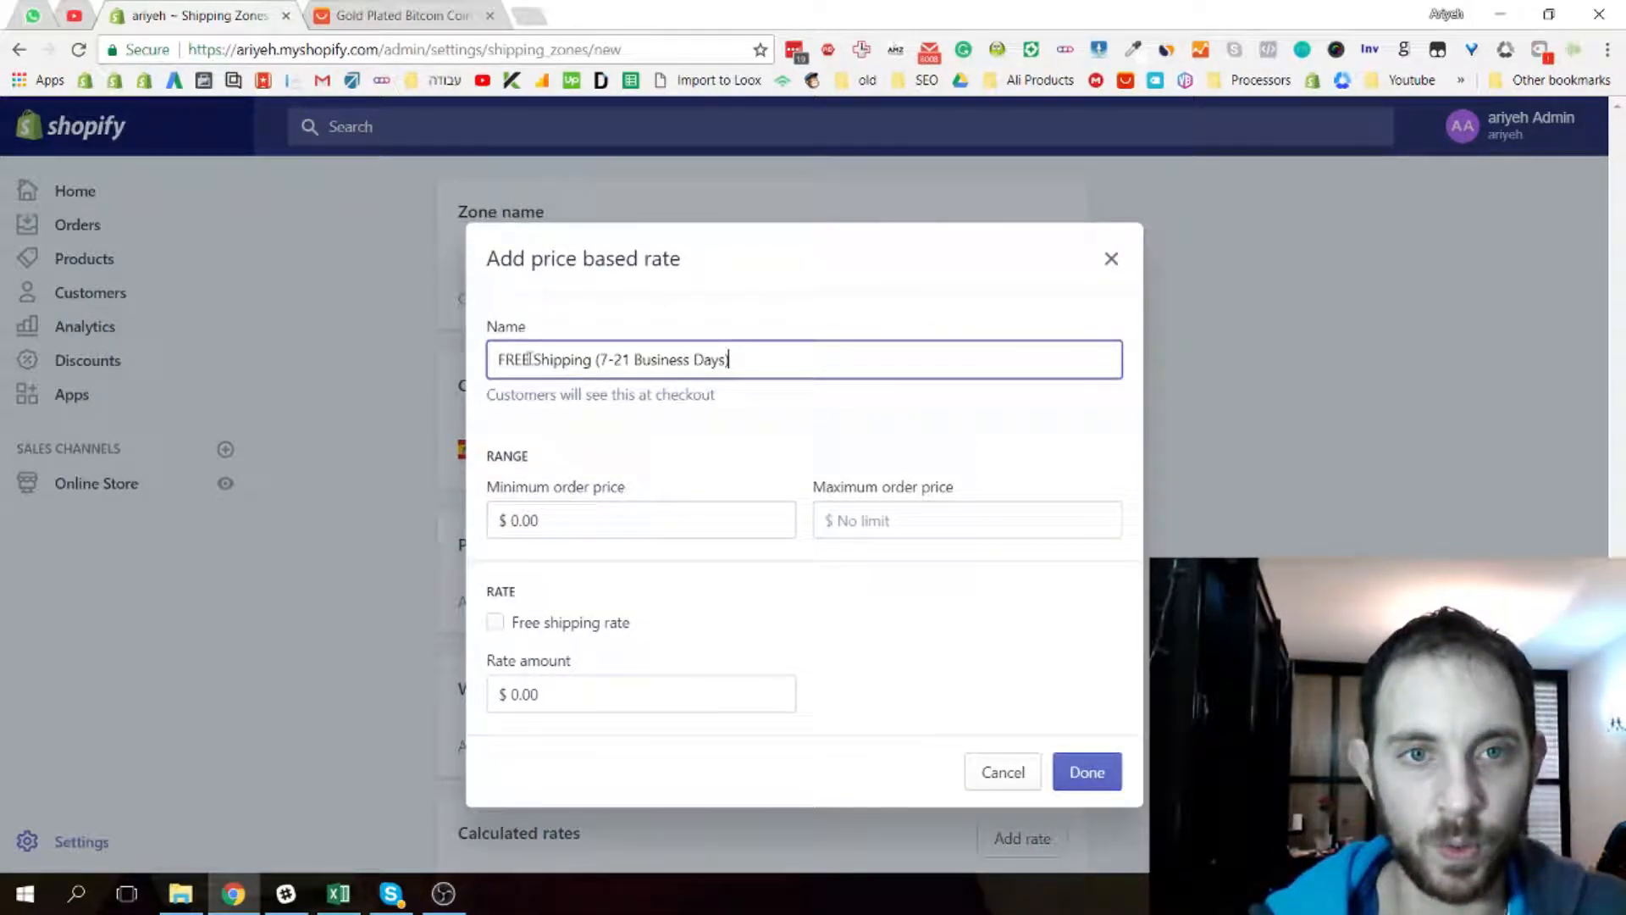
left_click(593, 361)
type("1")
key("BackSpace")
key("BackSpace")
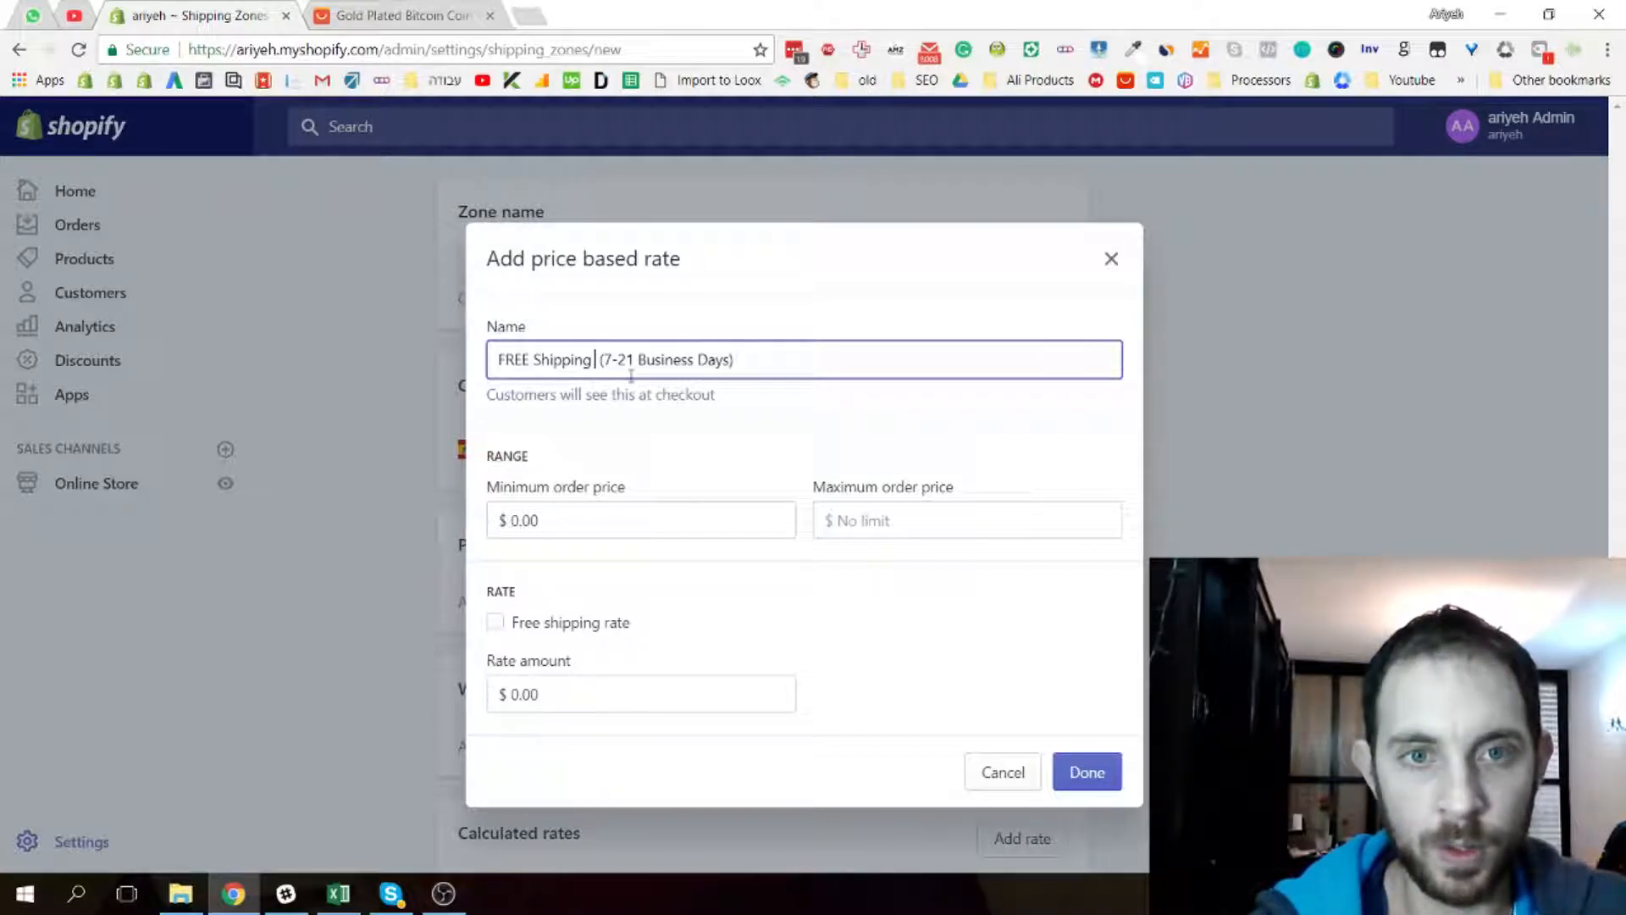
type("to Spain")
Using the AliExpress delivery estimate as reference, change the rate name's range to 12-25 Business Days and copy the full name
left_click(402, 16)
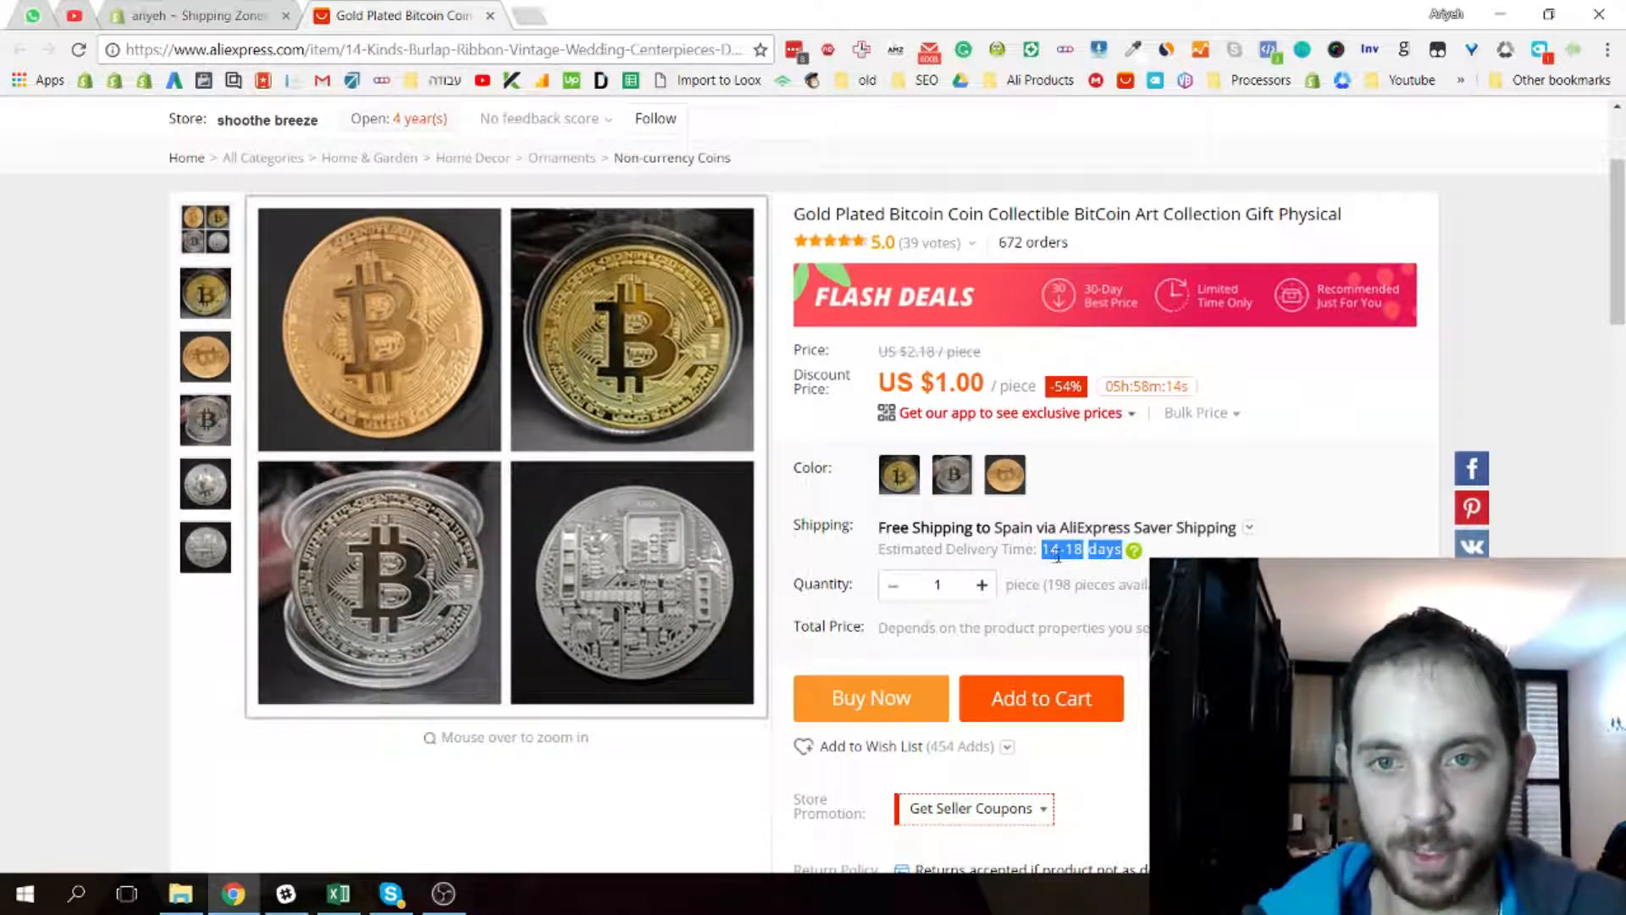
left_click(199, 16)
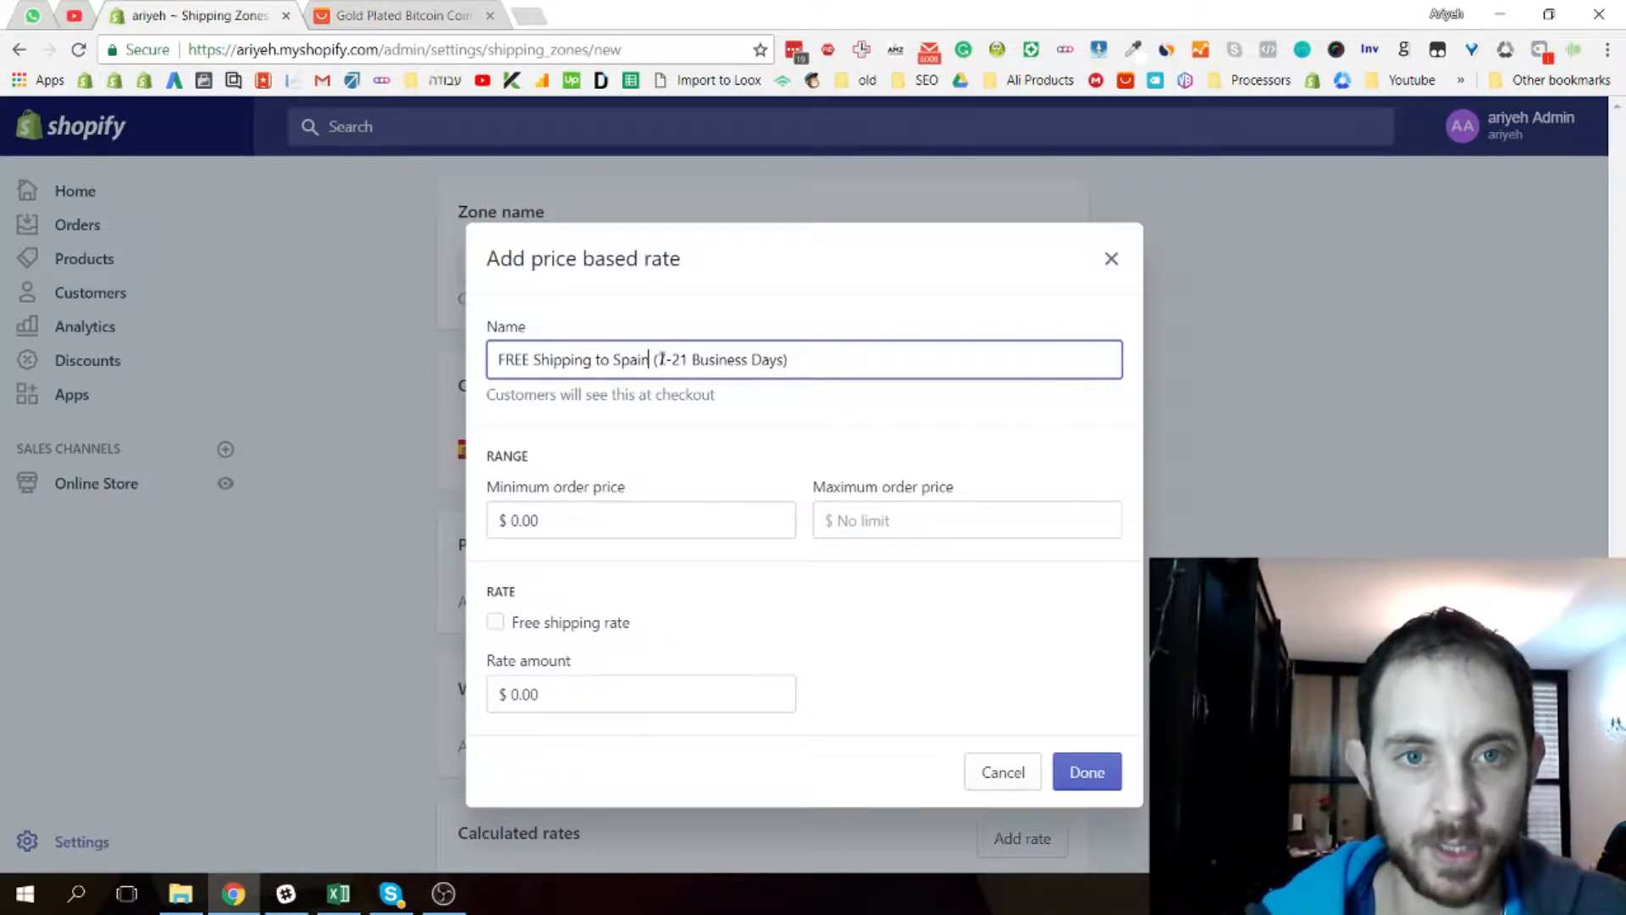
type("12-")
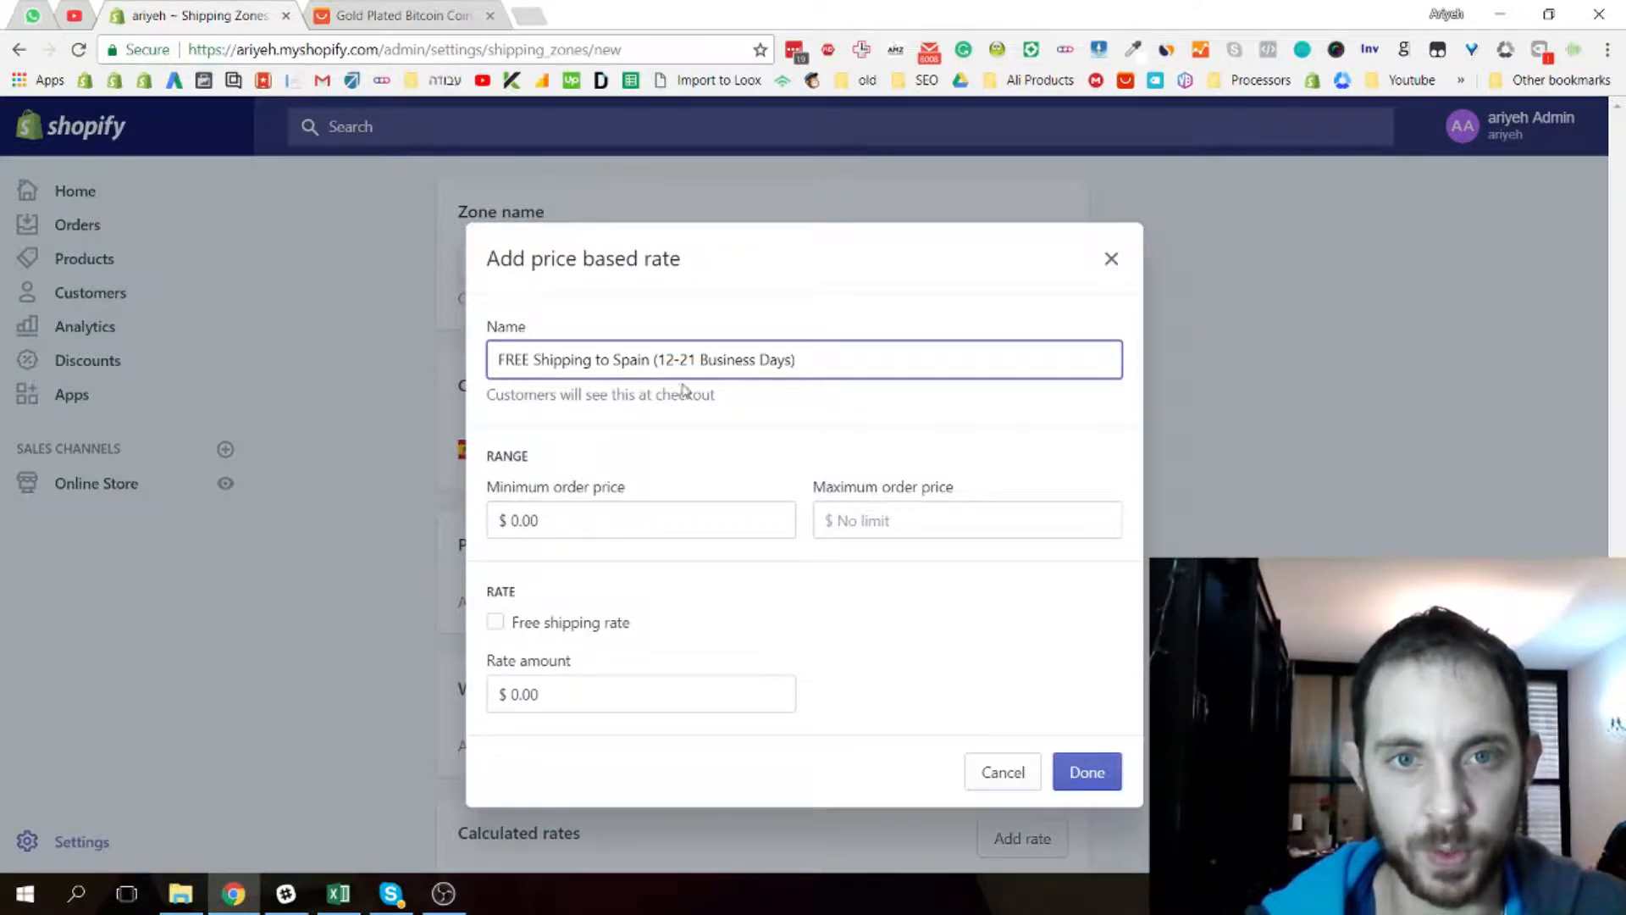
type("25")
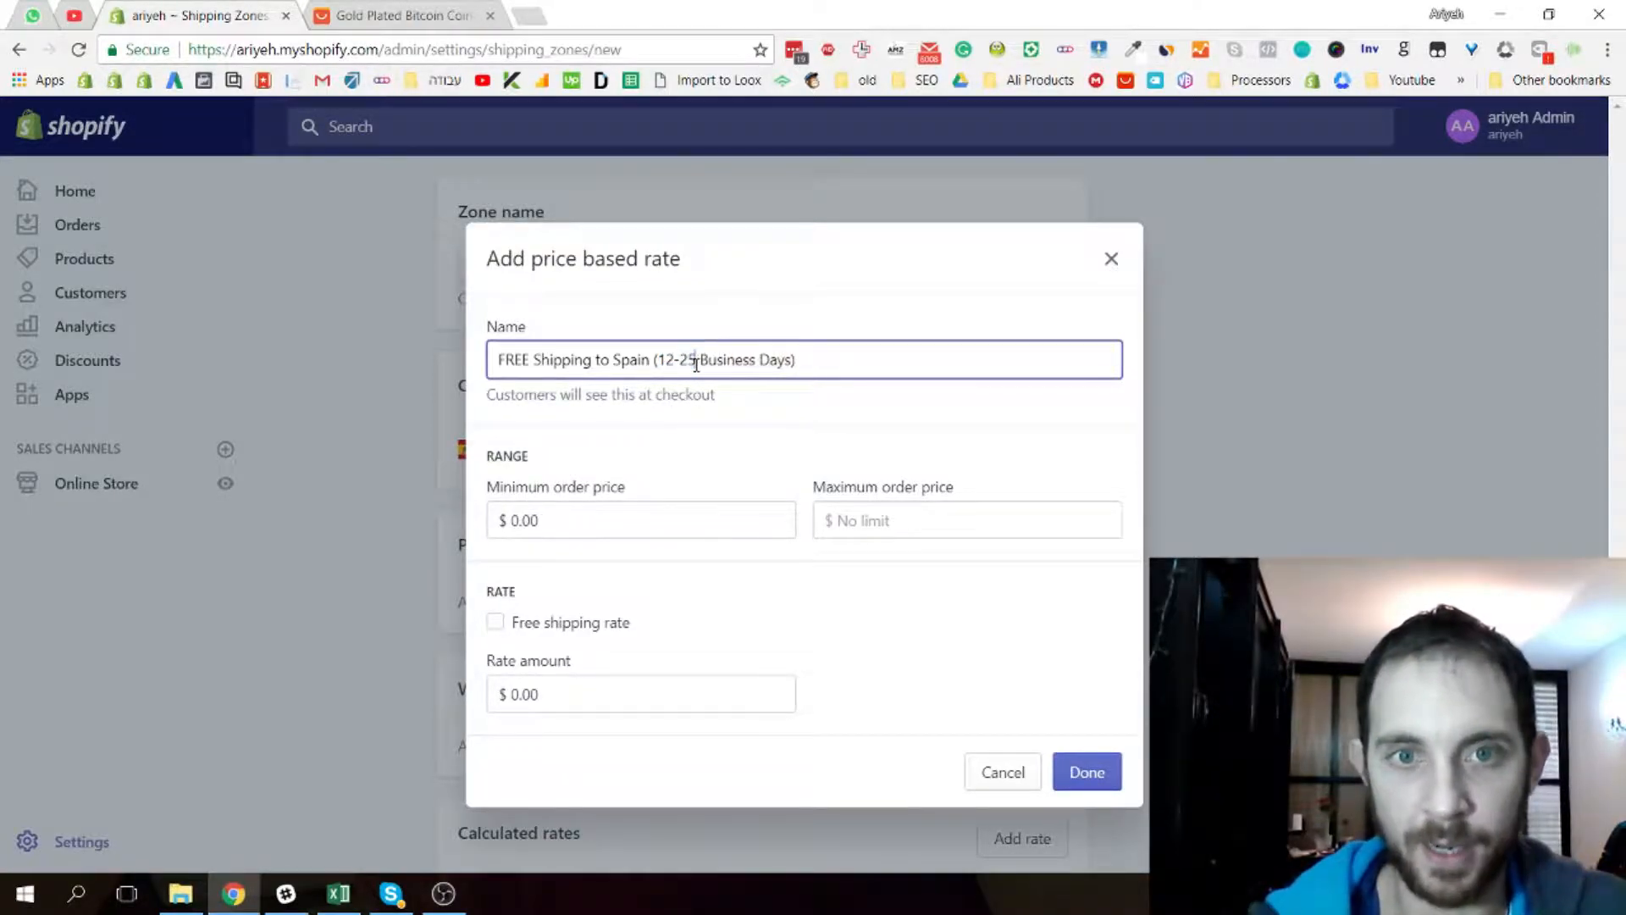
left_click_drag(581, 358, 210, 355)
key("ctrl+c")
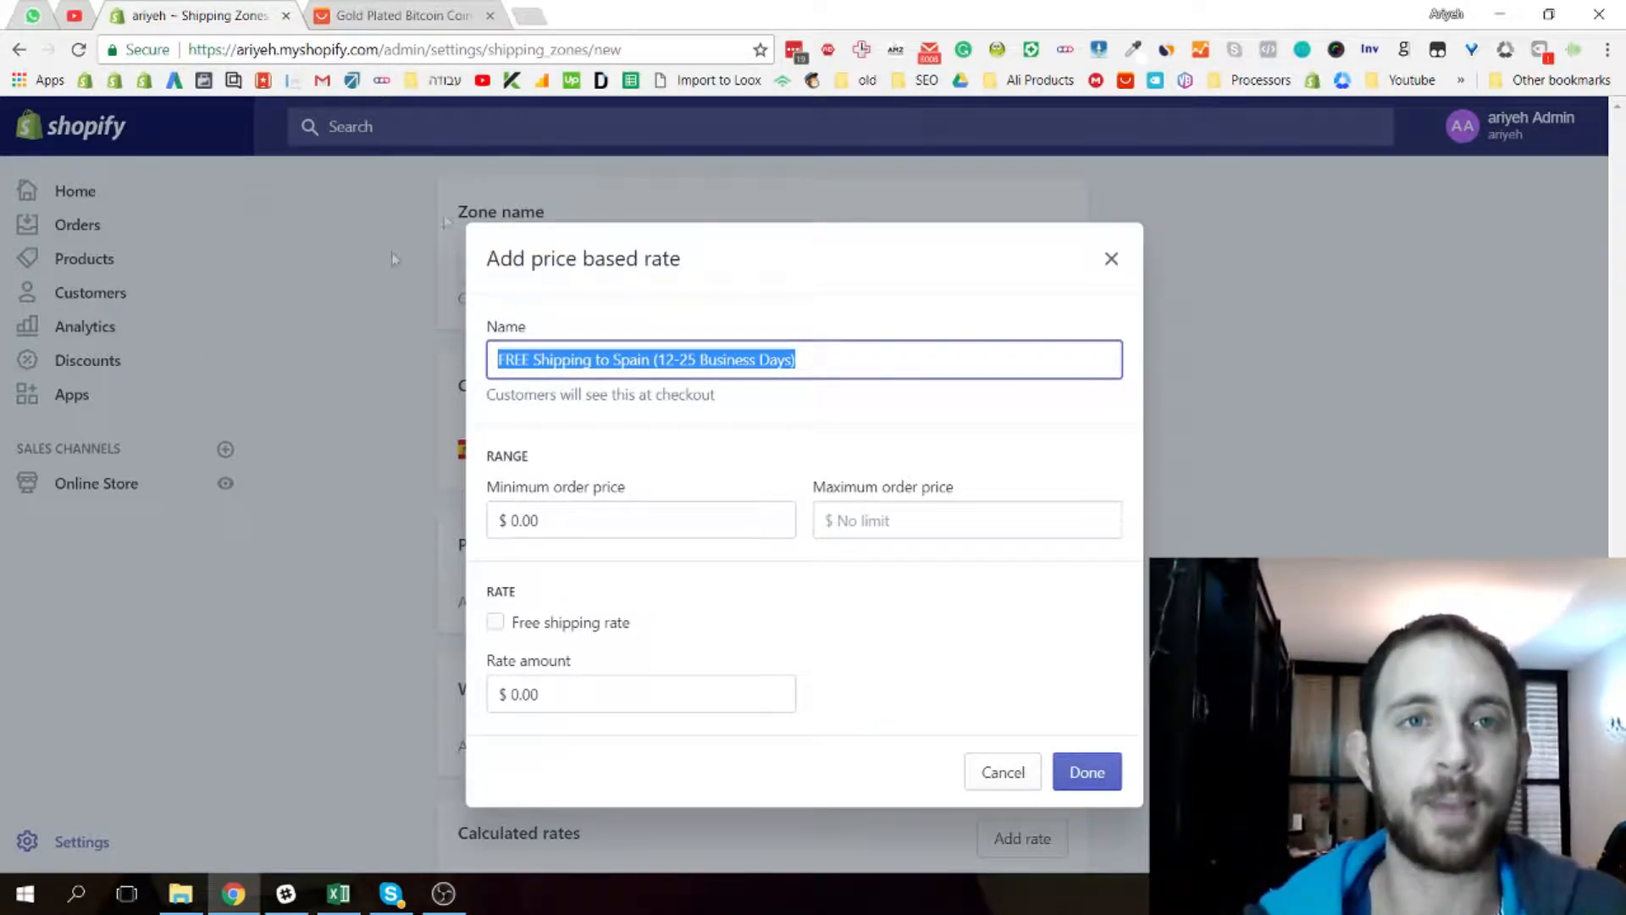
Open translate.google.com in a new tab, translate the copied rate name from English to Spanish, and copy the translation
left_click(528, 17)
type("translate.google.com")
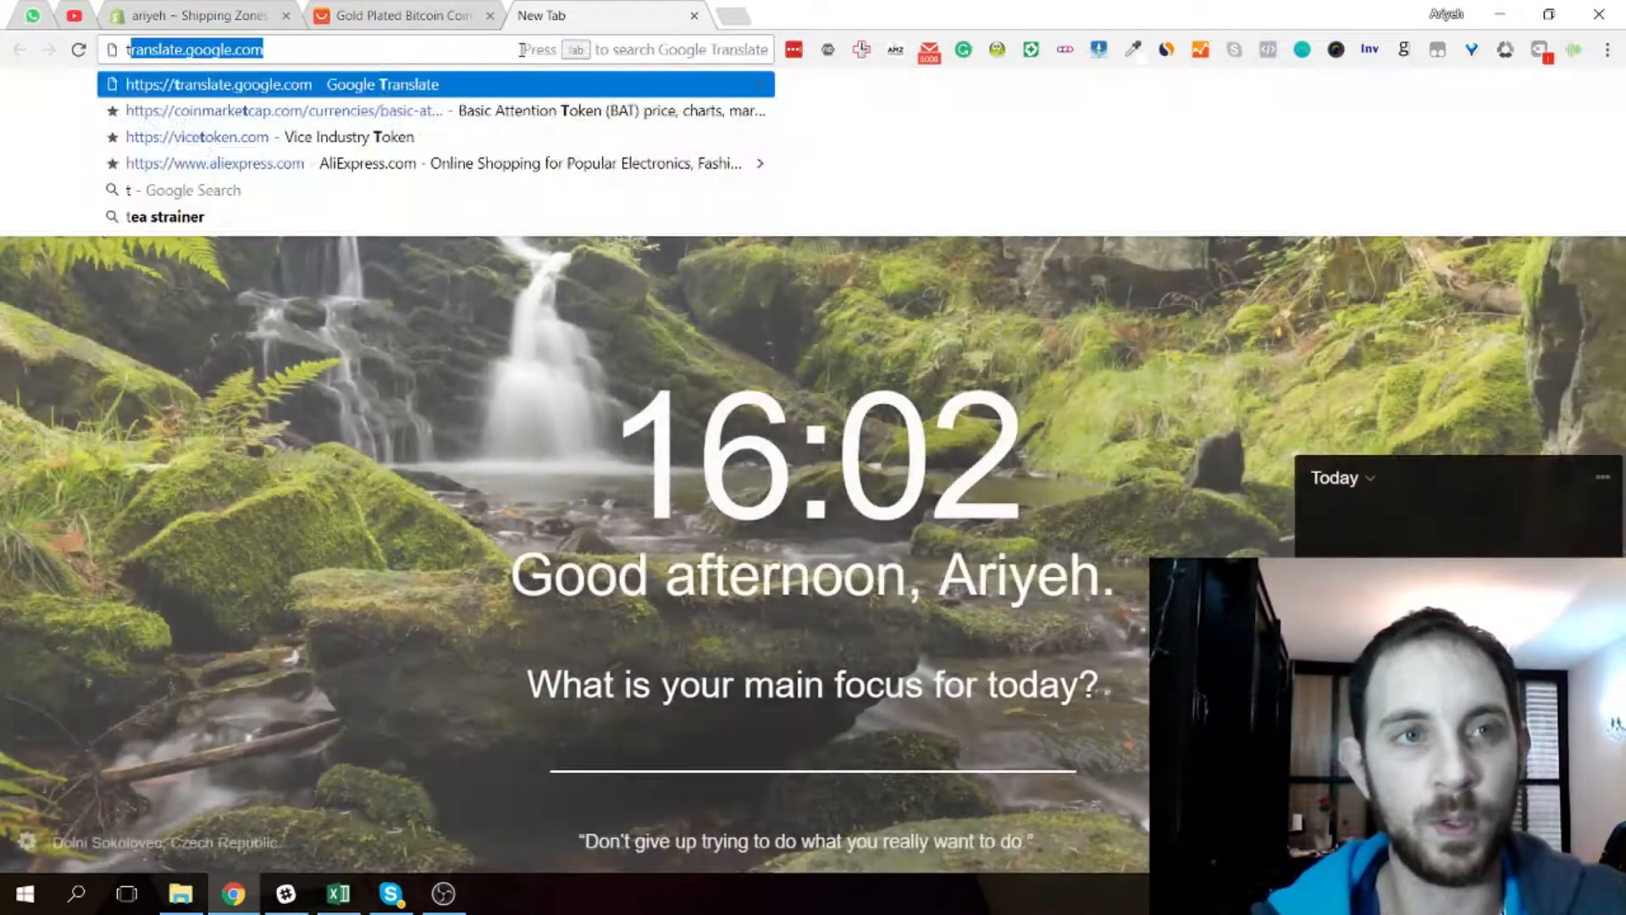
key("Return")
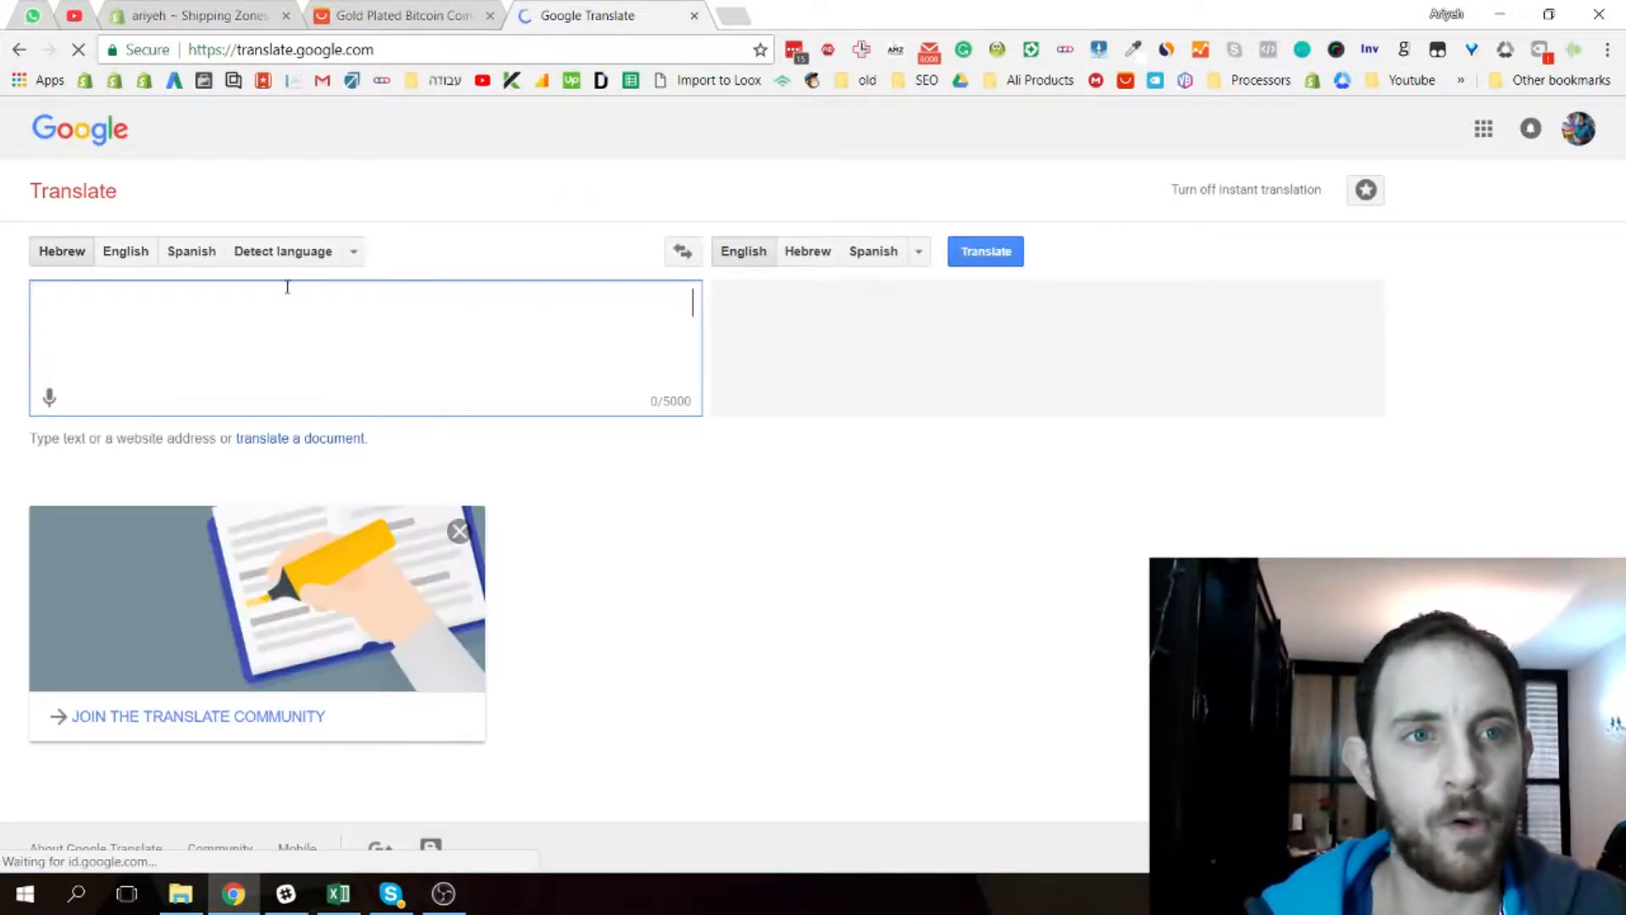
left_click(191, 252)
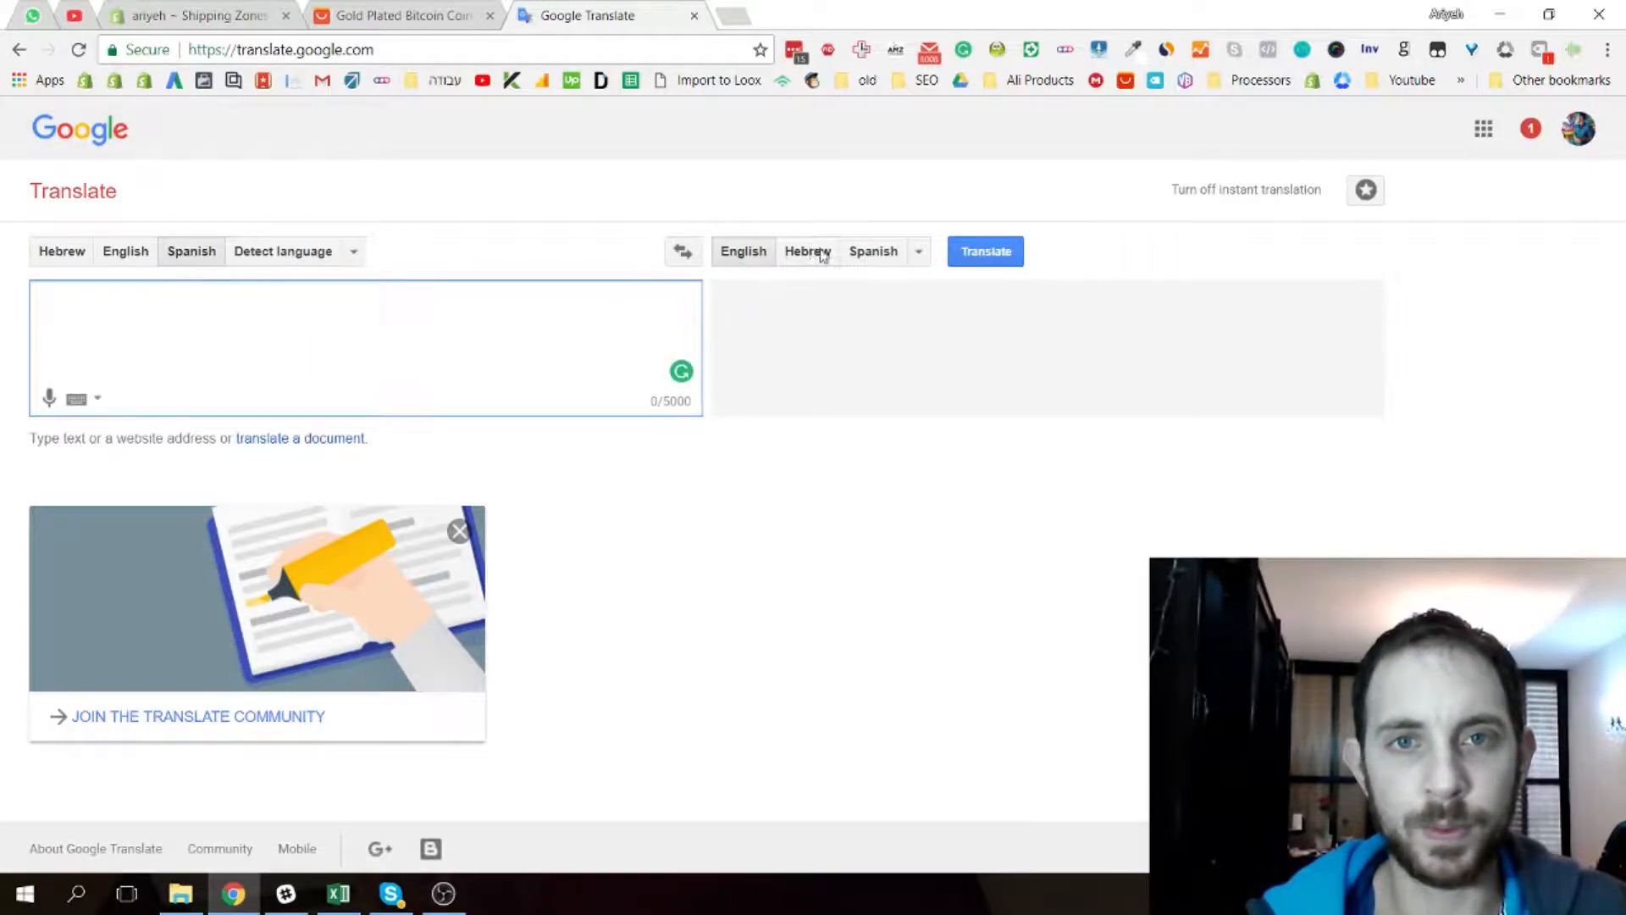
left_click(683, 251)
key("ctrl+v")
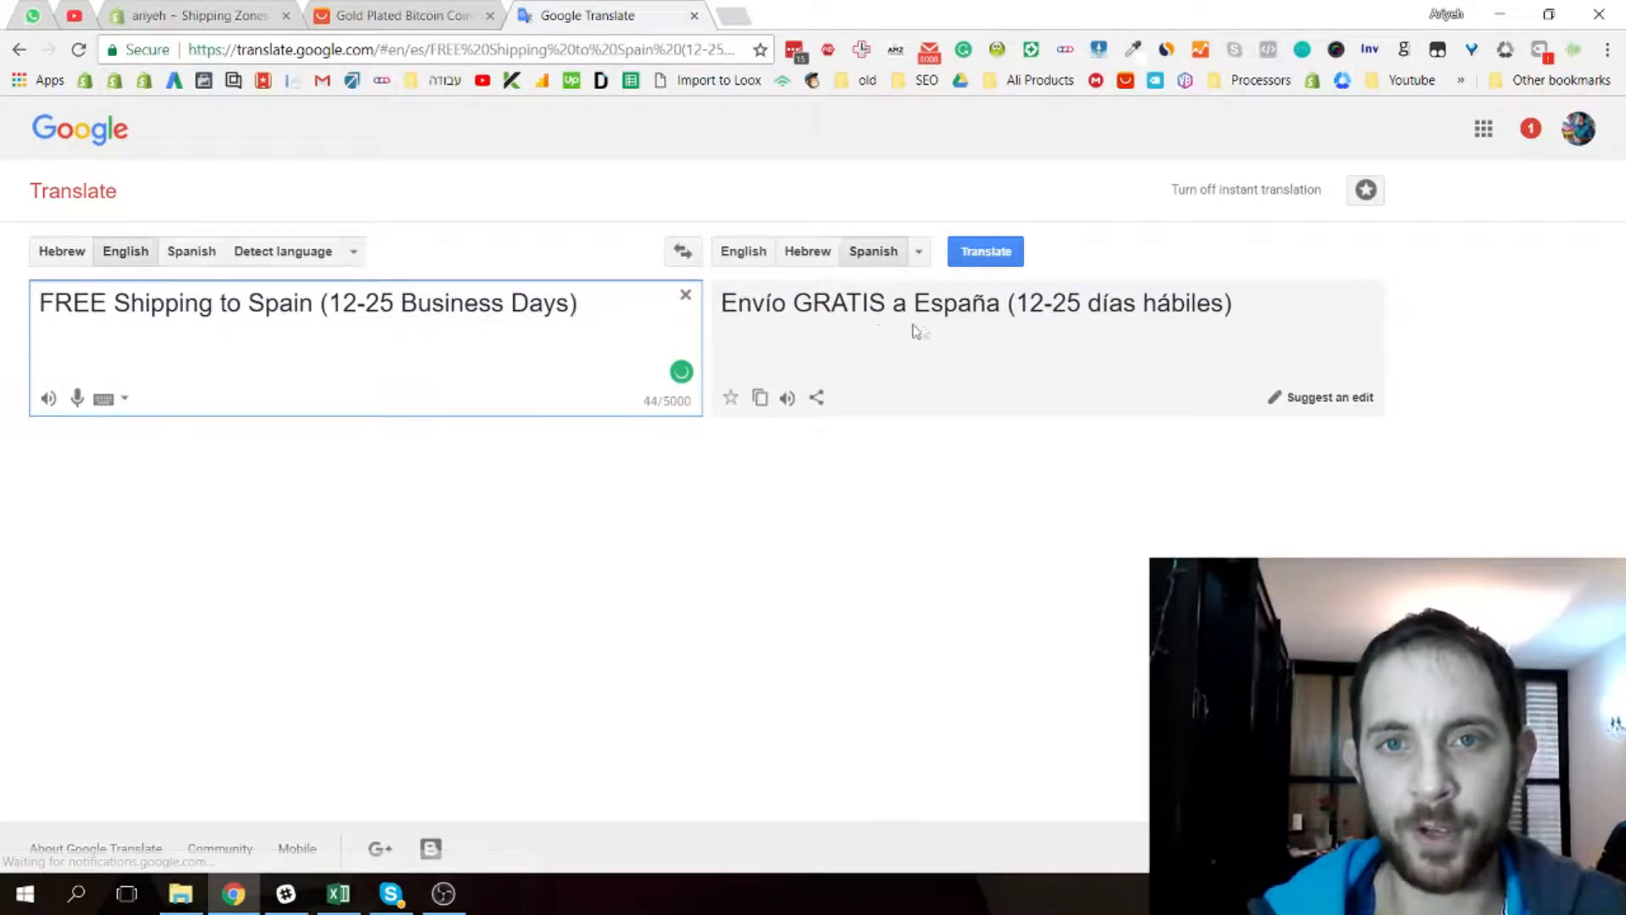
left_click_drag(1260, 313, 729, 305)
key("ctrl+c")
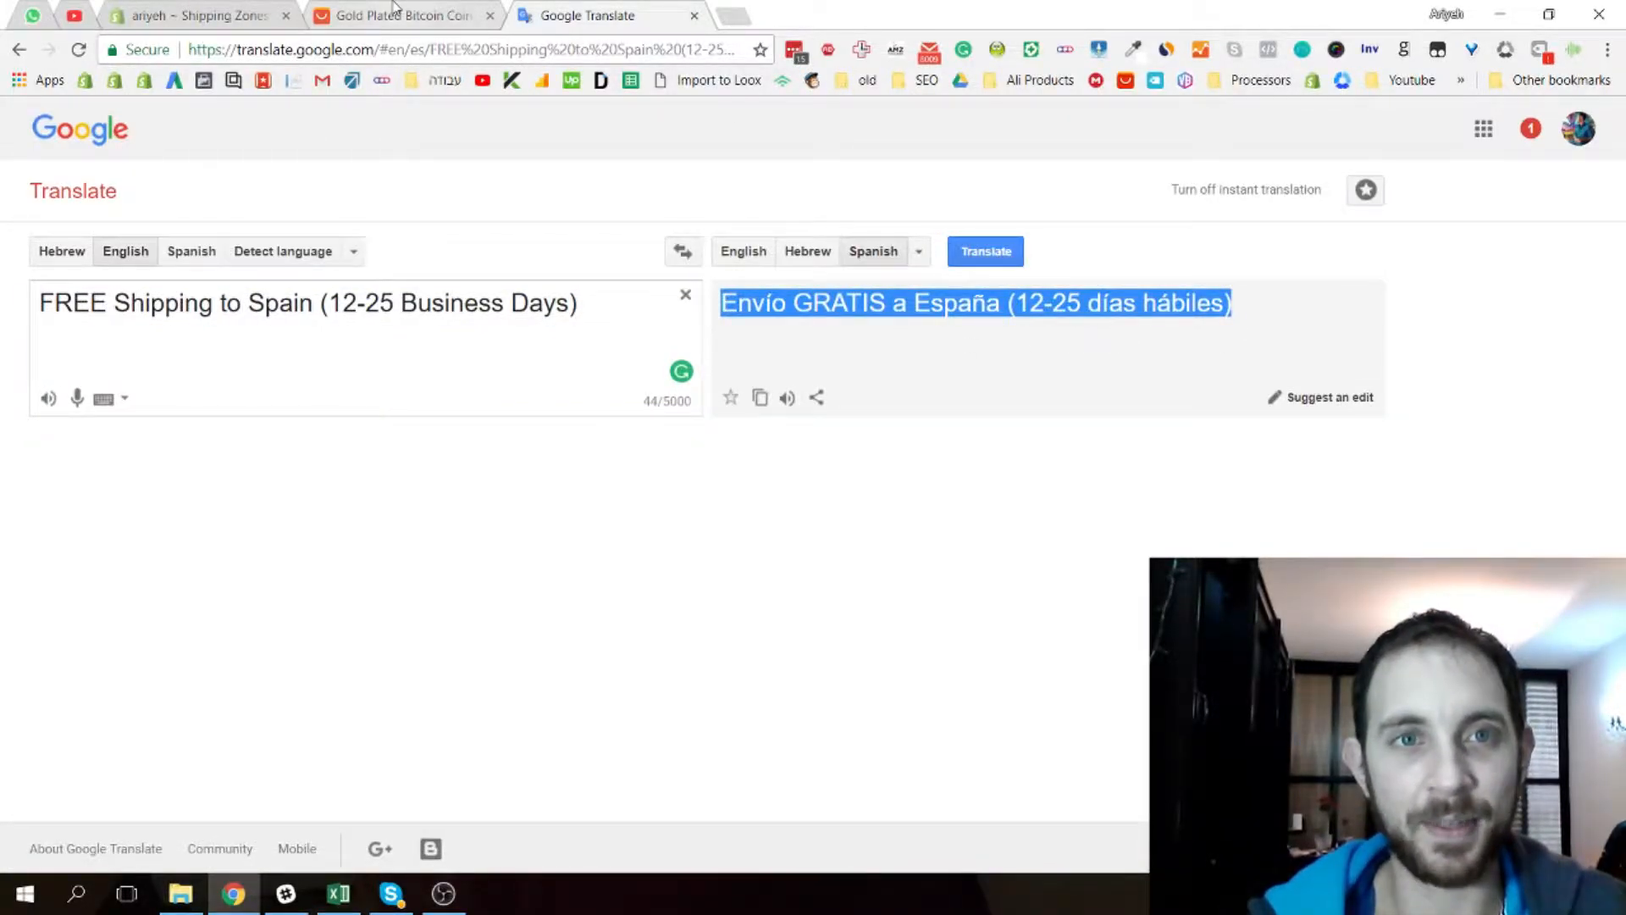
Back in Shopify, name the Spain rate "Envío GRATIS a España (12-25 días hábiles)", make it a free shipping rate and finish it
left_click(393, 15)
left_click(200, 15)
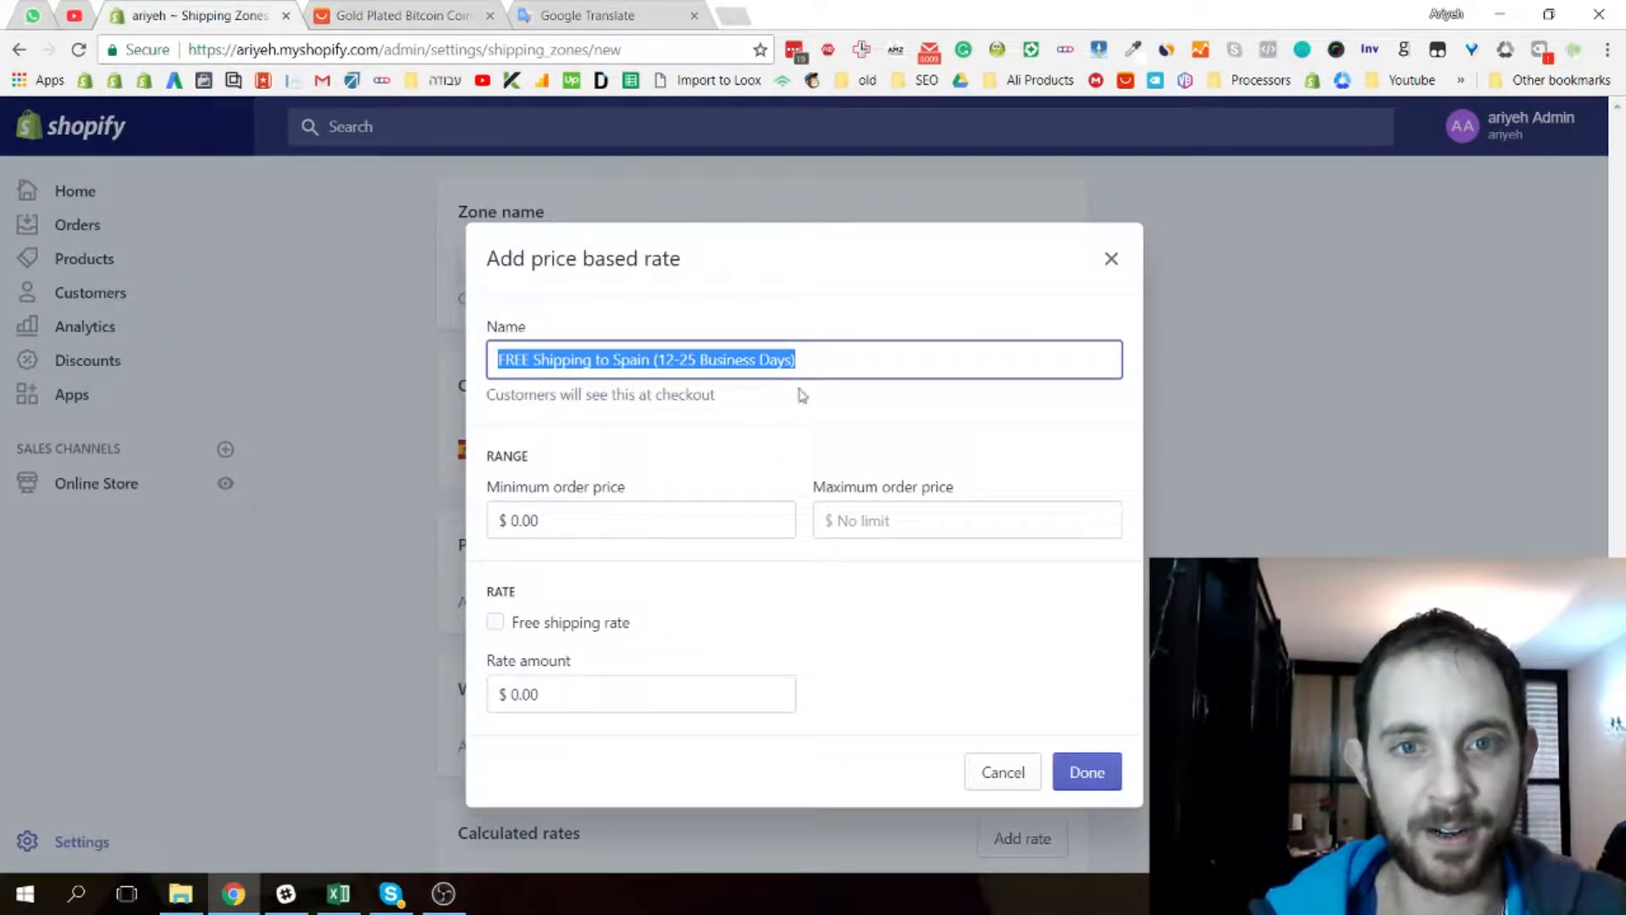
key("ctrl+v")
left_click(555, 628)
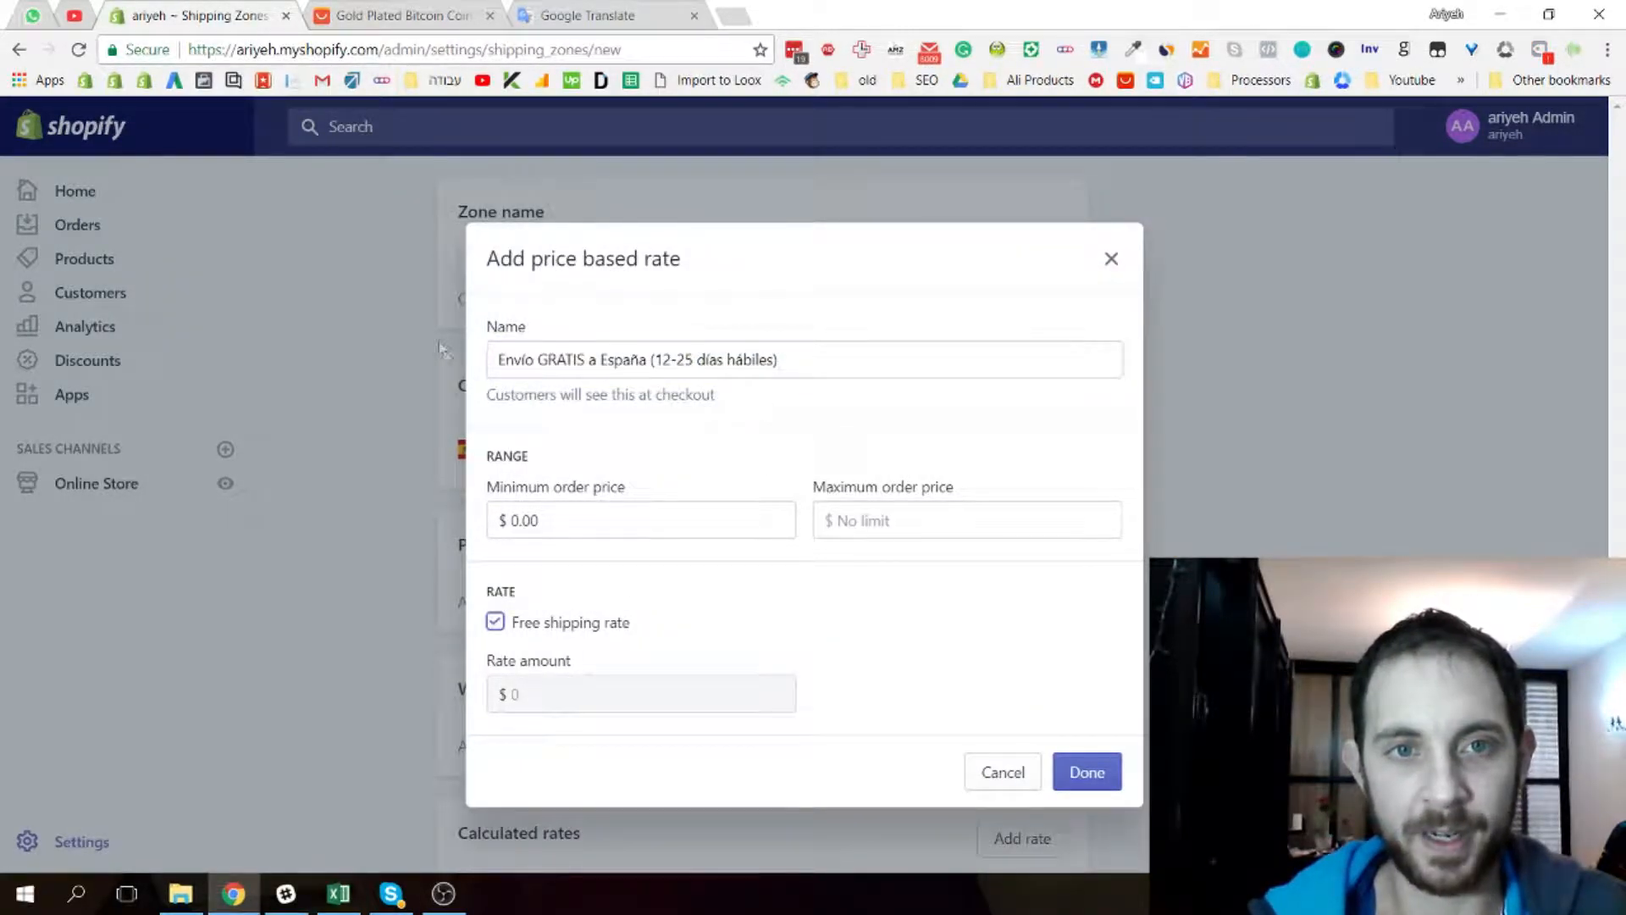
left_click(1087, 772)
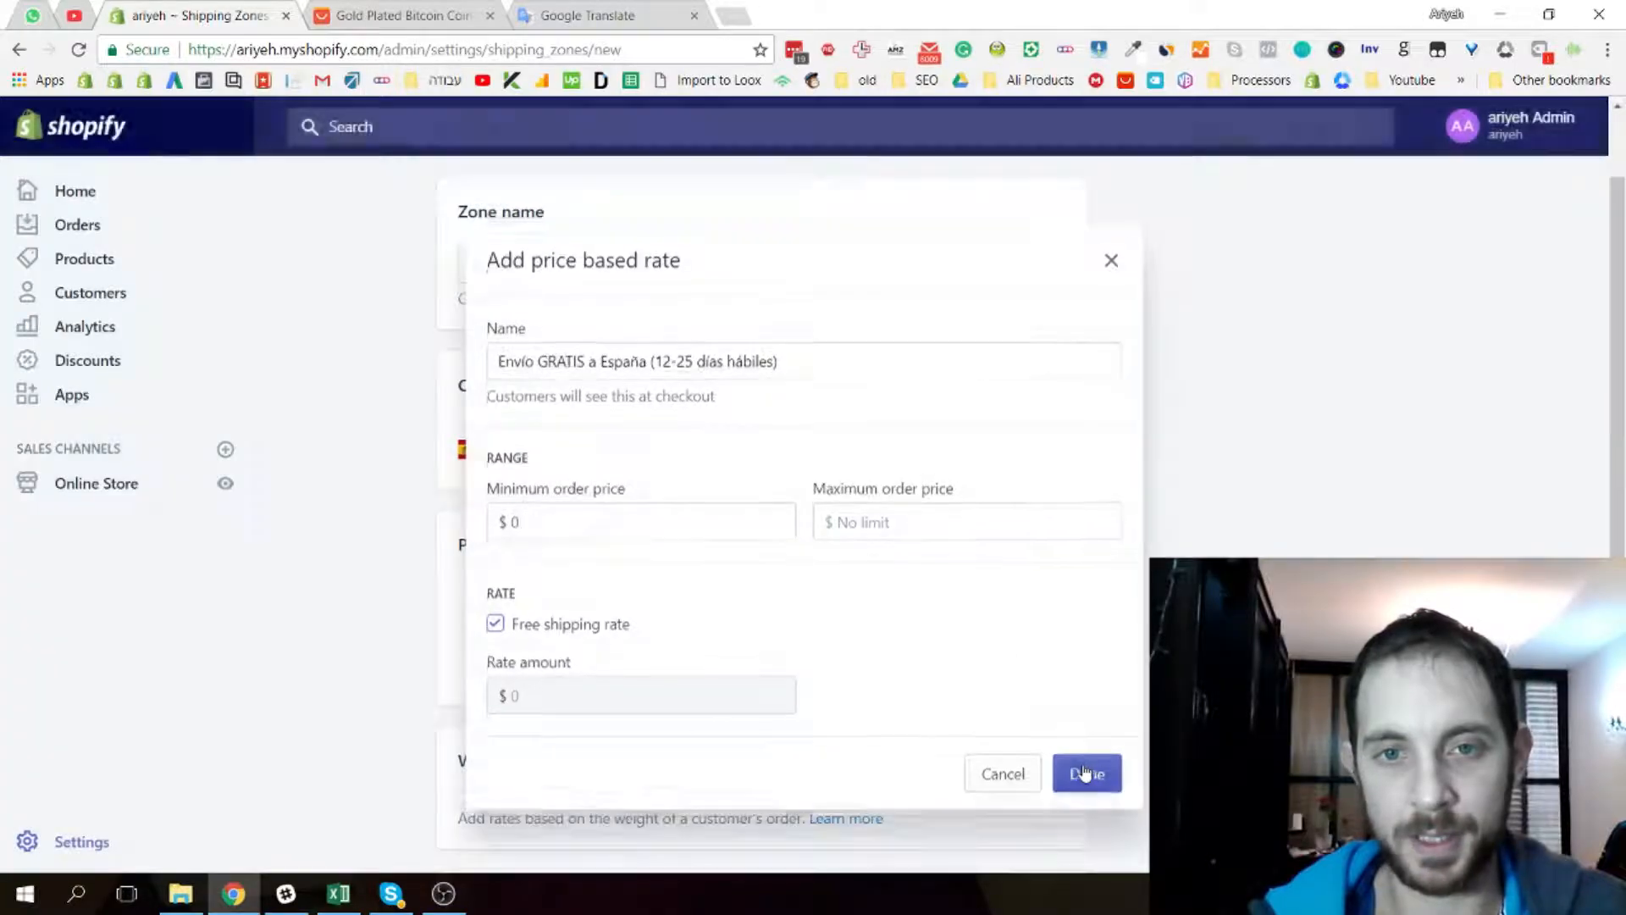
Start another price based rate, then translate "Insured Shipping to Spain (12-25 Business Days)" into Spanish in Google Translate and copy the translation
left_click(1015, 553)
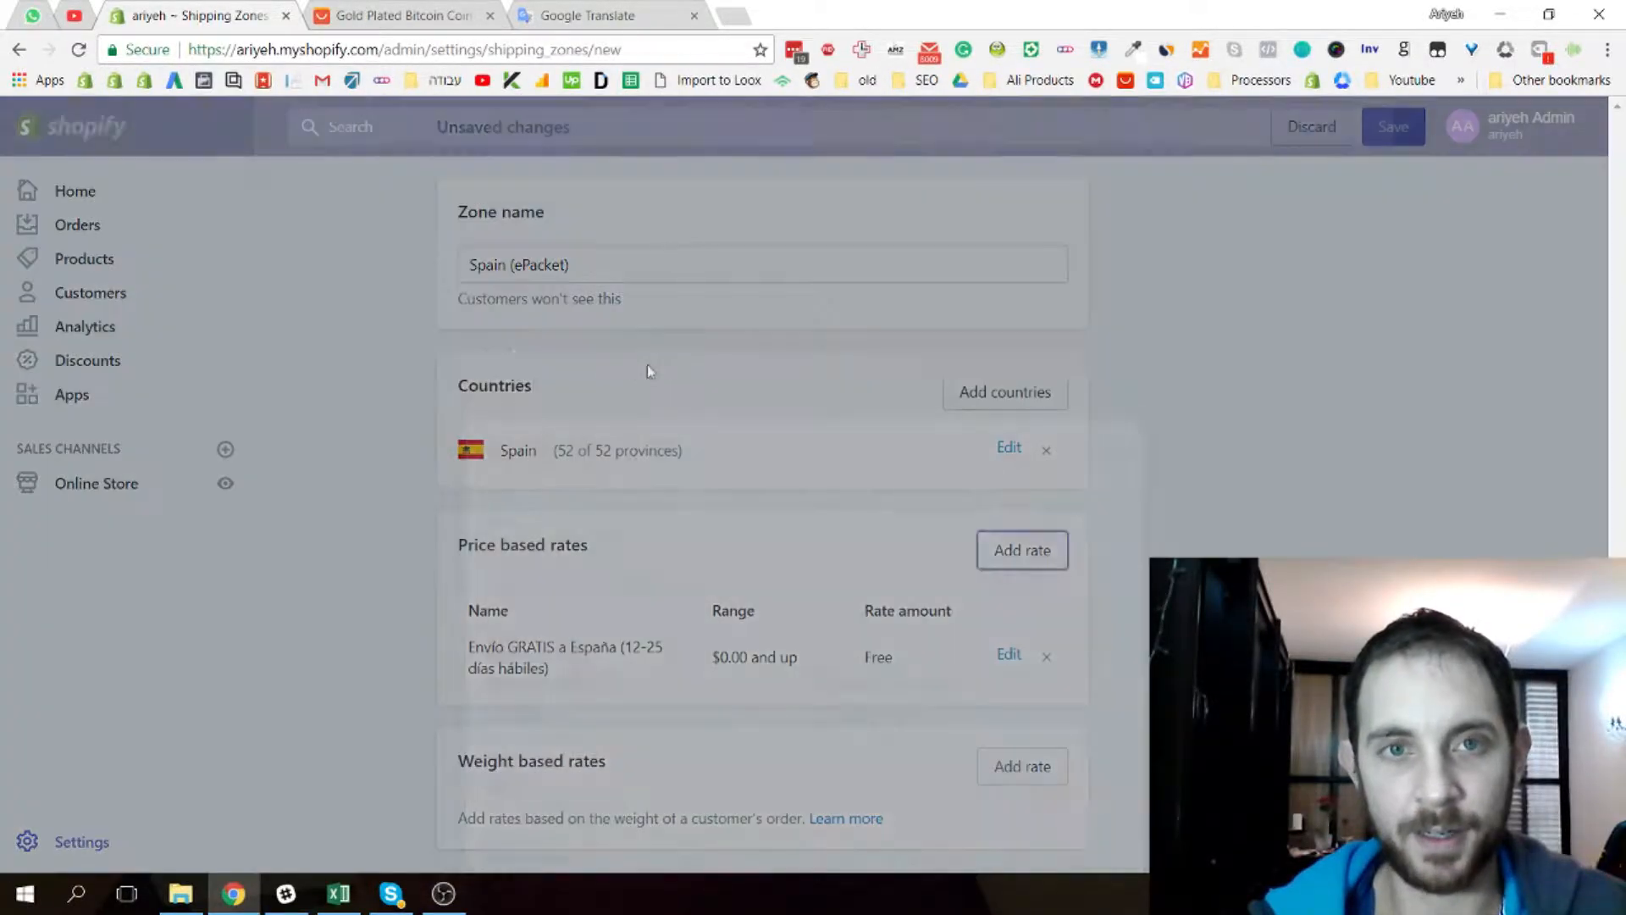
left_click(587, 15)
double_click(77, 302)
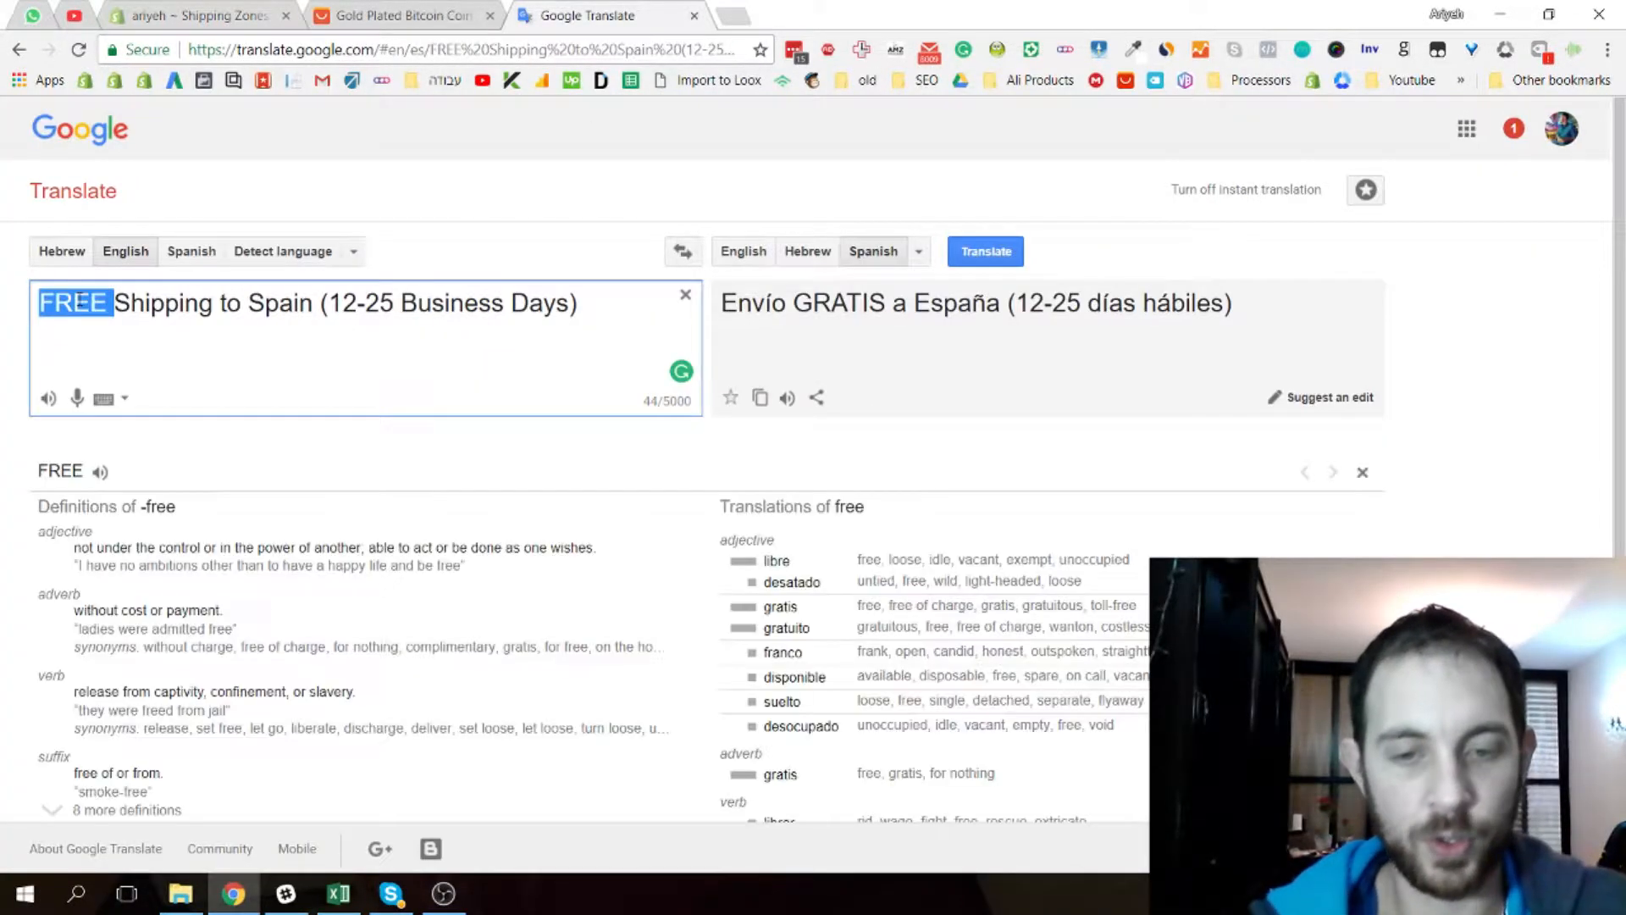
type("Insured")
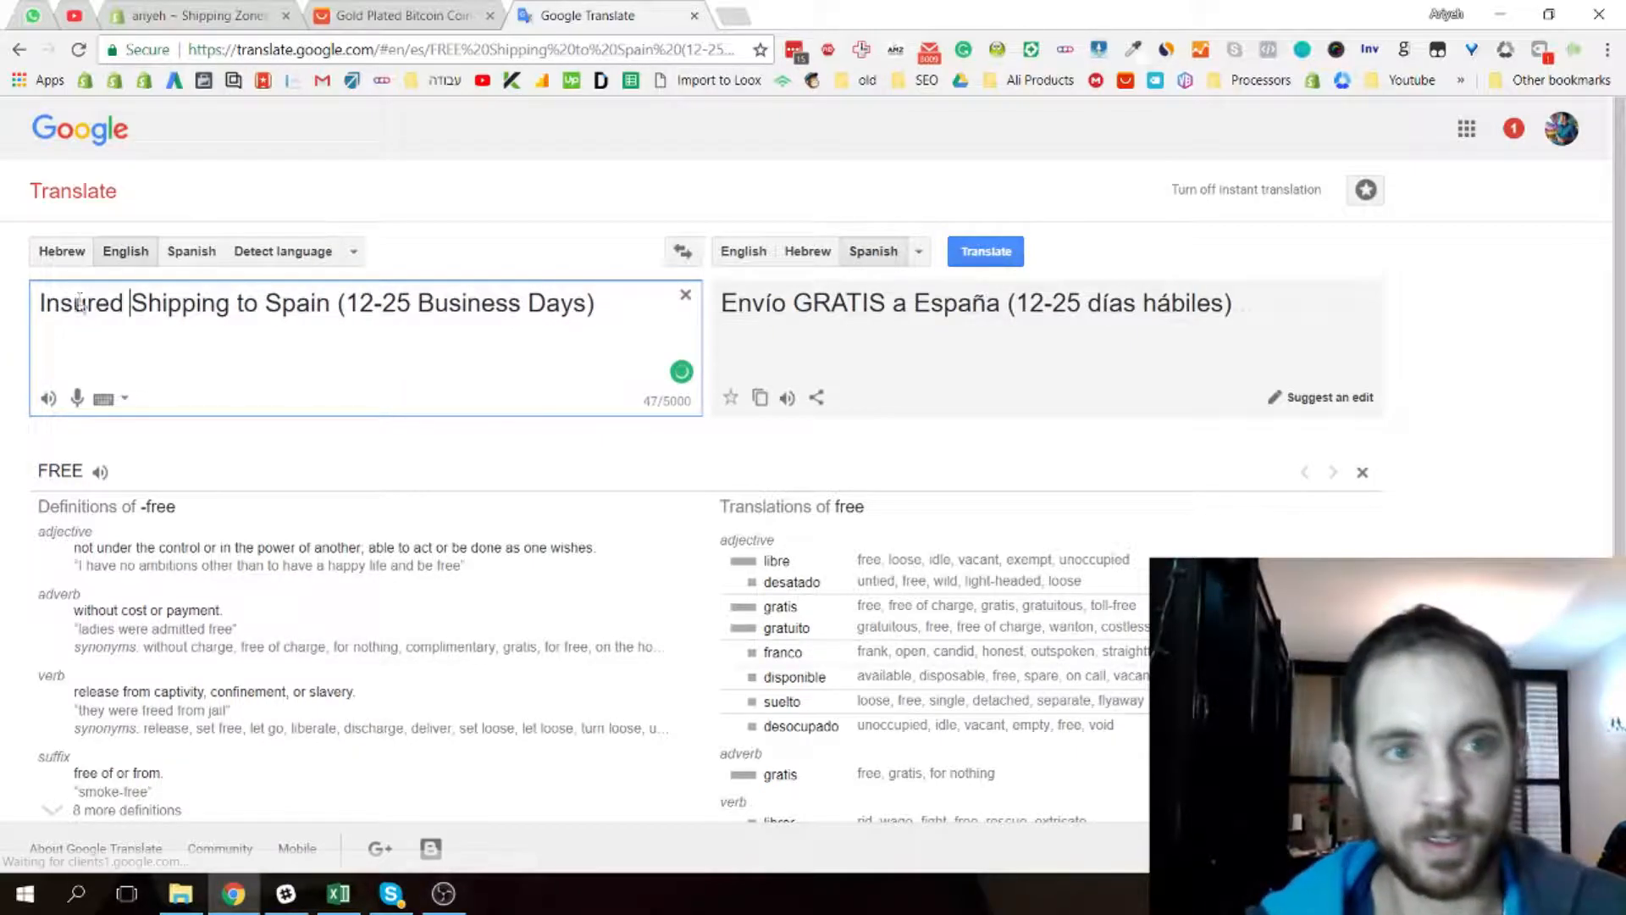
left_click(760, 311)
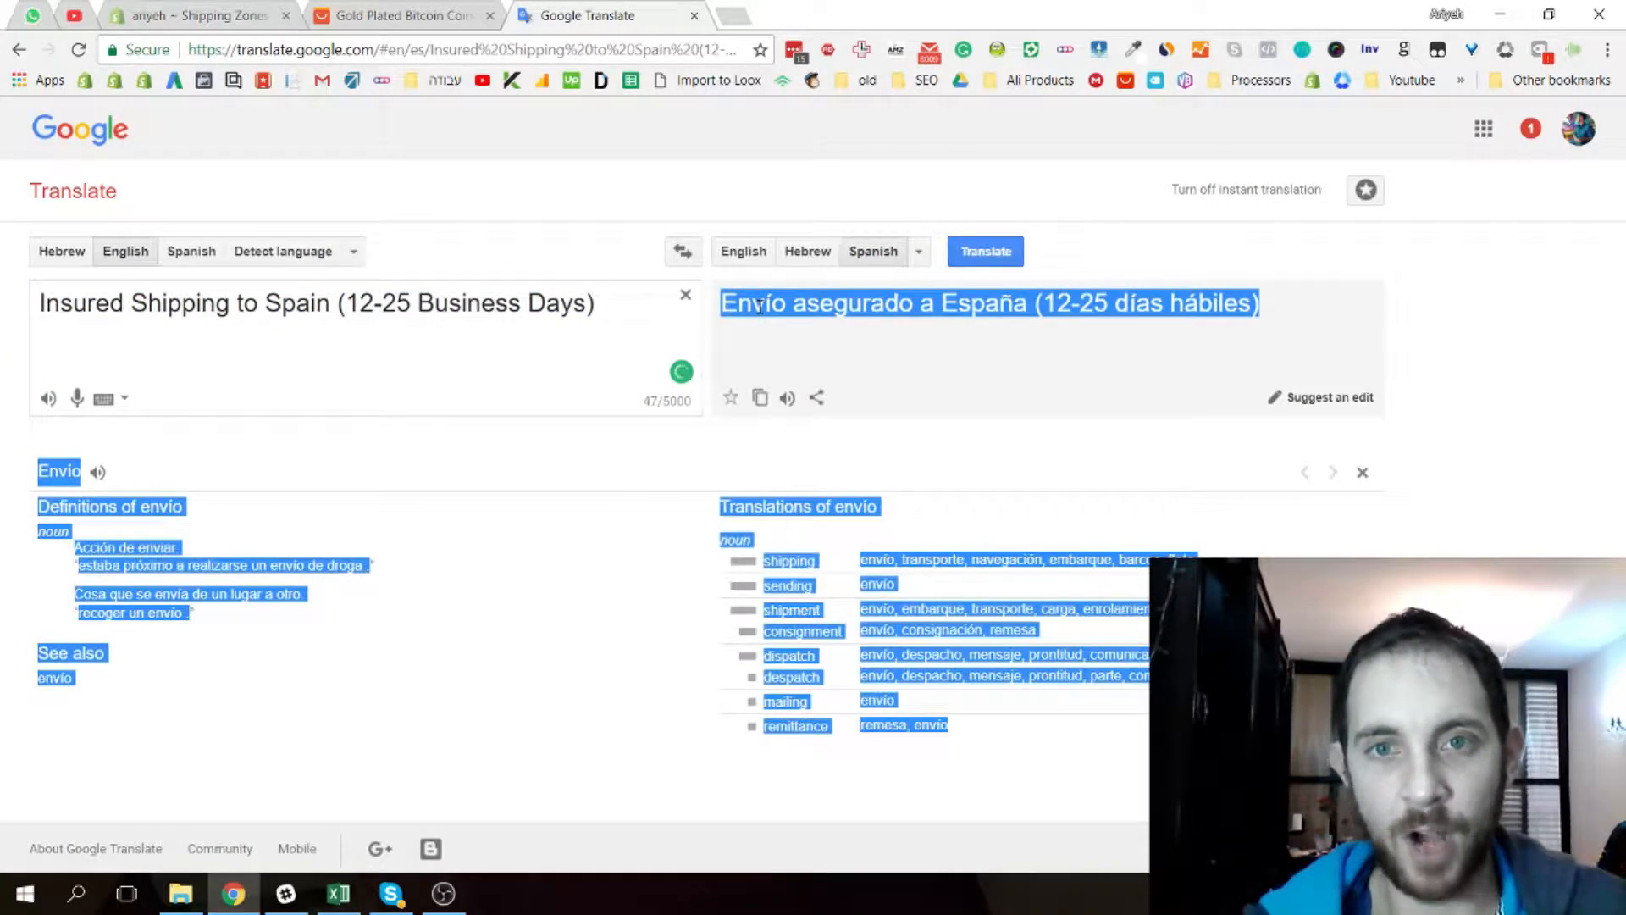
double_click(746, 305)
left_click(743, 305)
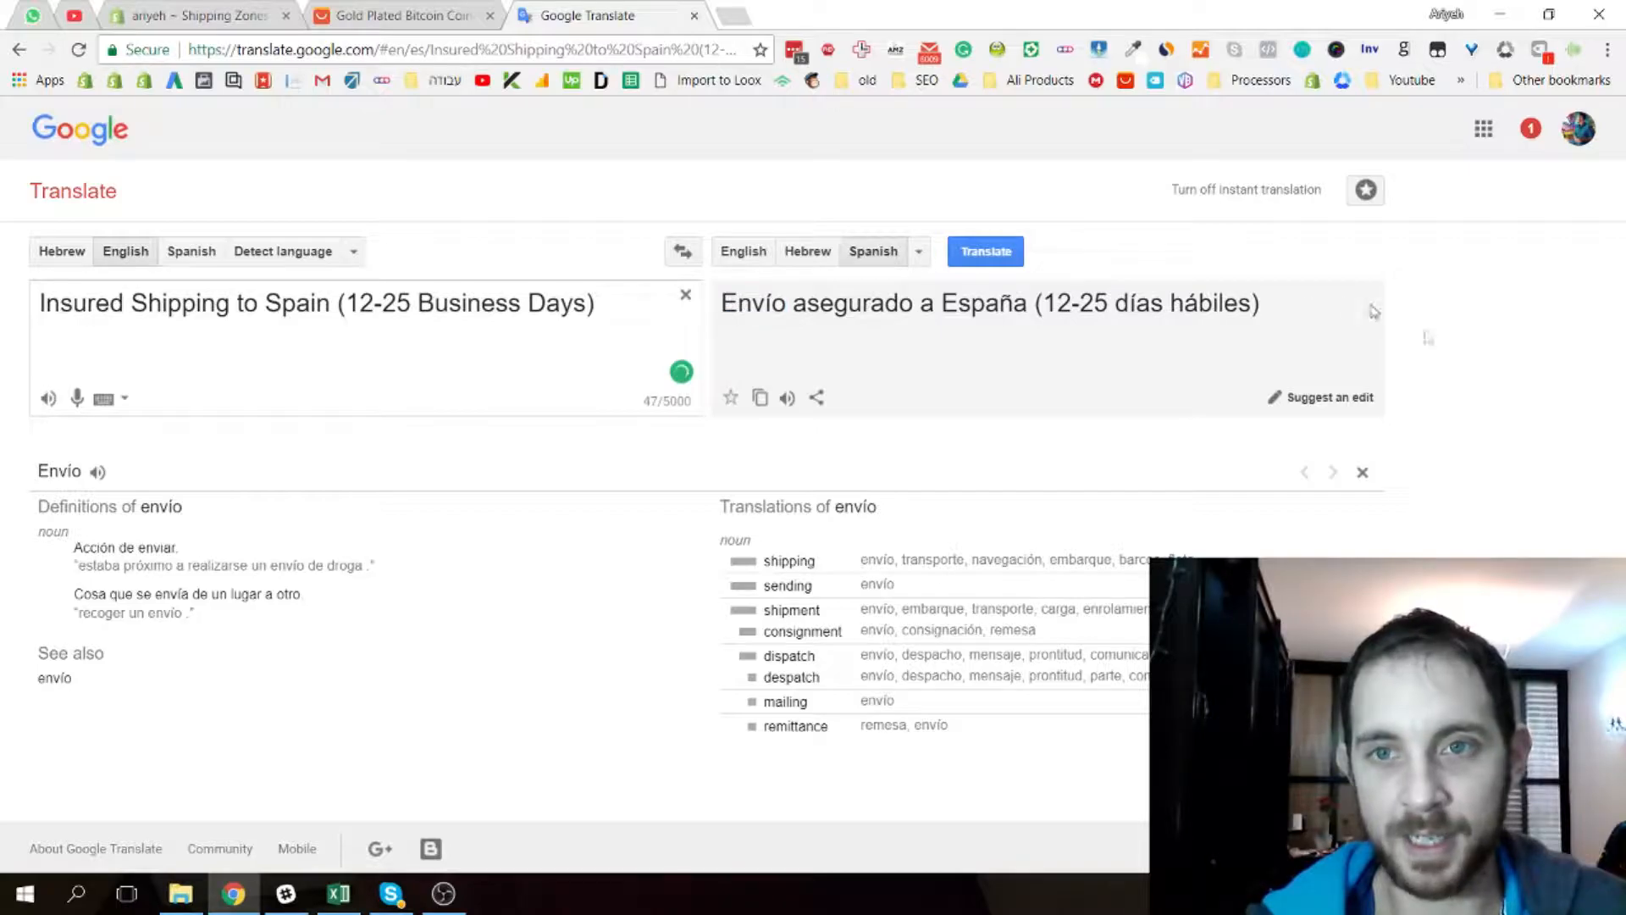
left_click_drag(1262, 305, 720, 303)
key("ctrl+c")
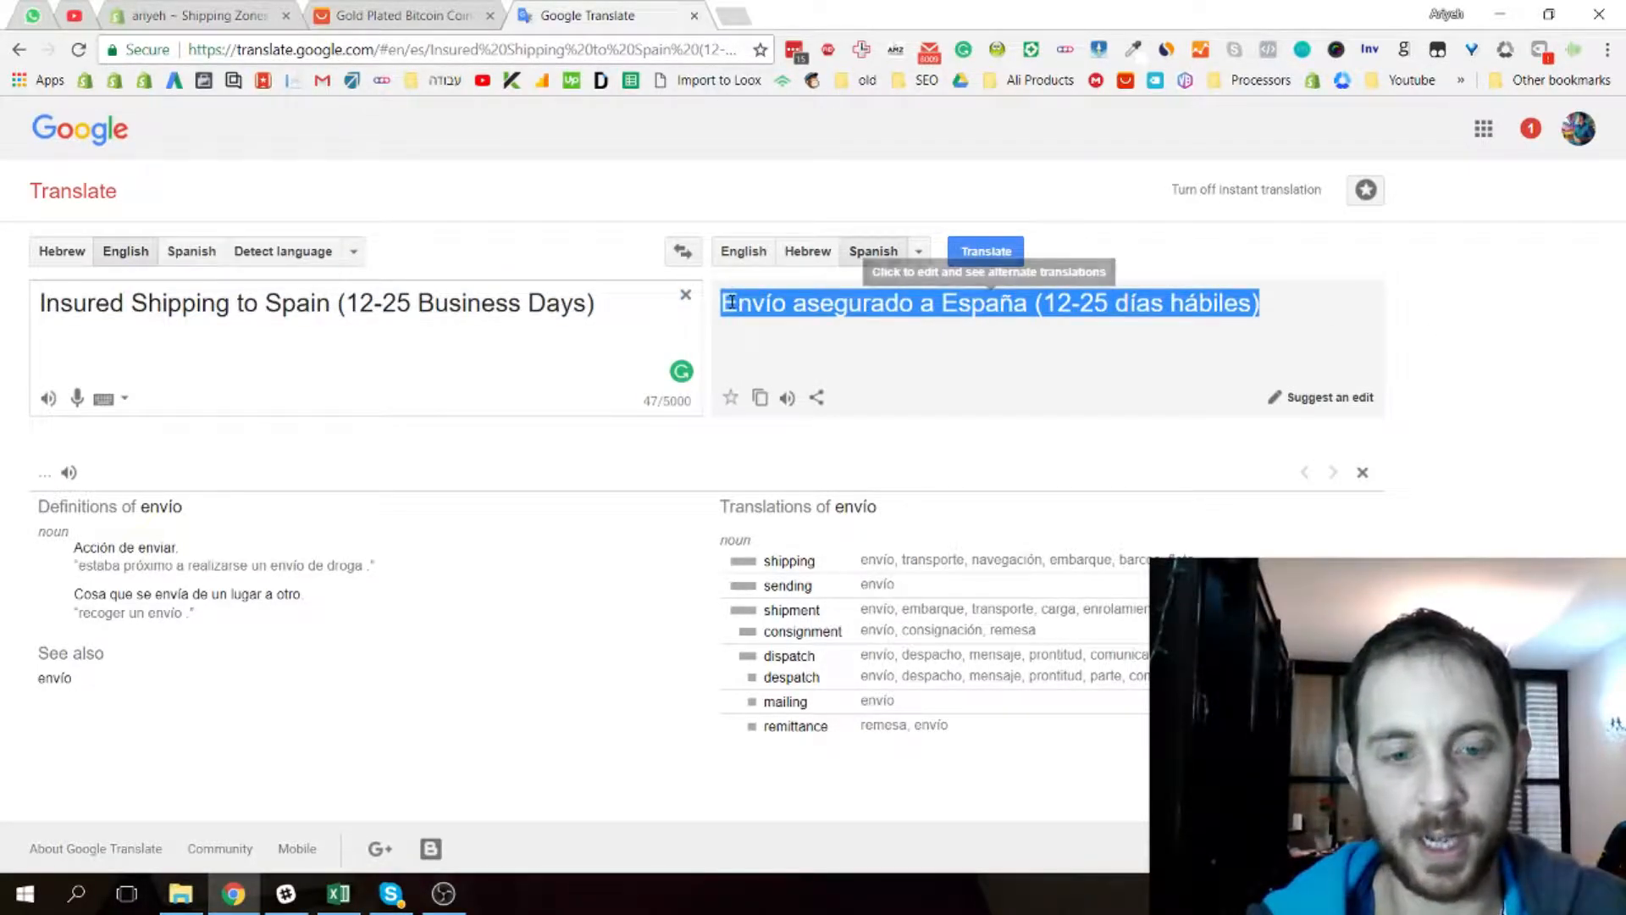
In Shopify, name the new rate "Envío asegurado a España (12-25 días hábiles)", set its amount to $1.99 and finish it
left_click(372, 16)
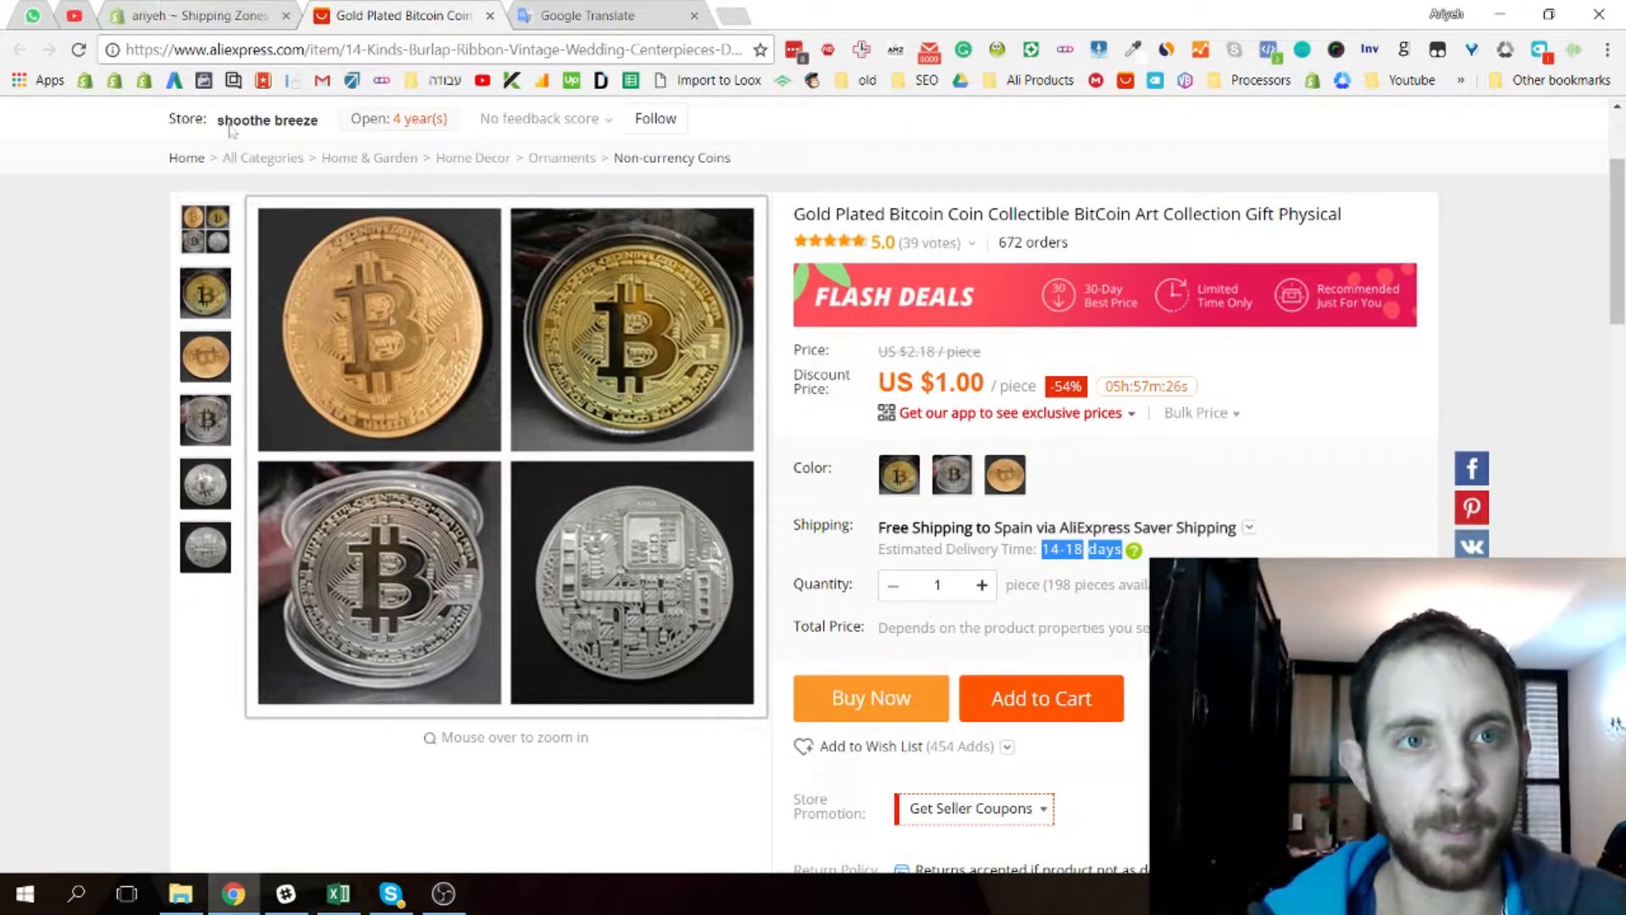
left_click(194, 16)
left_click(591, 363)
key("ctrl+v")
left_click(537, 693)
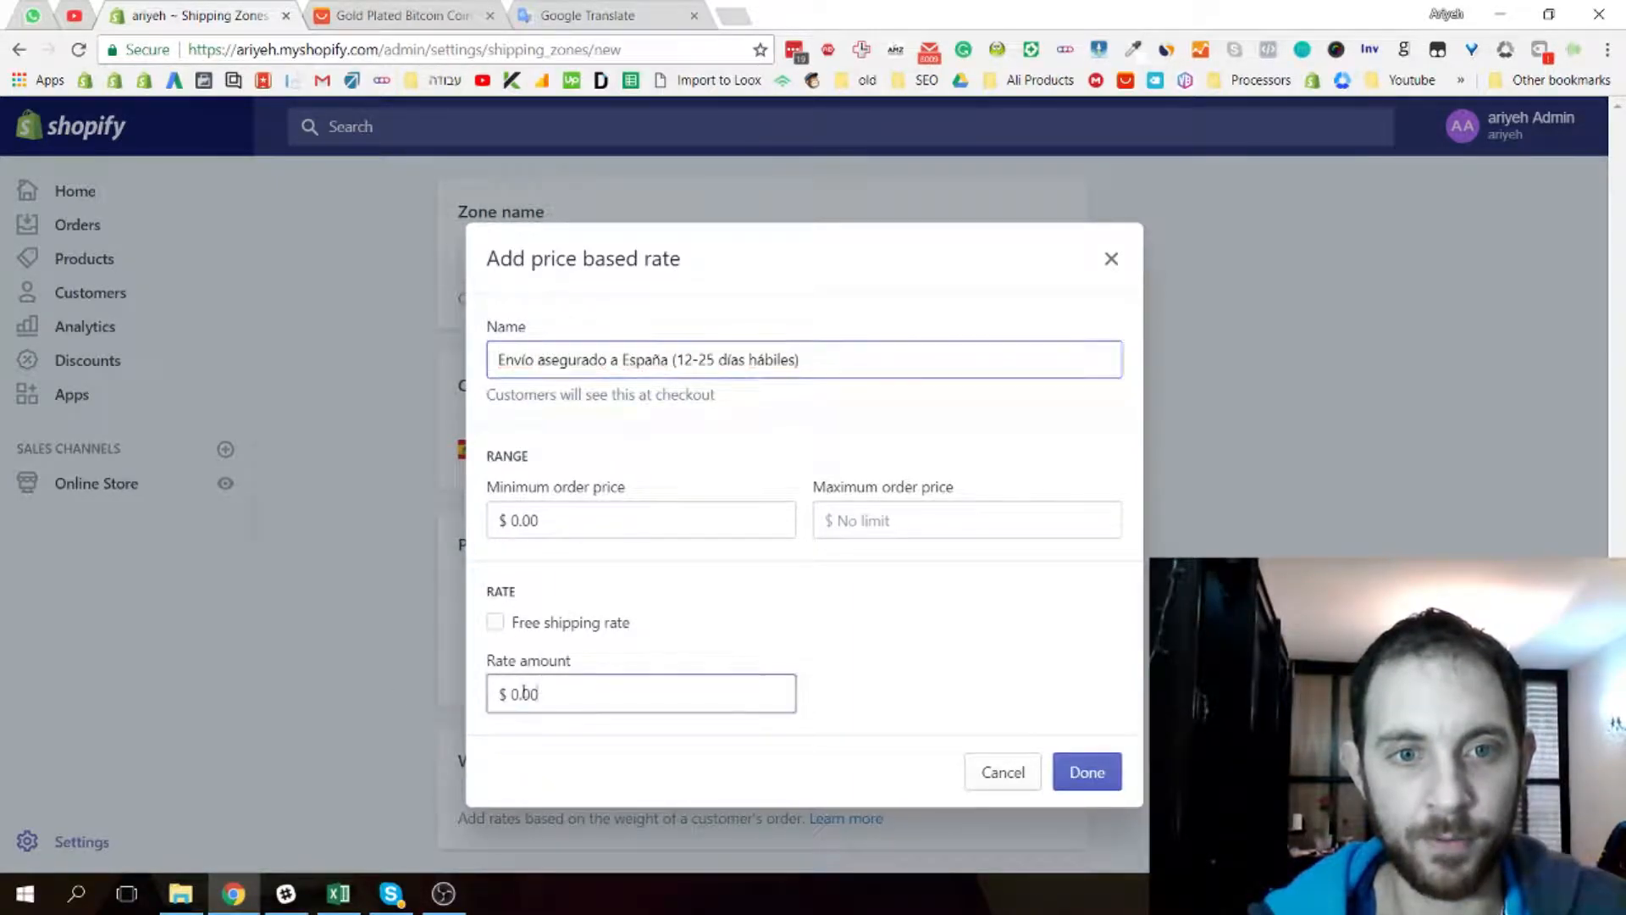
key("ctrl+a")
type("1.99")
left_click(1077, 769)
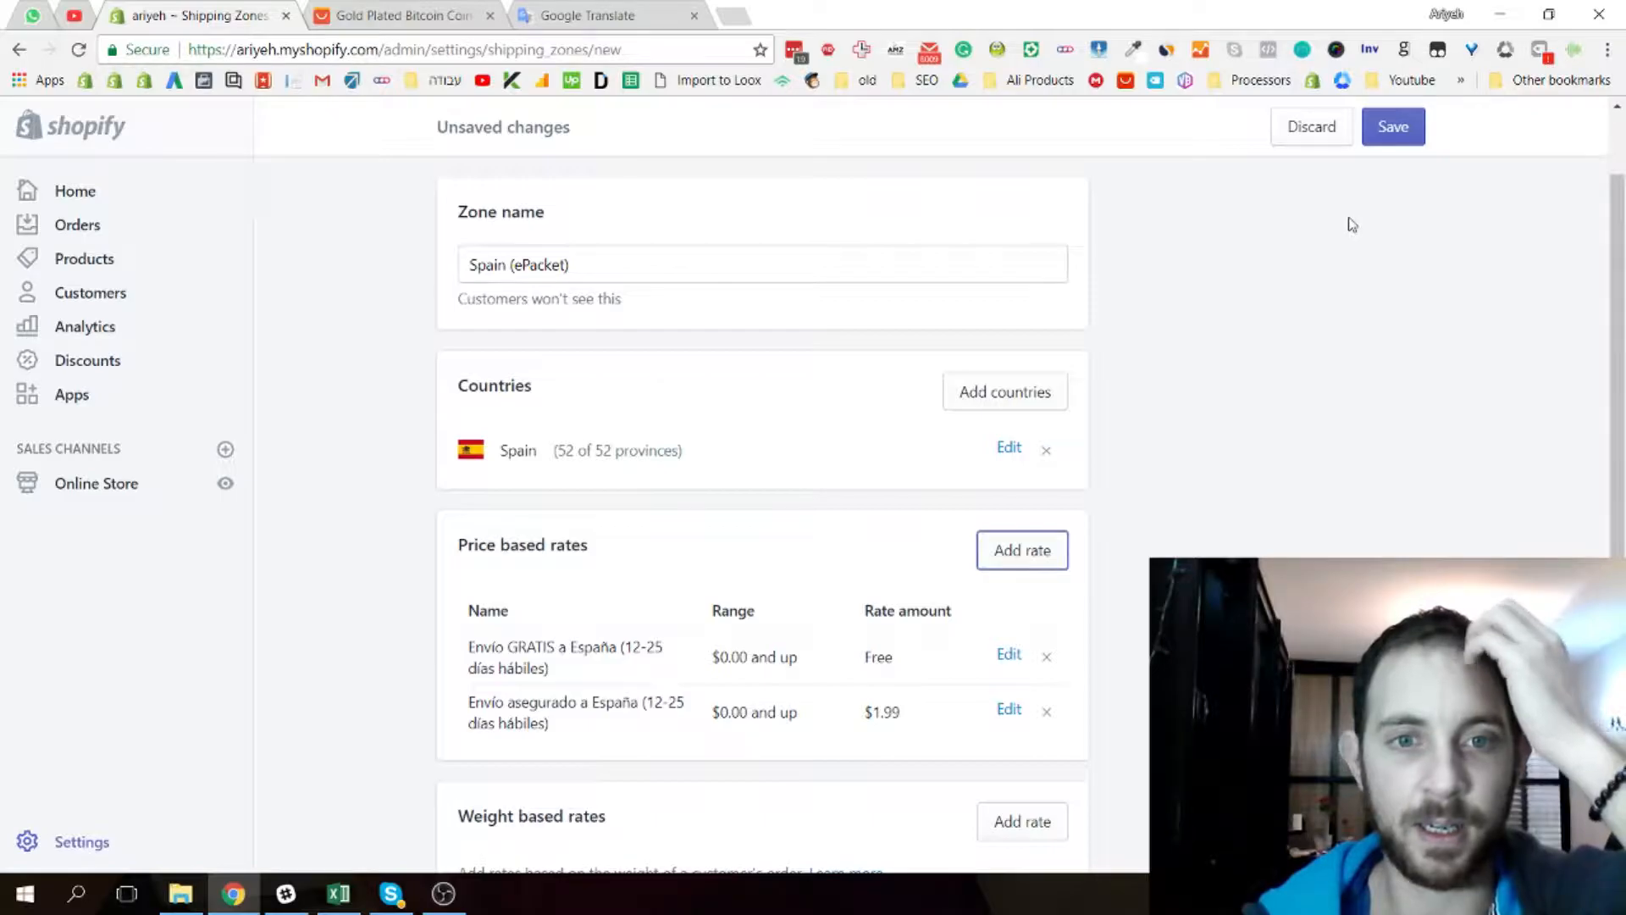
Save the Spain (ePacket) shipping zone and return to the Shipping settings
scroll(1358, 334, "up", 2)
left_click(1392, 122)
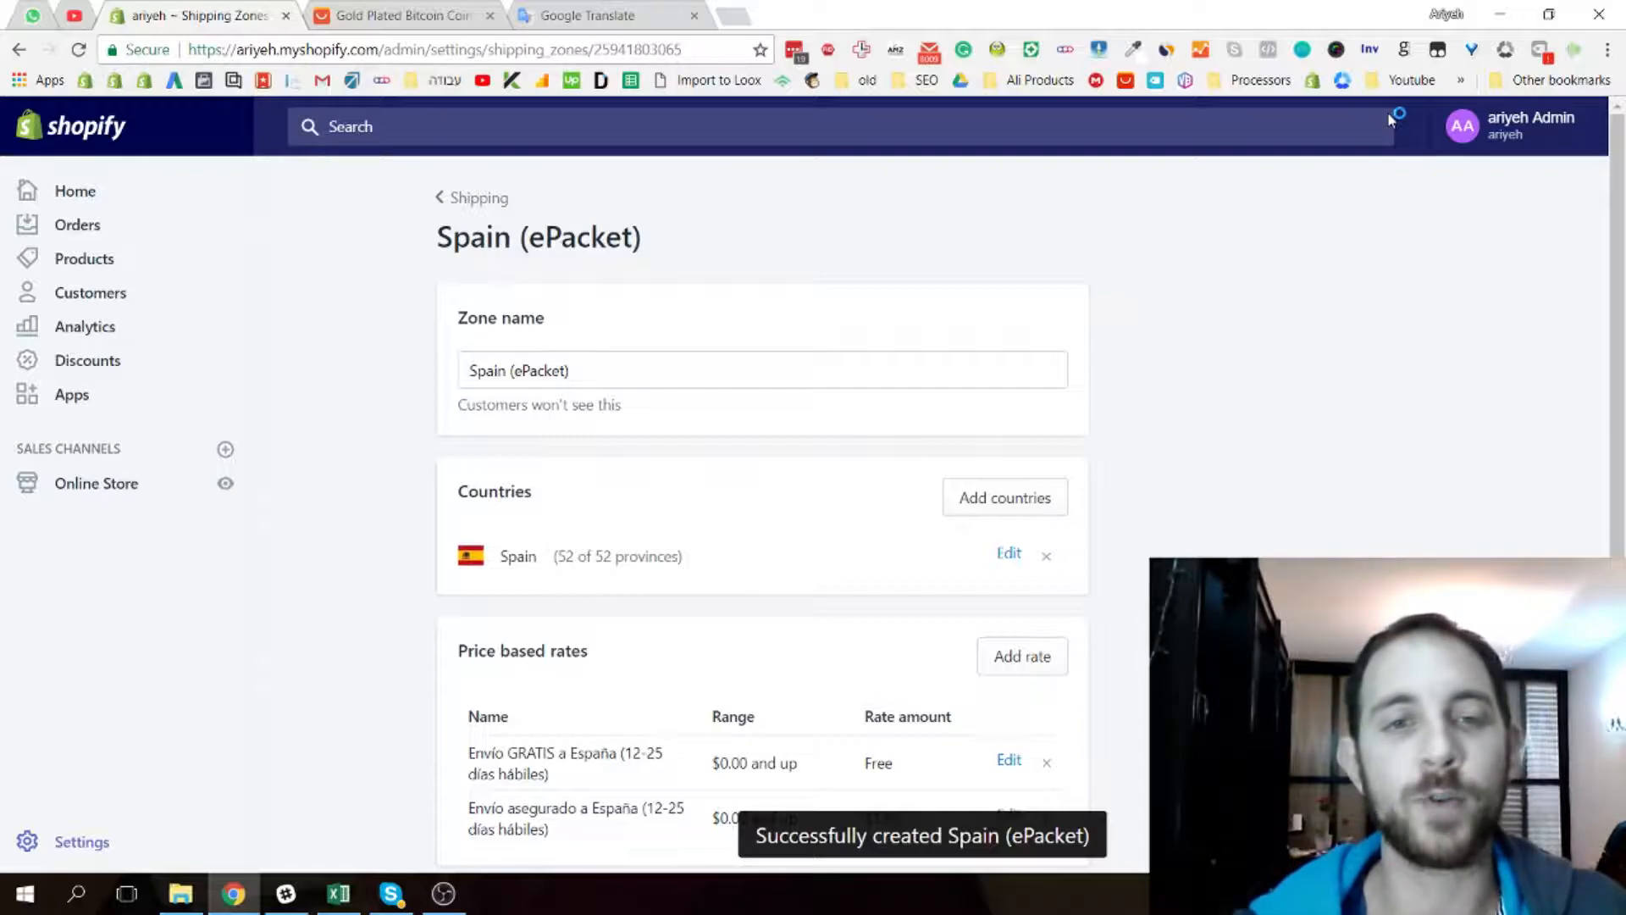
left_click(474, 207)
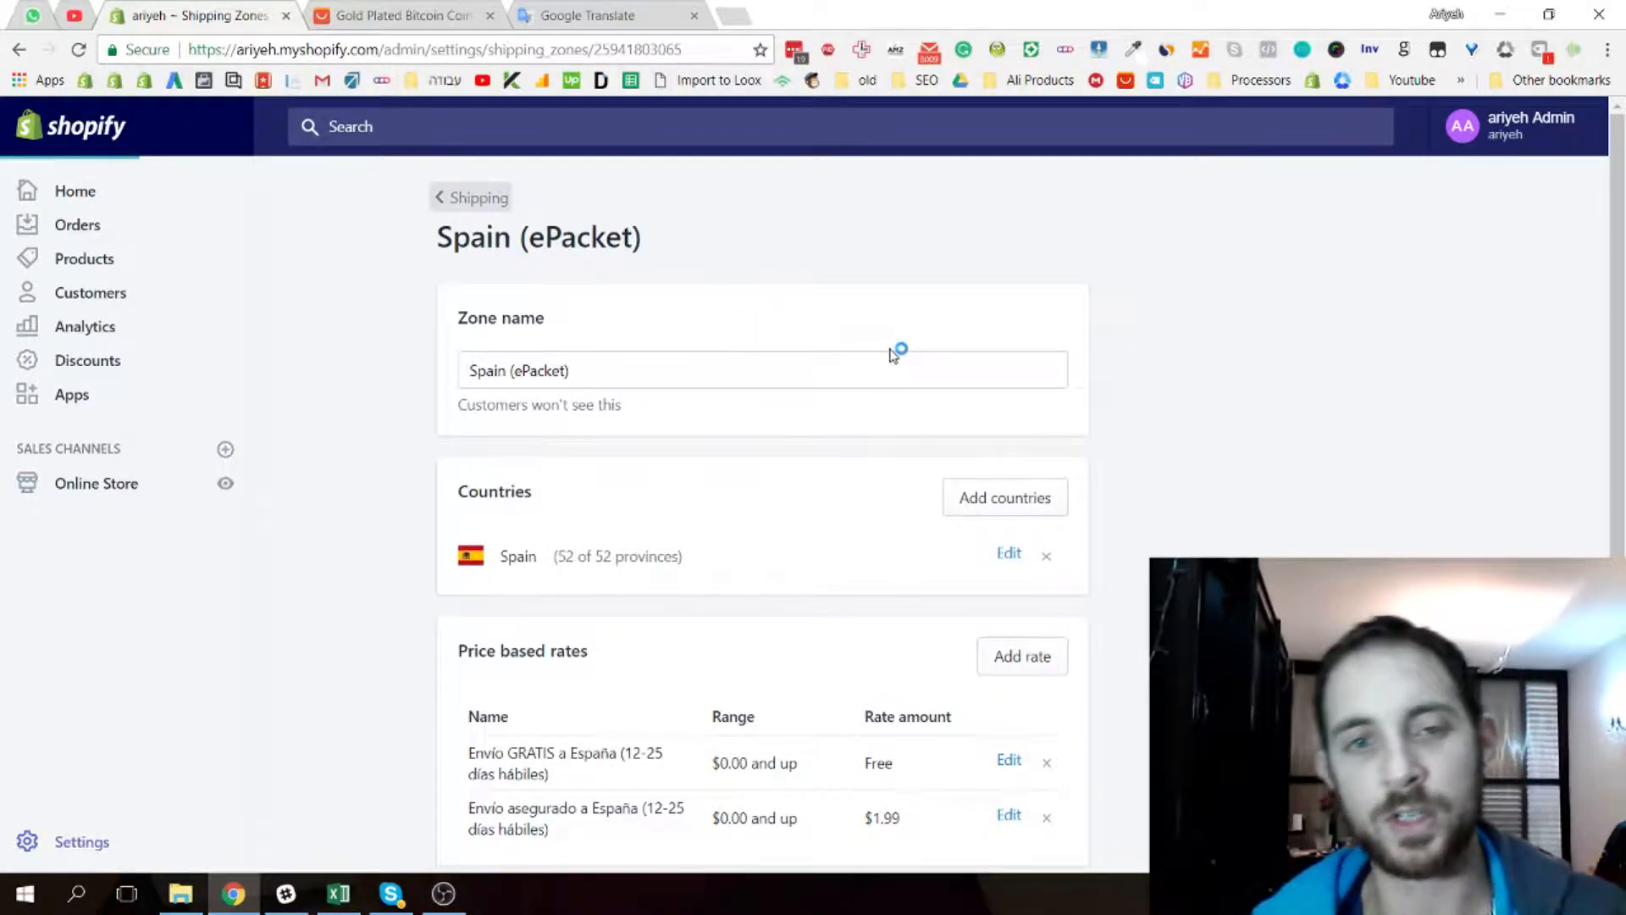
Review the shipping zones and their rates, then the packages and additional shipping methods on the Shipping page
scroll(996, 438, "down", 2)
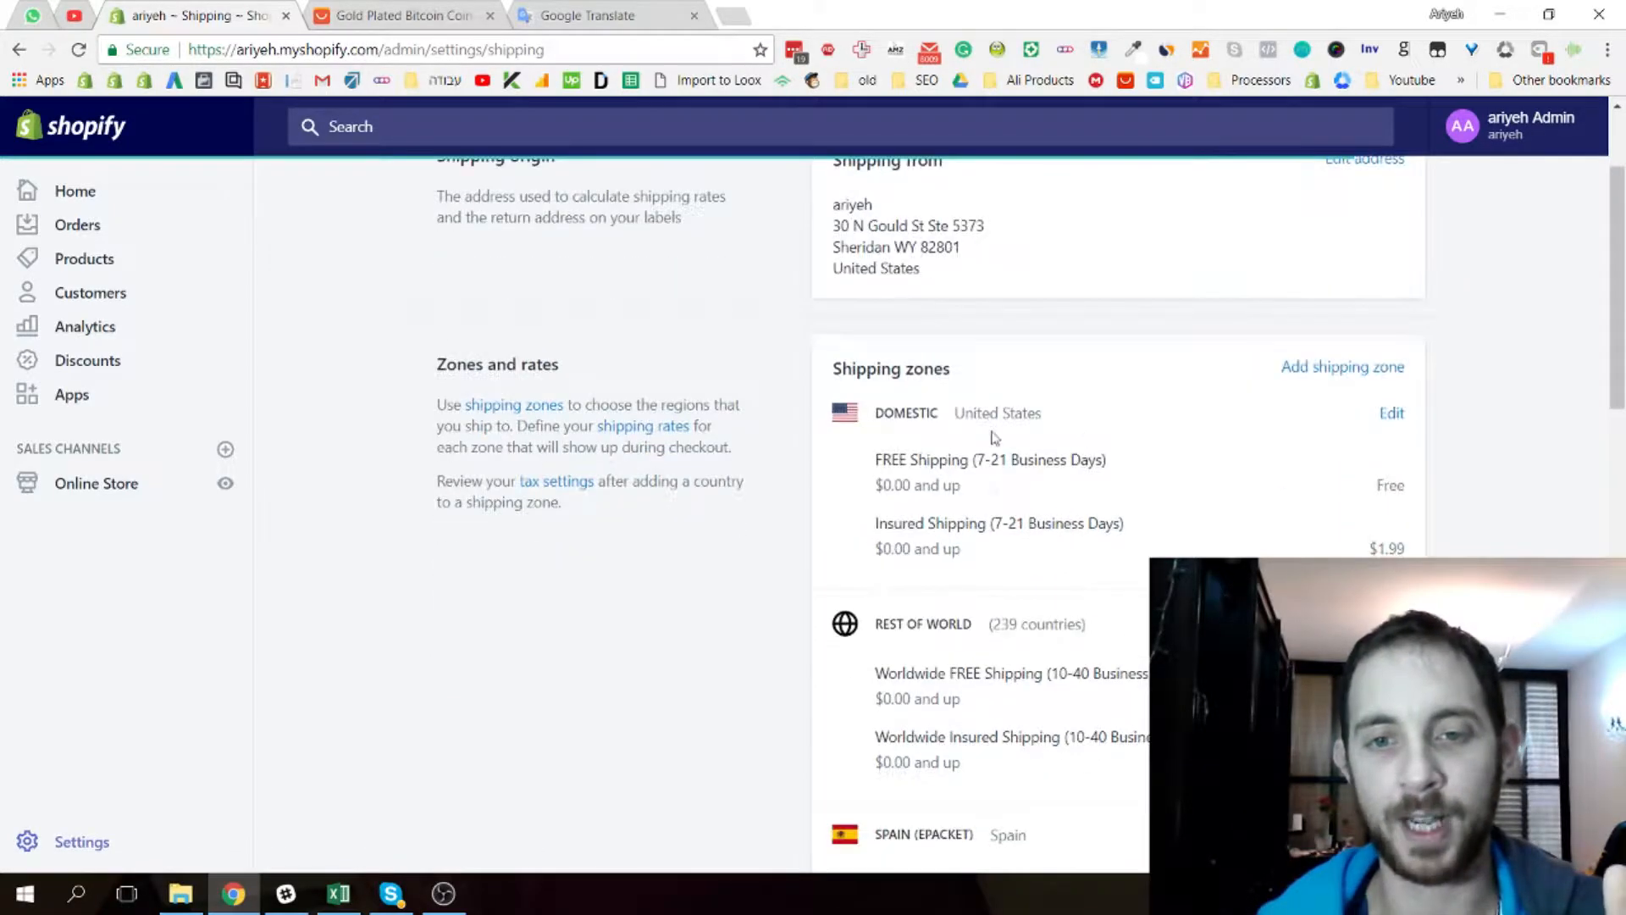
scroll(995, 438, "down", 1)
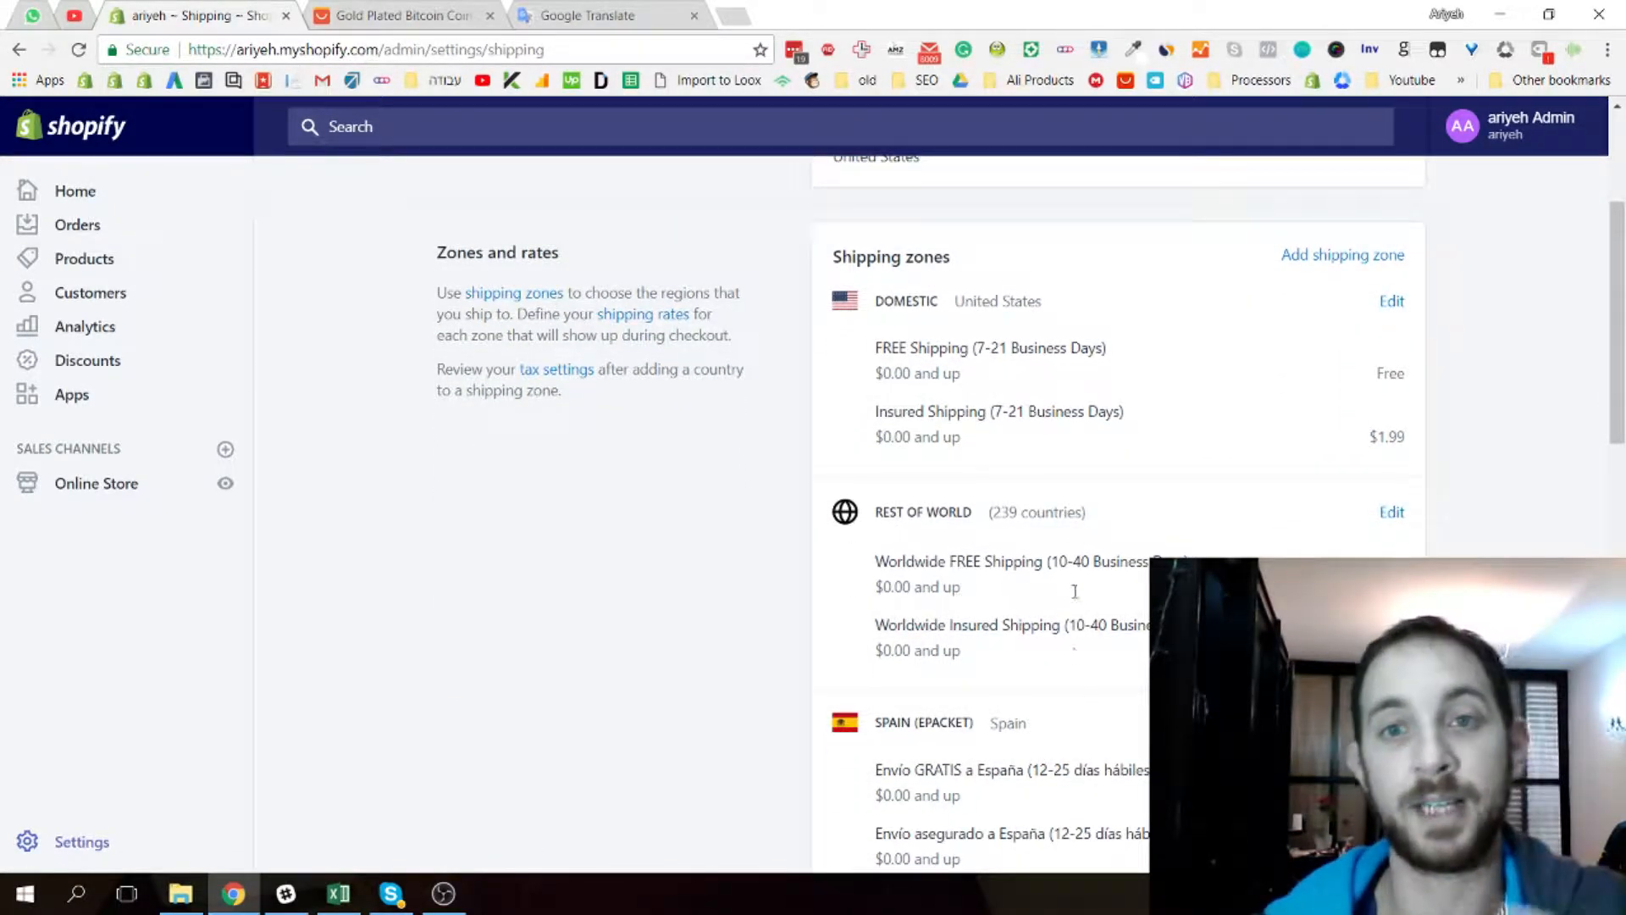
scroll(1151, 455, "down", 1)
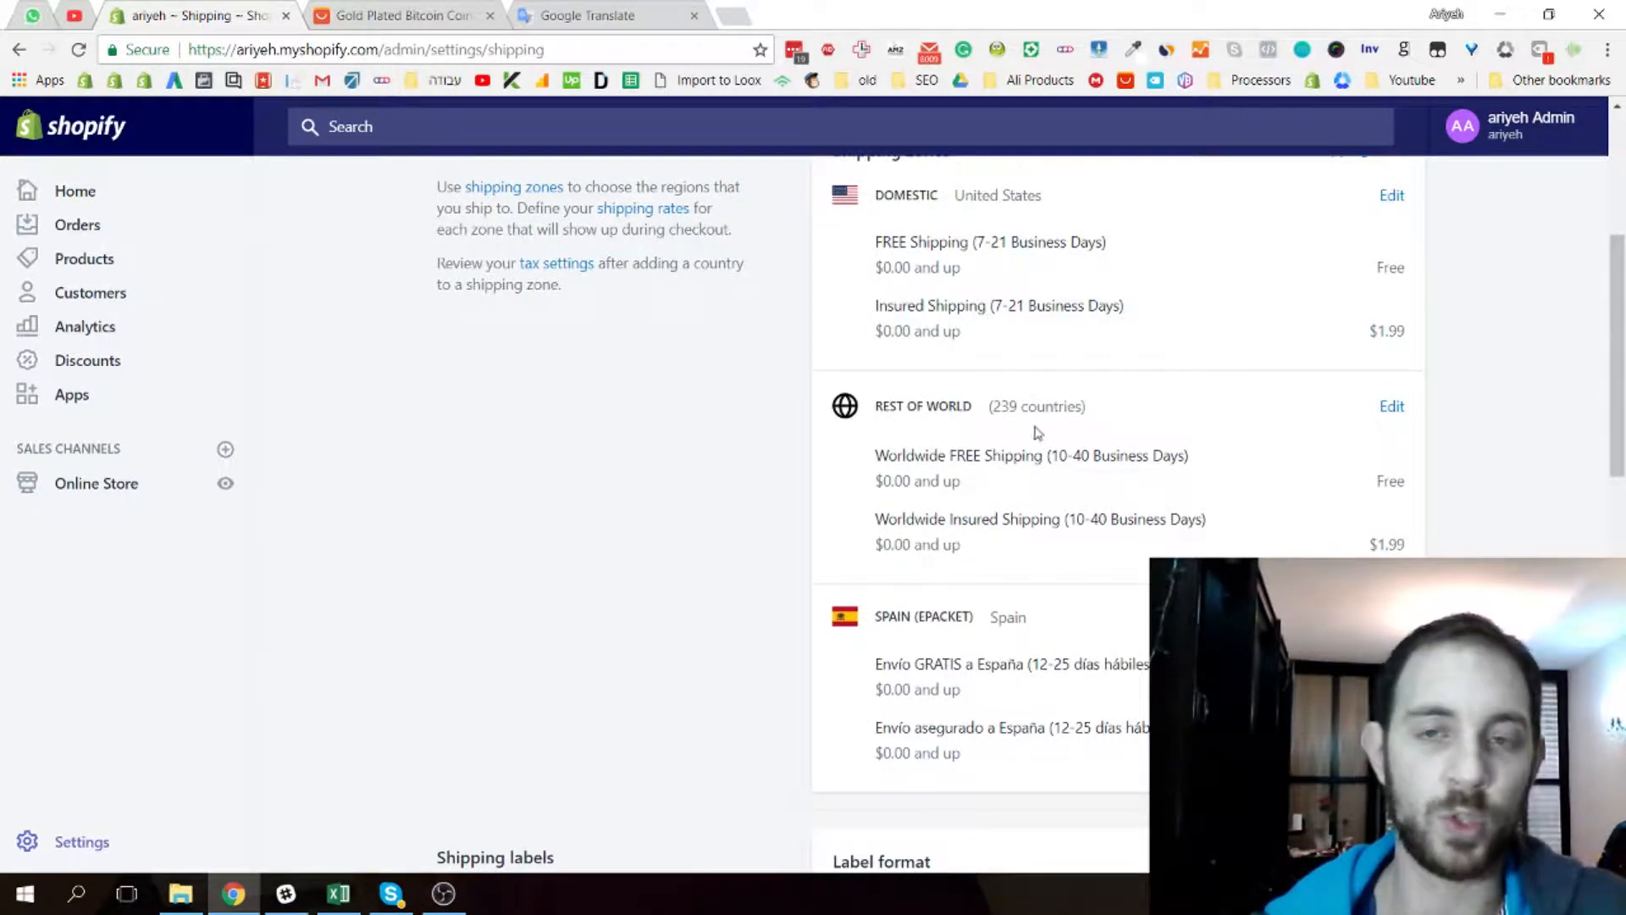
scroll(1288, 508, "up", 3)
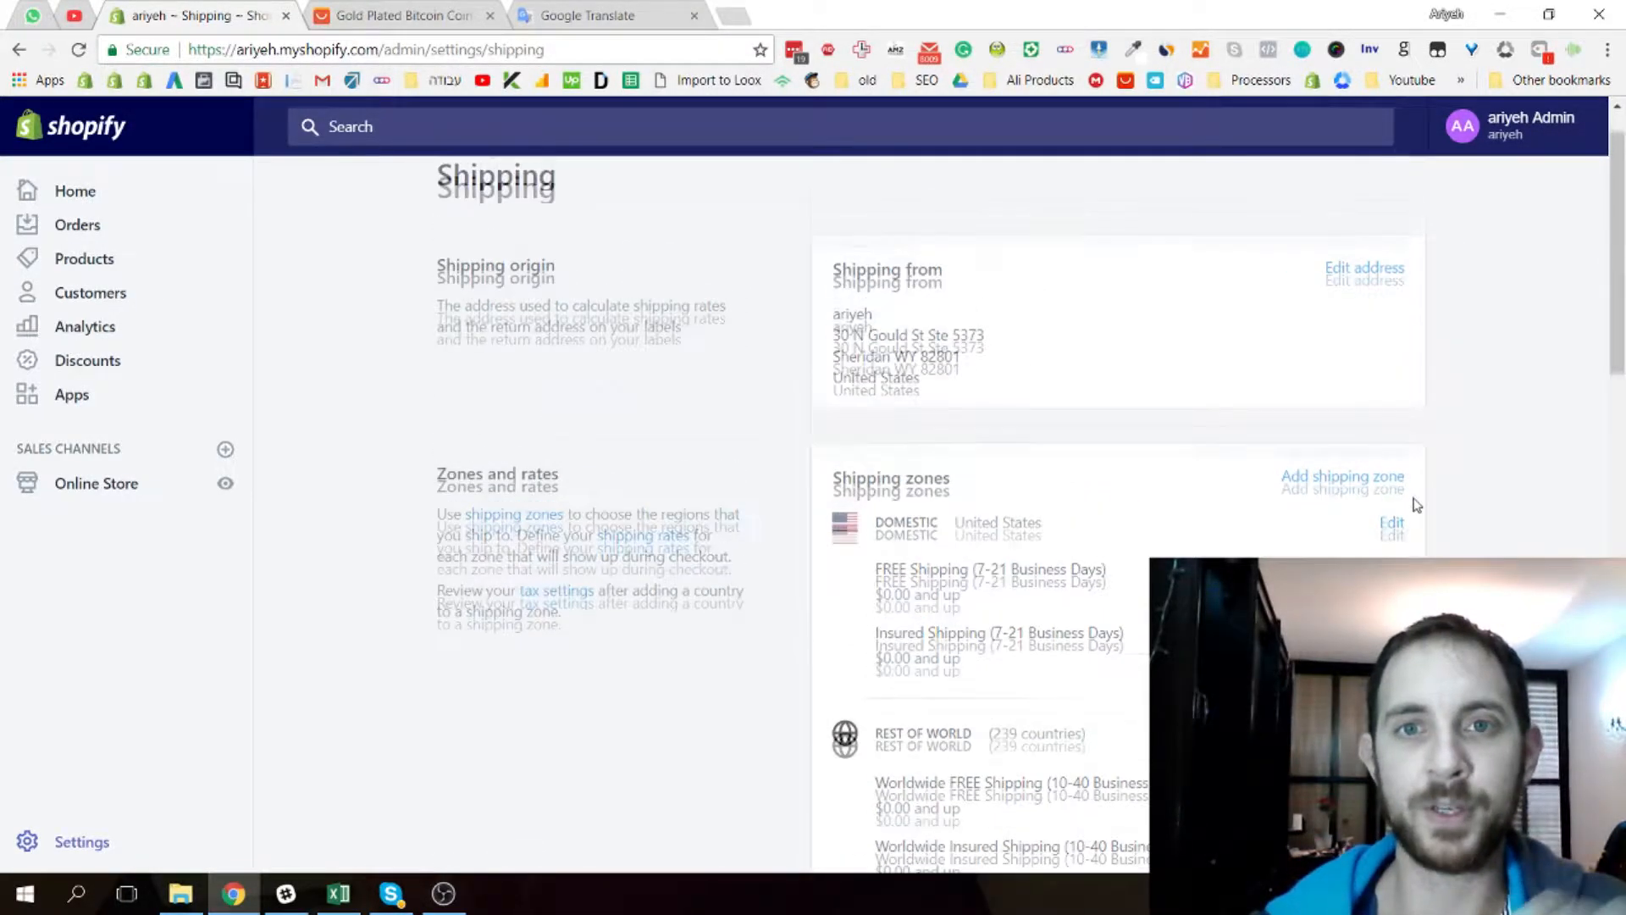
scroll(1438, 468, "down", 10)
scroll(933, 514, "down", 6)
scroll(933, 514, "down", 2)
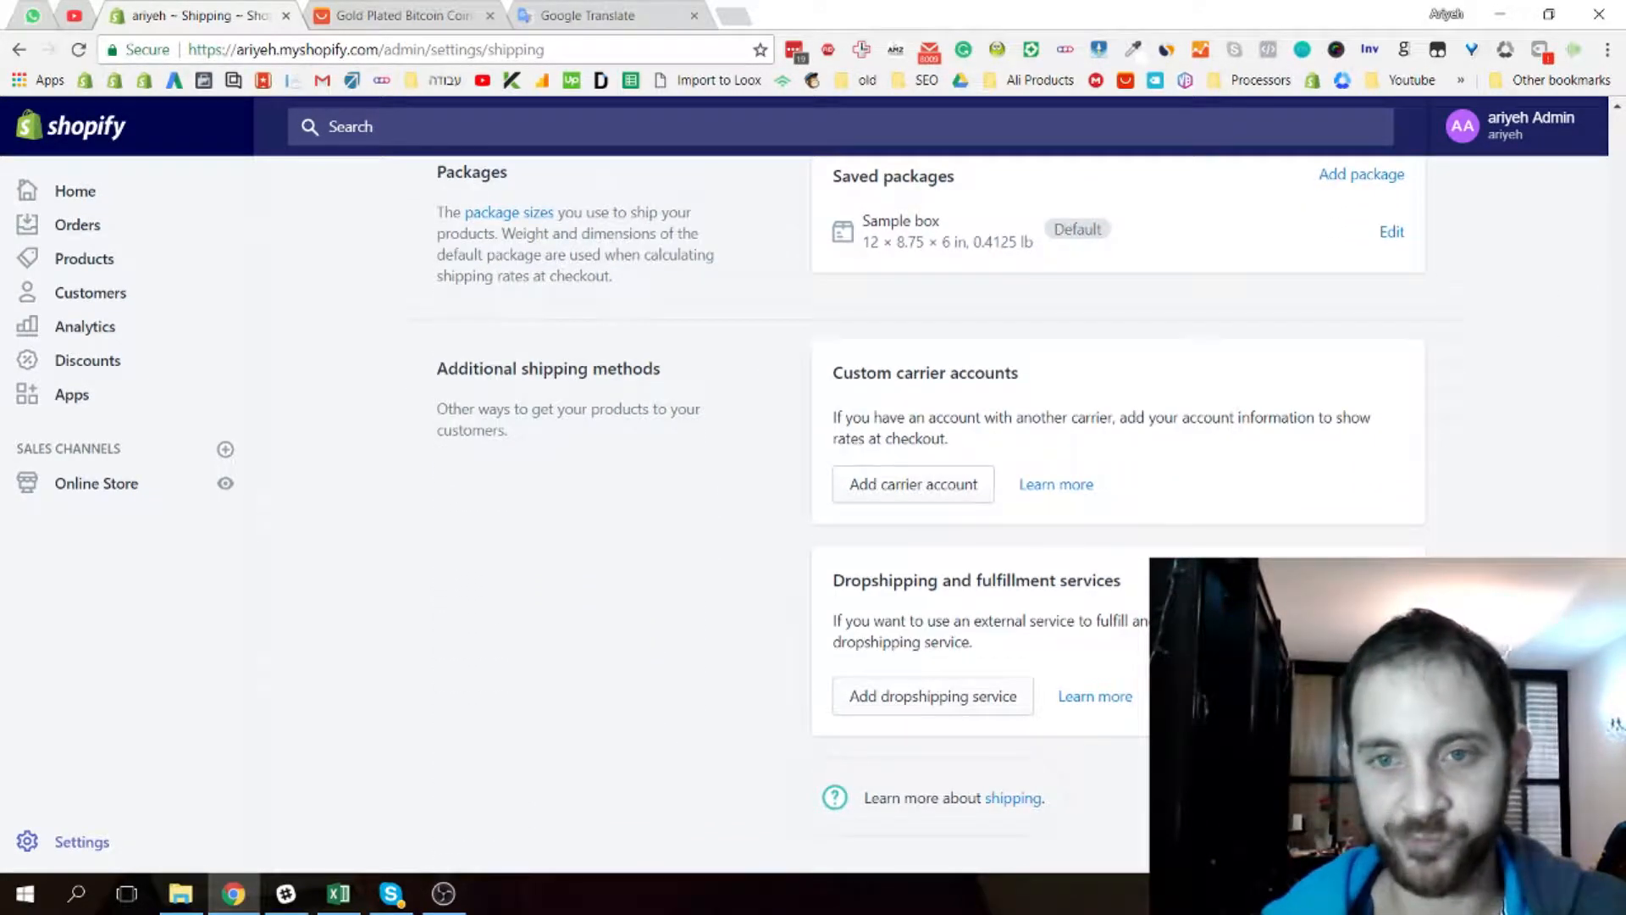
scroll(931, 500, "up", 18)
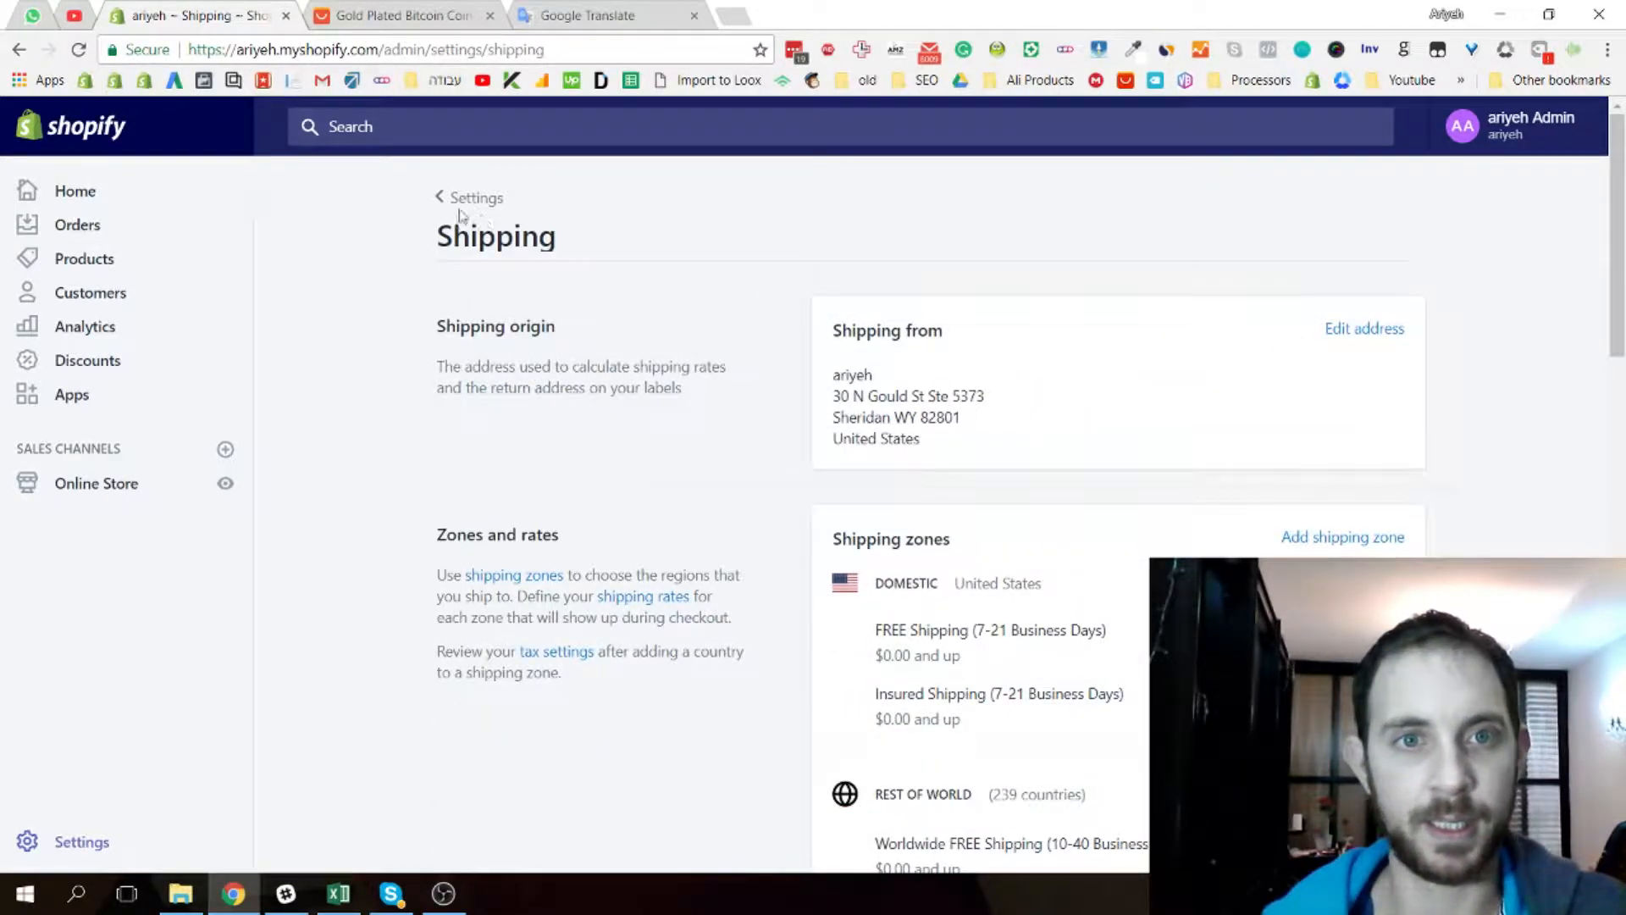
Go to the tax settings for the United States and delete the Wyoming physical presence
left_click(468, 199)
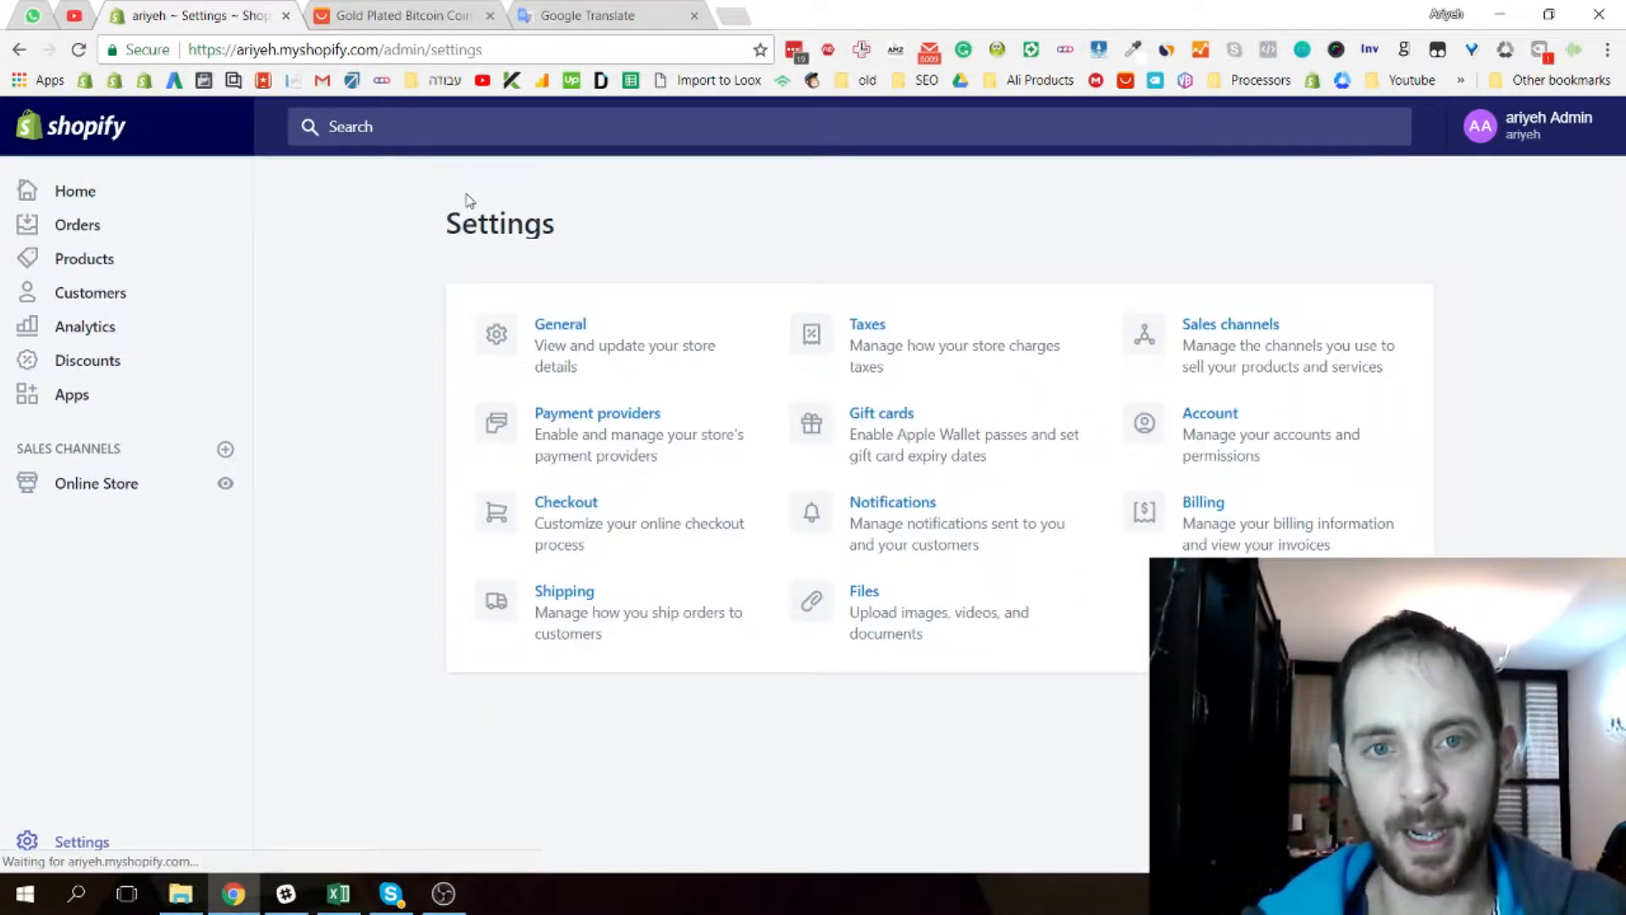
left_click(879, 333)
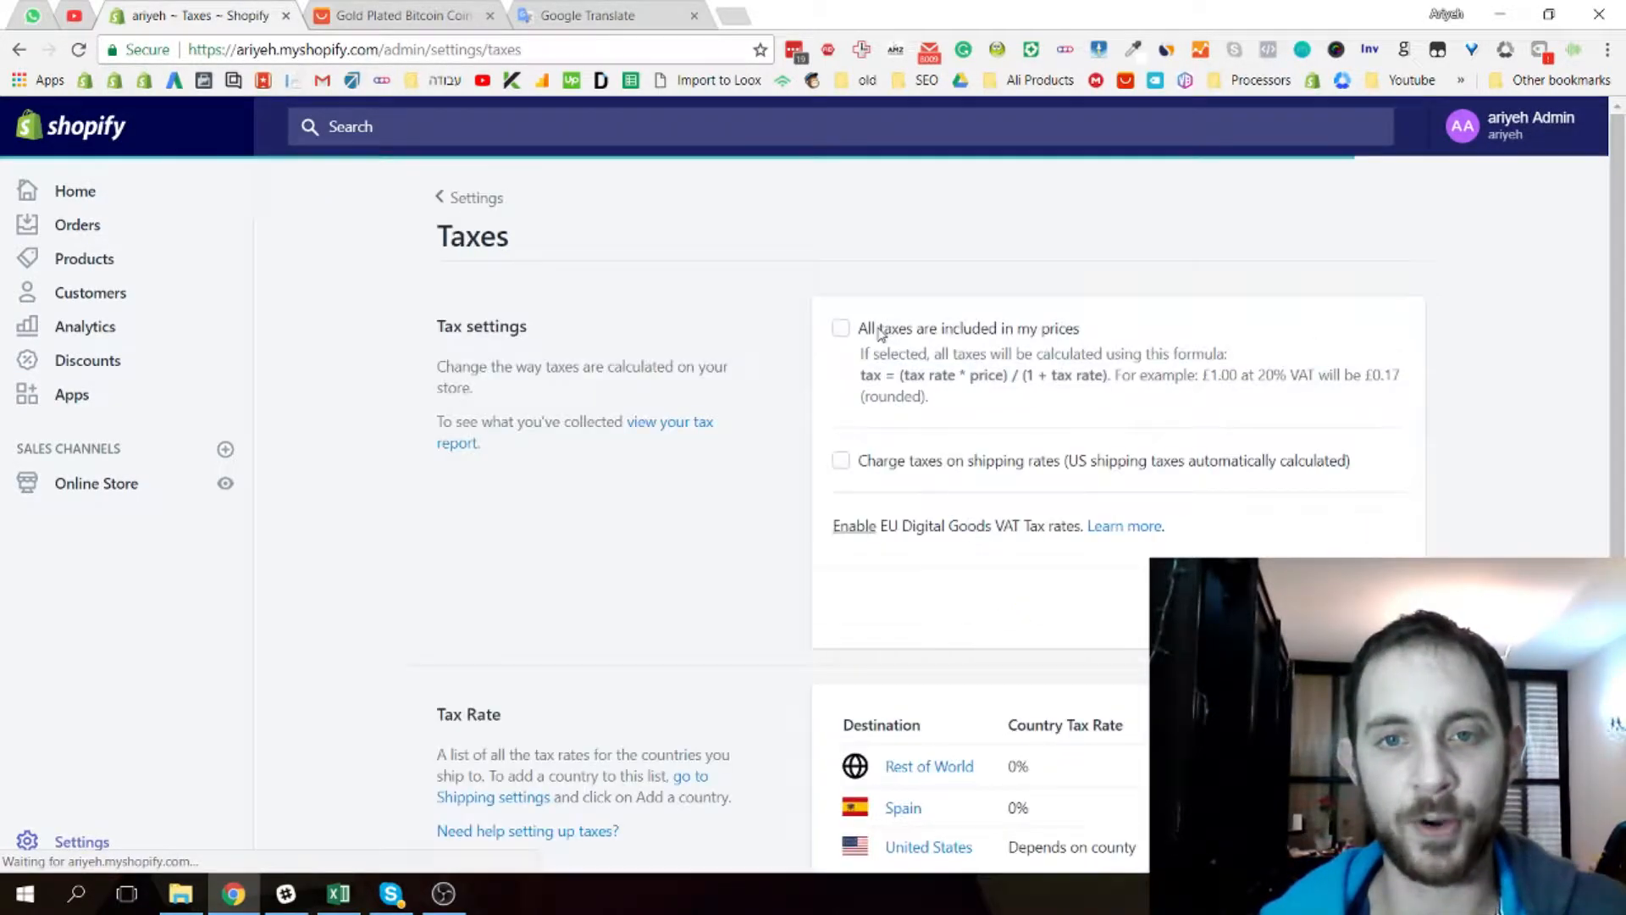
scroll(898, 362, "down", 1)
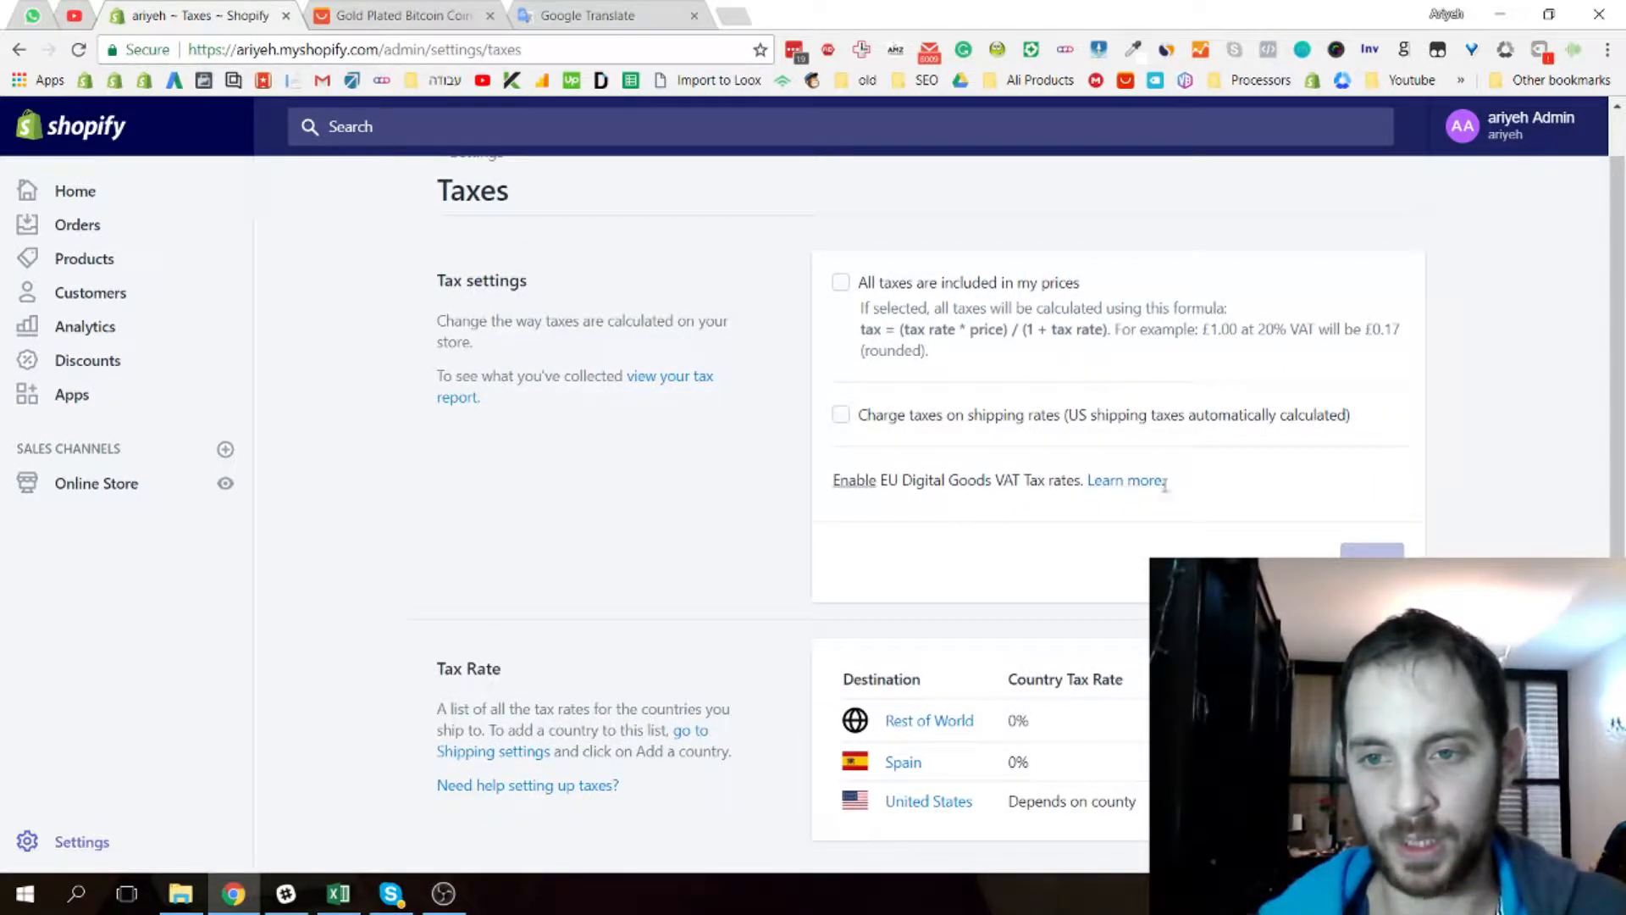
left_click(929, 802)
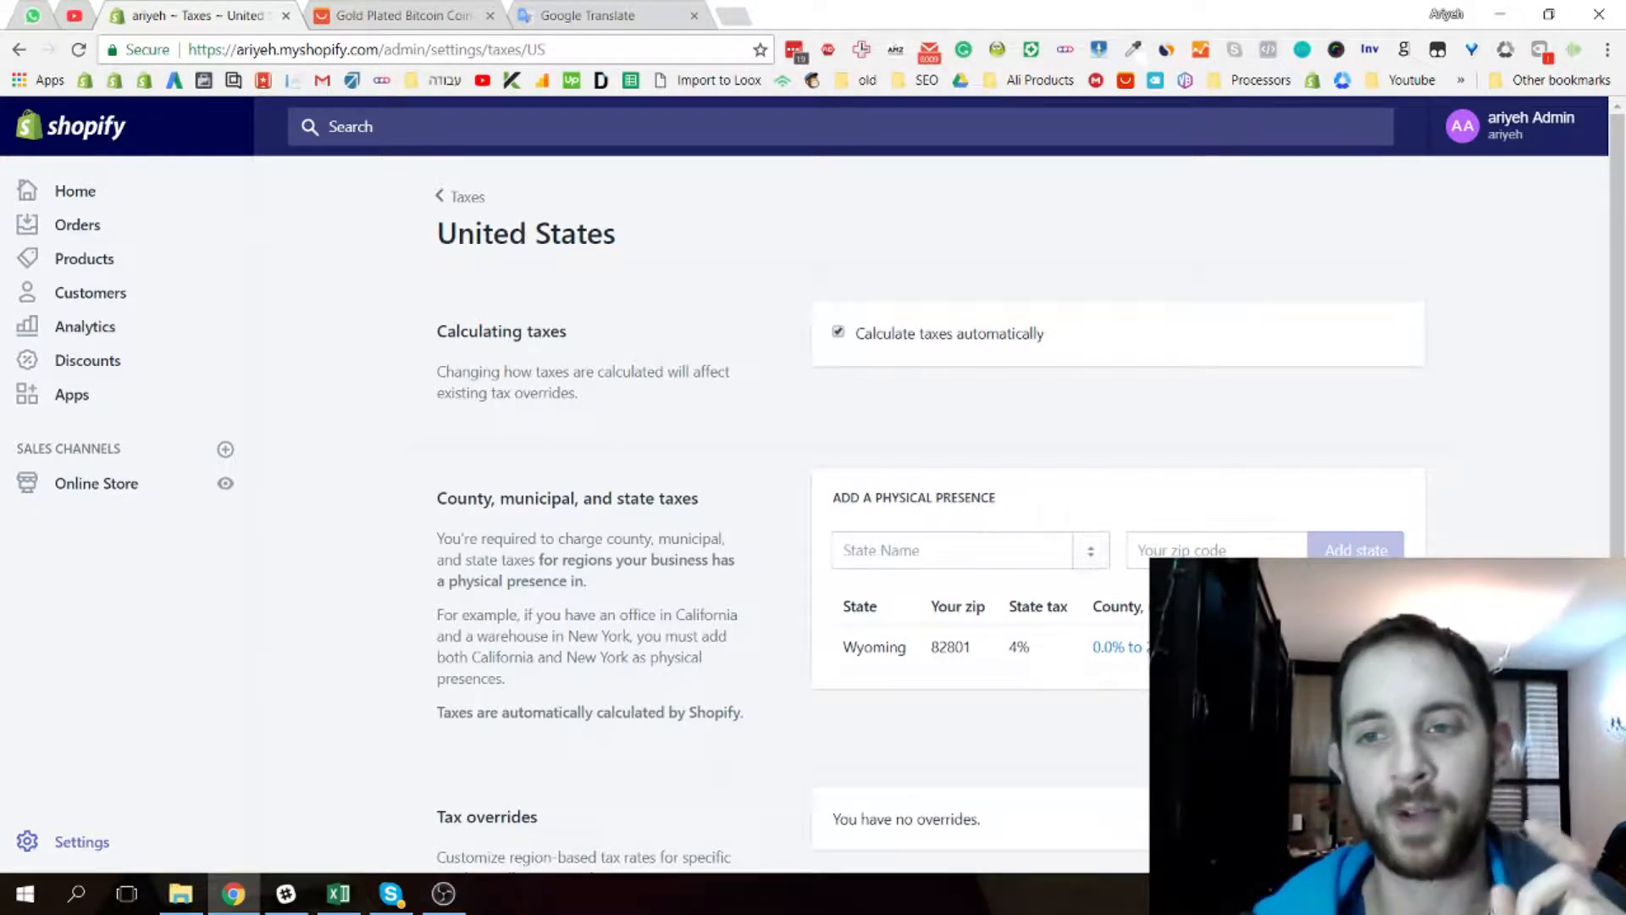
left_click(1386, 647)
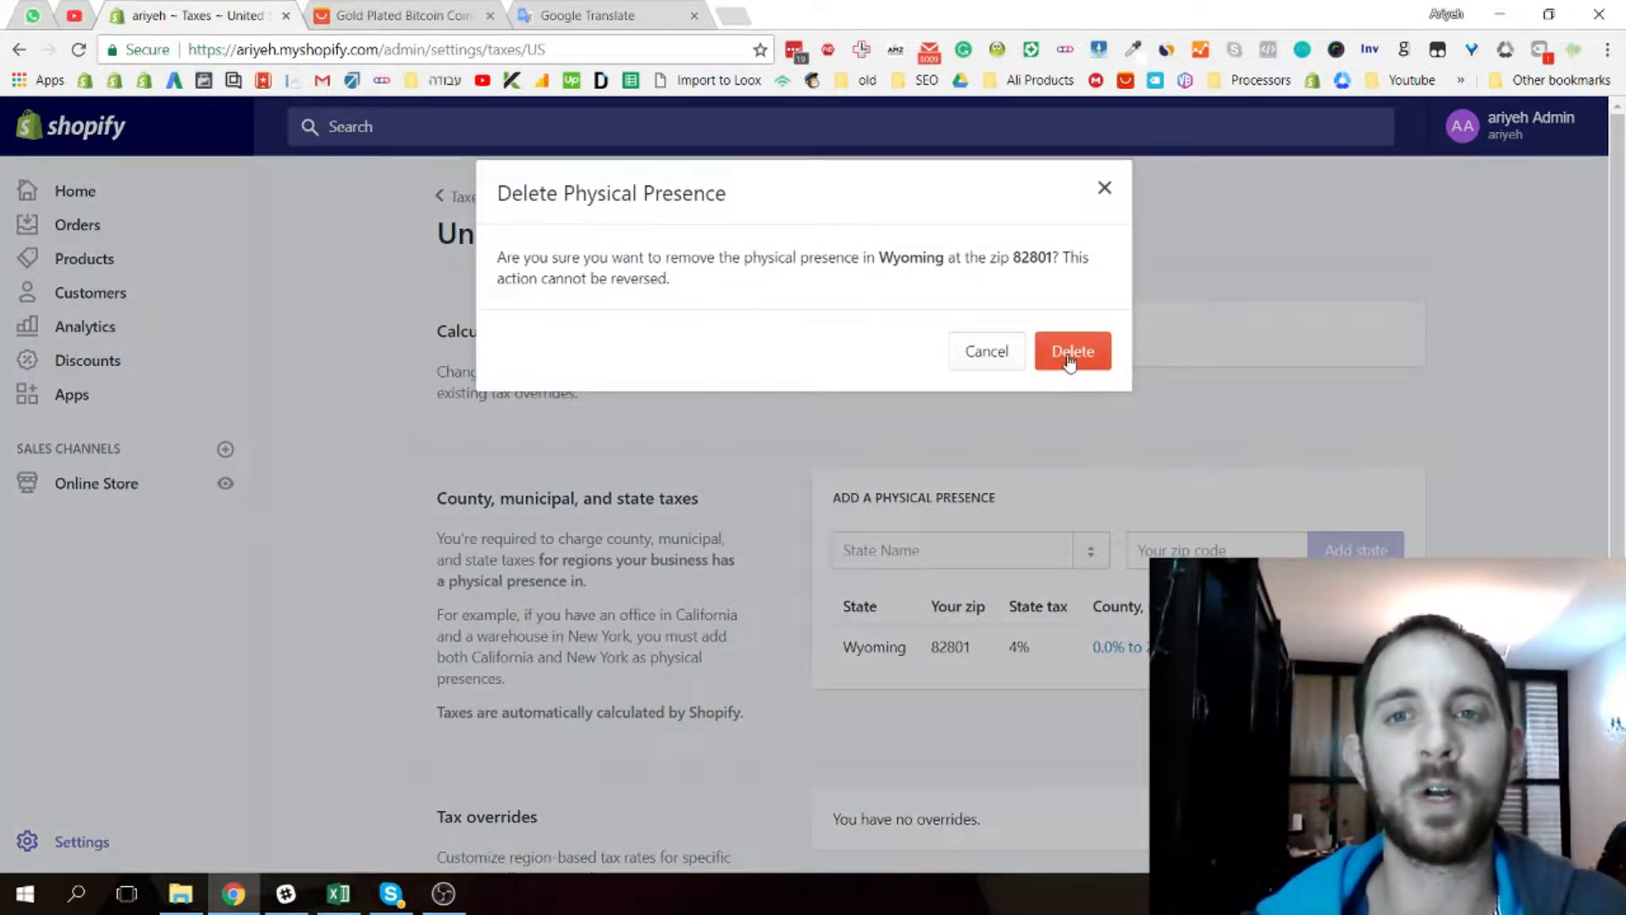
left_click(1070, 359)
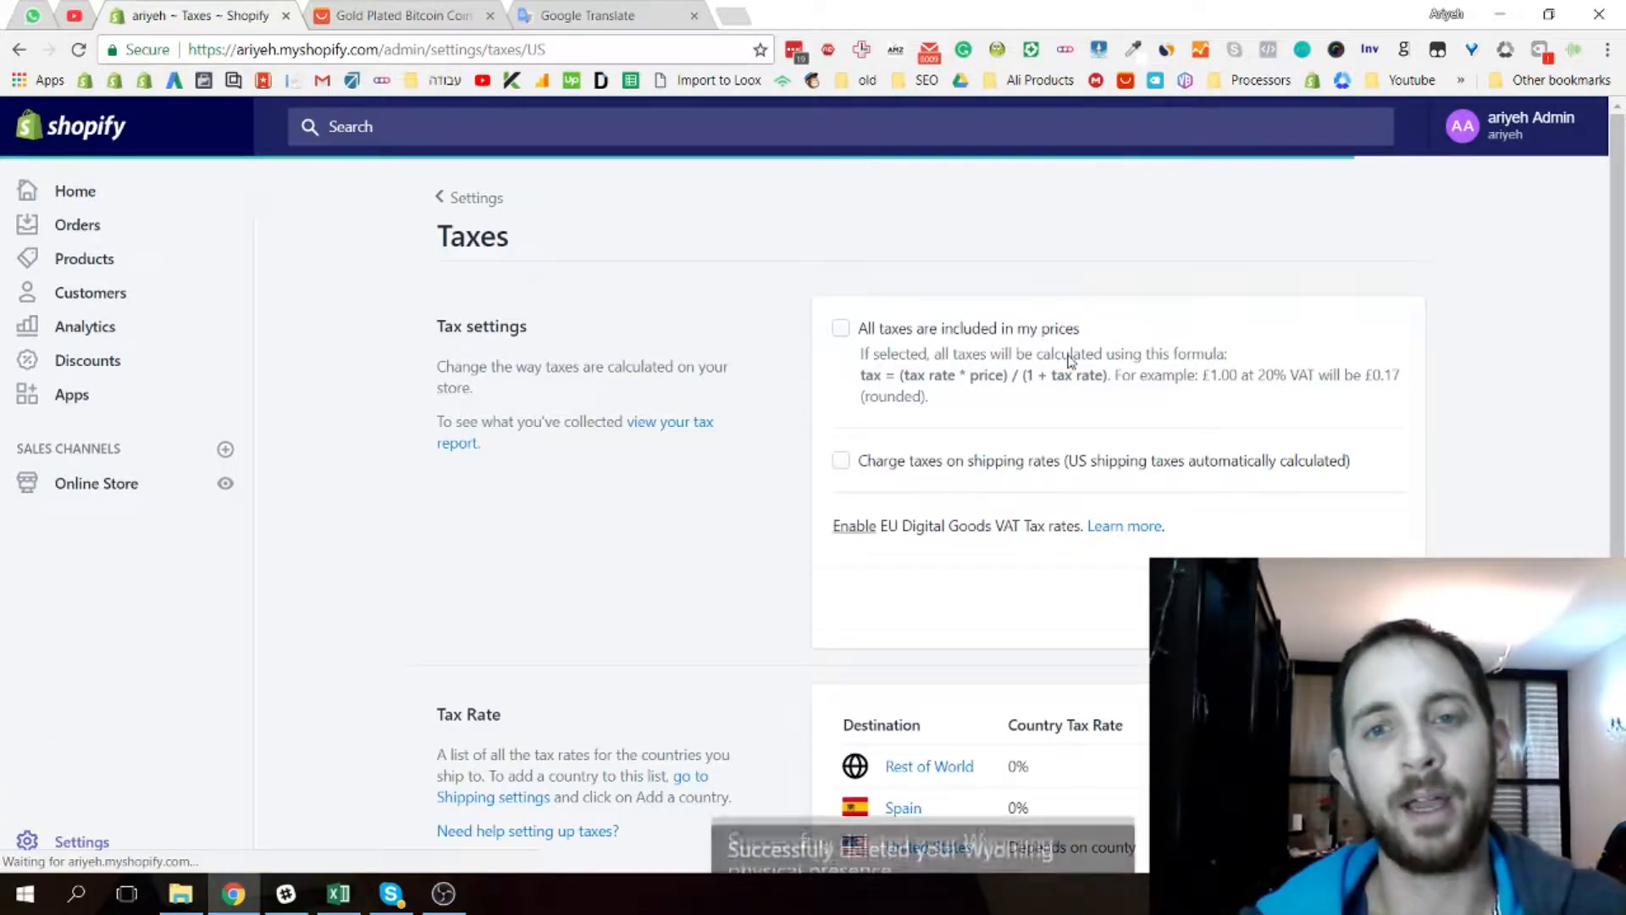
Return to the settings overview and remove the "MSN Homepage & Bing Search Engine" extension from Chrome
left_click(458, 203)
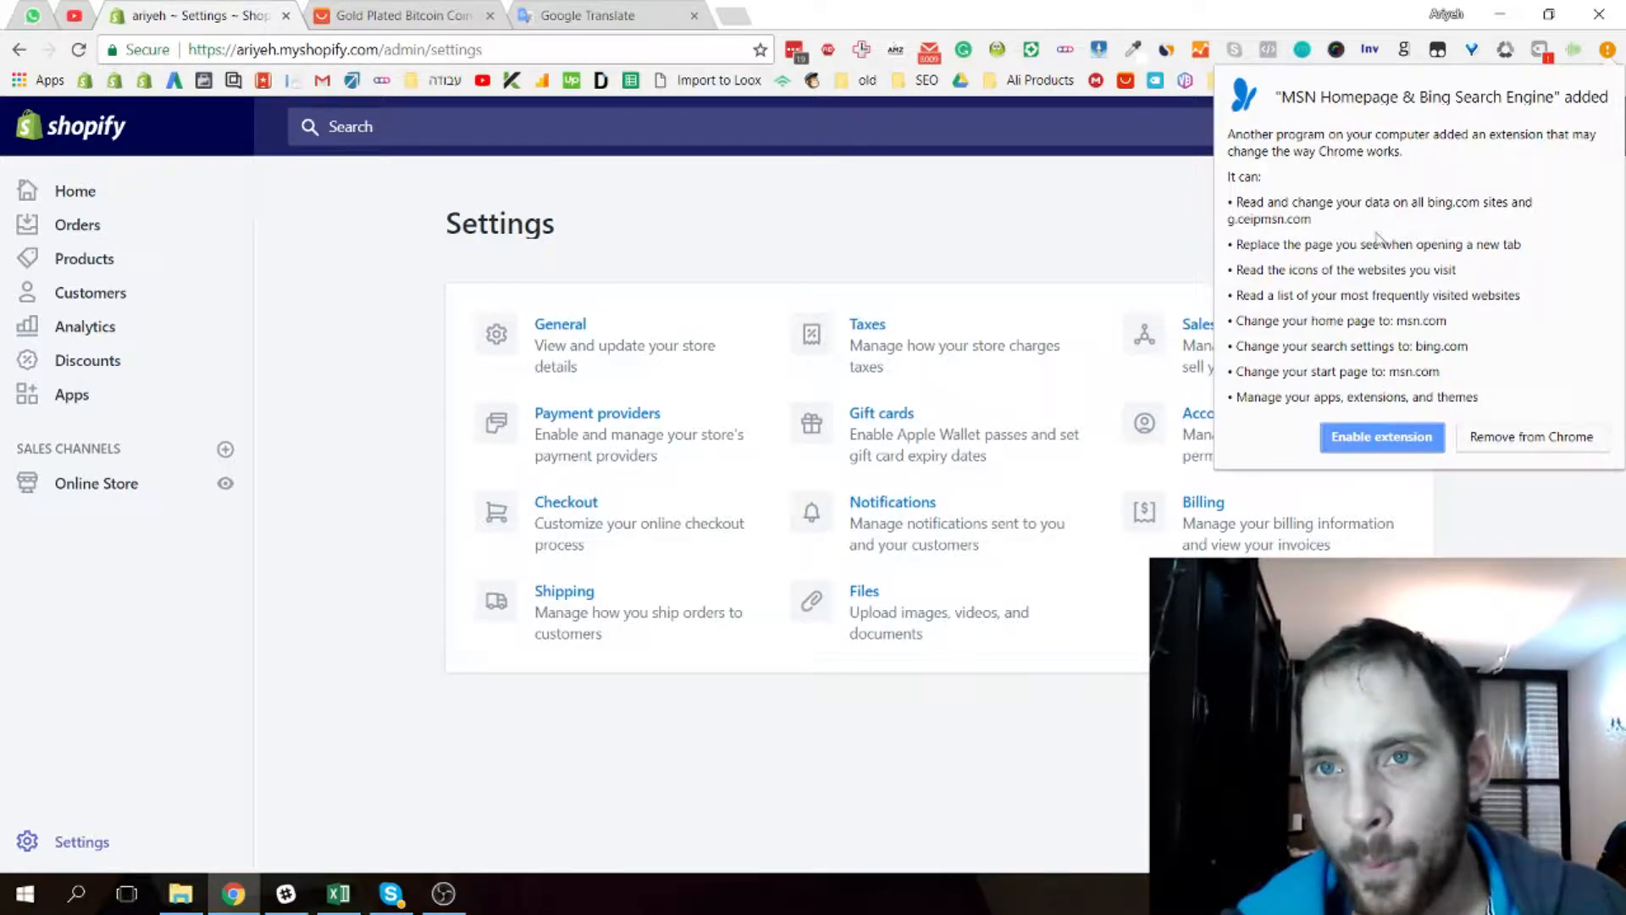
left_click(1547, 436)
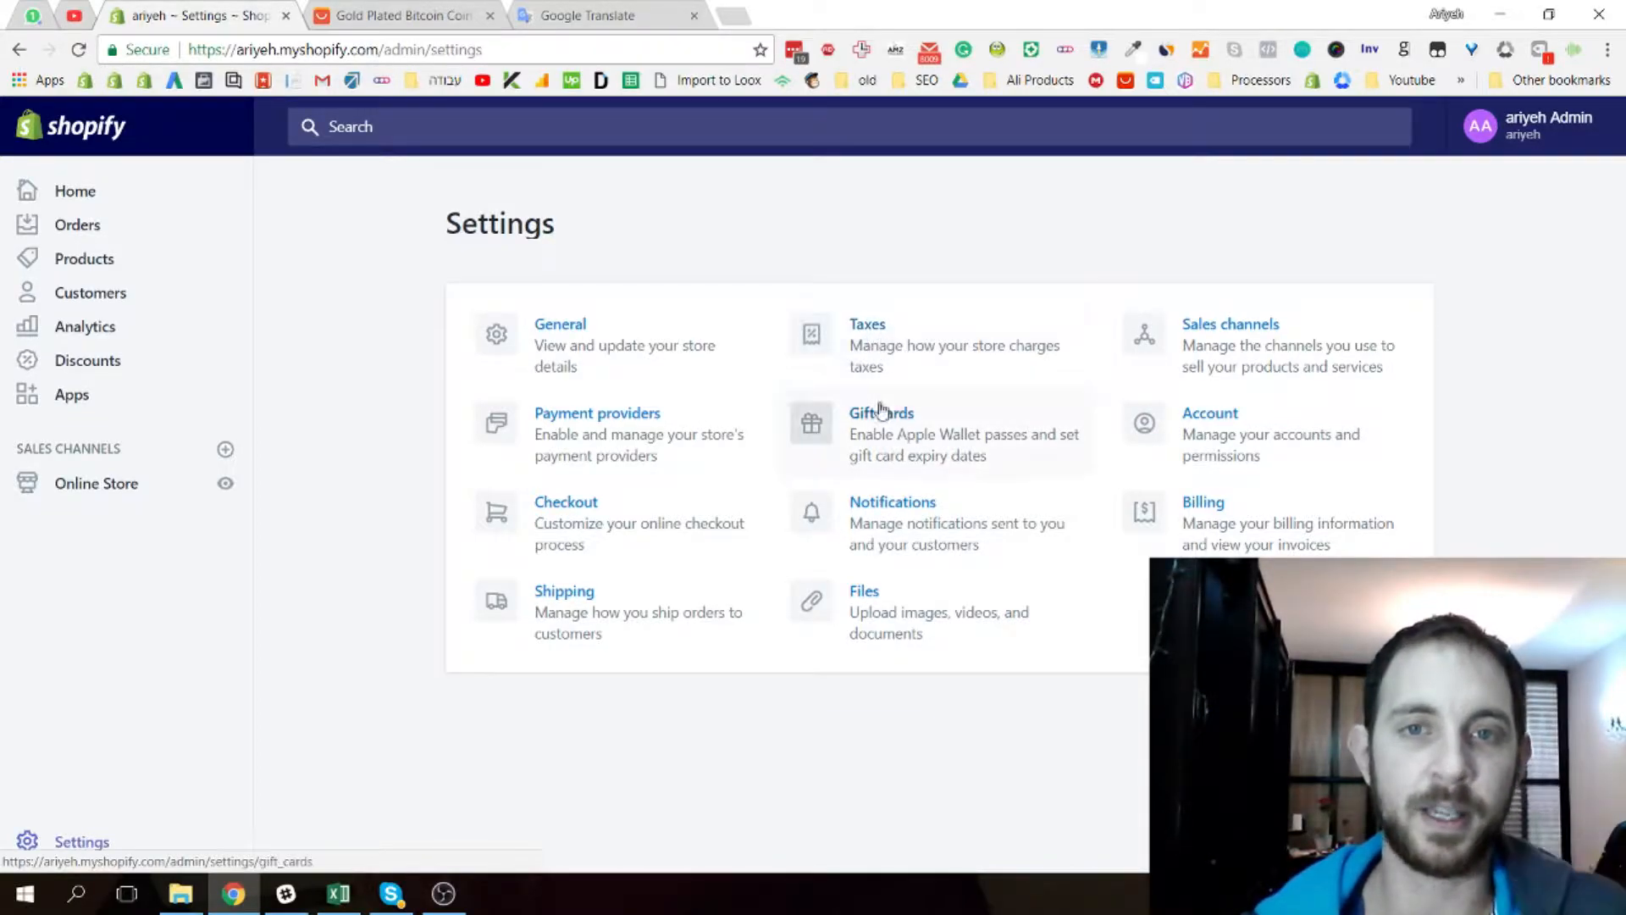
Open the notification settings and review the customer notification templates for orders, shipping and customers, plus the order notifications
left_click(909, 517)
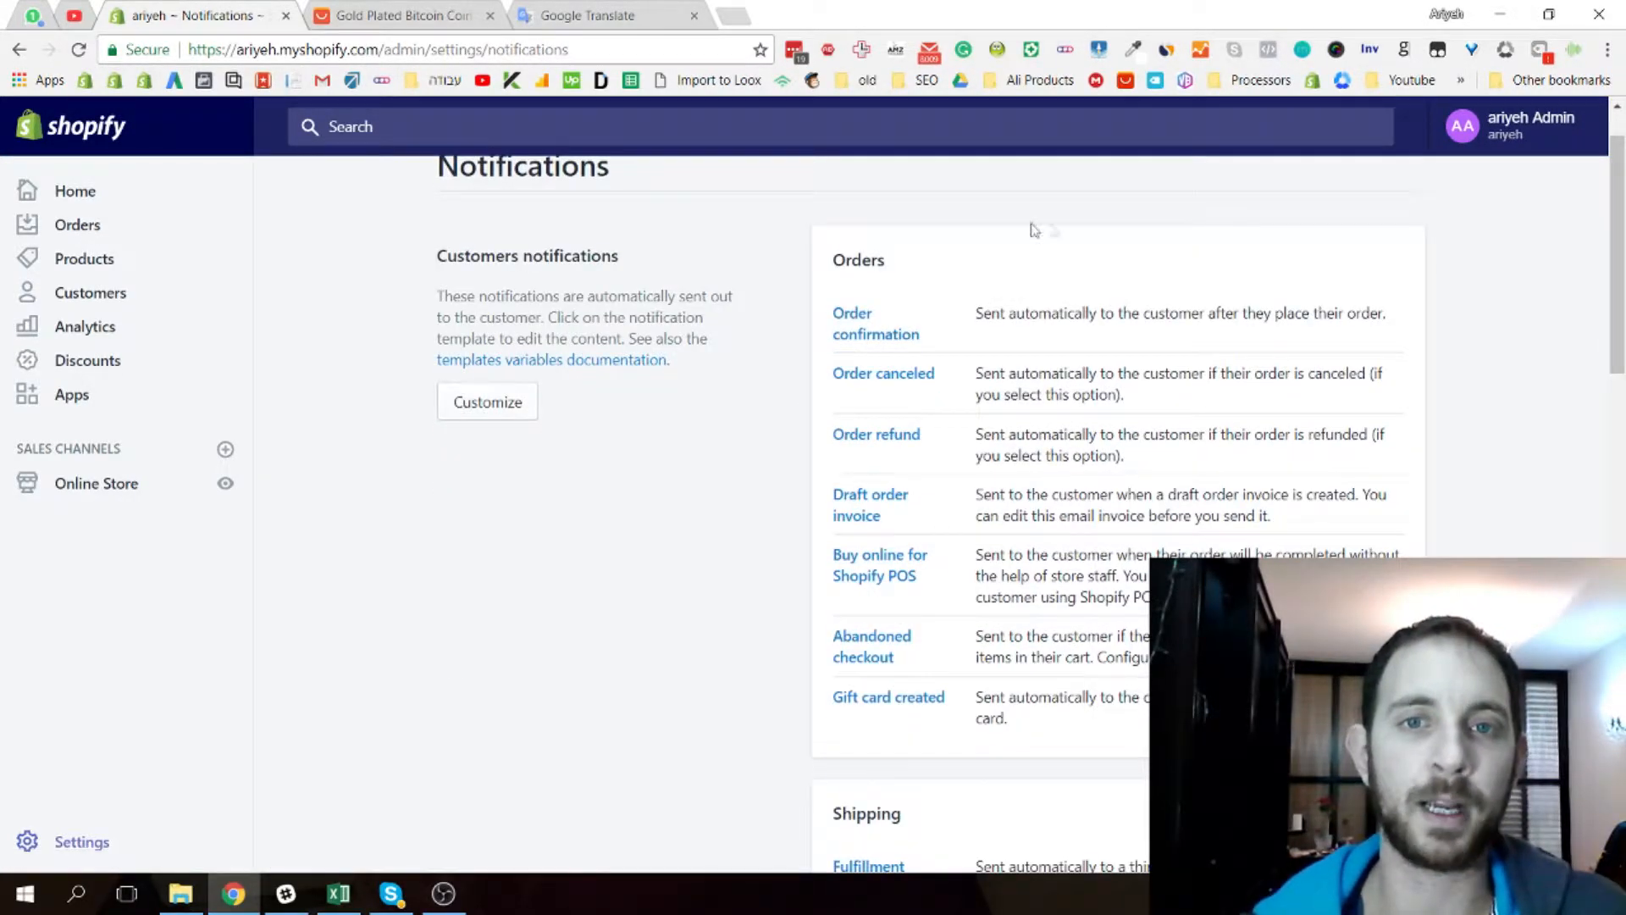
scroll(1229, 365, "down", 2)
scroll(1327, 407, "down", 3)
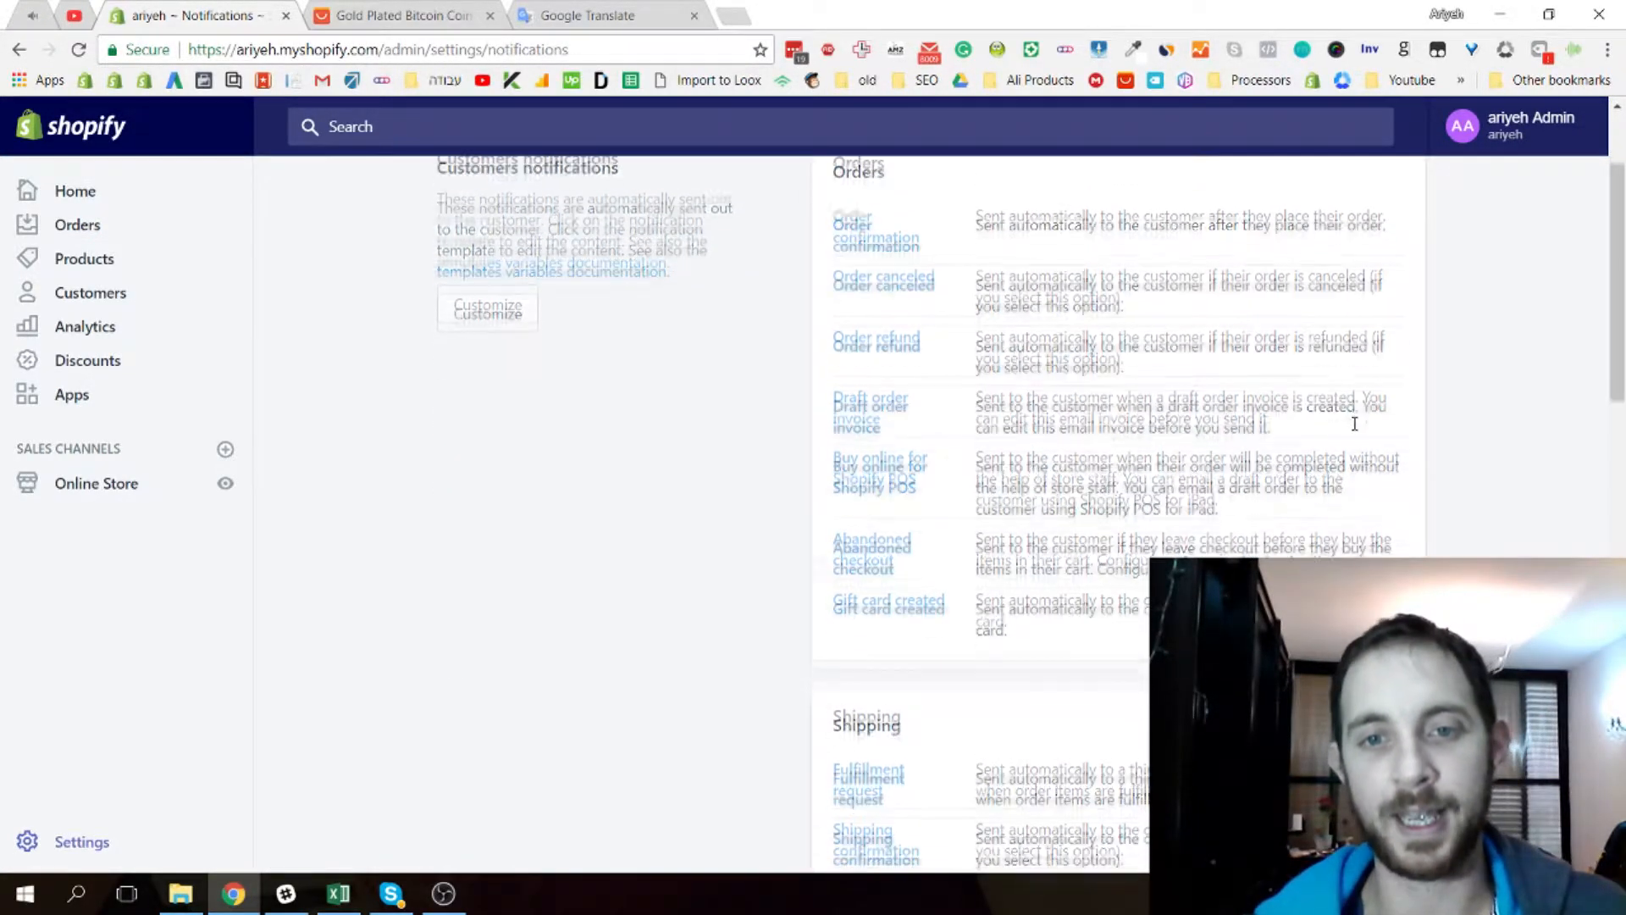
scroll(1332, 436, "down", 7)
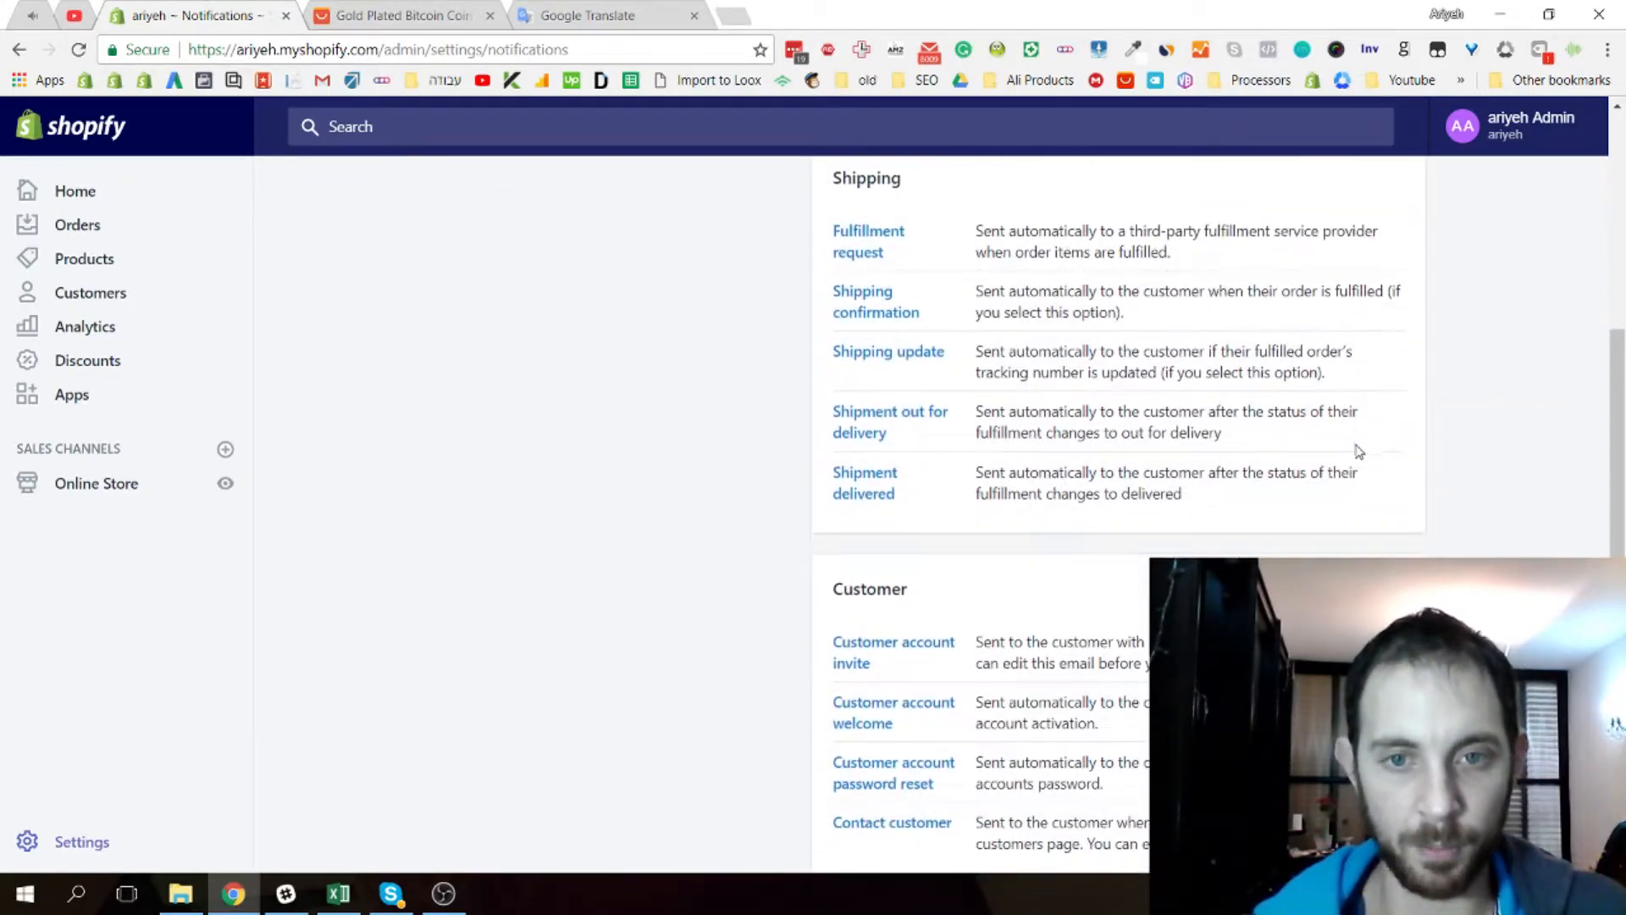
scroll(1271, 450, "down", 3)
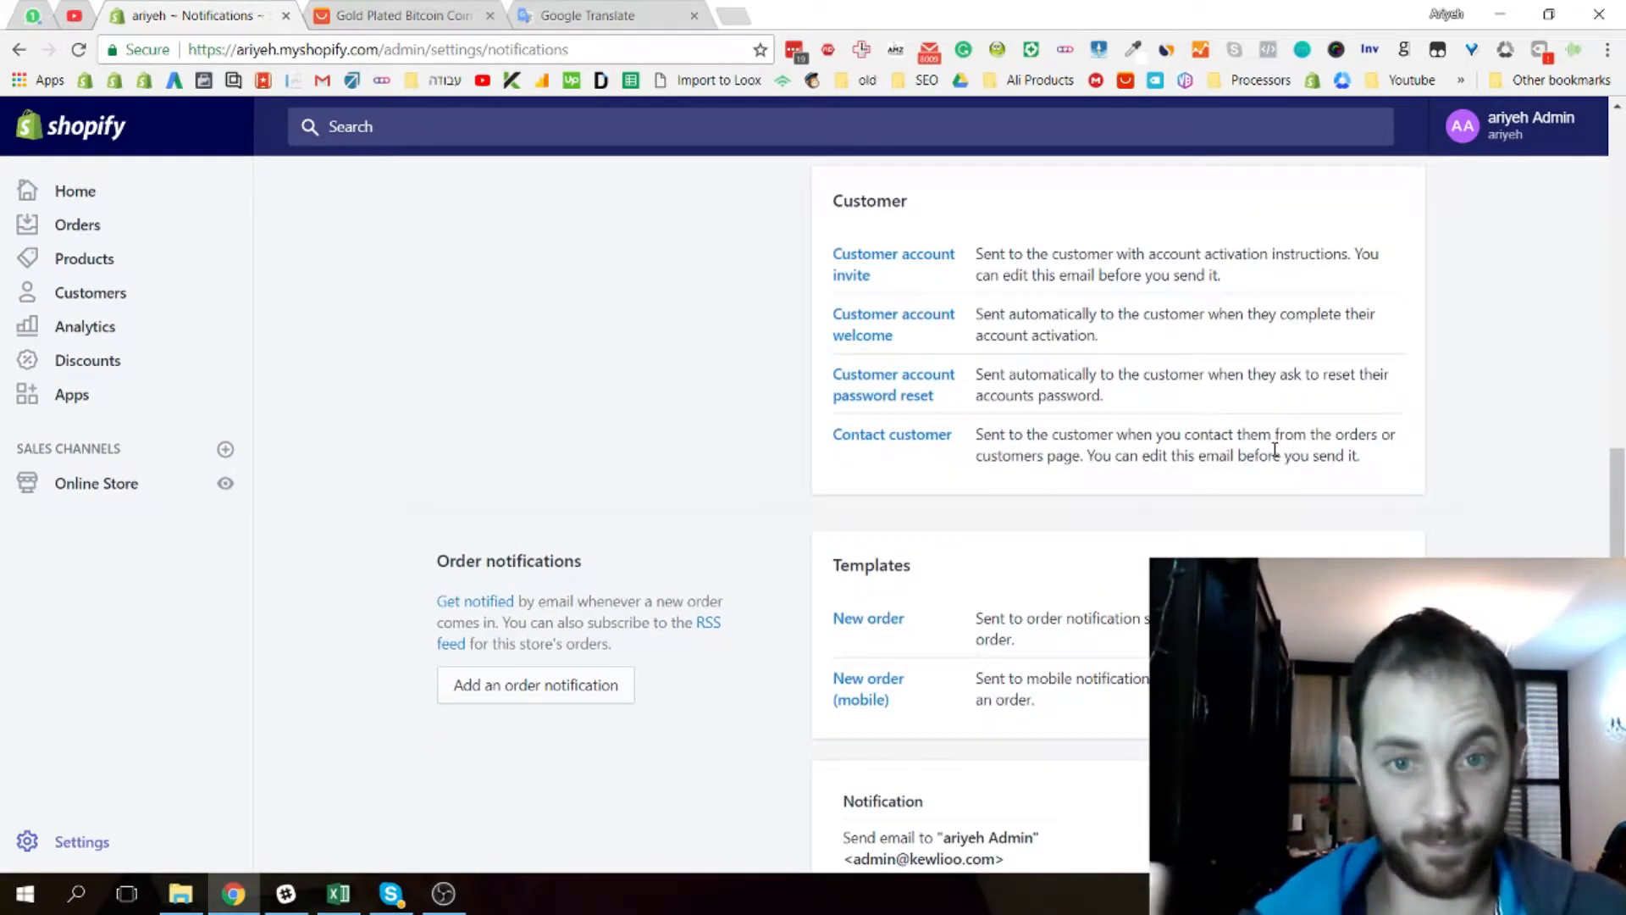
scroll(1146, 474, "down", 1)
scroll(1146, 474, "down", 2)
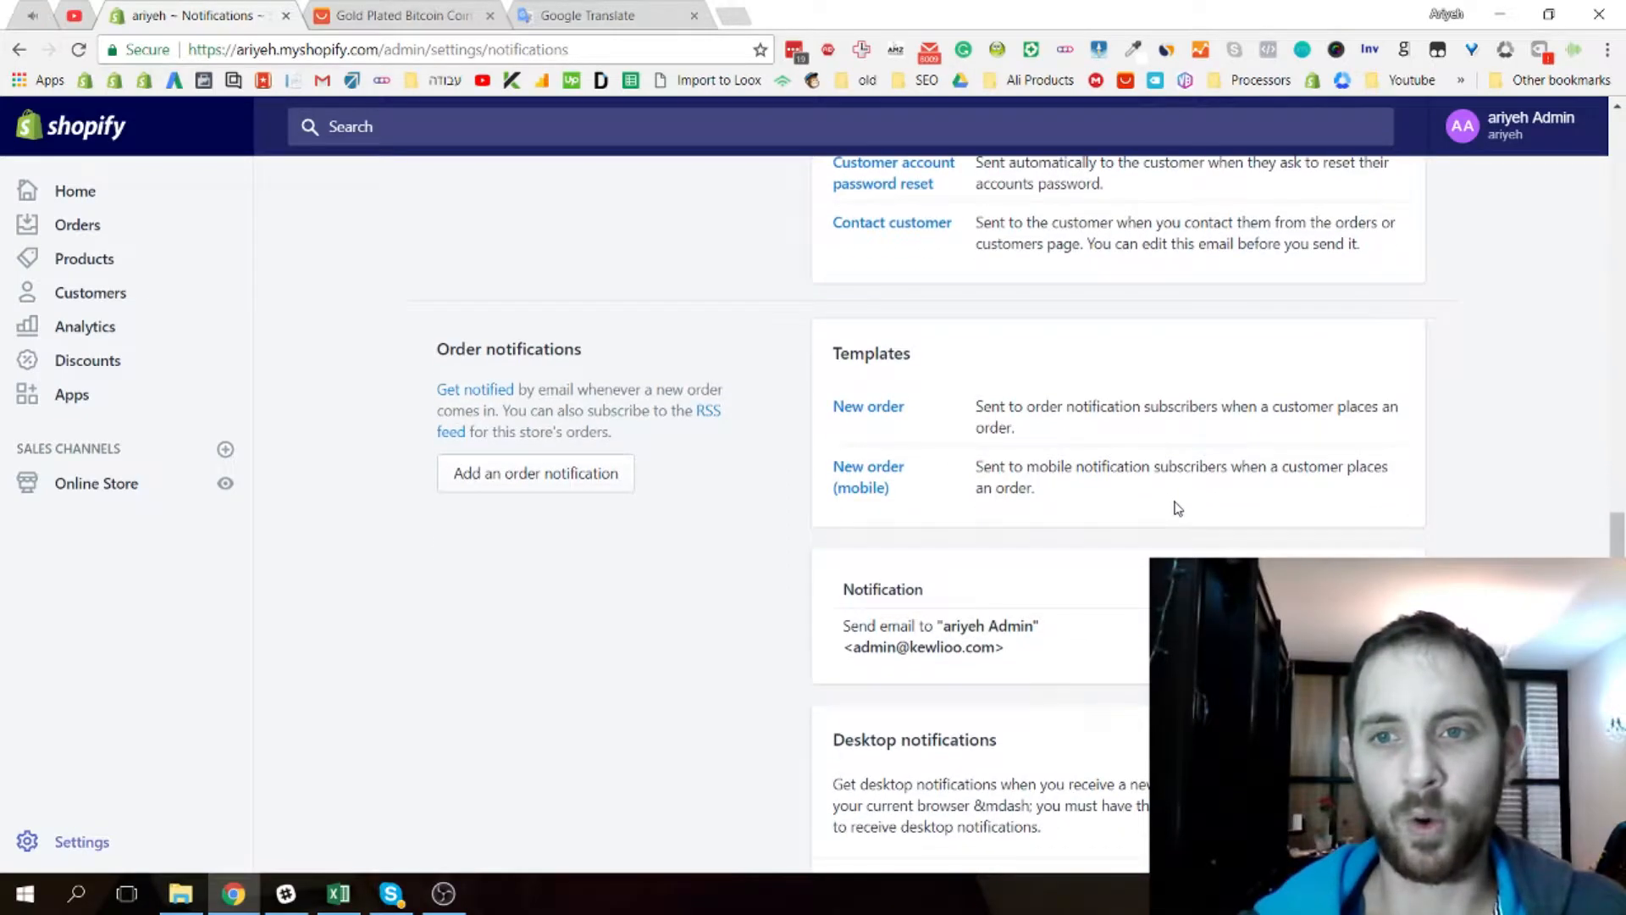
scroll(812, 542, "down", 2)
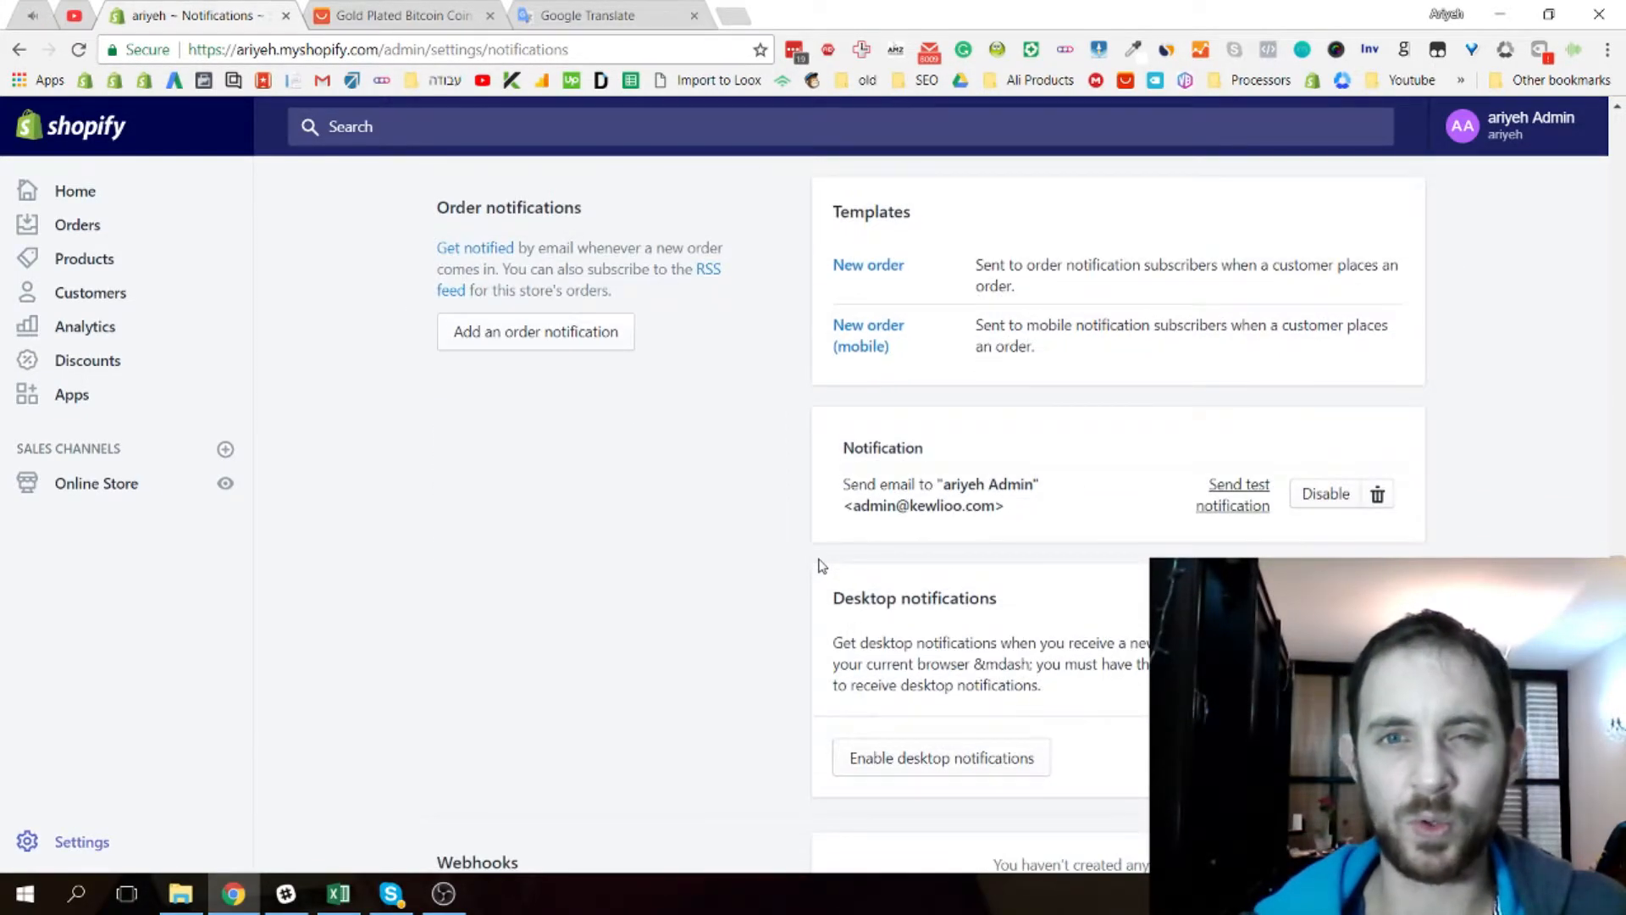
scroll(805, 551, "down", 1)
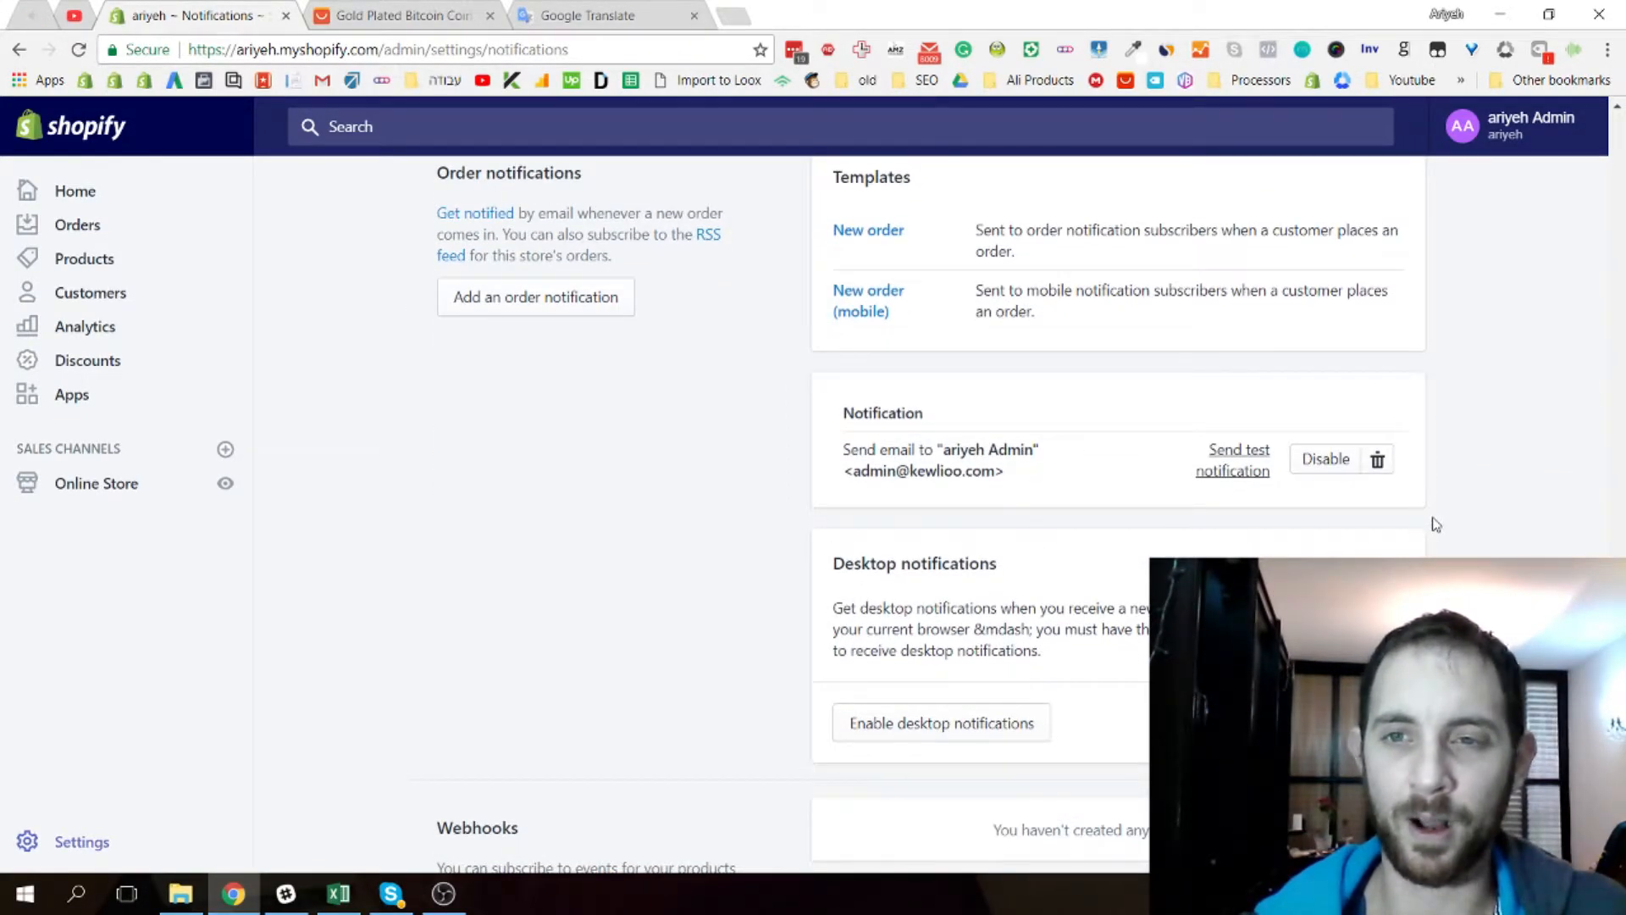
Enable desktop notifications for new orders, allow the site to show them in the browser, and send a test notification
scroll(923, 644, "down", 1)
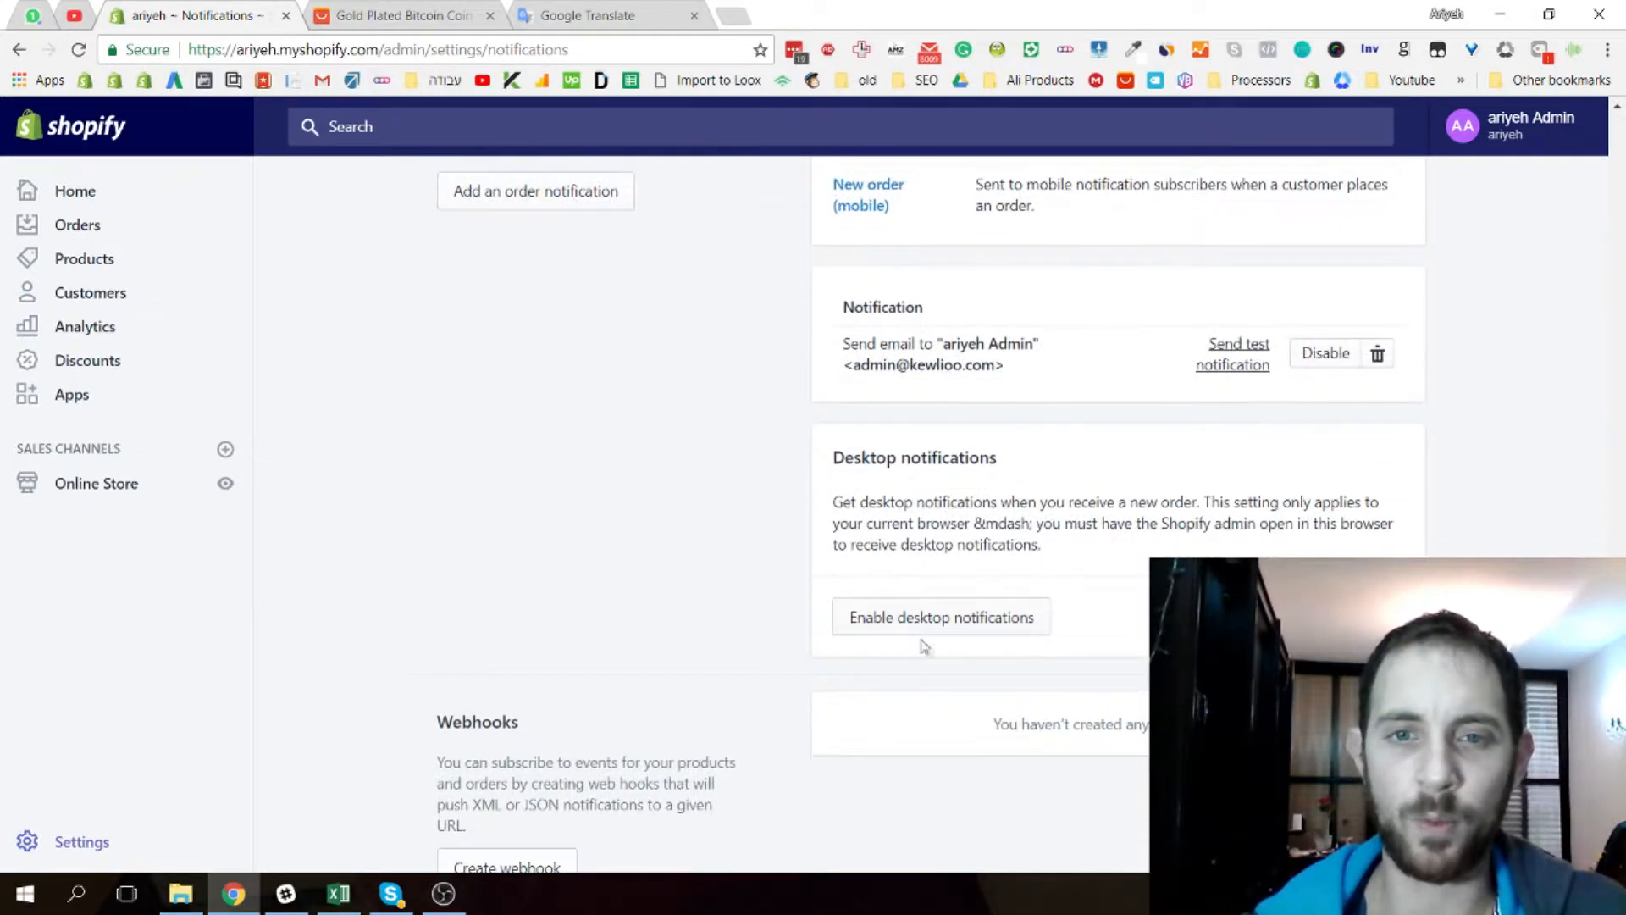
left_click(895, 627)
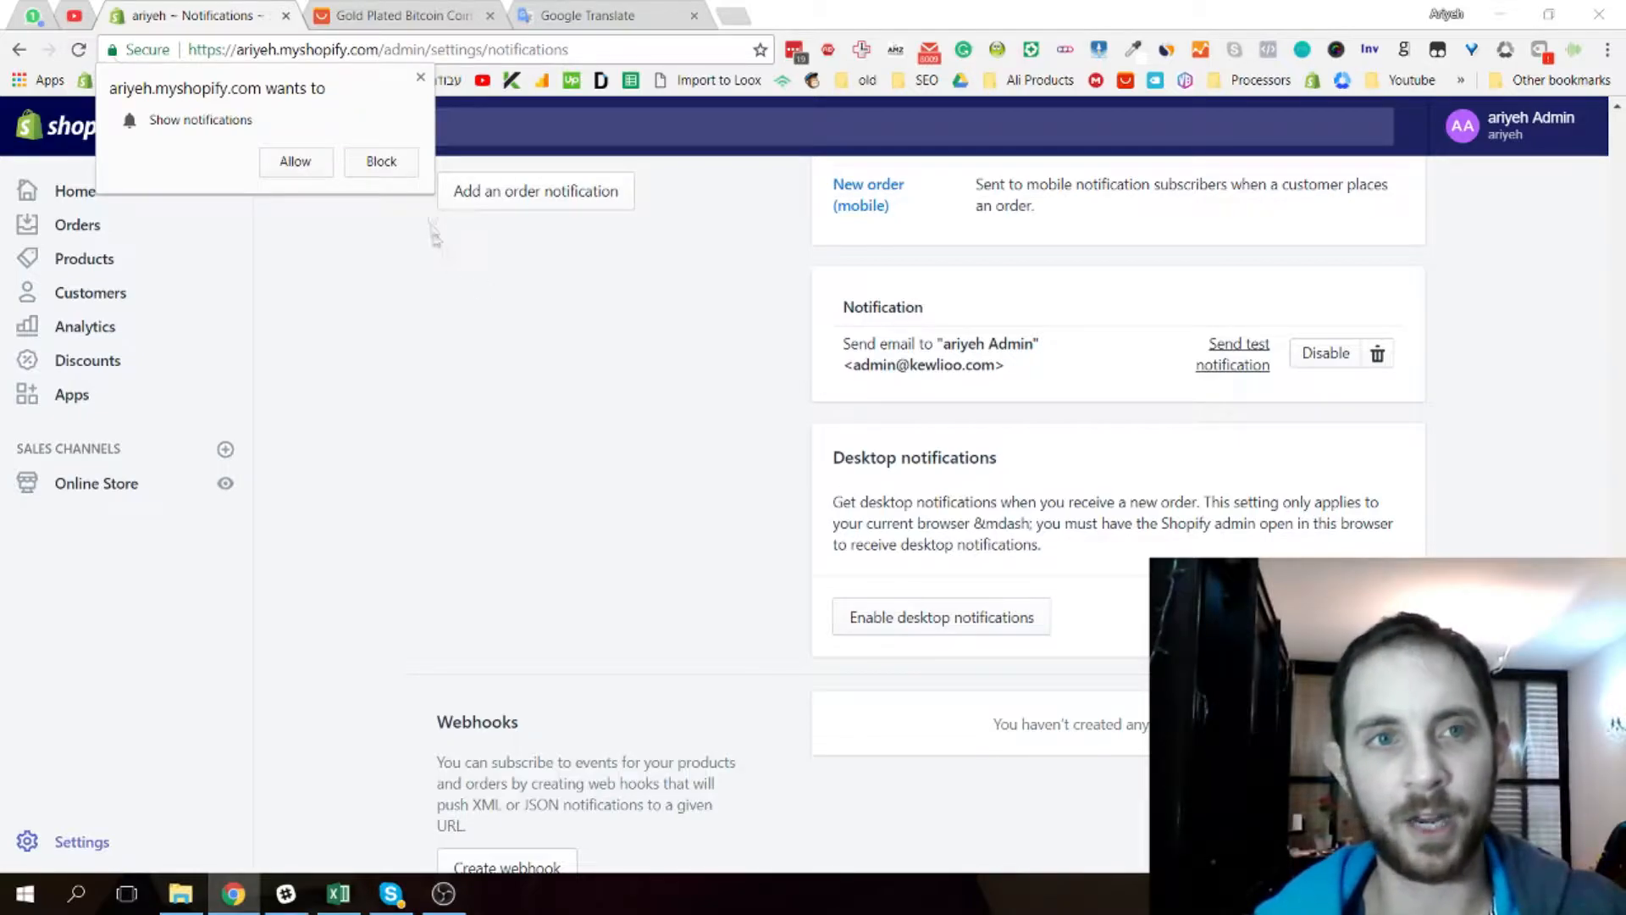
left_click(309, 161)
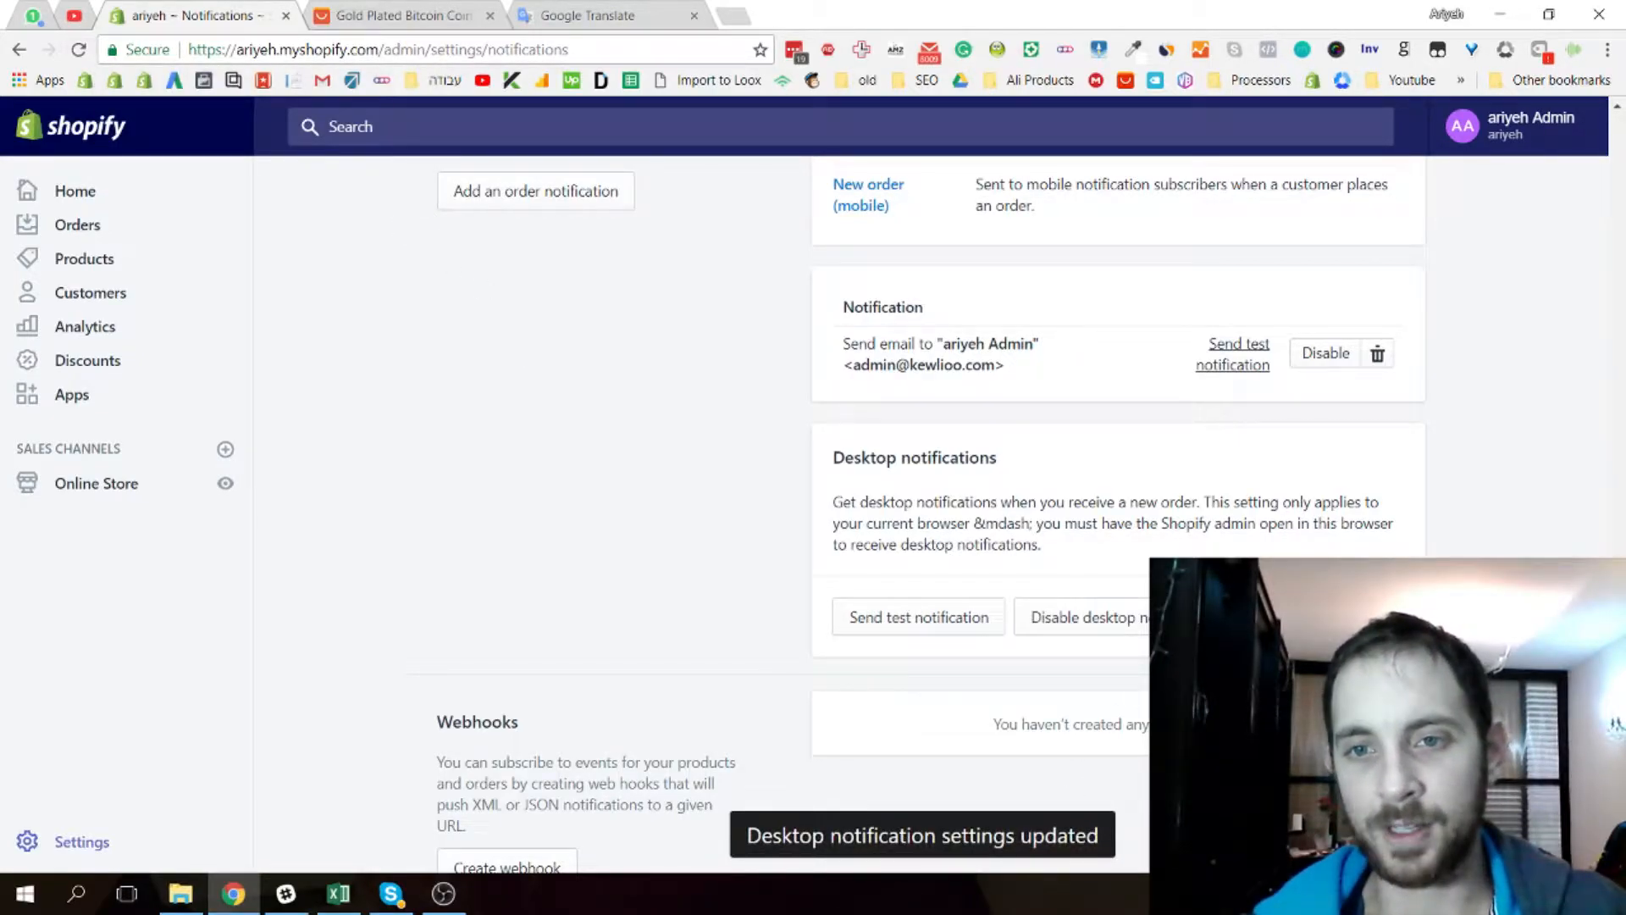
scroll(1583, 532, "down", 1)
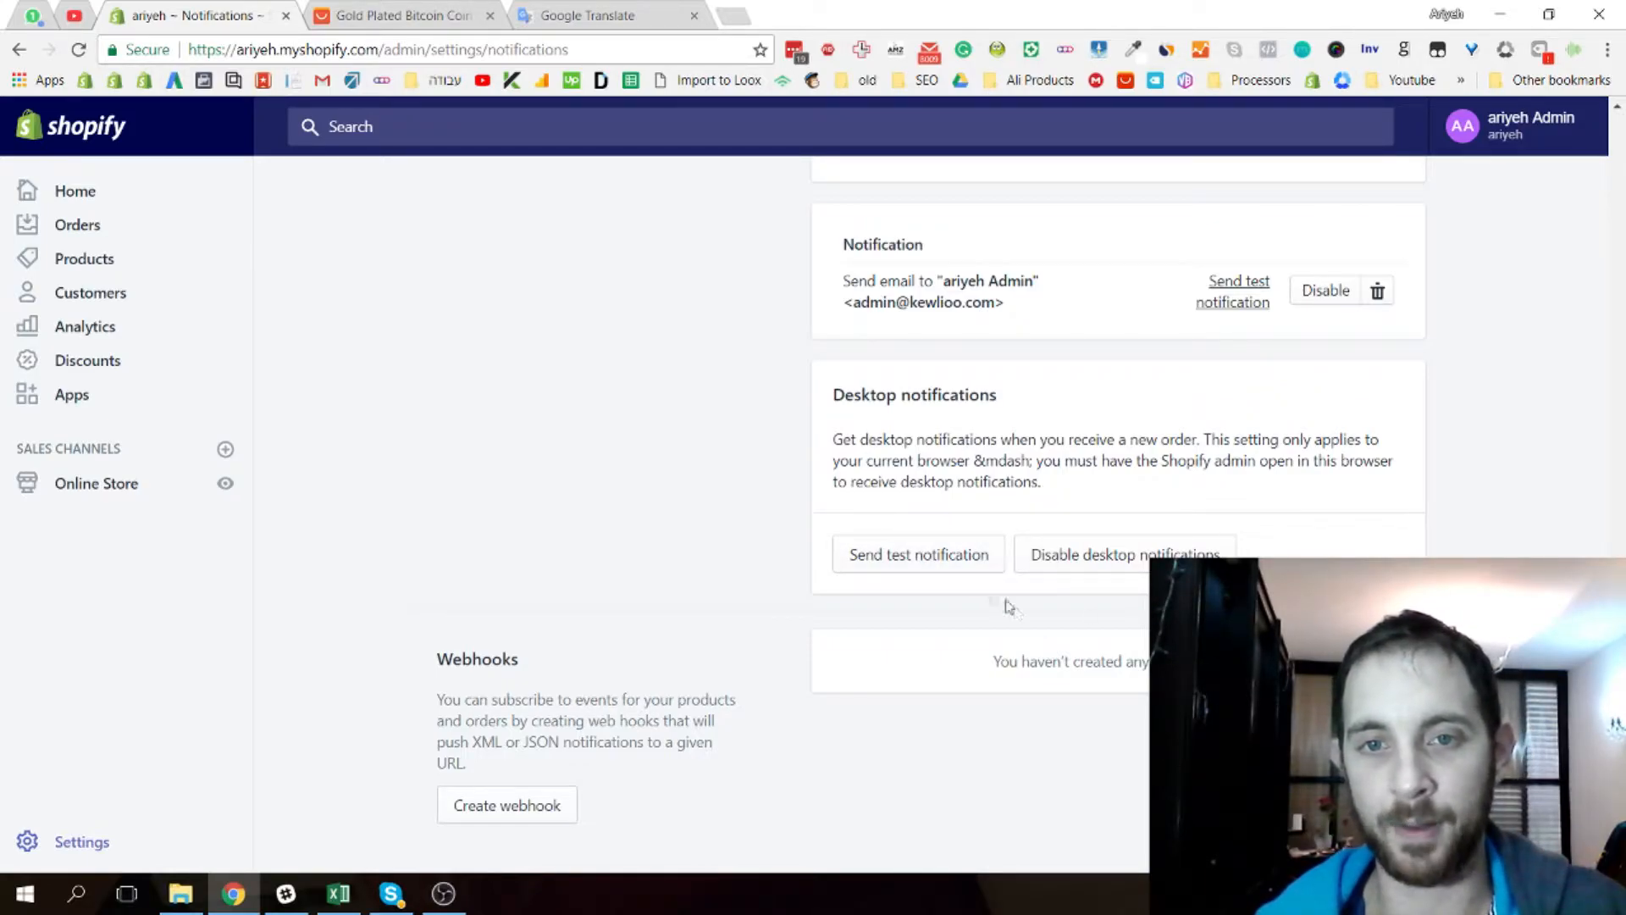
left_click(919, 563)
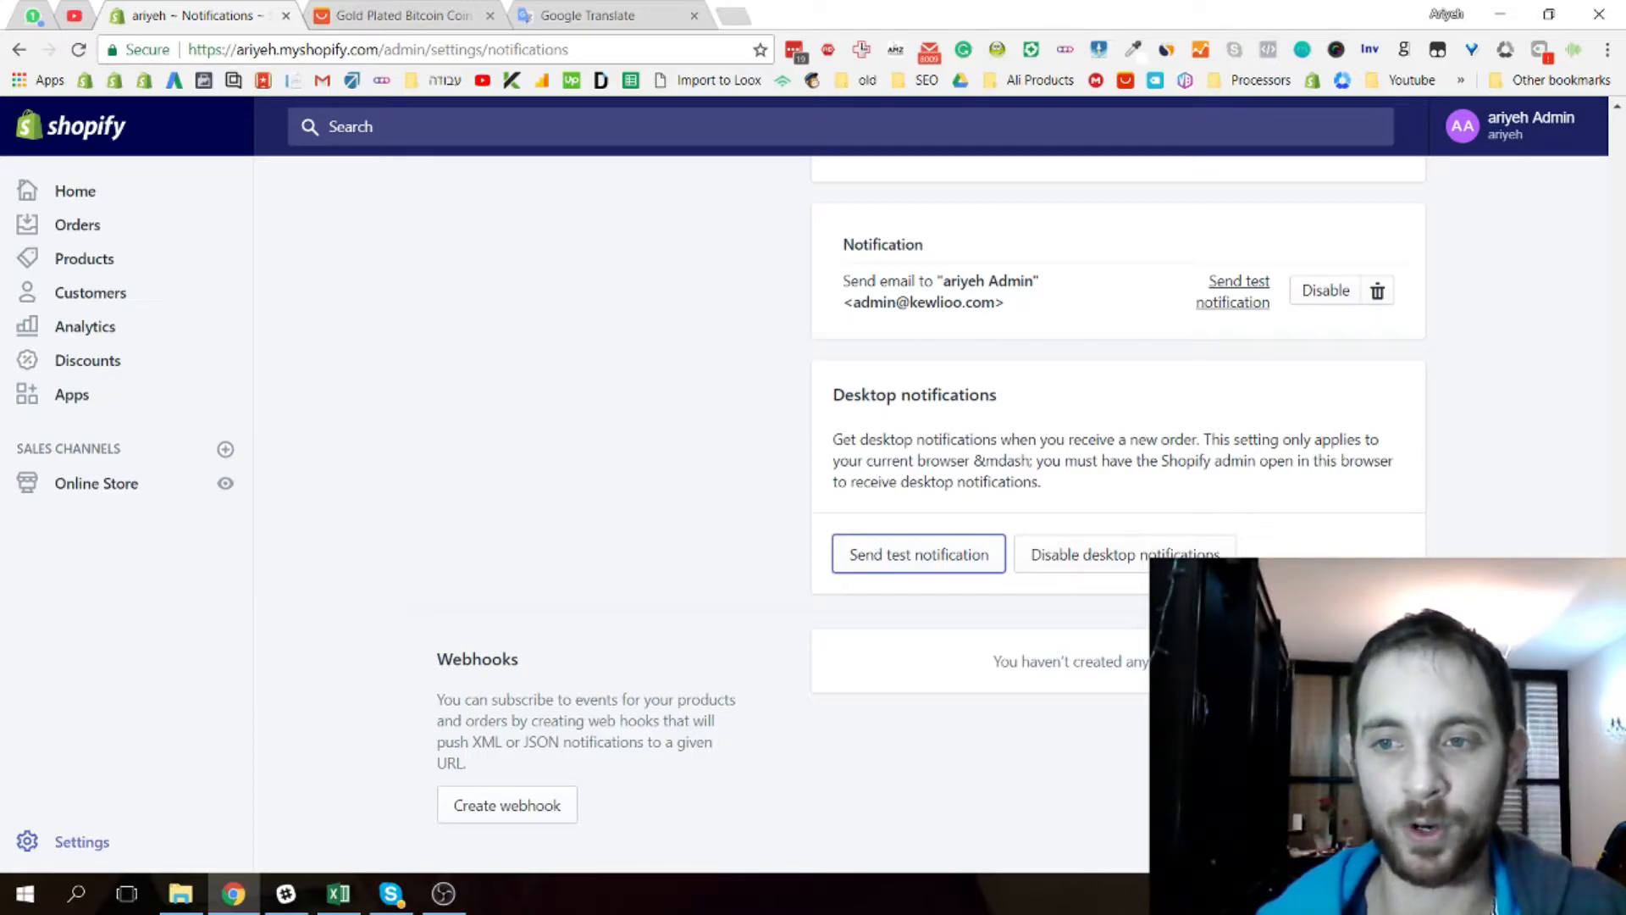
Leave the notification settings, view the Files settings page, and return to the settings overview
scroll(932, 508, "up", 15)
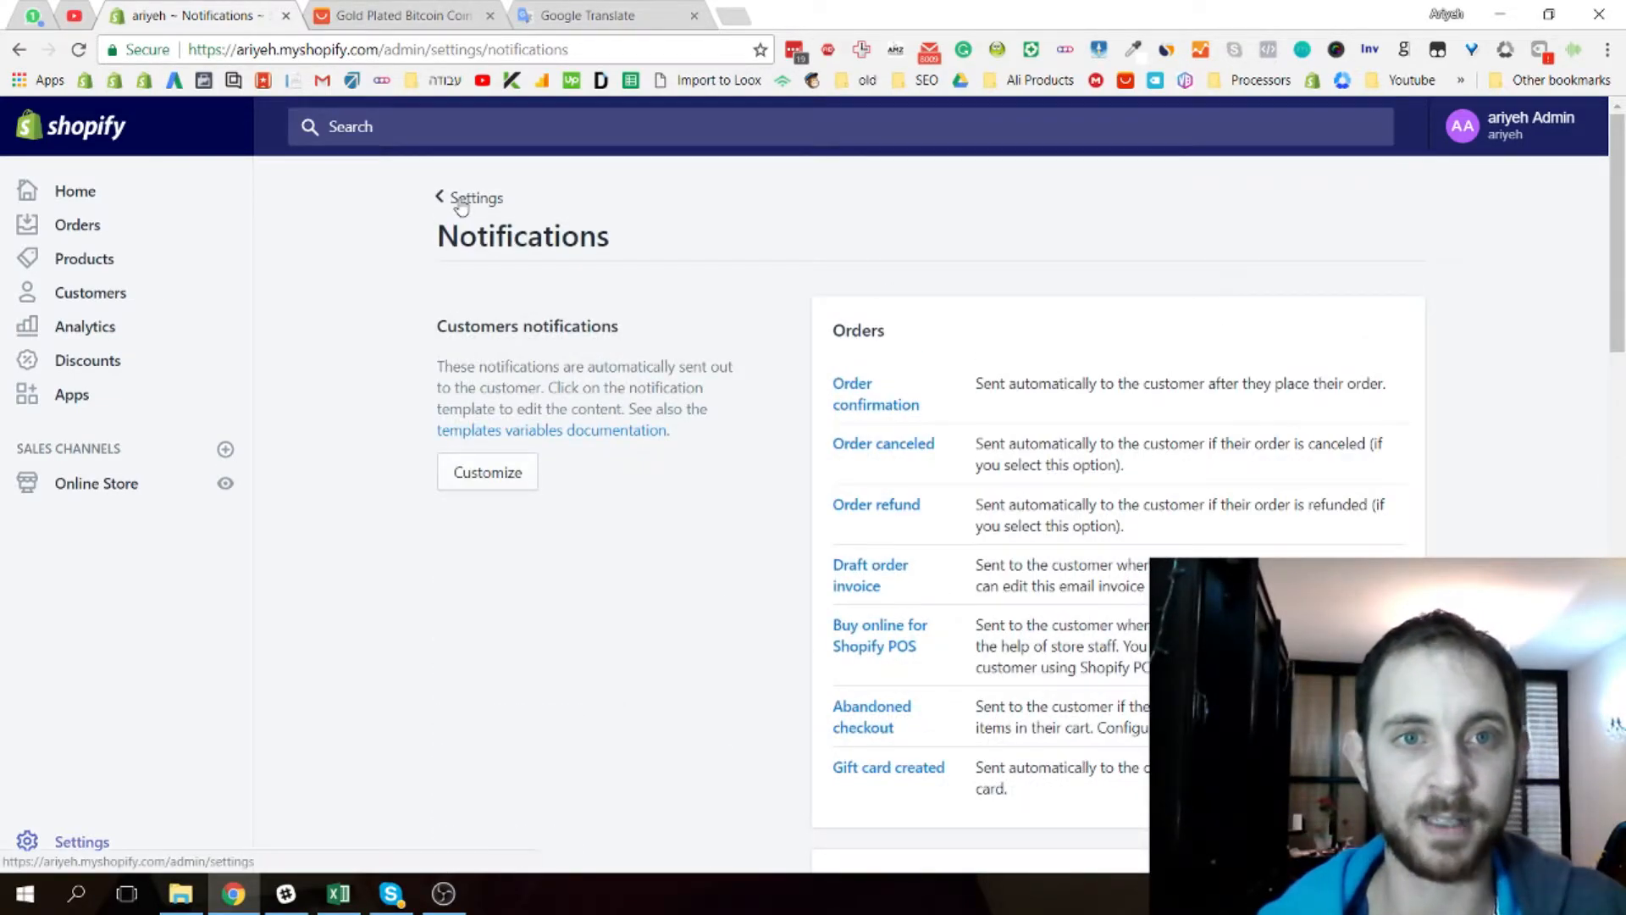
left_click(460, 203)
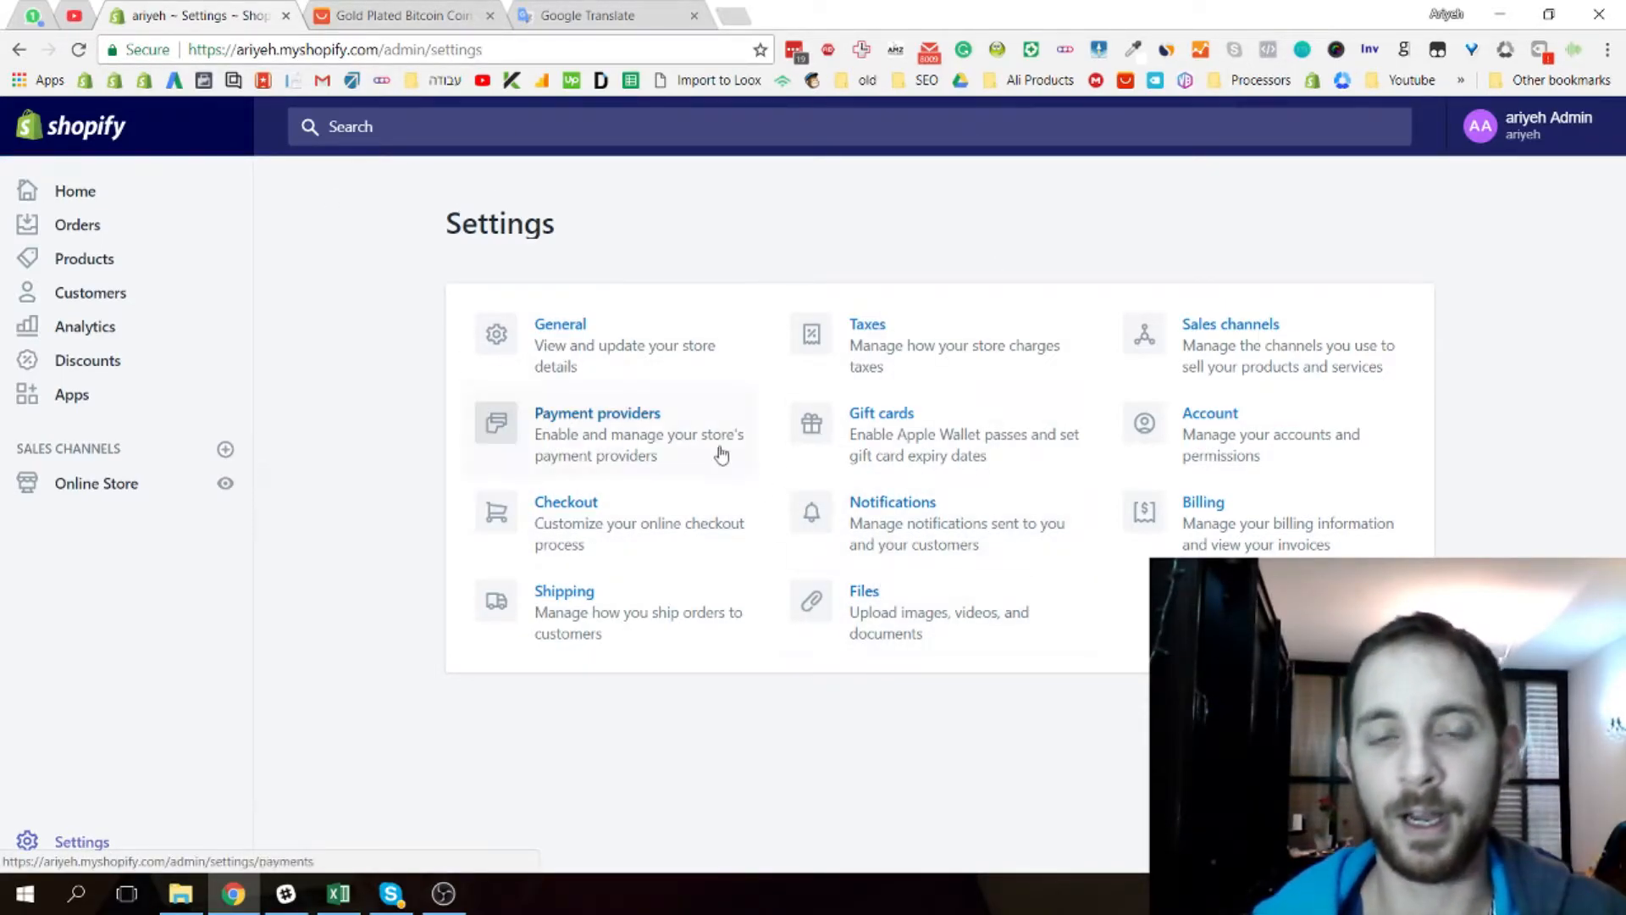
left_click(868, 608)
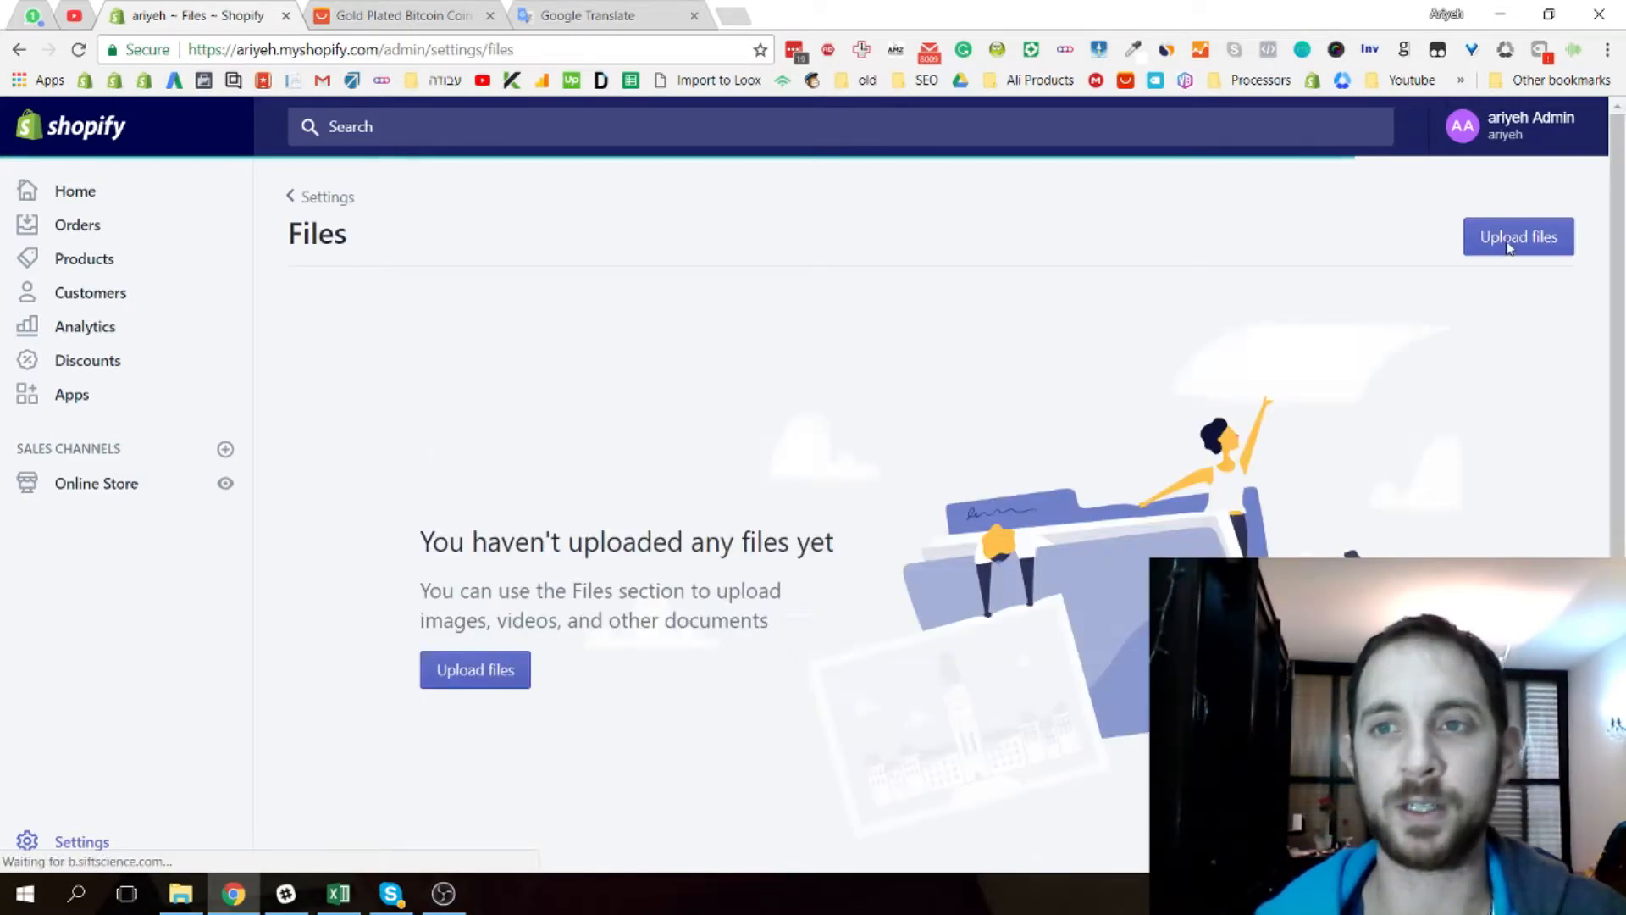
left_click(18, 49)
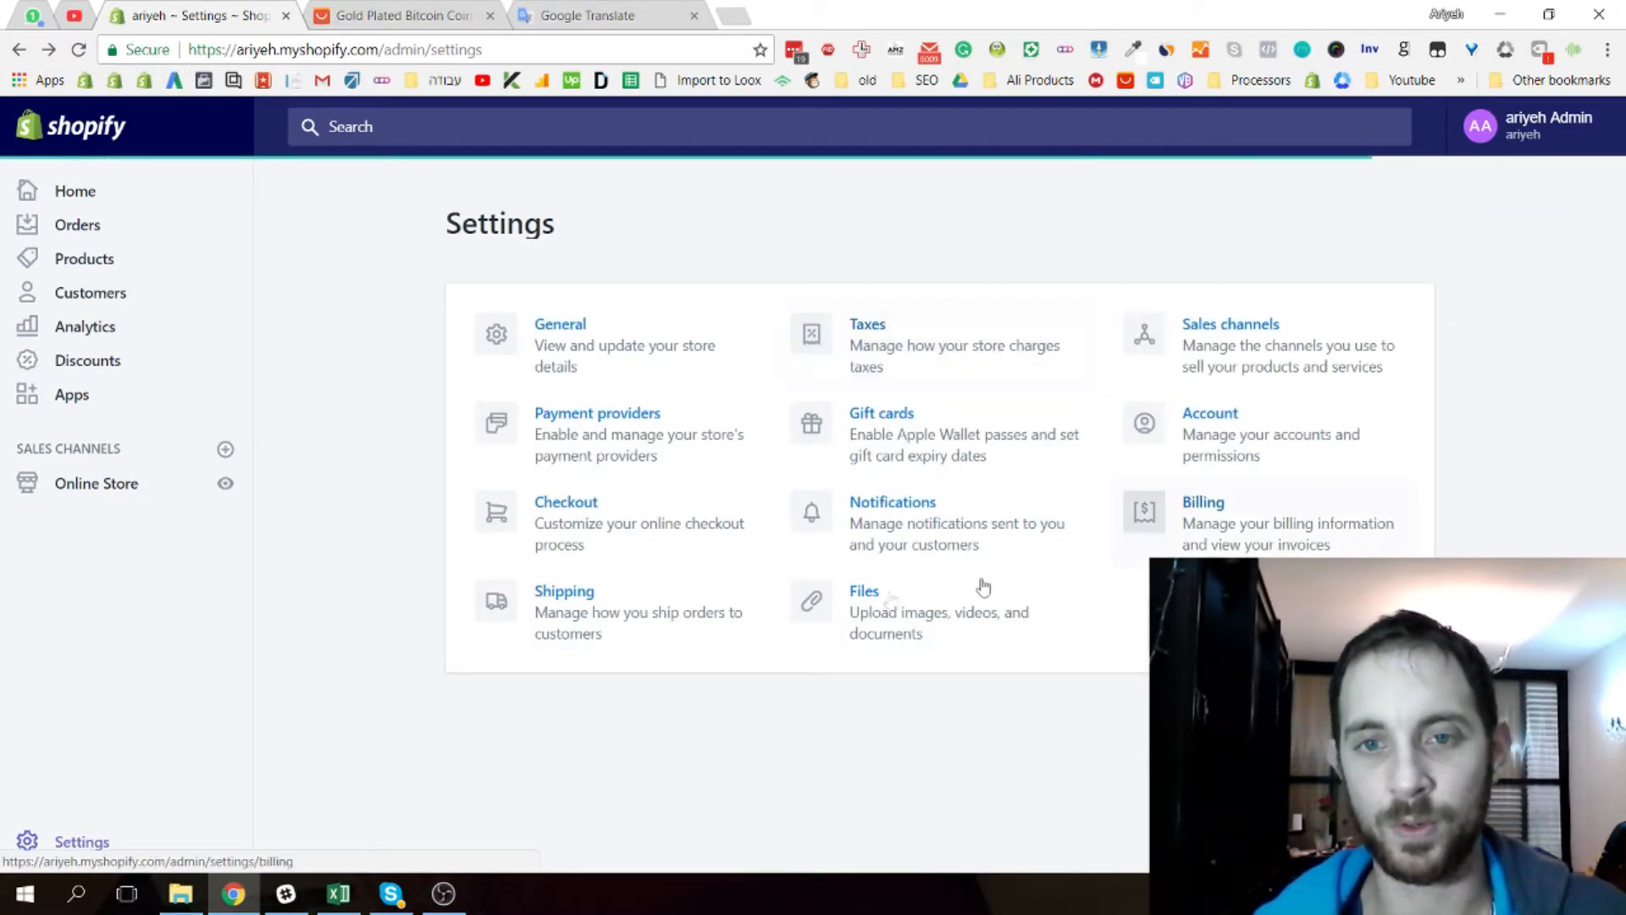